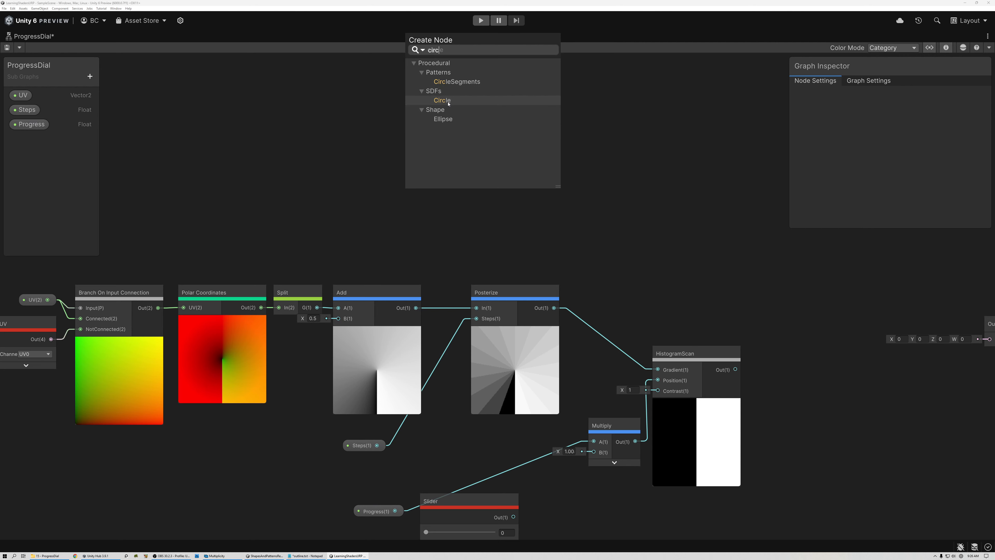
- Add an SDF Circle node above the Add and Posterize nodes and set its Size to 0.9
left_click(443, 100)
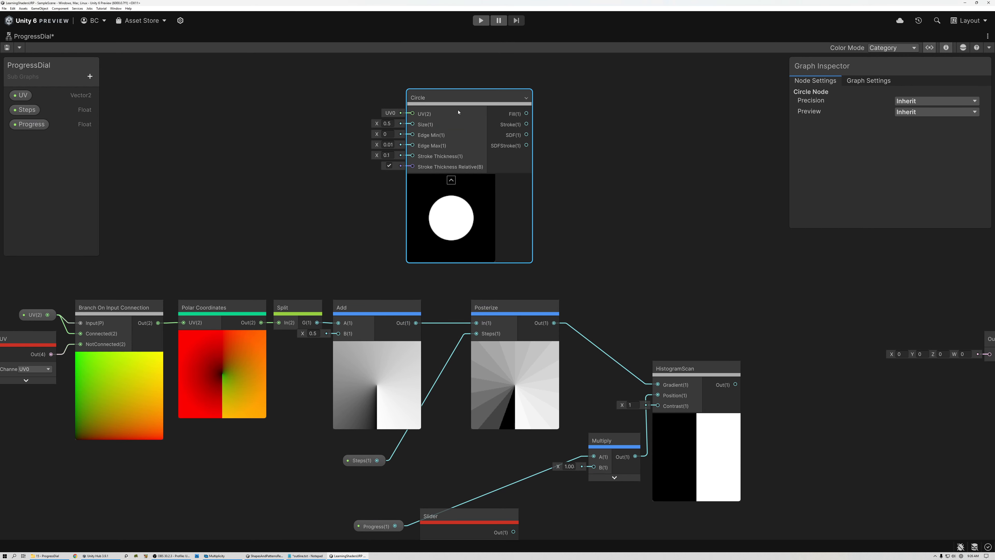
key("alt+Tab")
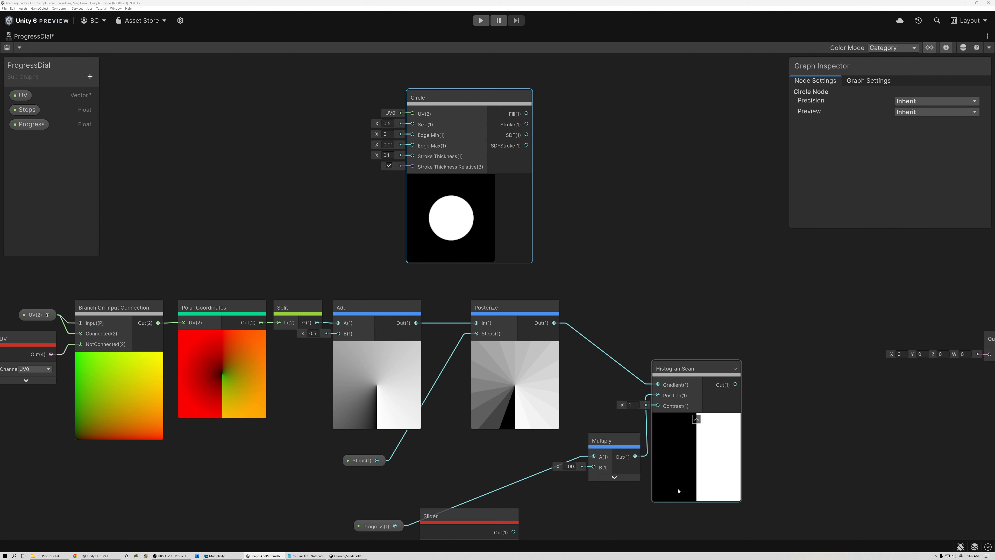
left_click(394, 124)
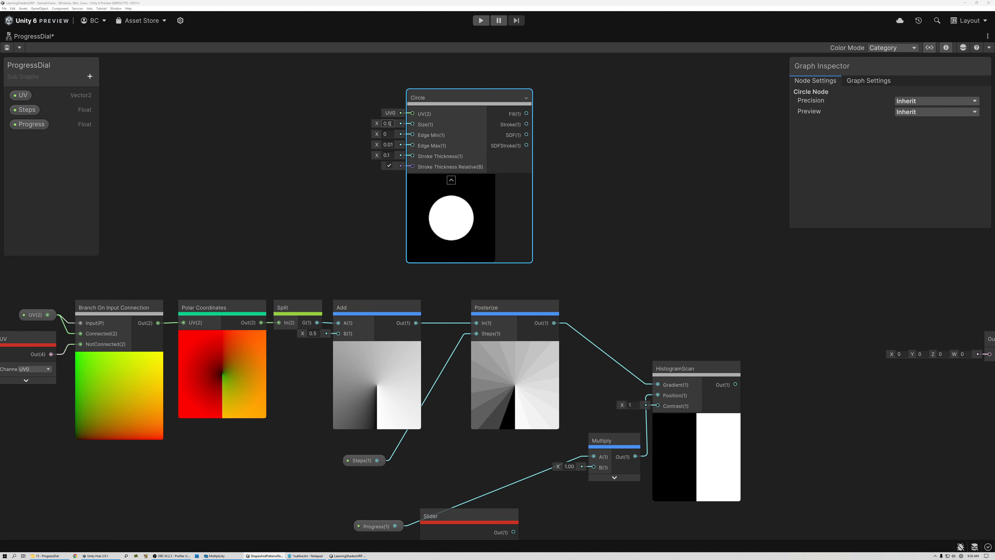
type("0.9")
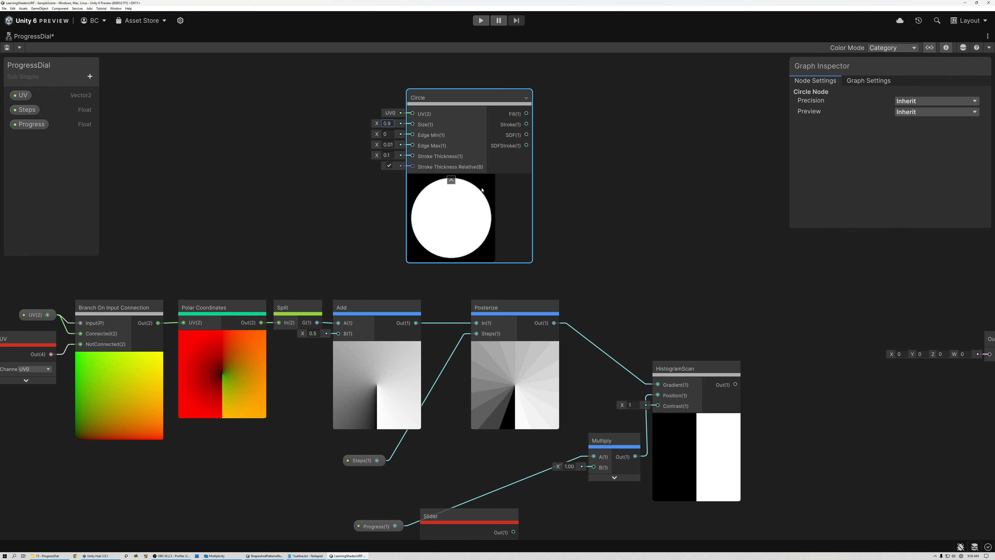
- Feed the Circle's SDF output into the Gradient input of a new AntiAliasing node and set its CutOff to 0
scroll(482, 189, "up", 1)
scroll(436, 192, "up", 2)
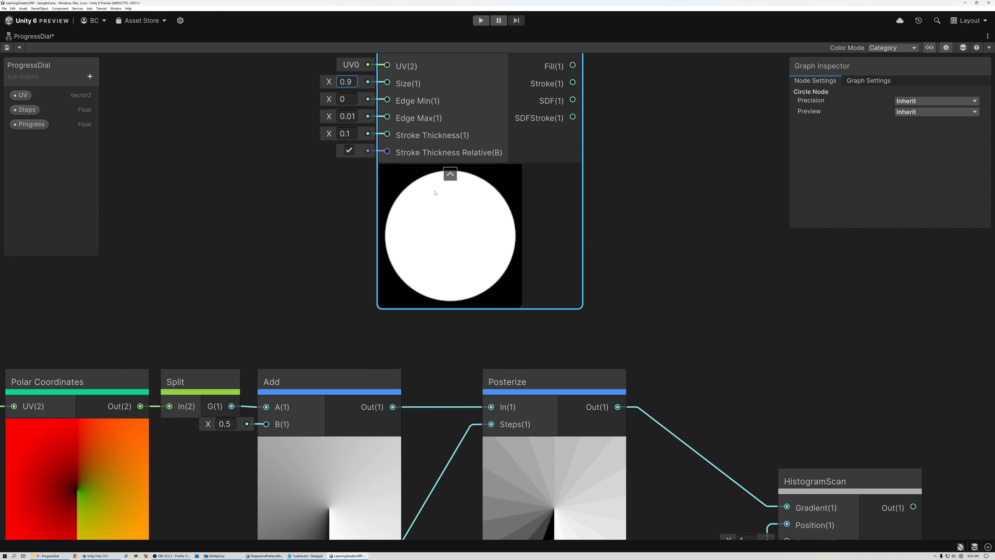
middle_click_drag(460, 207, 312, 300)
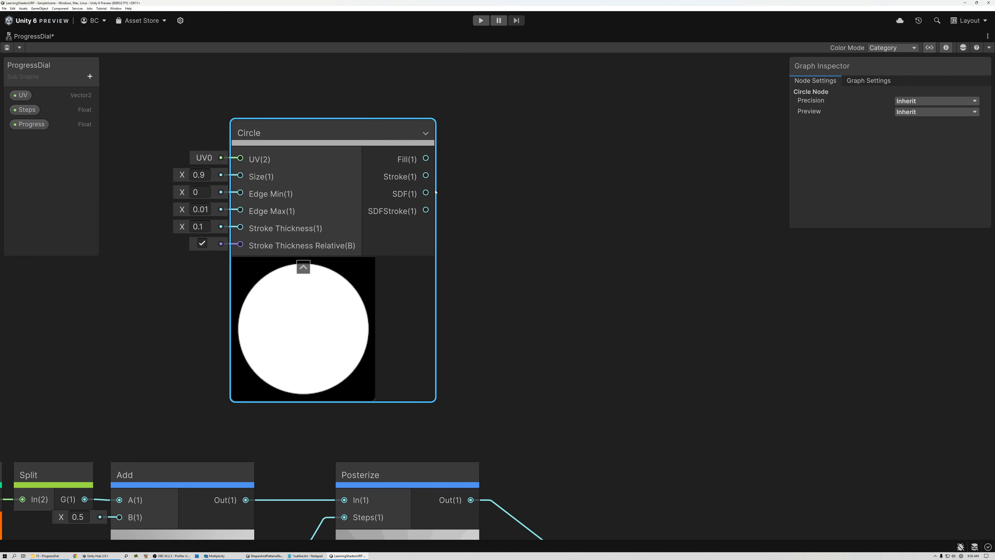
left_click_drag(427, 194, 541, 198)
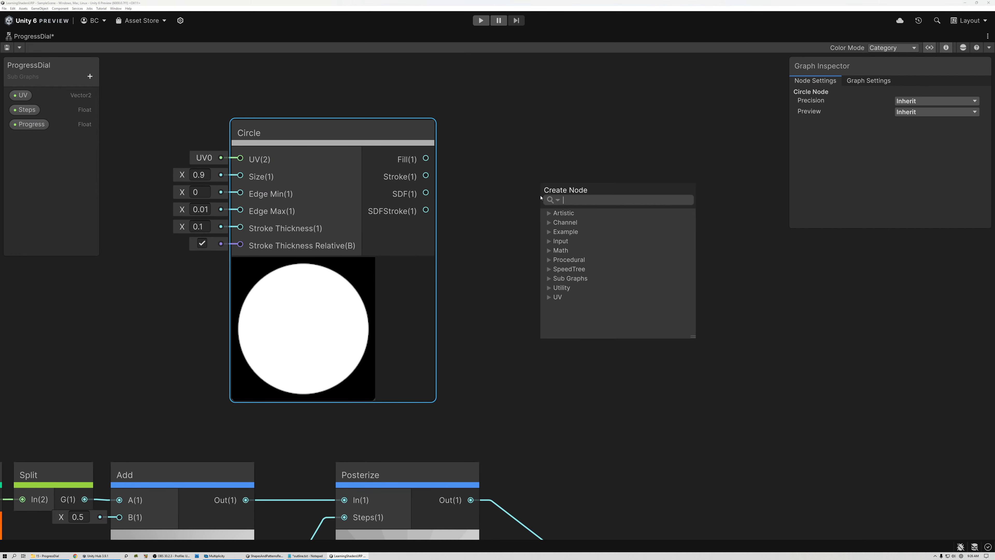
type("anti")
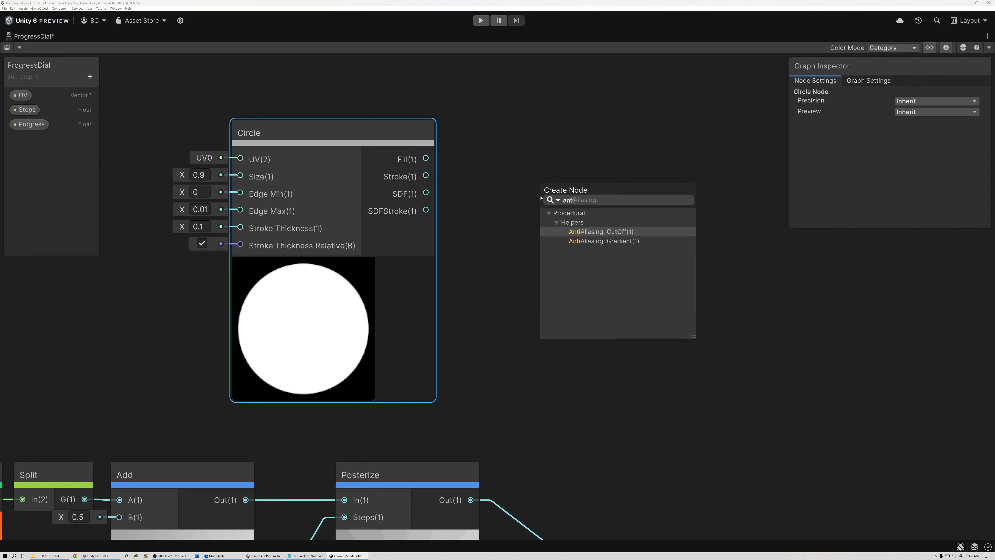
double_click(601, 243)
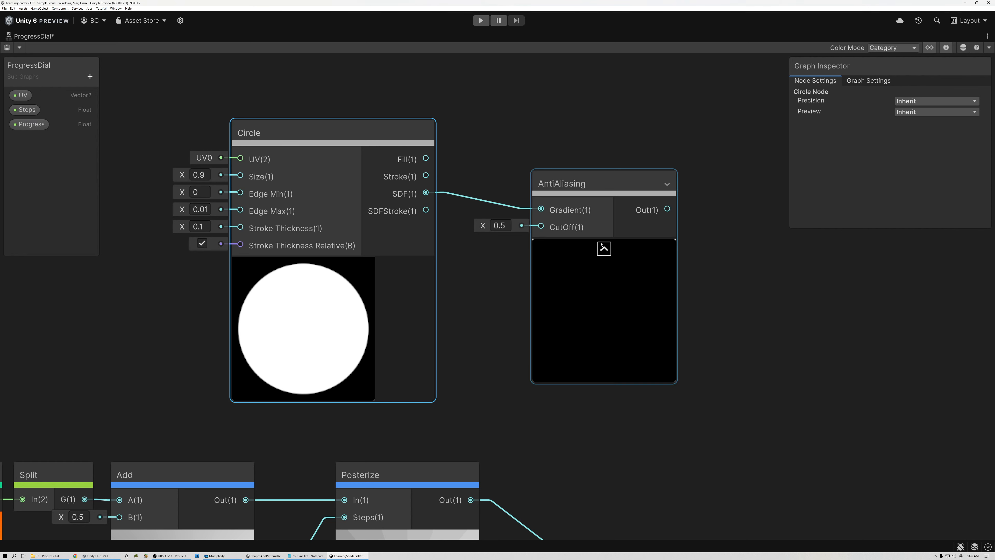
left_click_drag(581, 184, 582, 176)
left_click(510, 216)
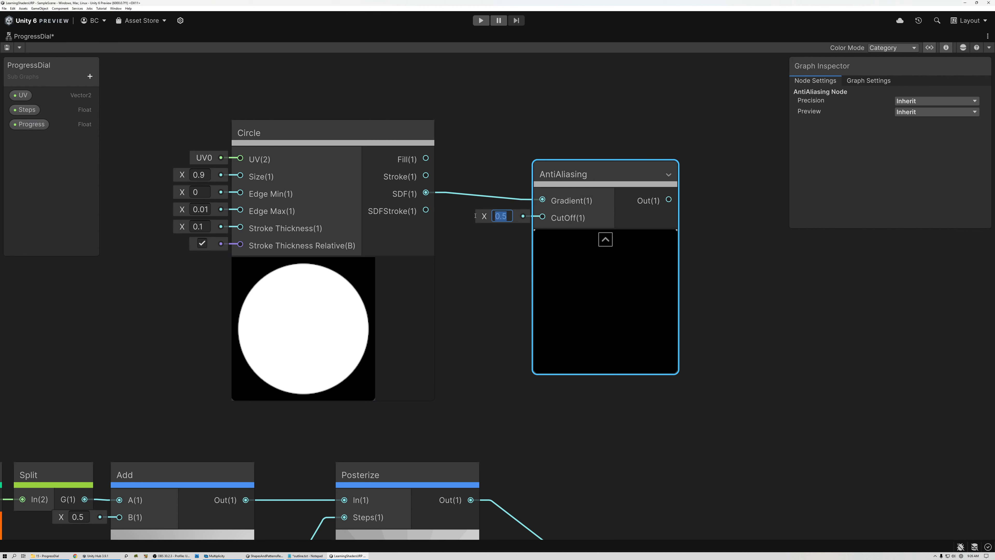
type("0")
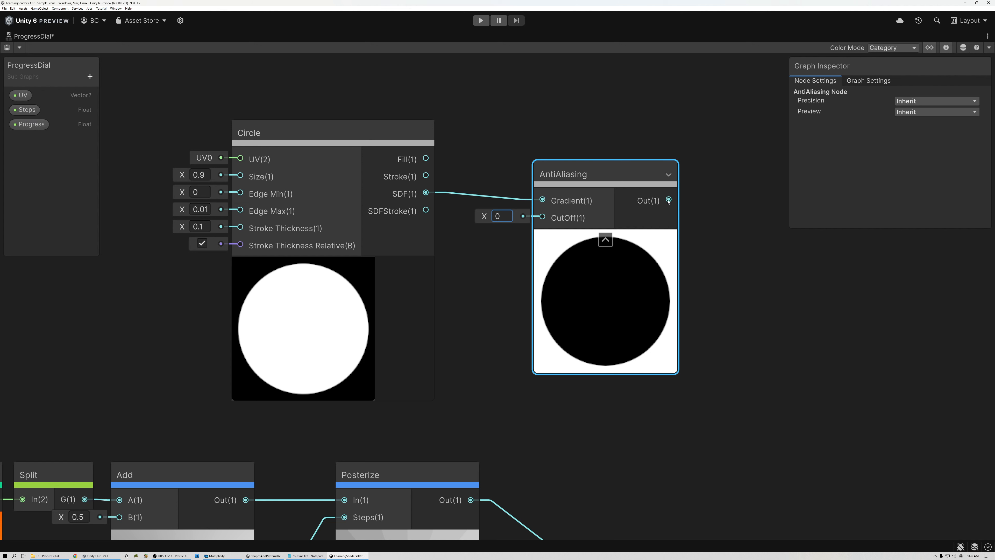
- Invert the AntiAliasing output with a new One Minus node, then collapse the AntiAliasing preview and move that node nearer to Circle
left_click_drag(668, 200, 719, 196)
type("one")
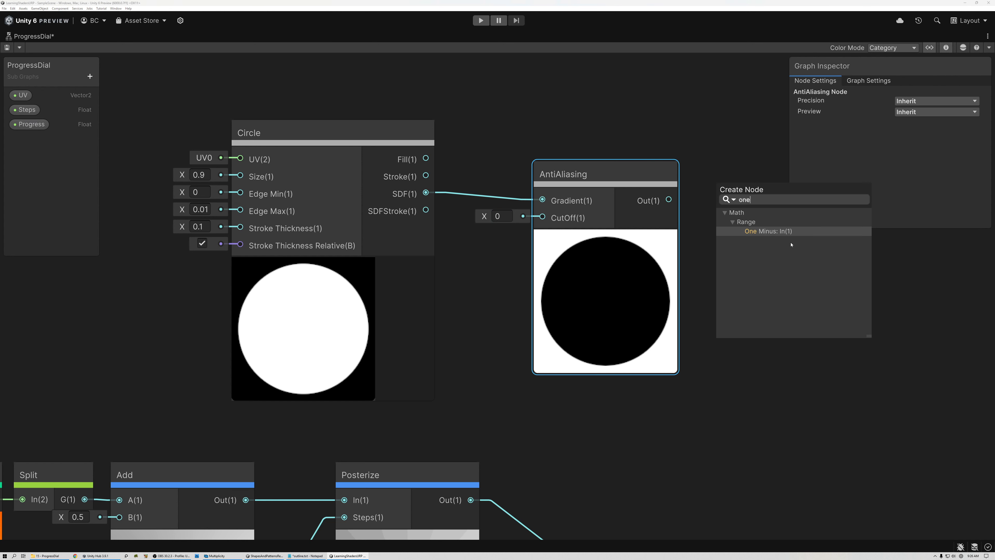
left_click(761, 232)
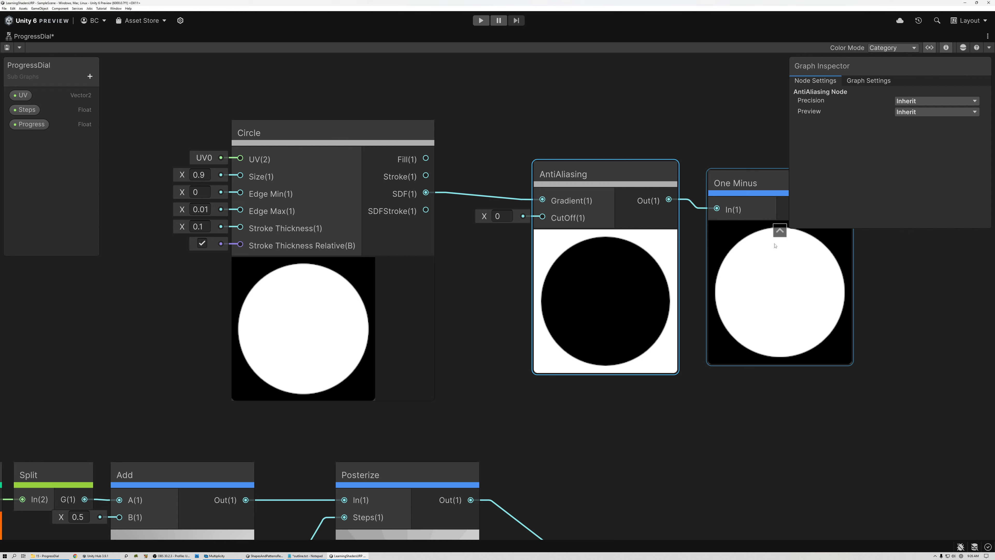
left_click(606, 239)
left_click_drag(564, 178, 515, 171)
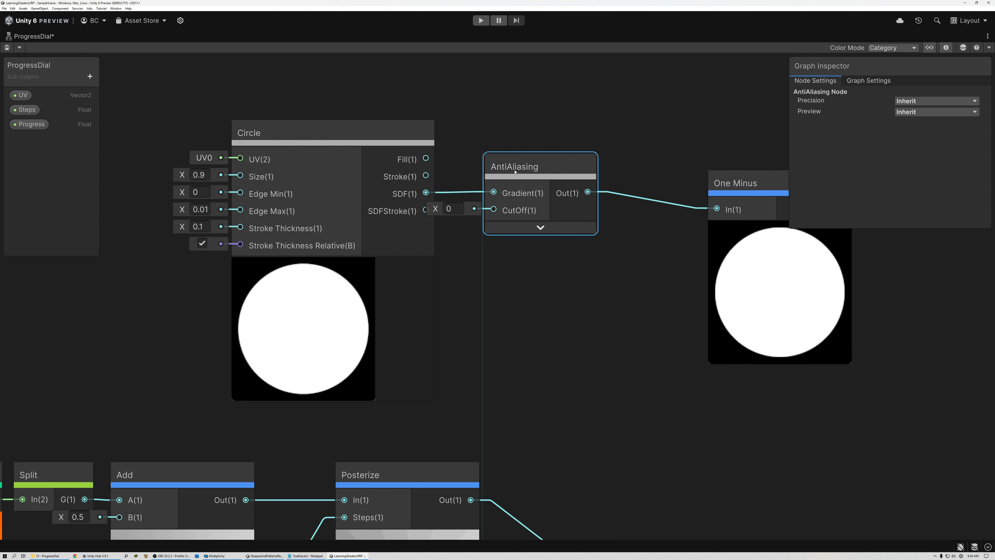
- Connect the Branch On Input Connection output to the Circle node's UV input
left_click(426, 133)
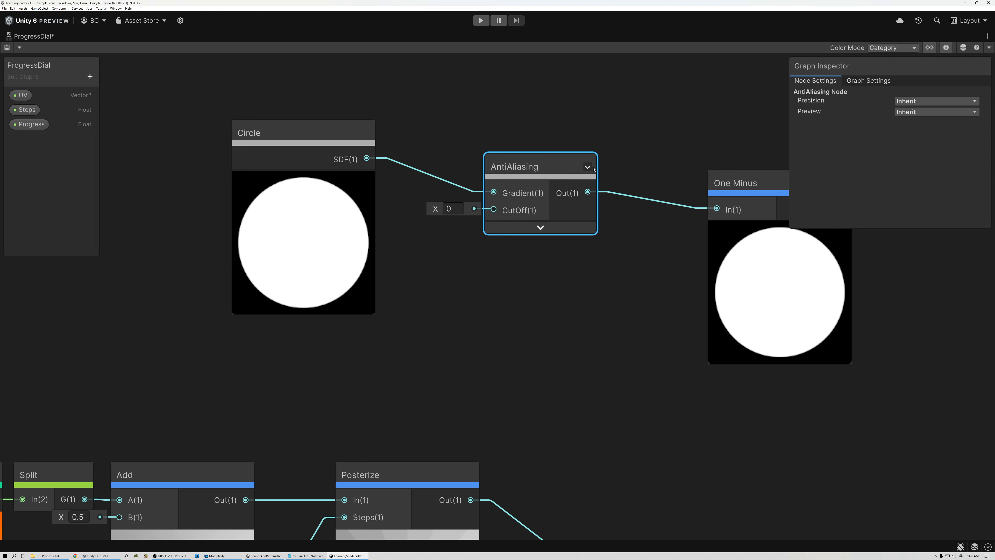
left_click(367, 133)
middle_click_drag(133, 177, 351, 147)
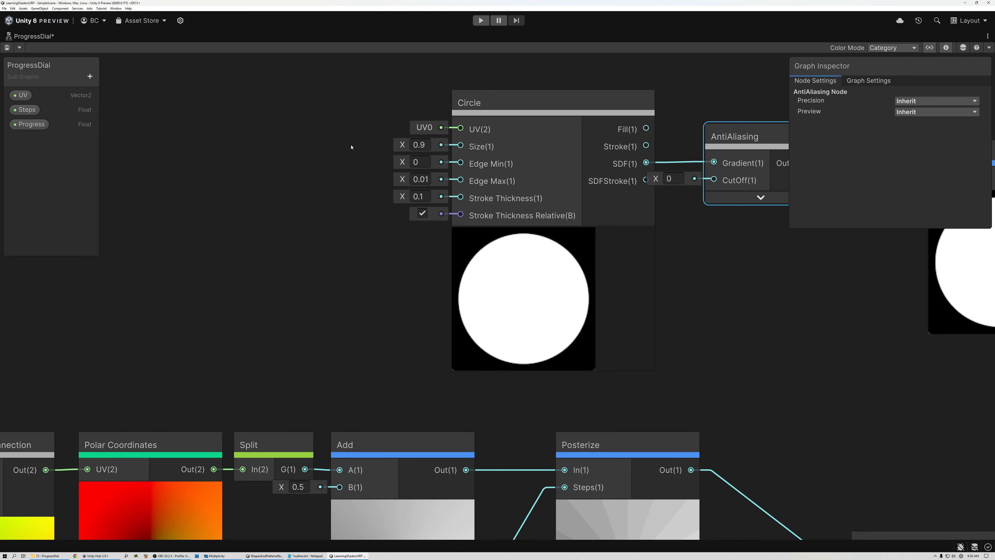
scroll(311, 200, "down", 2)
left_click_drag(120, 394, 419, 148)
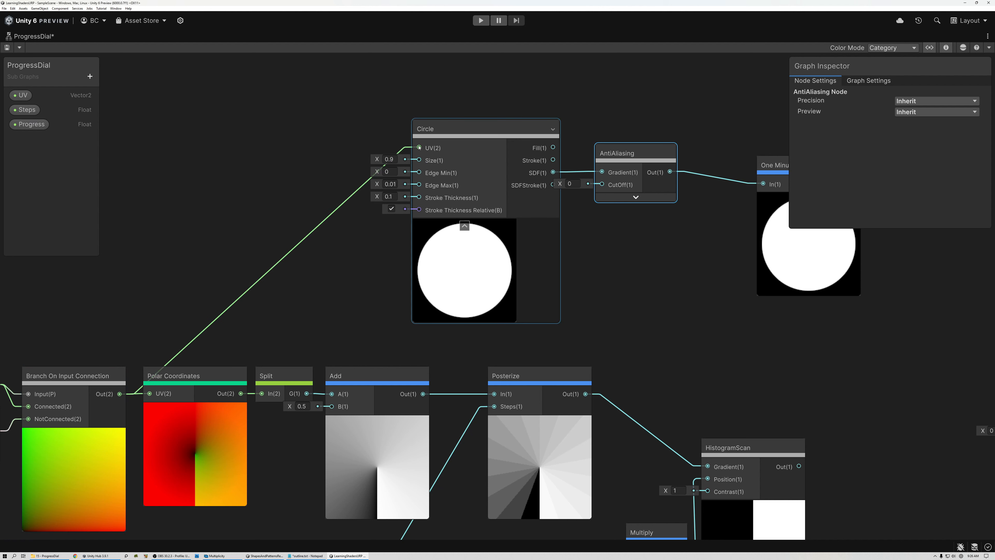
- Hide the unused ports of Circle and AntiAliasing, collapse the Circle preview, and line up AntiAliasing and One Minus beside Circle
left_click(560, 131)
left_click(671, 156)
left_click_drag(619, 157, 545, 133)
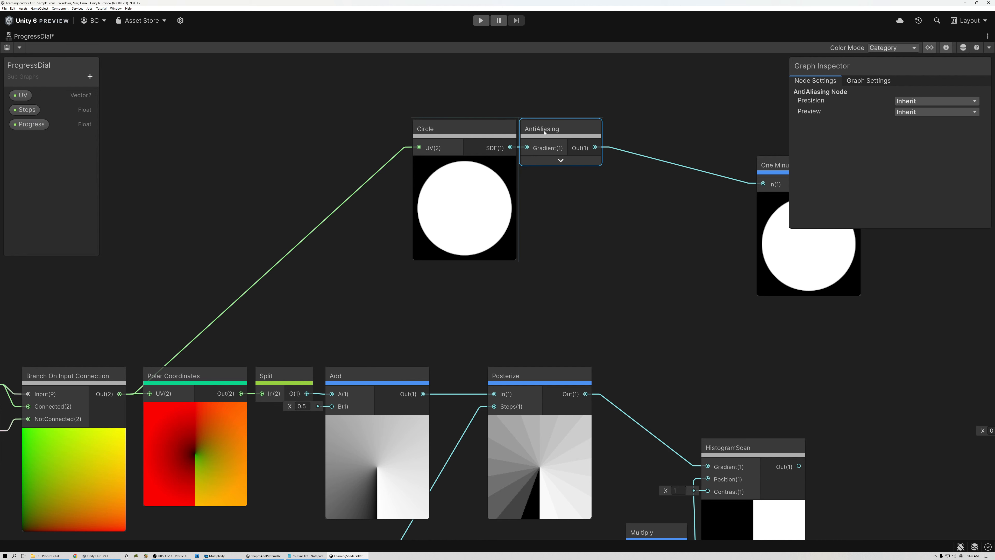
left_click(465, 163)
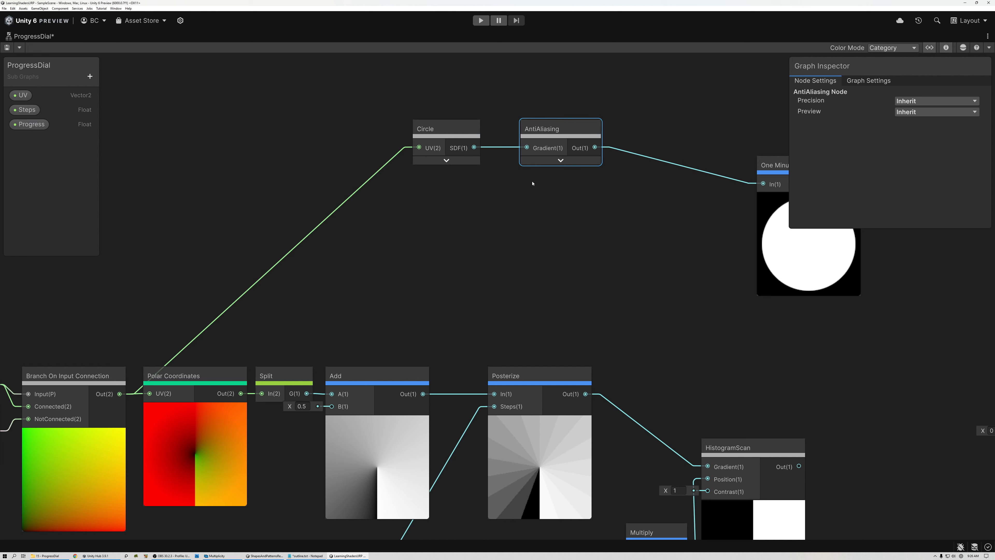
middle_click_drag(532, 183, 278, 235)
left_click_drag(556, 218, 406, 183)
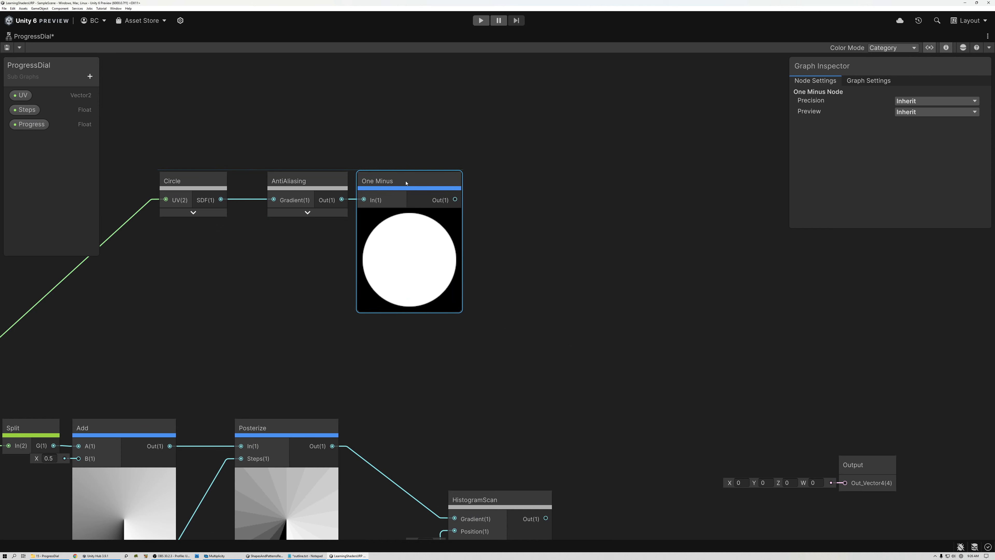
- Multiply the One Minus output by the HistogramScan output in a new Multiply node
scroll(392, 248, "up", 3)
middle_click_drag(426, 255, 427, 180)
scroll(428, 211, "down", 4)
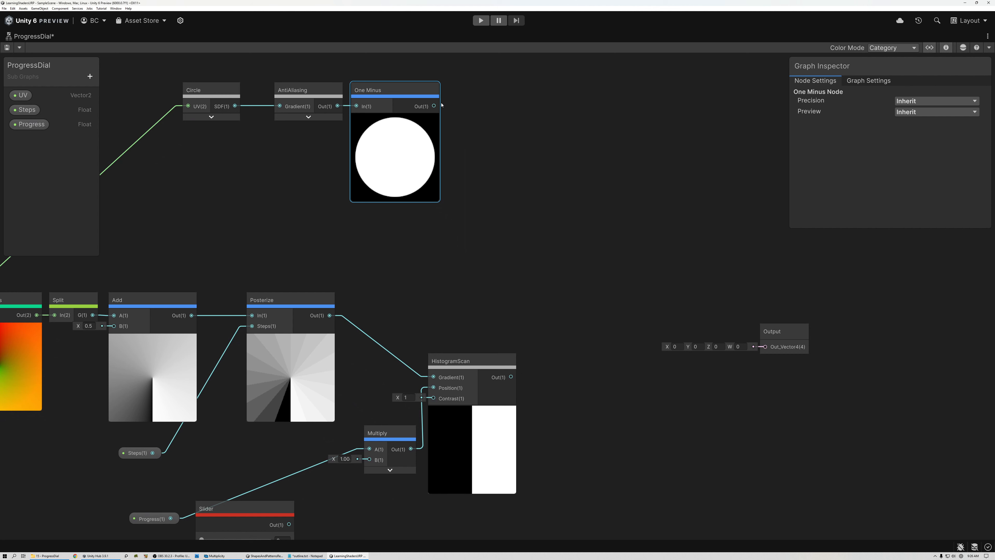
key("space")
type("mul")
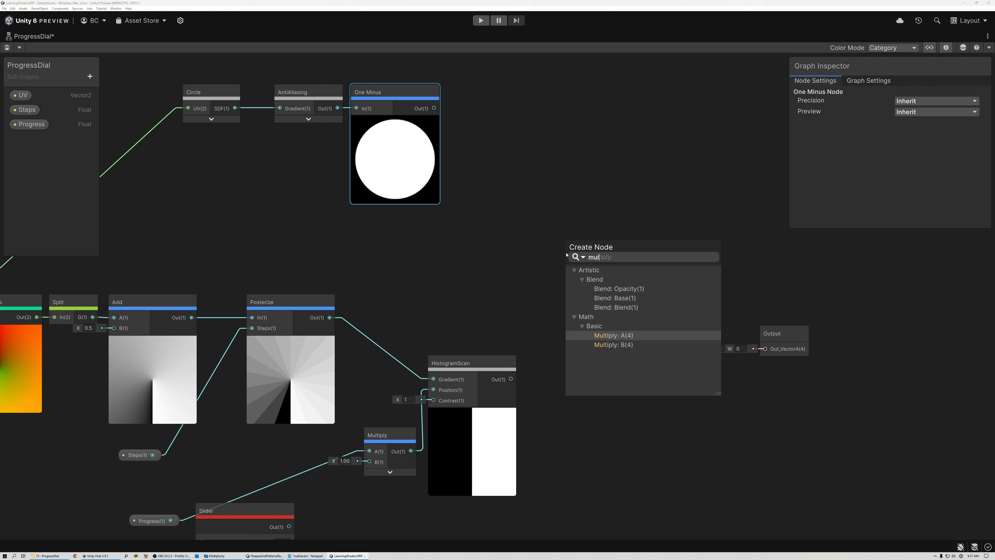
left_click(618, 336)
left_click_drag(511, 378, 564, 277)
- Connect the Slider to the lower Multiply's A input in place of Progress and set it to about 0.257
middle_click_drag(520, 276, 555, 205)
left_click_drag(322, 454, 403, 378)
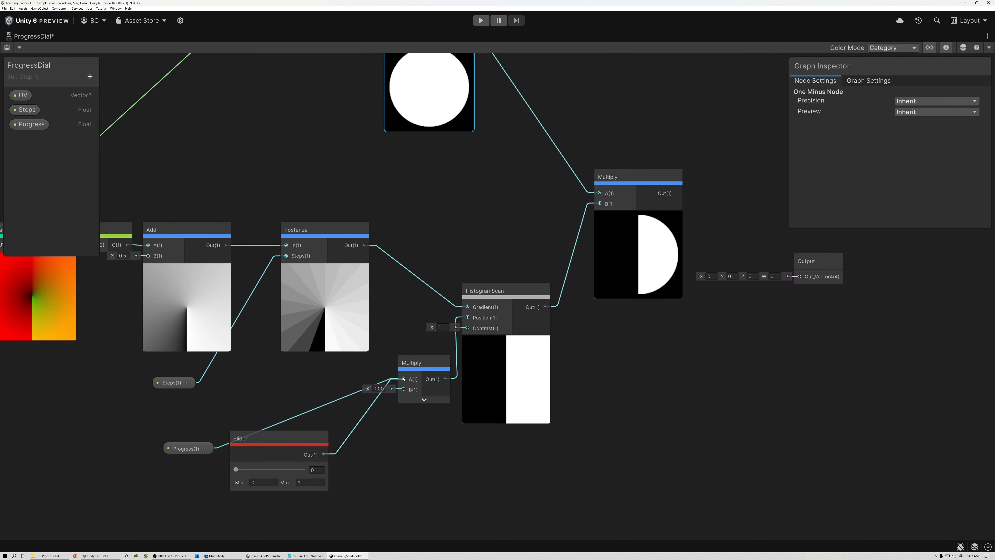
left_click(235, 469)
left_click_drag(236, 469, 252, 469)
scroll(668, 268, "up", 5)
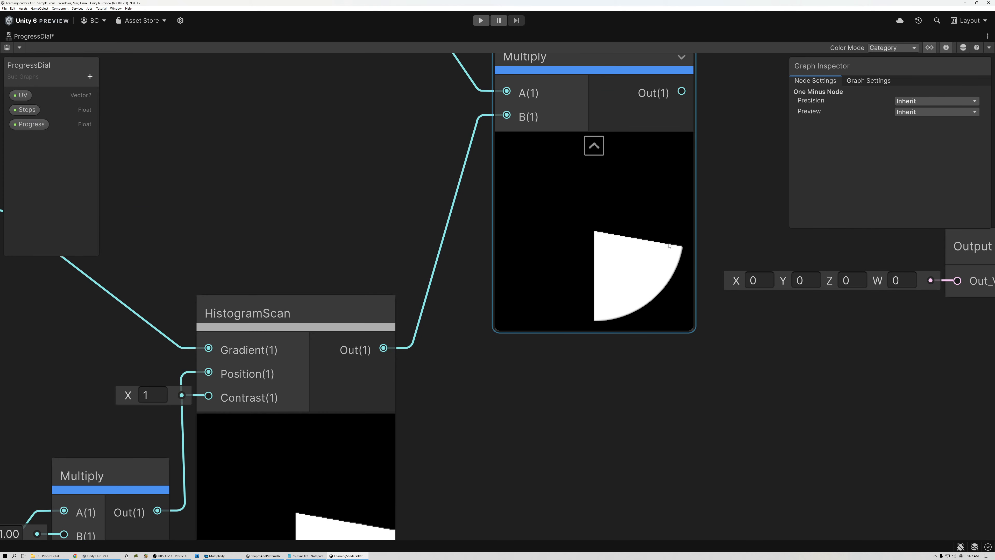
scroll(611, 284, "down", 2)
middle_click_drag(623, 269, 633, 209)
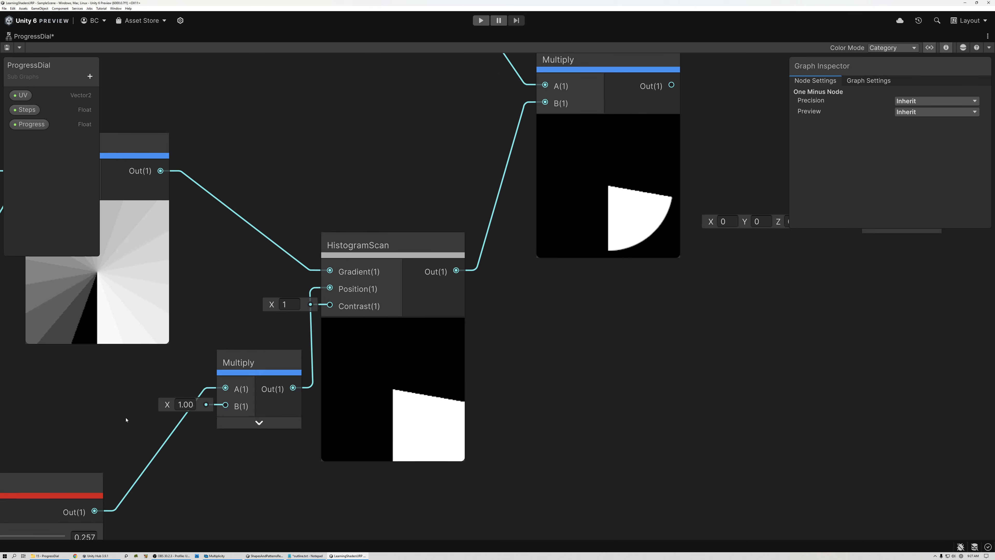
- Move the Slider beneath the final Multiply node and test the dial at 1 and at about 0.593
left_click_drag(58, 480, 636, 281)
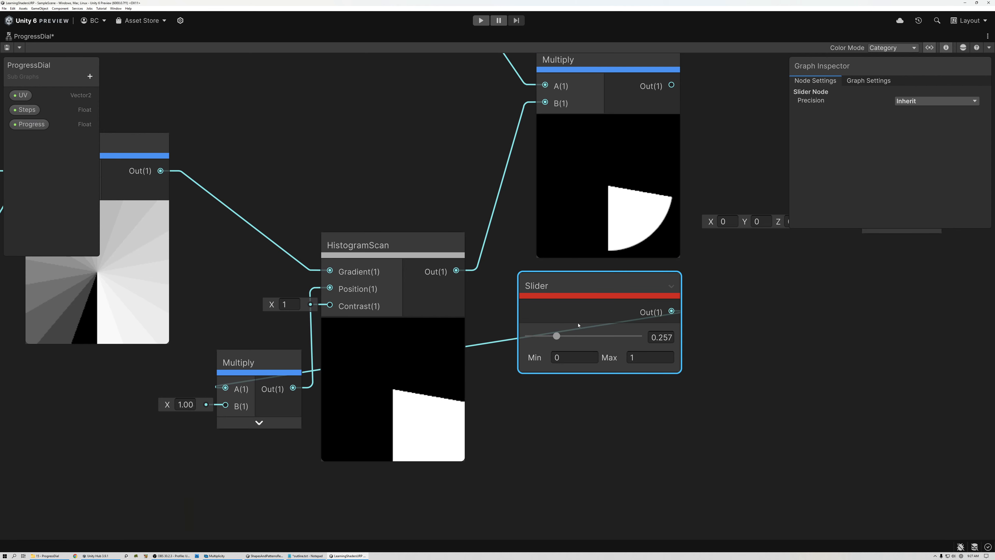
middle_click_drag(573, 332, 519, 394)
left_click_drag(502, 398, 589, 408)
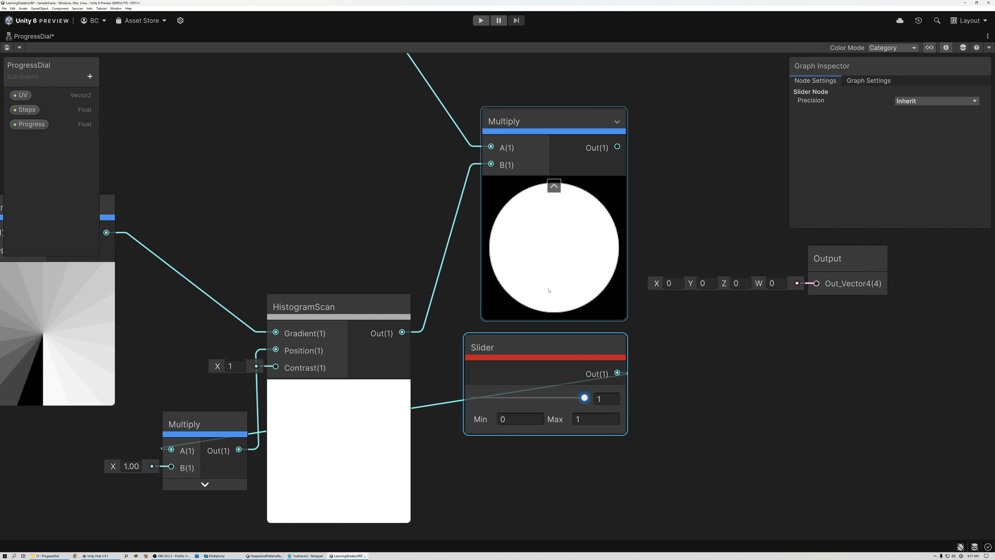
left_click_drag(584, 399, 540, 405)
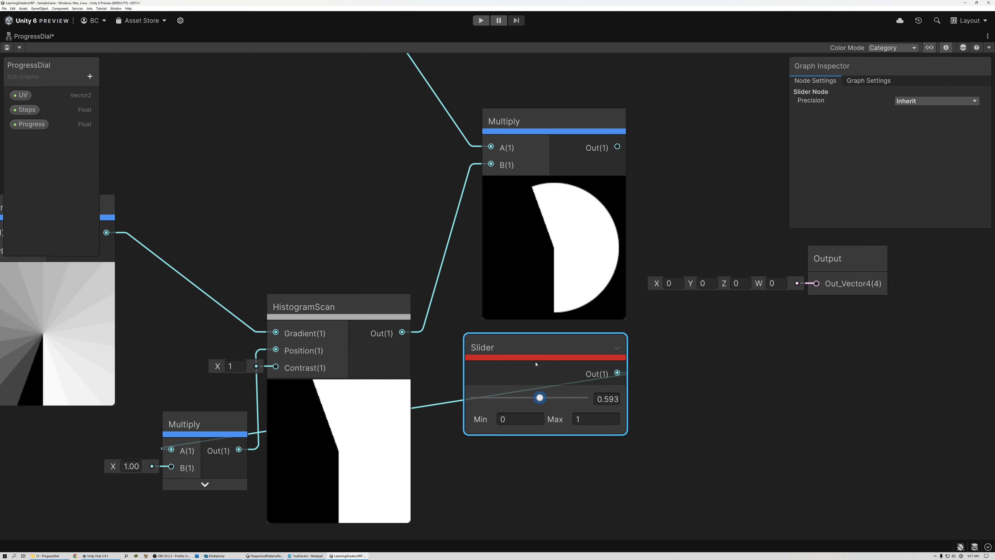
- Move the Slider back beneath the Progress property node
scroll(535, 364, "down", 3)
middle_click_drag(541, 385, 647, 310)
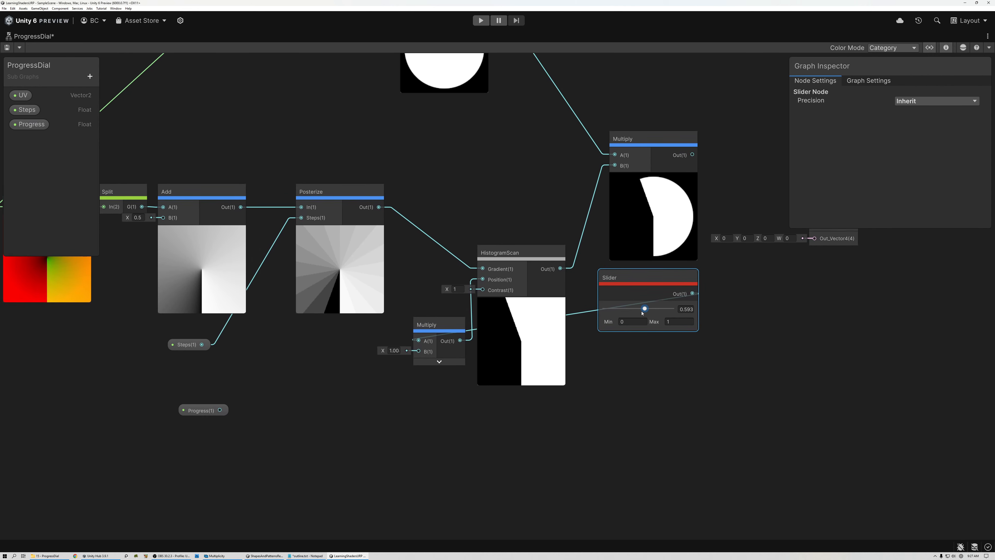
left_click_drag(657, 287, 185, 437)
- Add a CircleSegments pattern node in the empty area below the lower Multiply and HistogramScan nodes
middle_click_drag(458, 430, 460, 340)
left_click(407, 368)
key("space")
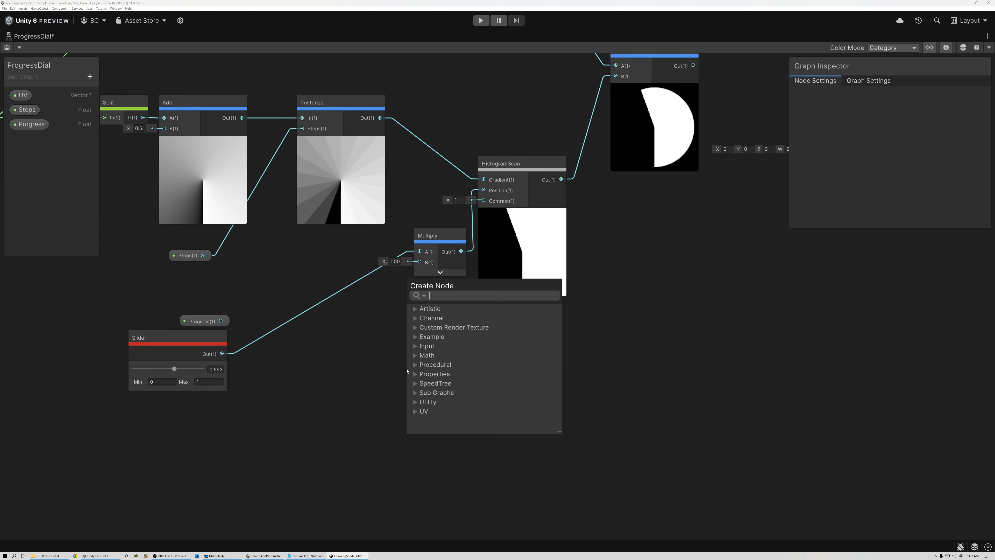
type("circ")
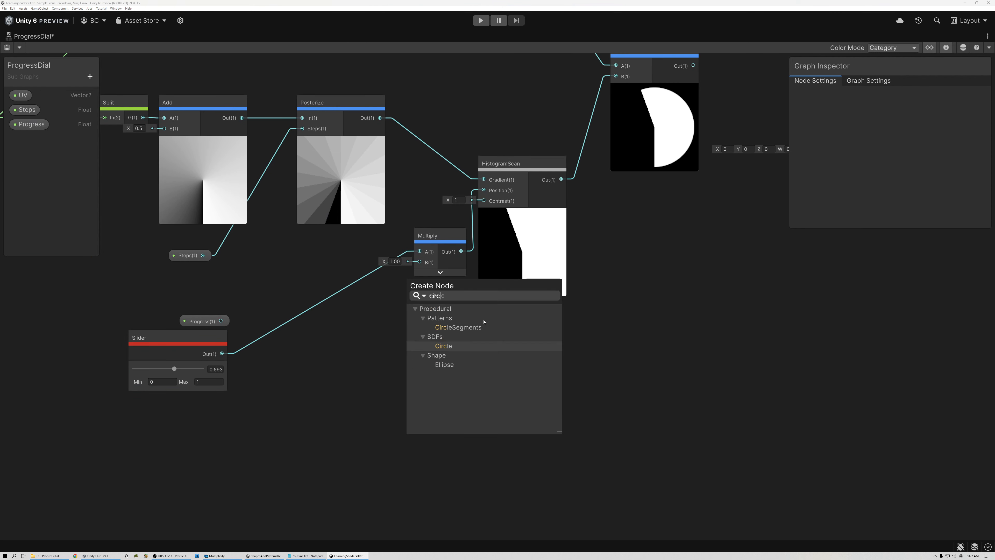
left_click(464, 328)
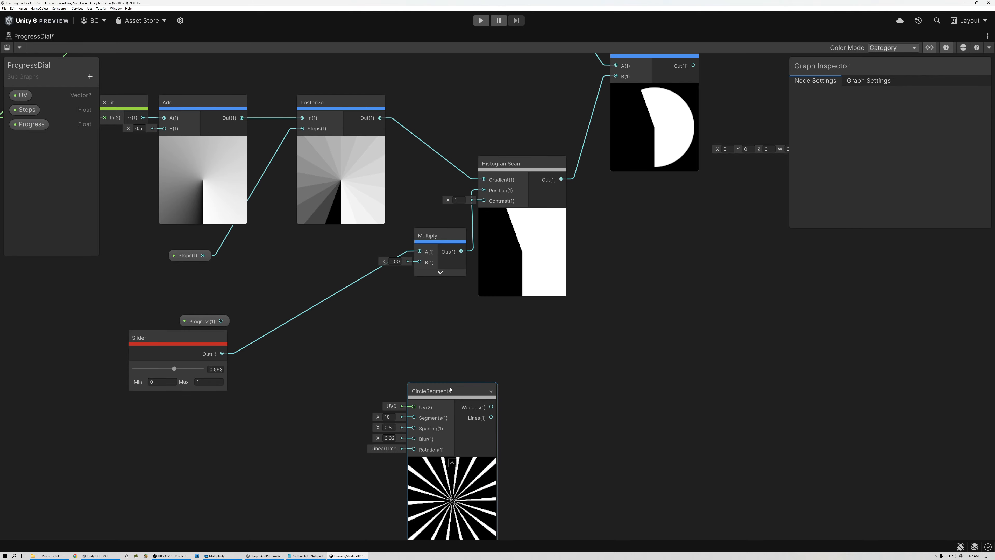
- Stop the CircleSegments rotation by connecting a new Float node with value 0 to its Rotation input
scroll(463, 403, "up", 4)
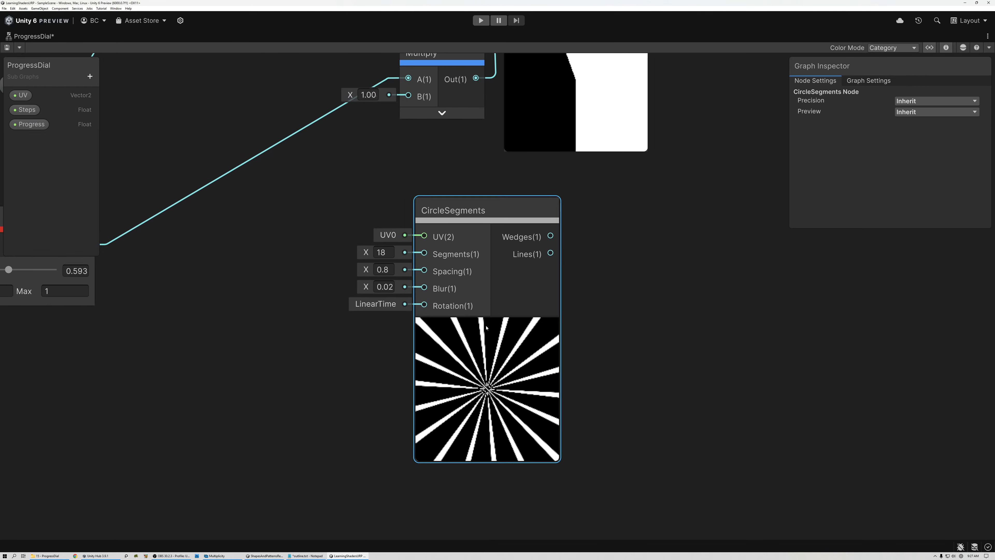
scroll(517, 344, "up", 3)
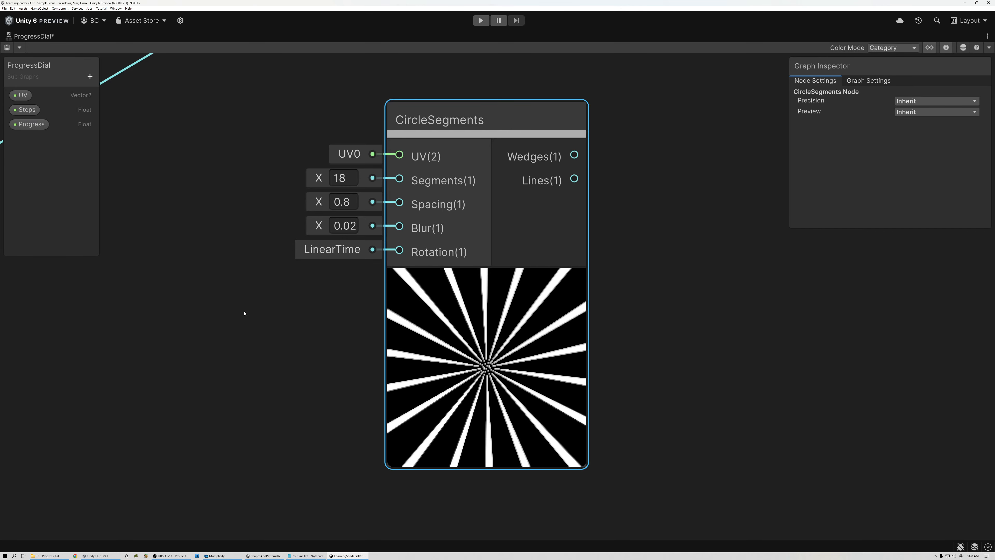
key("alt+1")
left_click_drag(352, 372, 397, 251)
left_click_drag(318, 329, 309, 274)
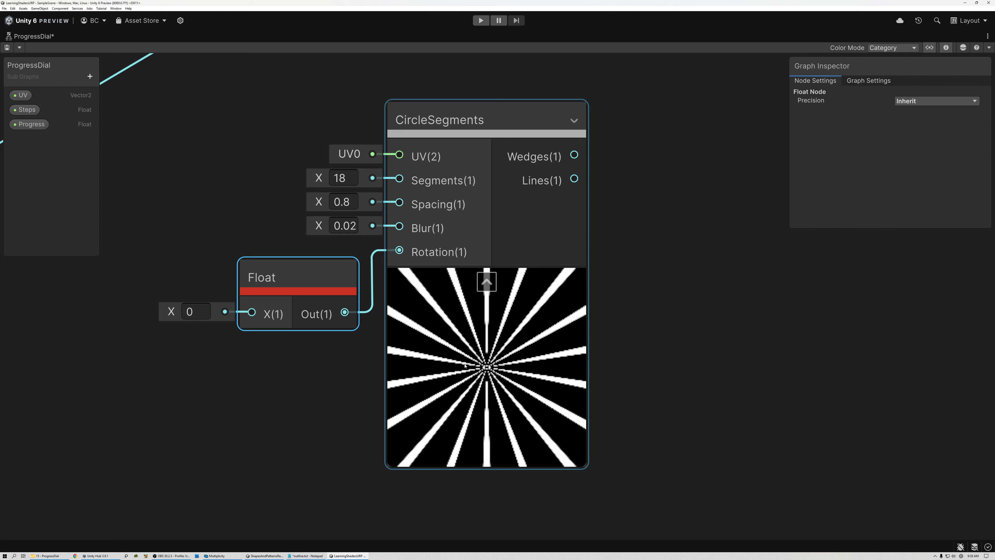
- Set the Spacing of the CircleSegments node to 0.1
scroll(465, 365, "down", 4)
middle_click_drag(435, 295, 432, 344)
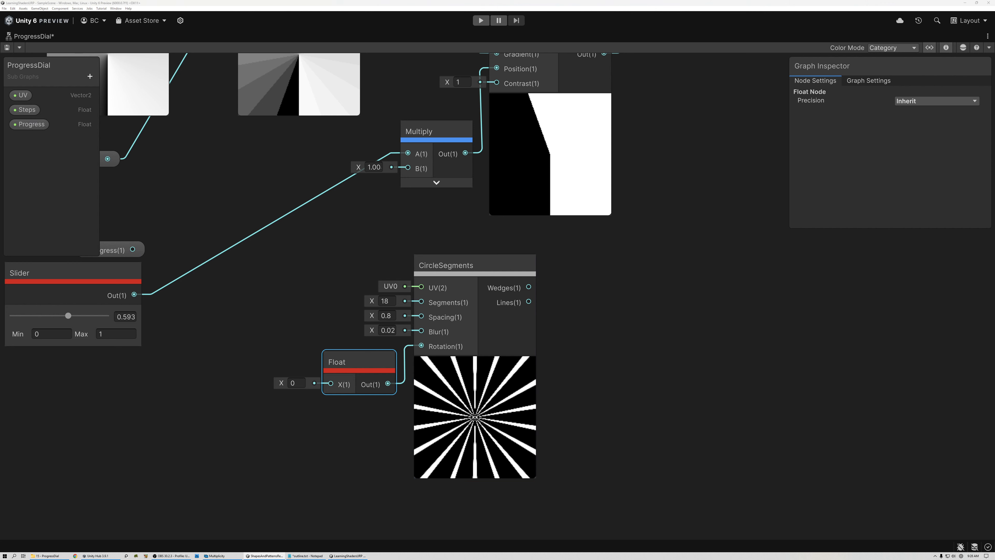
left_click(379, 316)
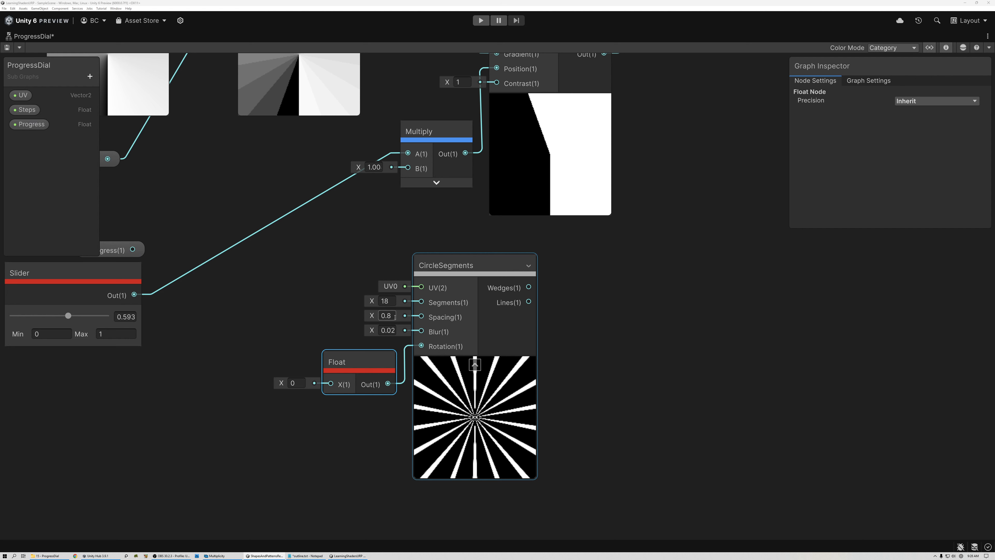
type("0.1")
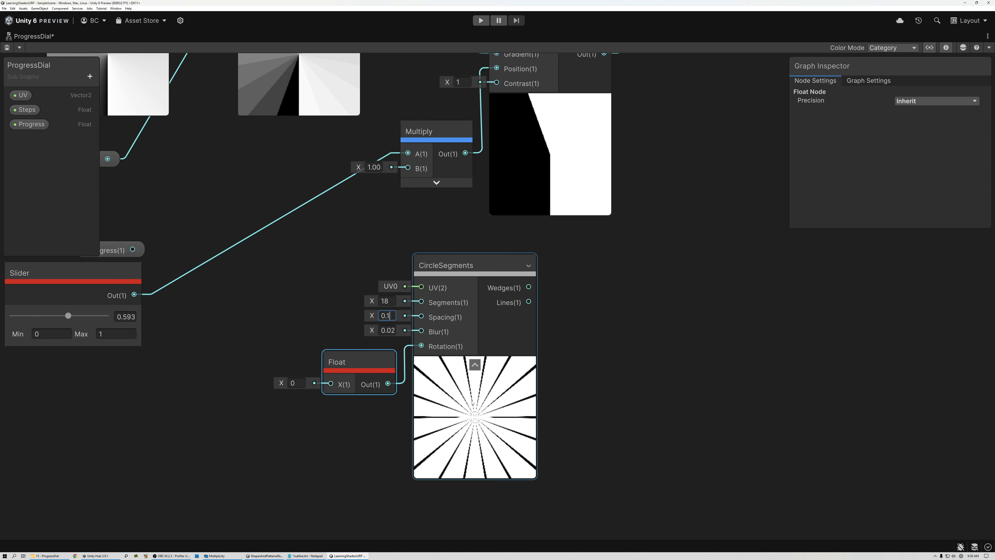
left_click(445, 305)
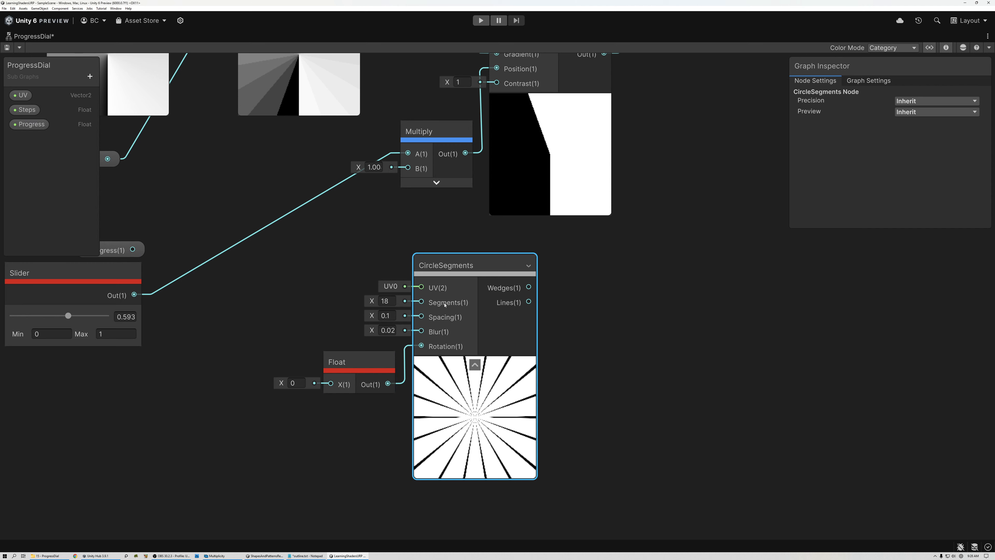
- Connect the Steps property to the Segments input of the CircleSegments node
middle_click_drag(238, 296, 379, 321)
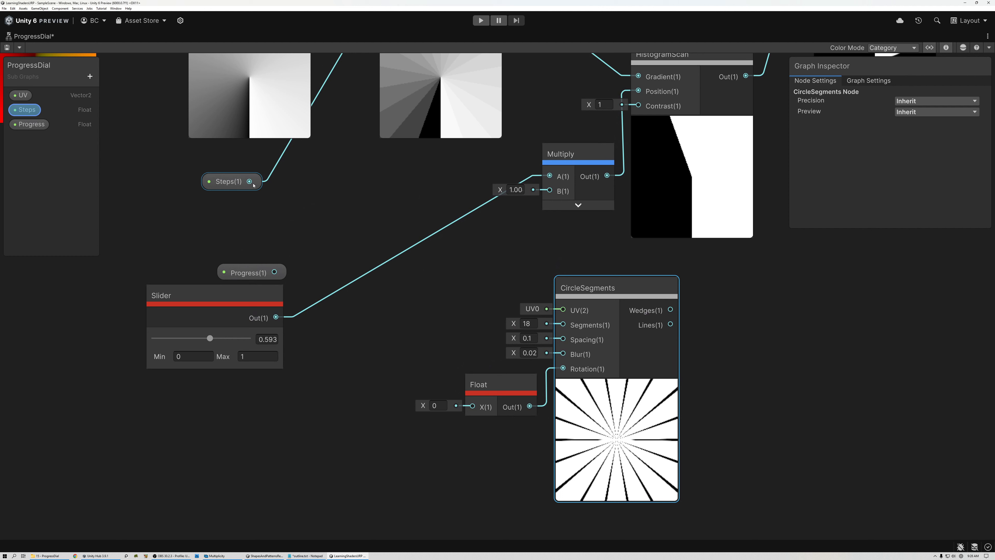
left_click_drag(249, 181, 563, 324)
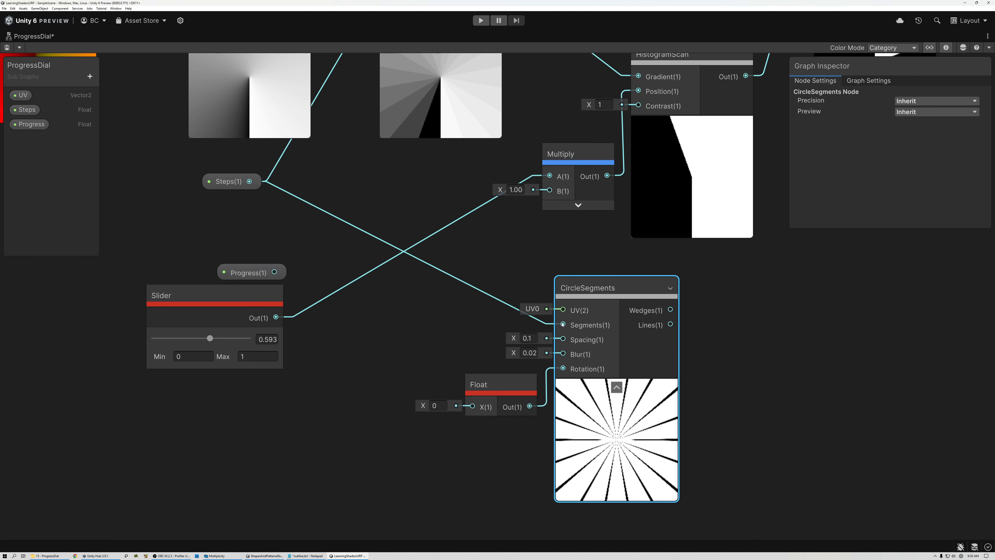
left_click(235, 186)
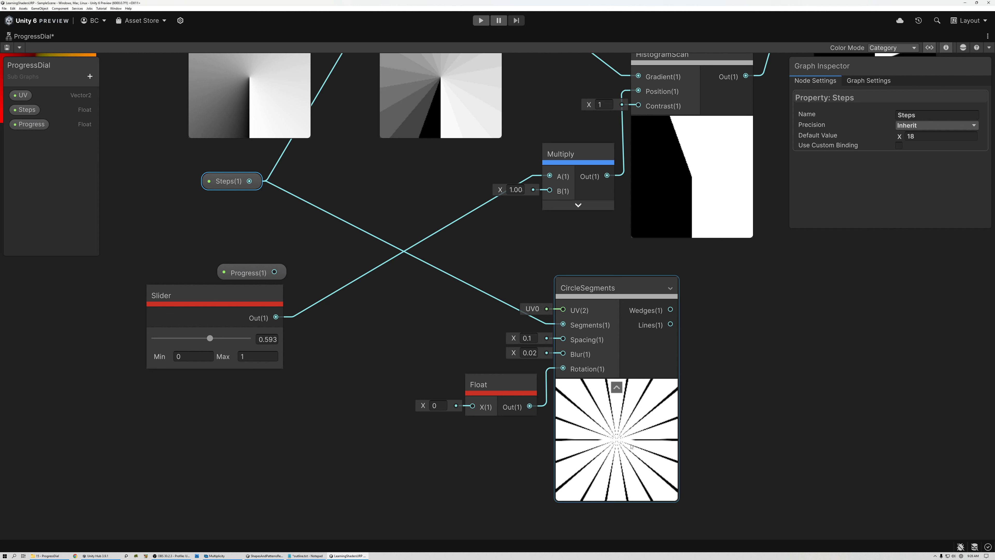
- Move the Output node farther away and place the final Multiply node beside the HistogramScan node to free space
scroll(628, 436, "down", 3)
middle_click_drag(628, 436, 457, 441)
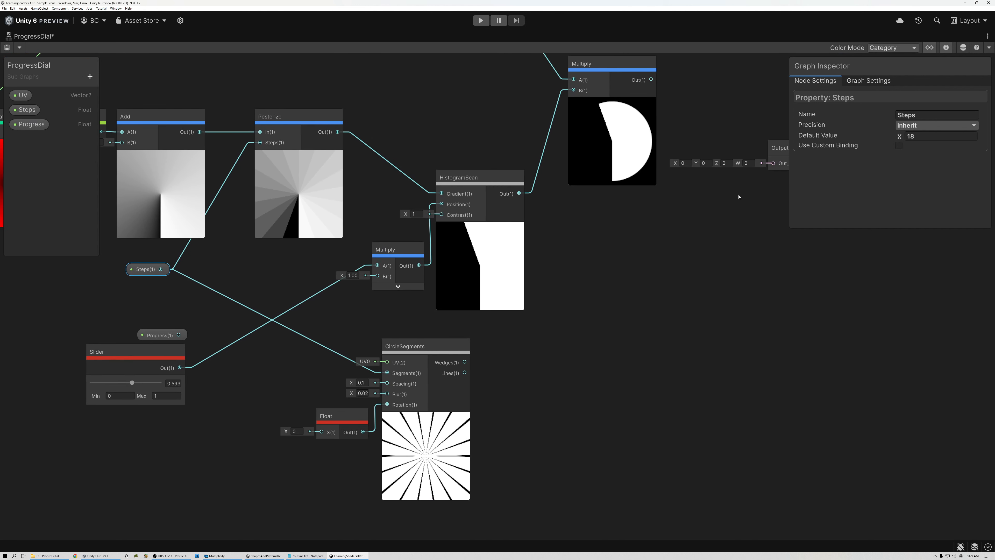
middle_click_drag(739, 196, 634, 252)
left_click_drag(668, 206, 837, 284)
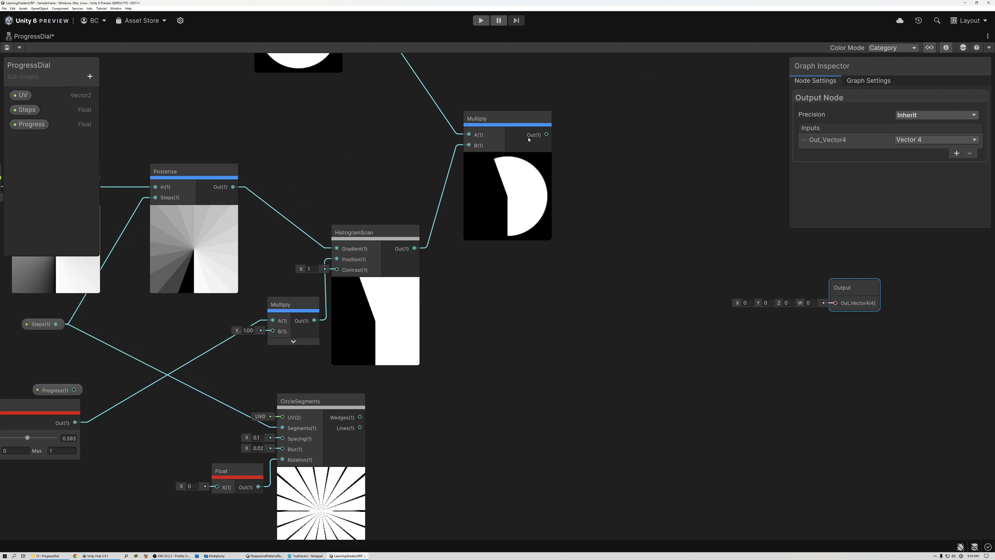
left_click_drag(483, 120, 485, 222)
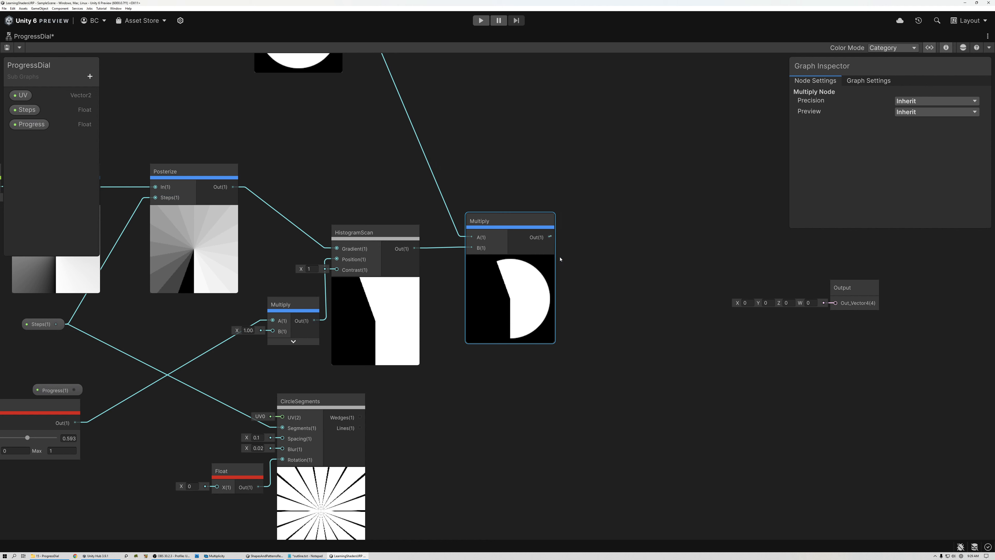
- Add a Multiply node combining the final dial Multiply output on A with the CircleSegments Wedges output on B
key("space")
type("mult")
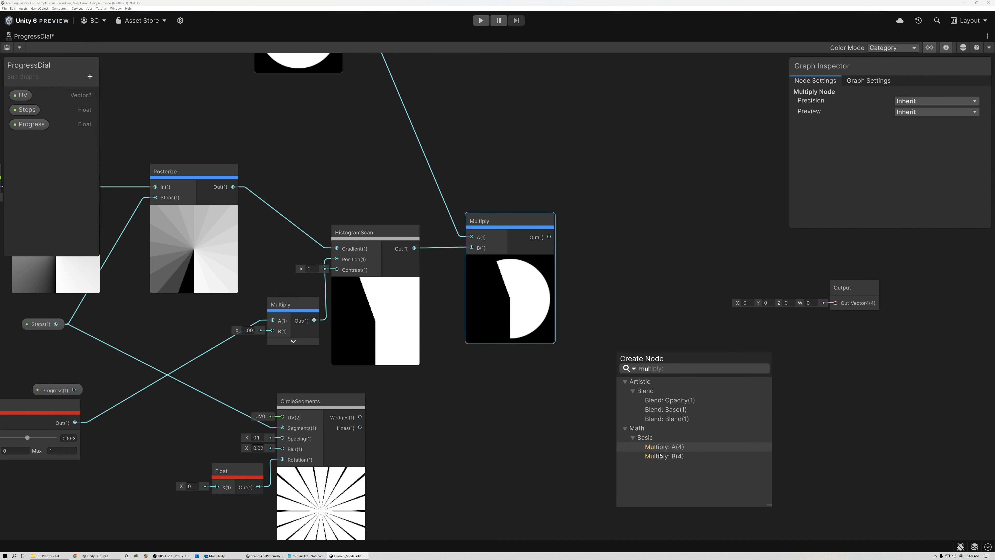
double_click(665, 447)
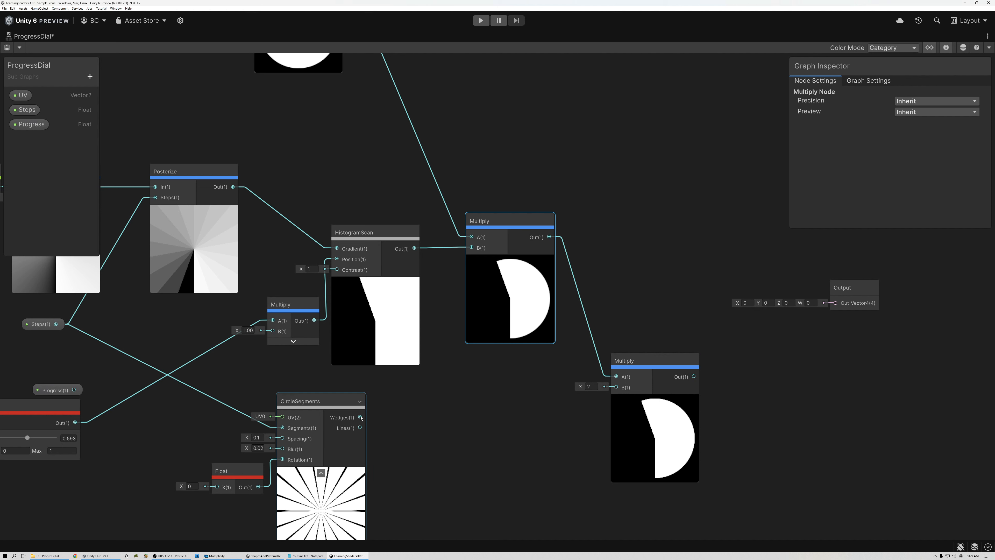
left_click_drag(360, 418, 616, 387)
scroll(305, 407, "up", 3)
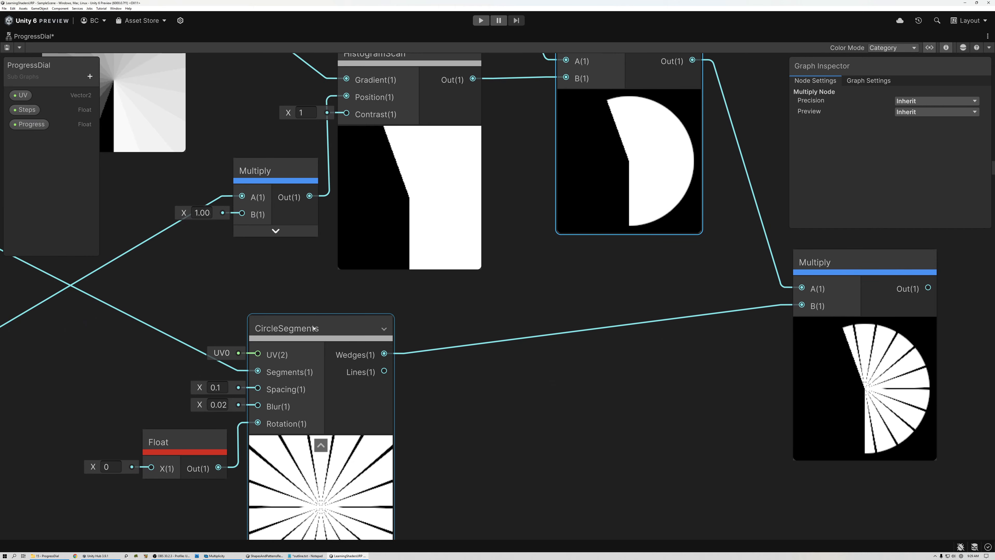
middle_click_drag(592, 320, 341, 296)
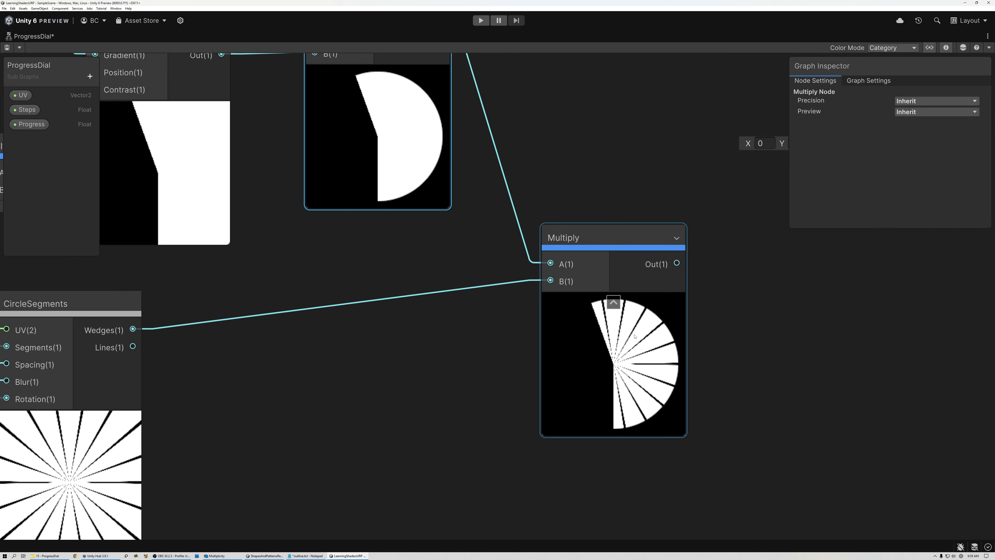
scroll(634, 357, "up", 2)
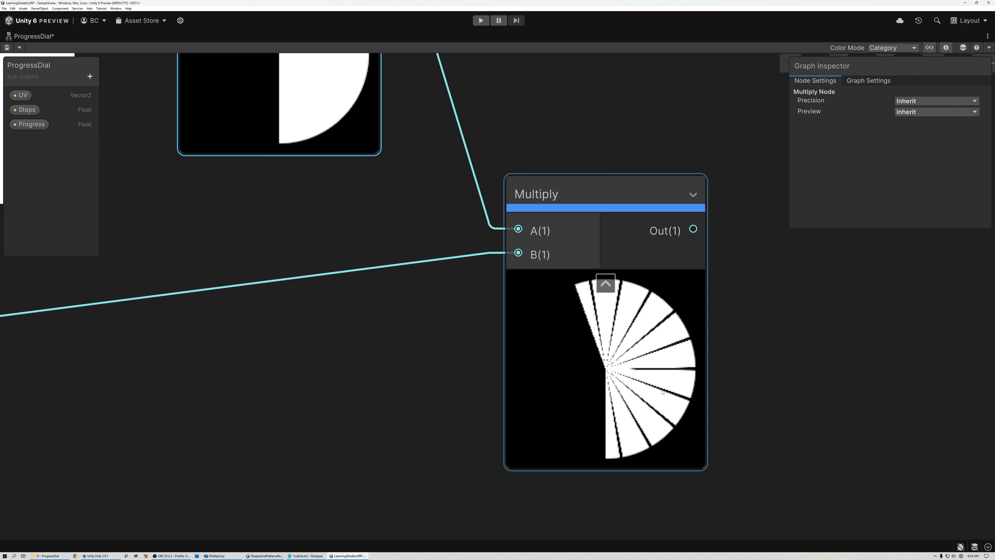
- Move the Slider node directly beneath the new Multiply node that combines the dial and wedges
scroll(604, 314, "down", 3)
middle_click_drag(509, 342, 641, 369)
left_click_drag(35, 325, 893, 446)
middle_click_drag(658, 354, 337, 275)
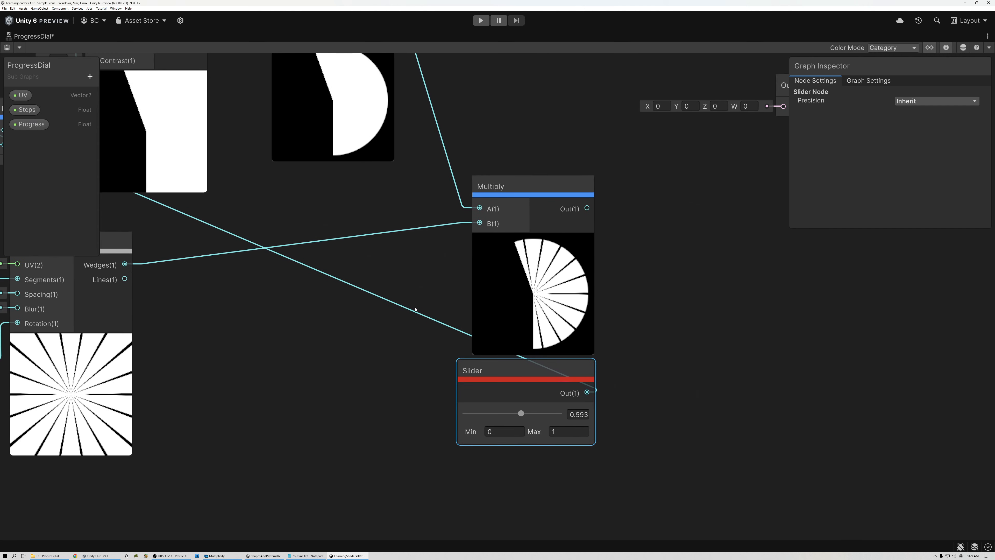
- Test the segmented dial with the Slider at 0.972, 0.916 and 0.07
left_click_drag(521, 413, 557, 409)
scroll(539, 284, "up", 3)
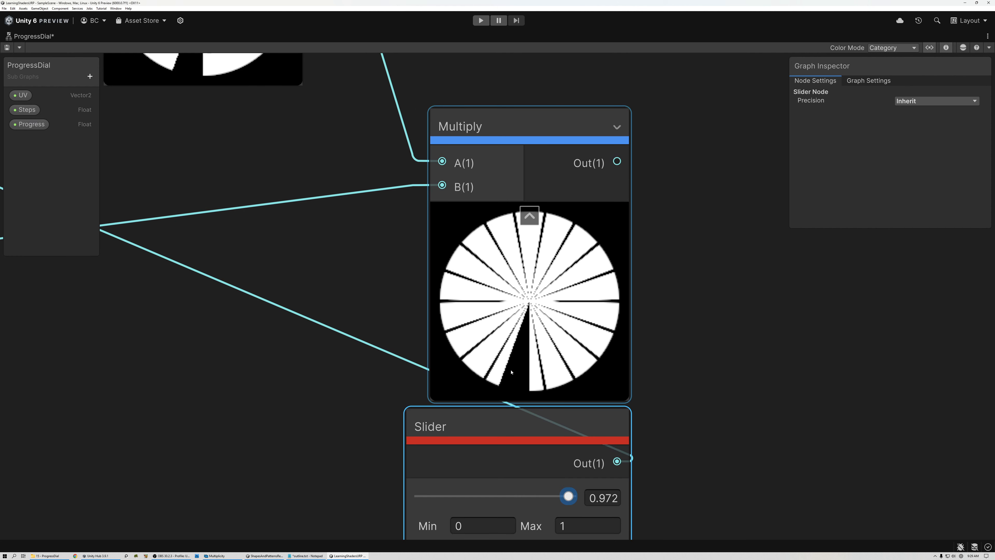
left_click_drag(568, 496, 560, 496)
scroll(545, 386, "up", 2)
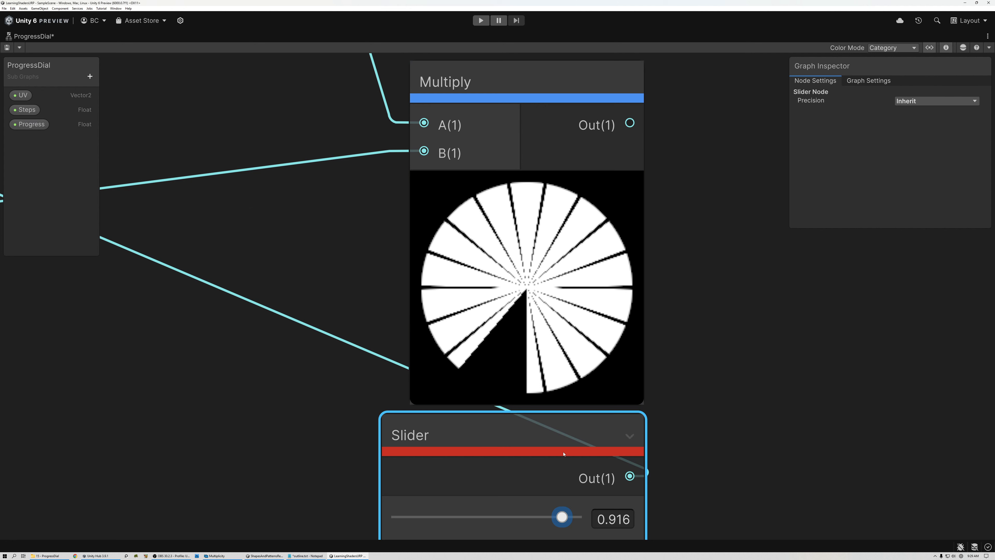
left_click_drag(562, 522, 405, 517)
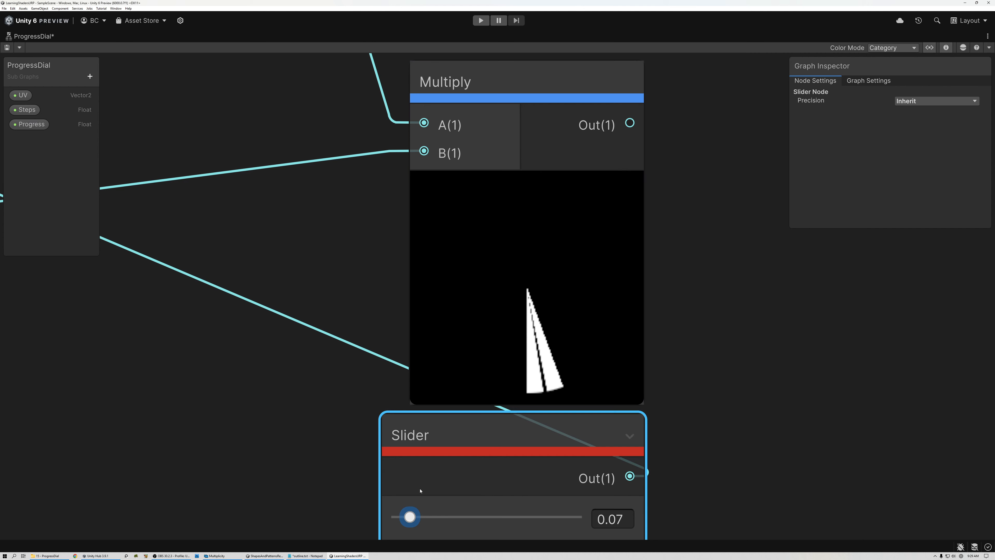
middle_click_drag(476, 454, 488, 369)
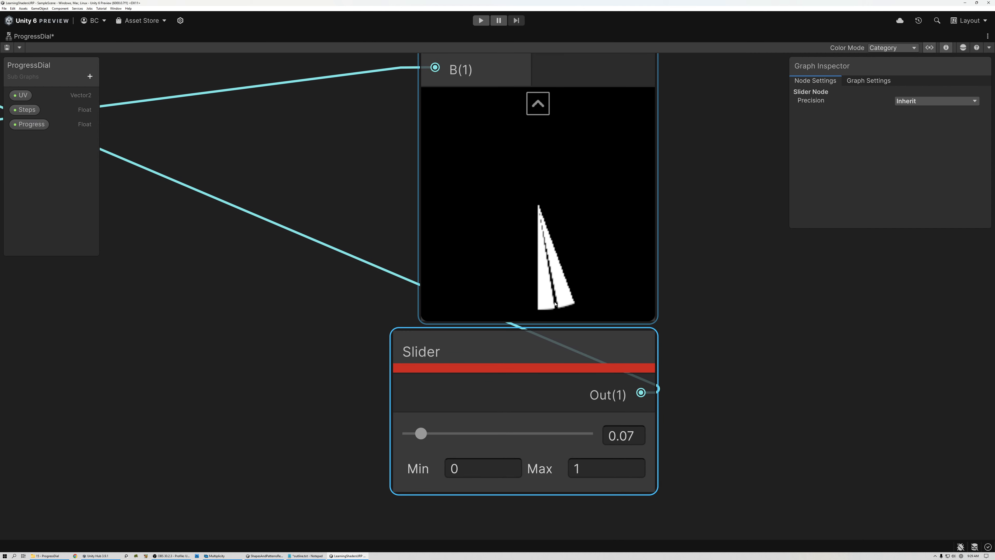
- Check how the wedge divisions align with the progress steps by setting the Slider to 0.303 and about 0.084
scroll(554, 310, "down", 5)
middle_click_drag(407, 326, 621, 339)
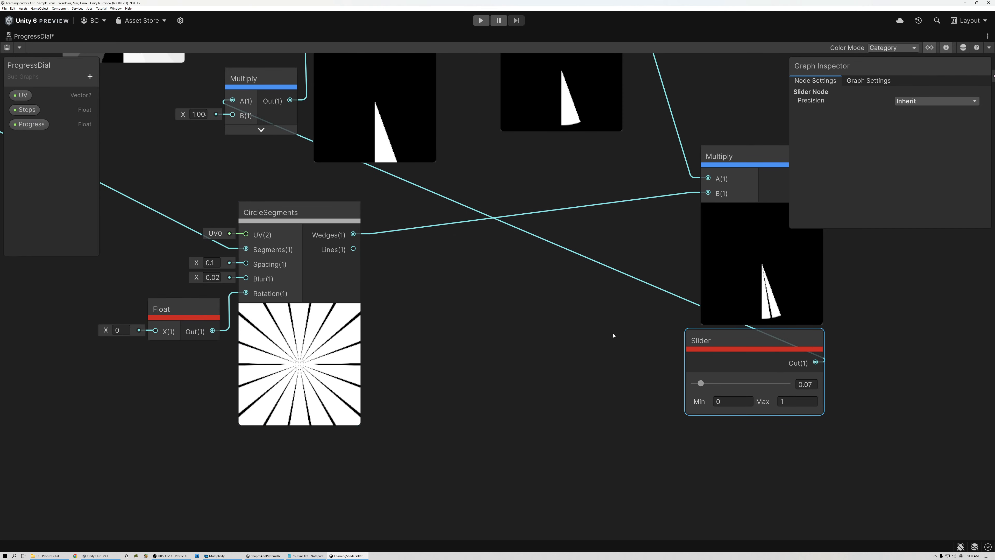
middle_click_drag(785, 309, 640, 315)
scroll(640, 315, "up", 5)
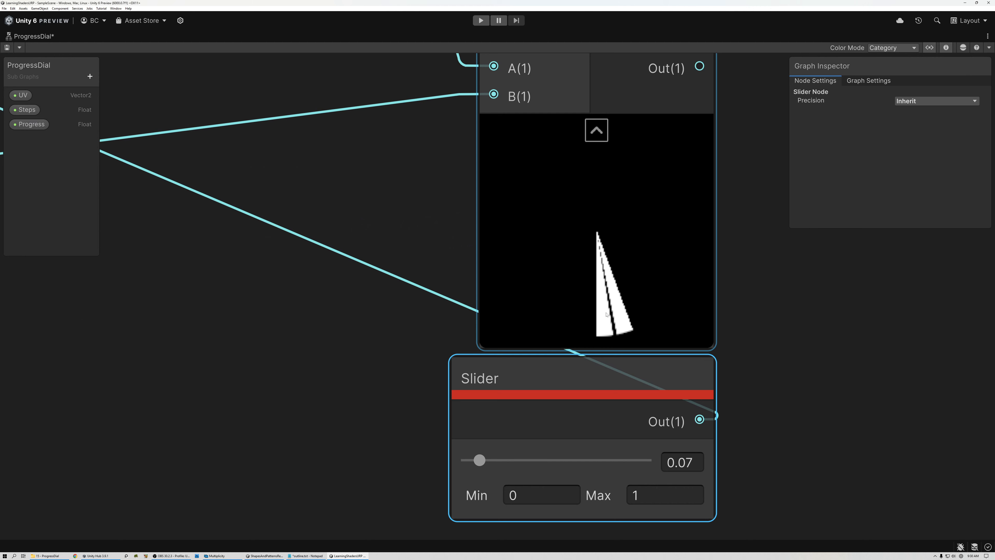
left_click_drag(479, 460, 525, 463)
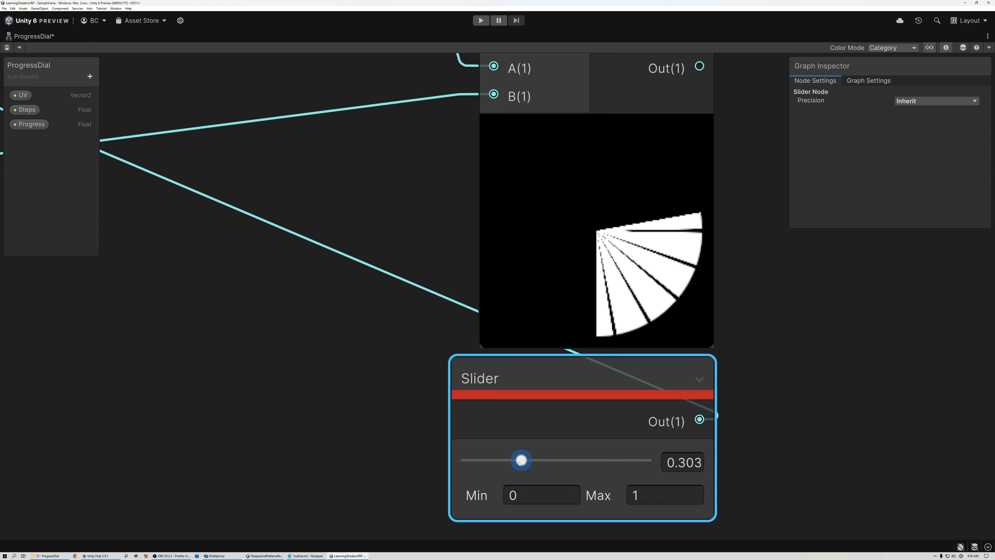
left_click_drag(521, 460, 483, 458)
- Add a Reciprocal node with its preview collapsed beneath the Progress property node
scroll(483, 459, "down", 6)
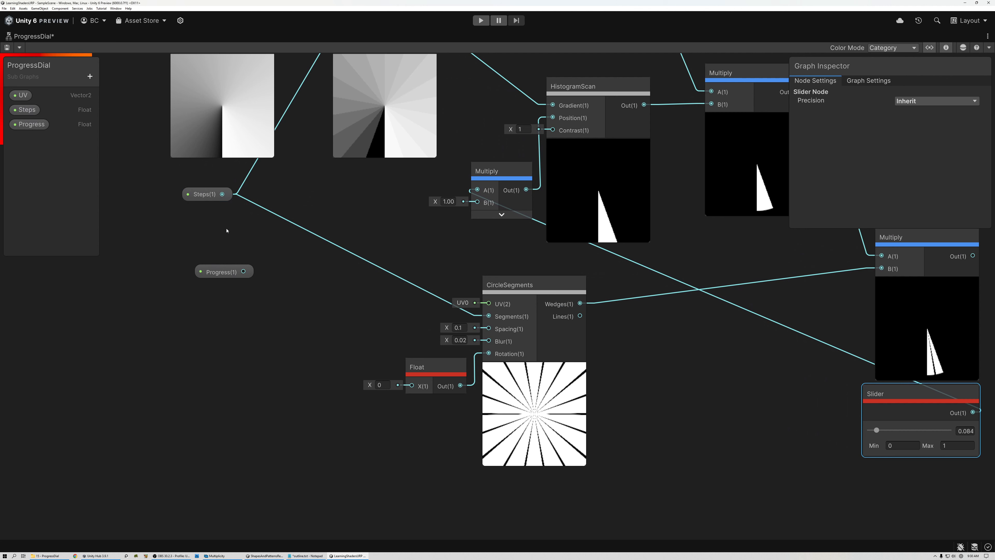
left_click(269, 341)
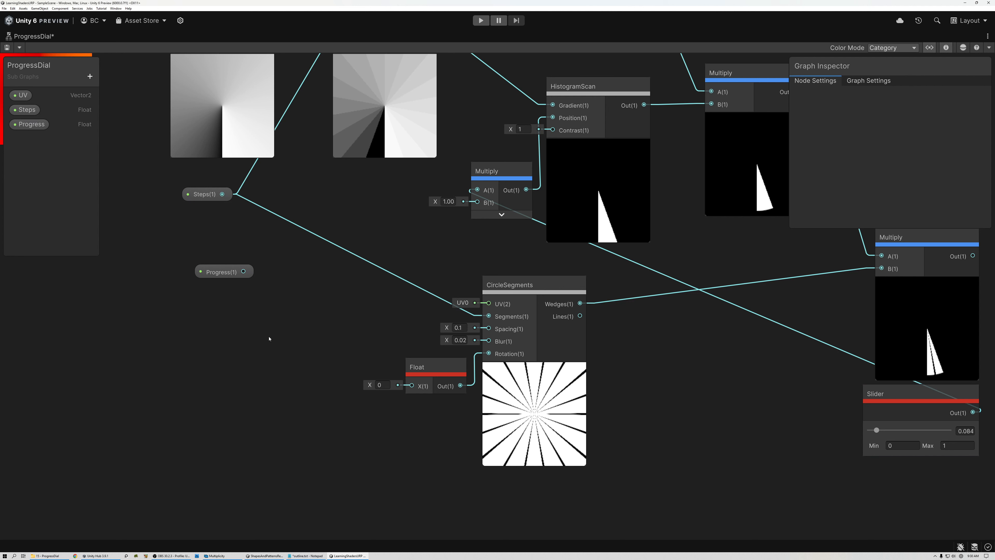
key("space")
type("rec")
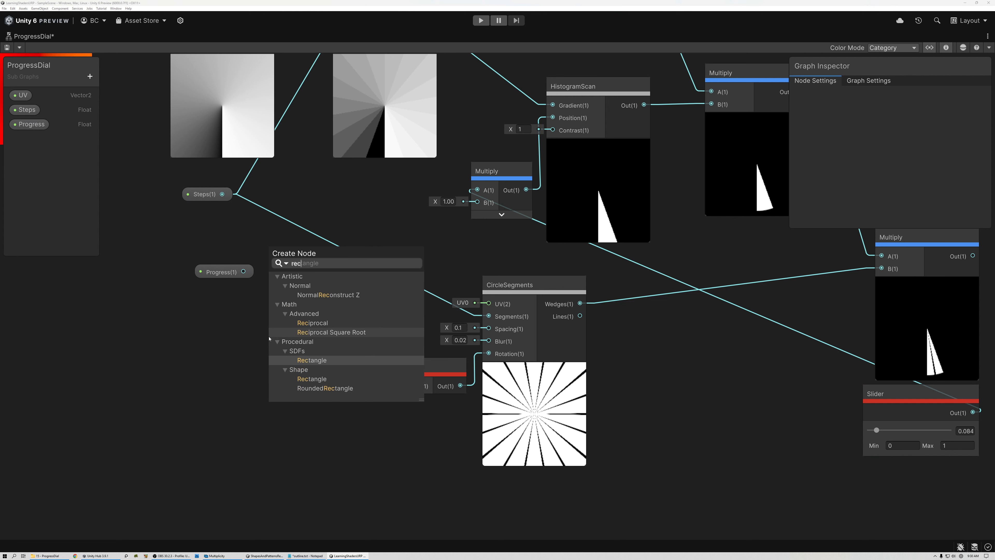
left_click(313, 322)
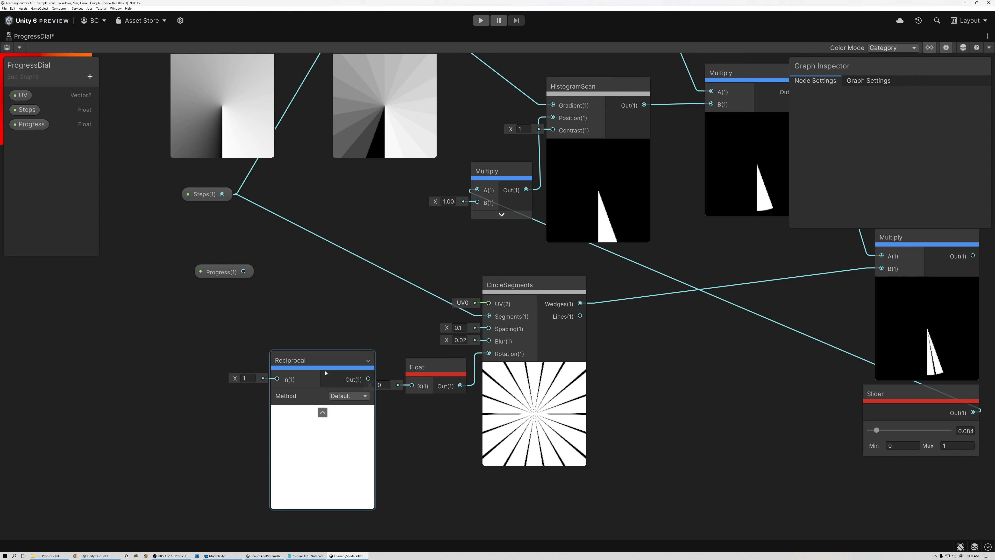
left_click(322, 412)
left_click_drag(302, 359, 268, 333)
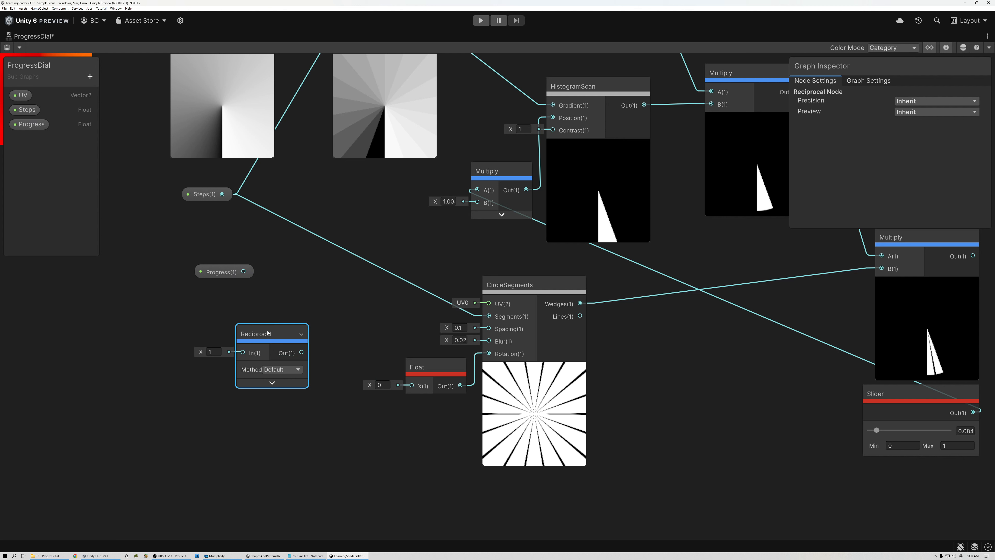
- Connect the Steps property to the Reciprocal node's input and adjust the Reciprocal node's position
left_click(216, 194)
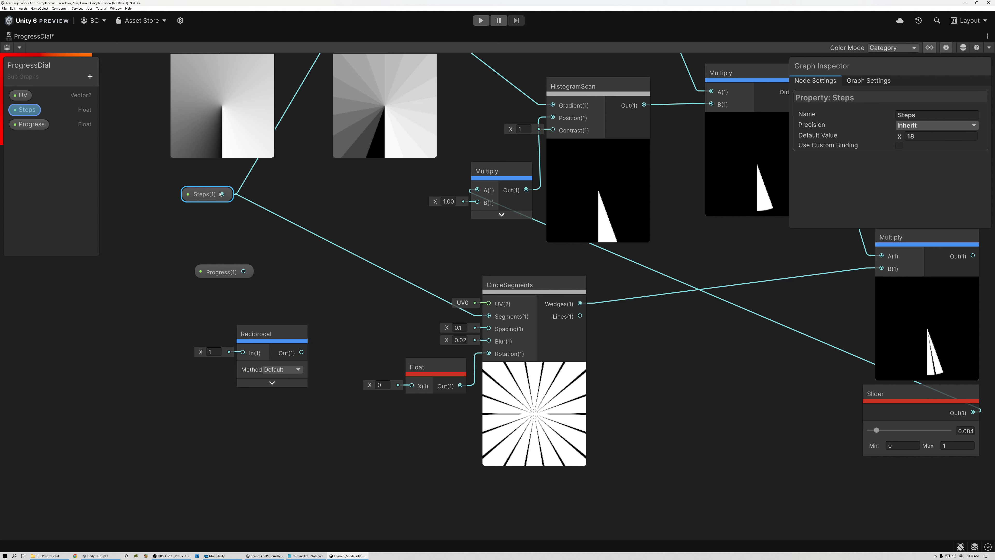
left_click_drag(222, 194, 243, 352)
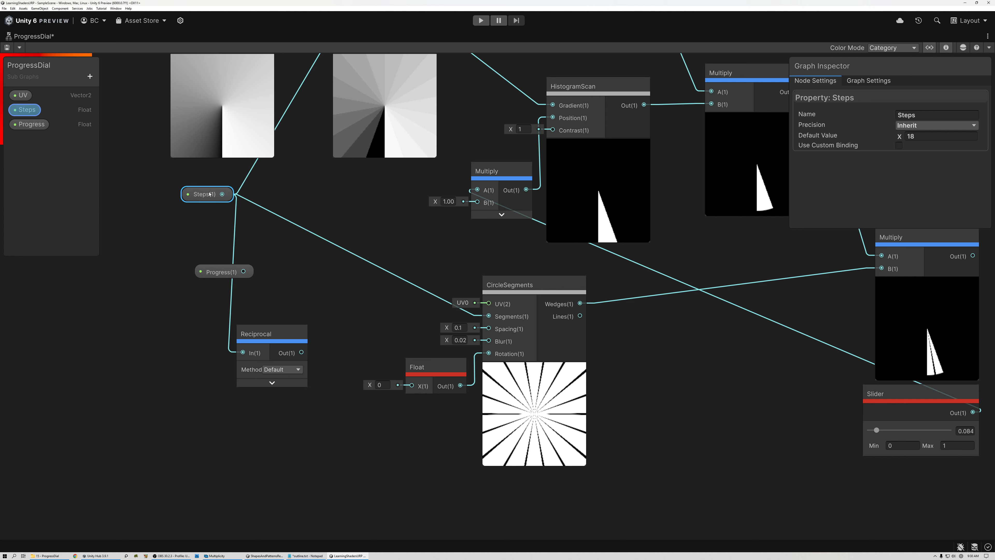
left_click_drag(271, 336, 291, 339)
scroll(502, 364, "up", 3)
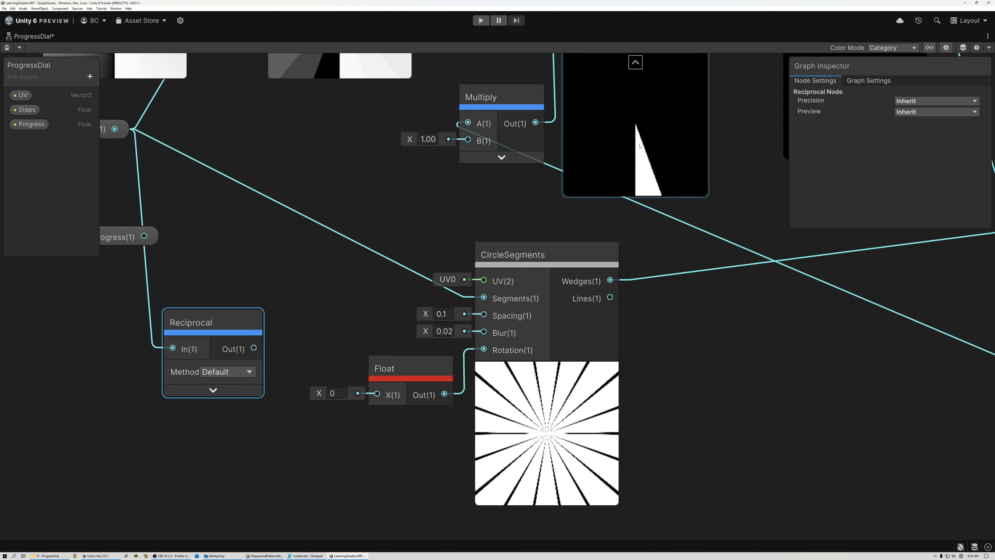
middle_click_drag(373, 290, 507, 242)
left_click_drag(336, 280, 314, 278)
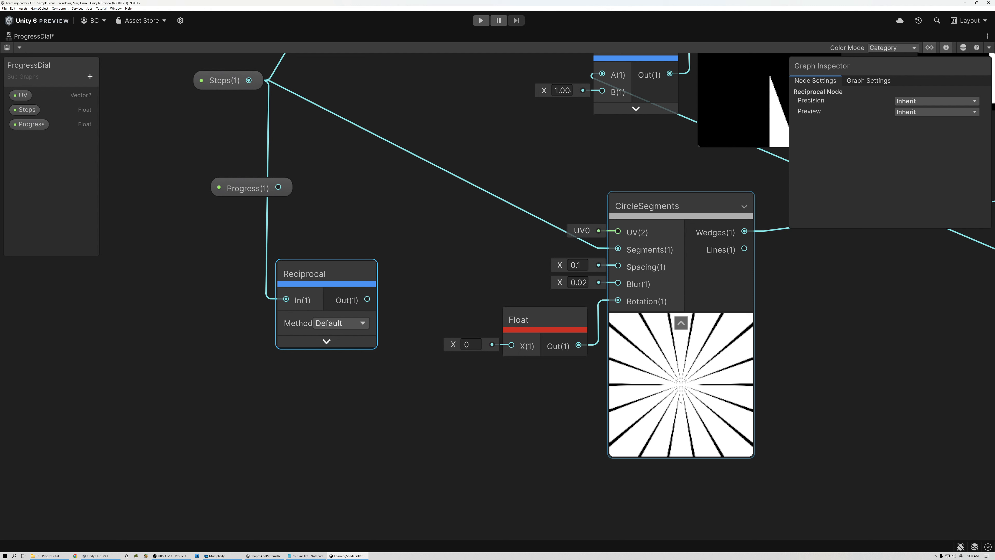
- Add a Multiply node on the Reciprocal output with B set to 0.5, and shift the Reciprocal node clear of it
left_click_drag(367, 299, 416, 299)
type("multiply")
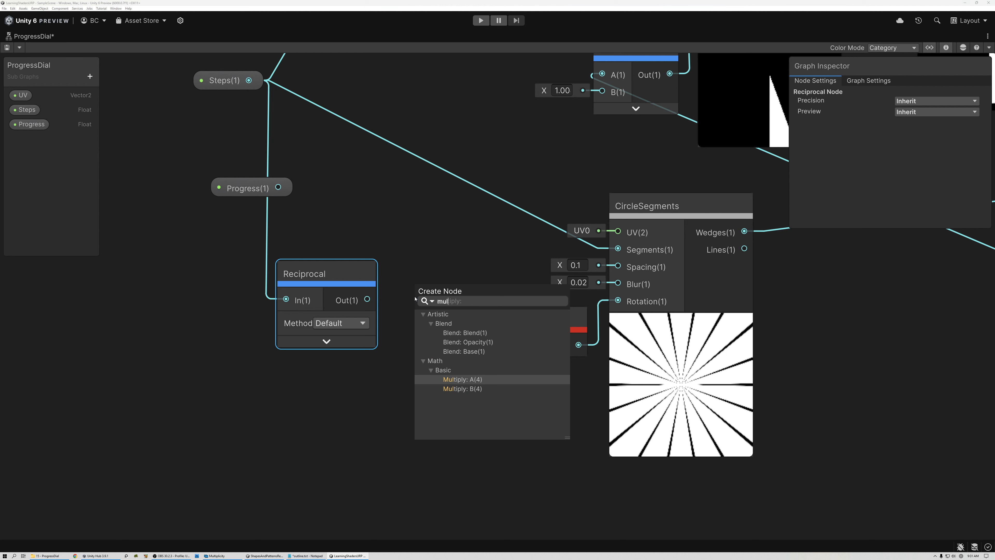
key("Return")
left_click(372, 326)
type("0.5")
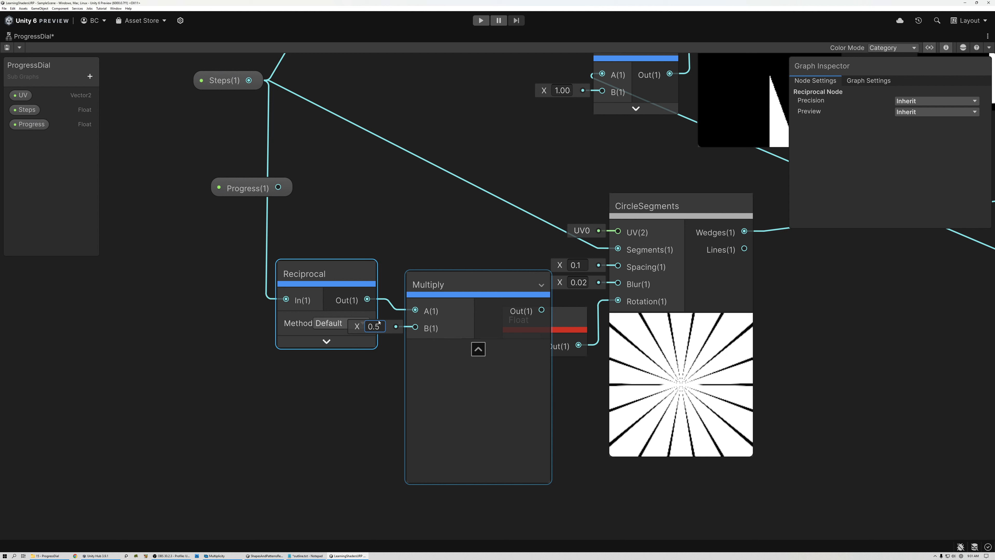
left_click_drag(344, 279, 302, 283)
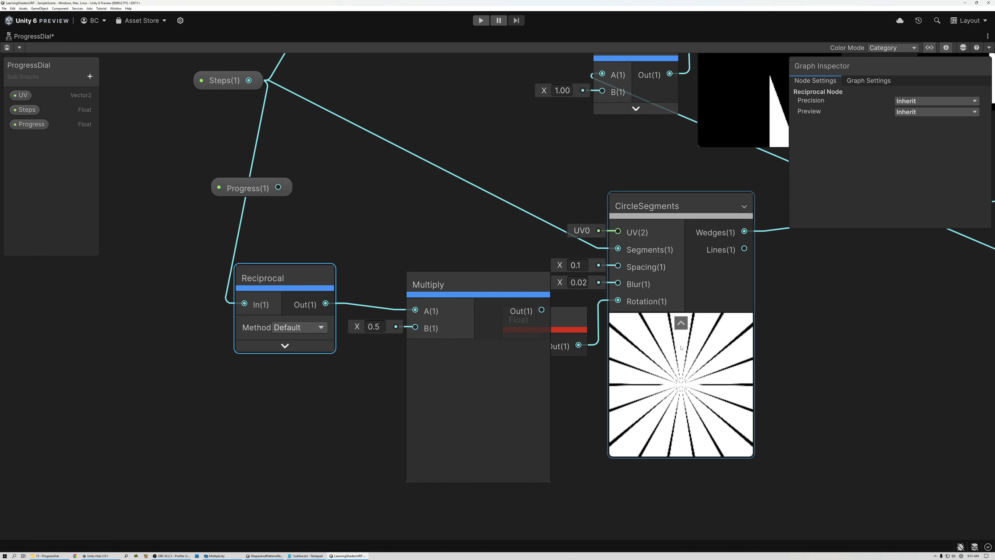
- Place the collapsed Multiply node beside Reciprocal, connect its output to CircleSegments' Rotation input, and hide its unused port
left_click(478, 345)
left_click_drag(419, 287, 358, 280)
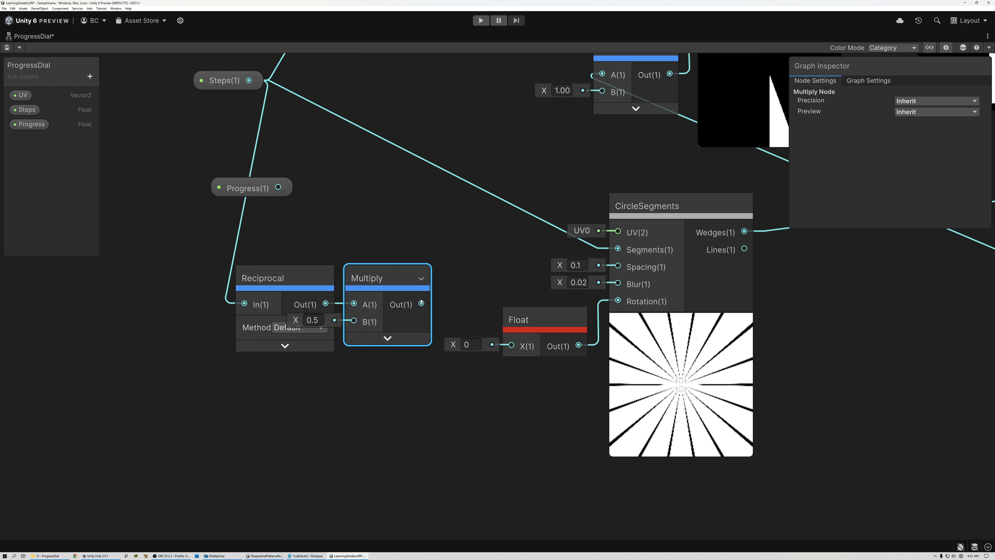
left_click_drag(422, 303, 619, 301)
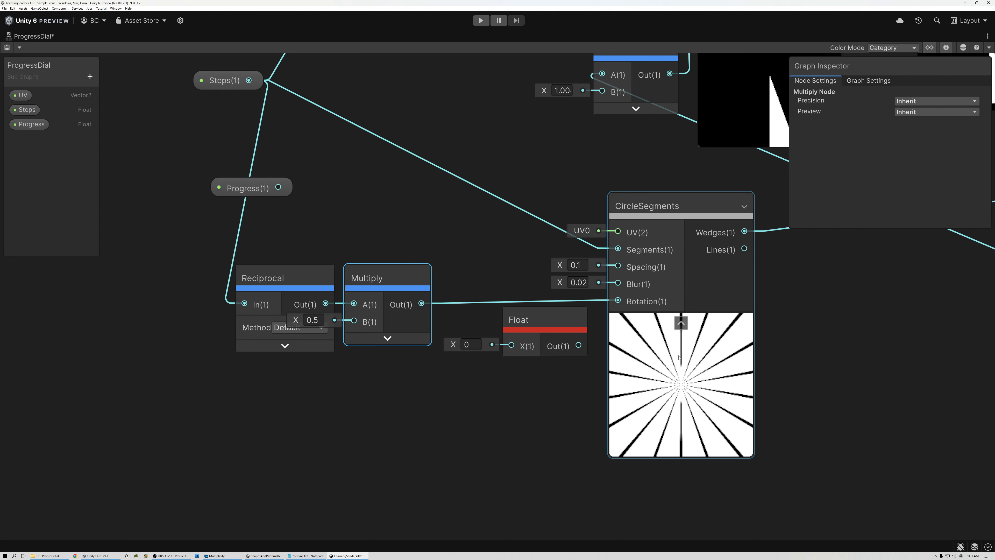
left_click(387, 338)
- Check how the rotated wedge divisions align with the progress steps by setting the Slider to 0.454 and 0.534
scroll(501, 253, "down", 3)
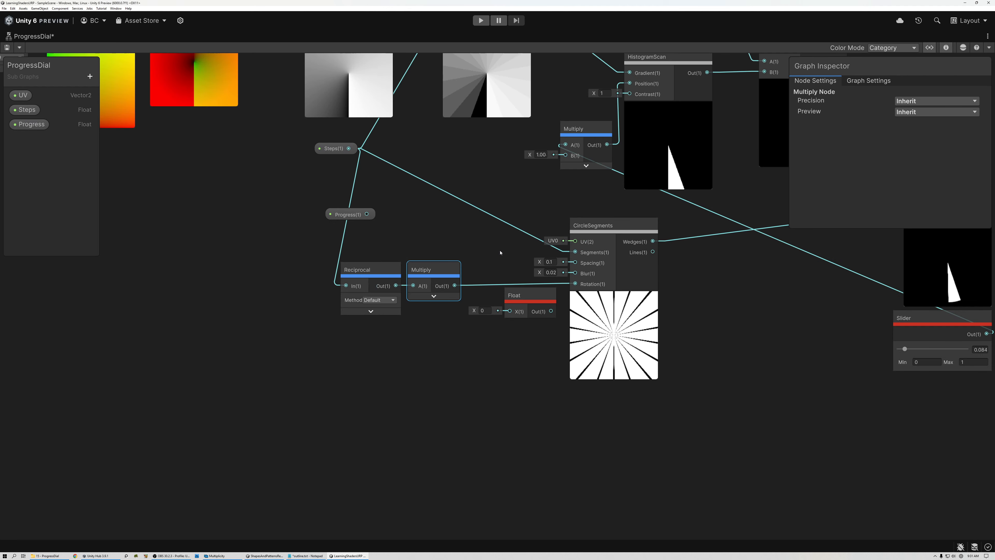
middle_click_drag(500, 253, 238, 282)
scroll(642, 334, "up", 3)
middle_click_drag(691, 278, 513, 297)
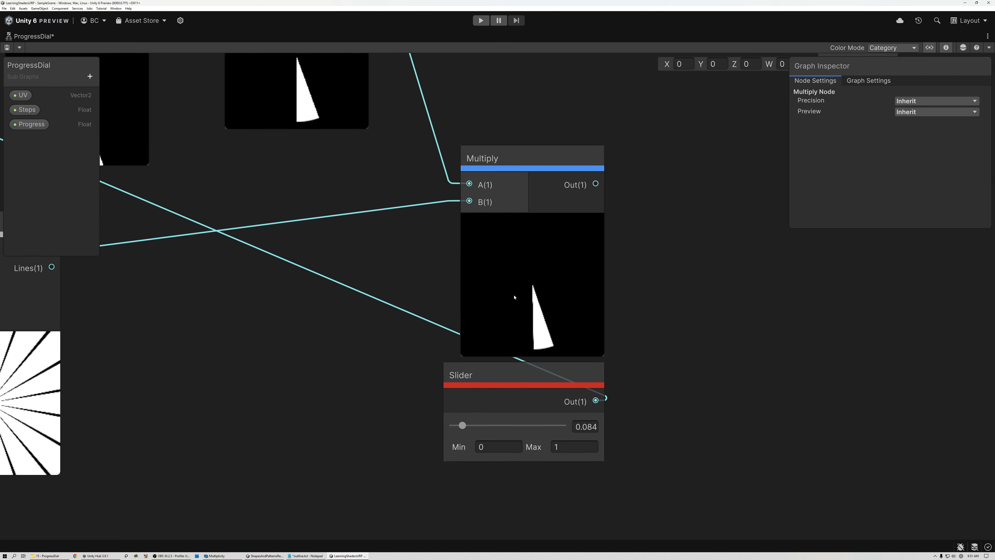
left_click_drag(463, 425, 500, 433)
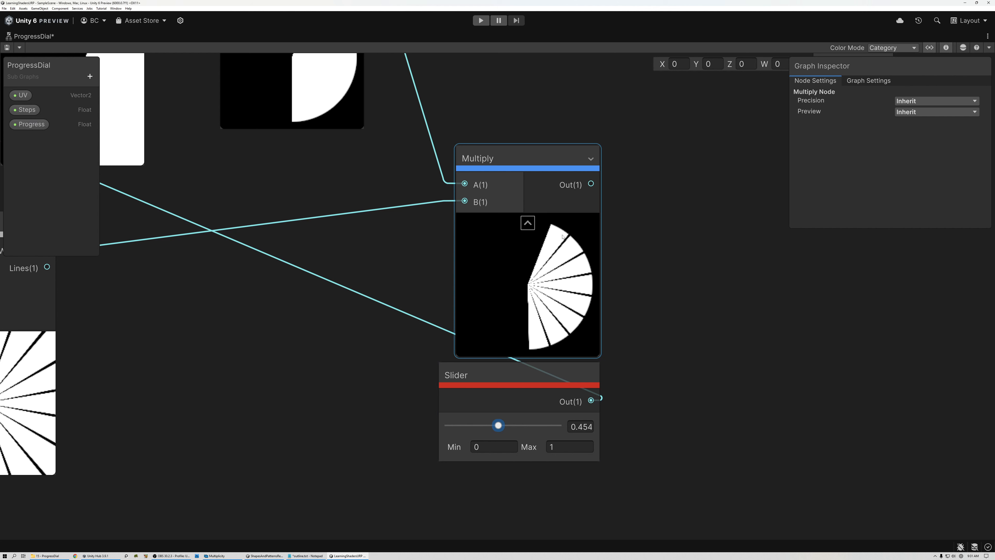
mouse_move(498, 425)
left_mouse_down()
mouse_move(569, 430)
mouse_move(461, 430)
mouse_move(507, 425)
left_mouse_up()
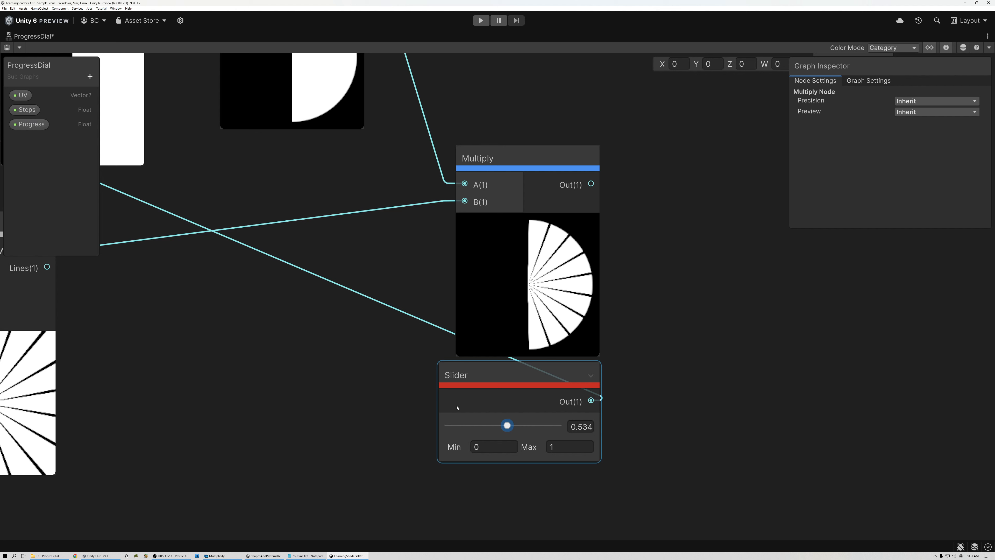
left_click(329, 368)
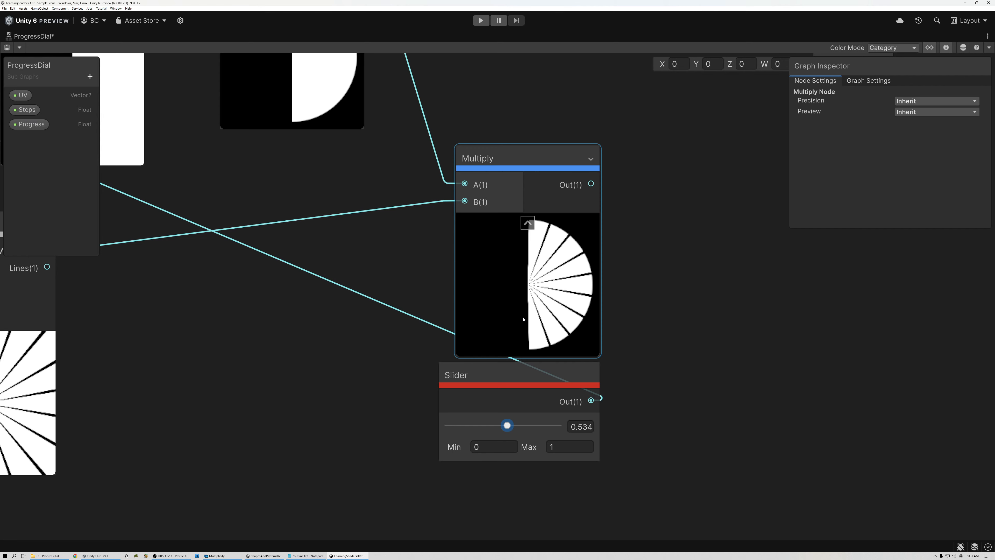
- Examine the overall node graph, including the Circle, AntiAliasing and One Minus branch that produces the dial's outer mask
scroll(517, 316, "down", 5)
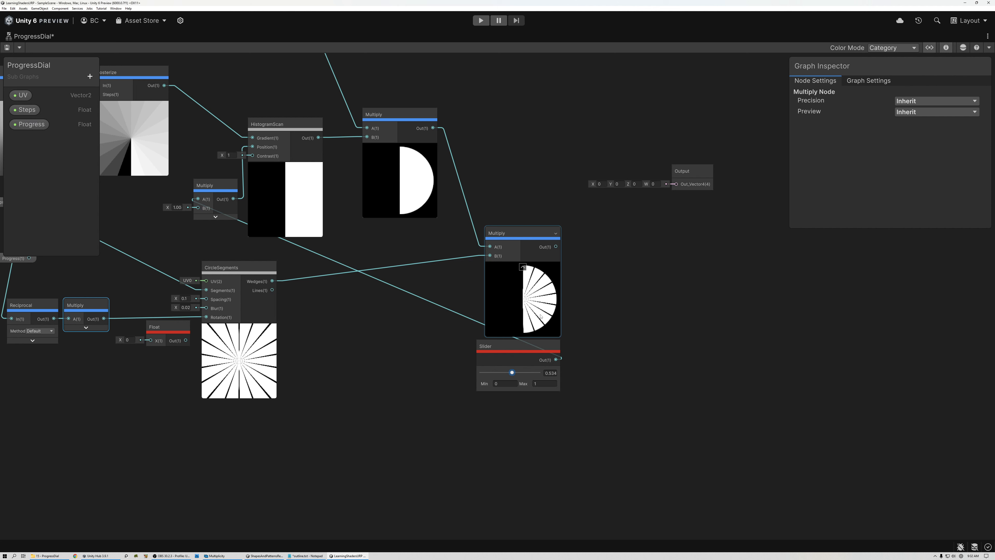
scroll(382, 331, "down", 2)
middle_click_drag(349, 335, 577, 383)
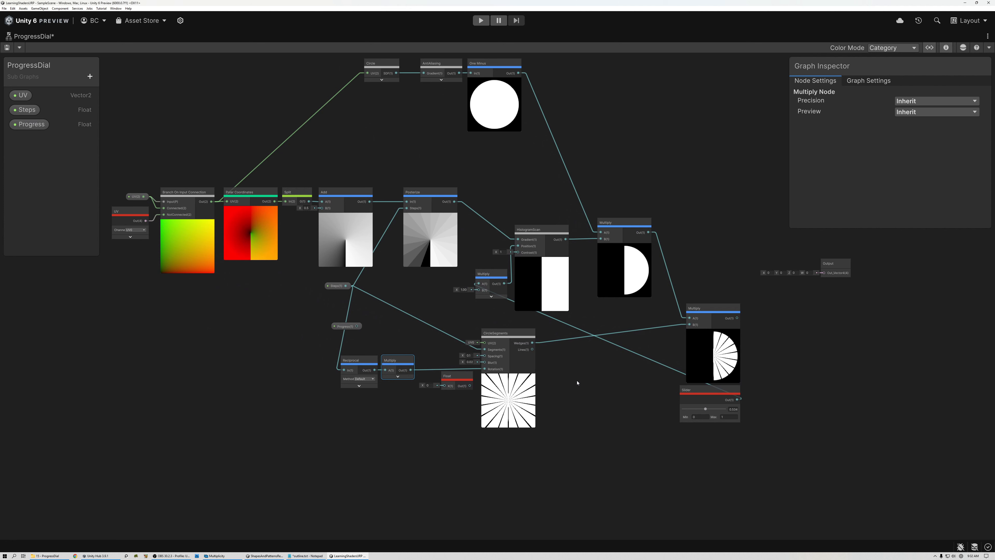
left_click(496, 106)
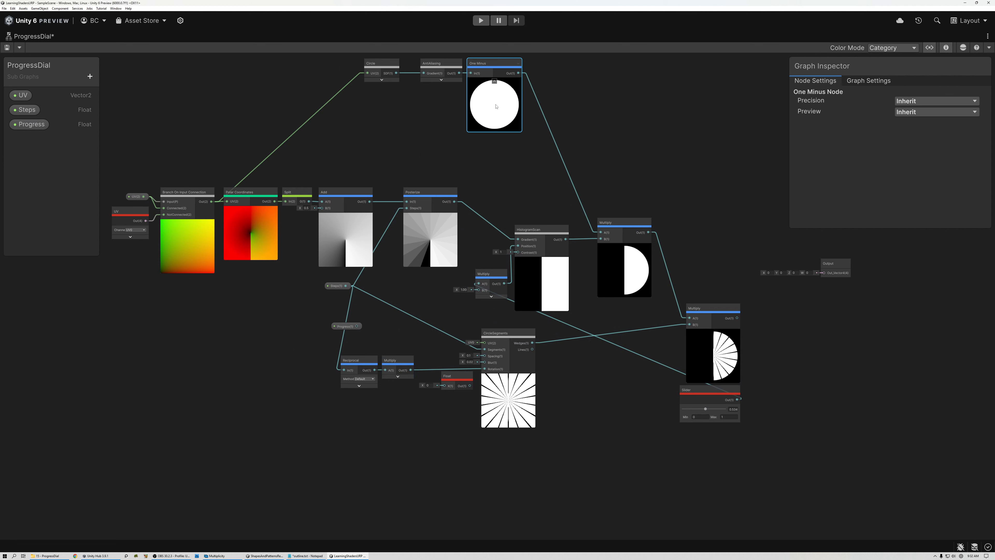
scroll(487, 79, "up", 6)
middle_click_drag(487, 79, 531, 238)
scroll(441, 207, "up", 4)
left_click(202, 200)
left_click(618, 331)
scroll(618, 329, "down", 3)
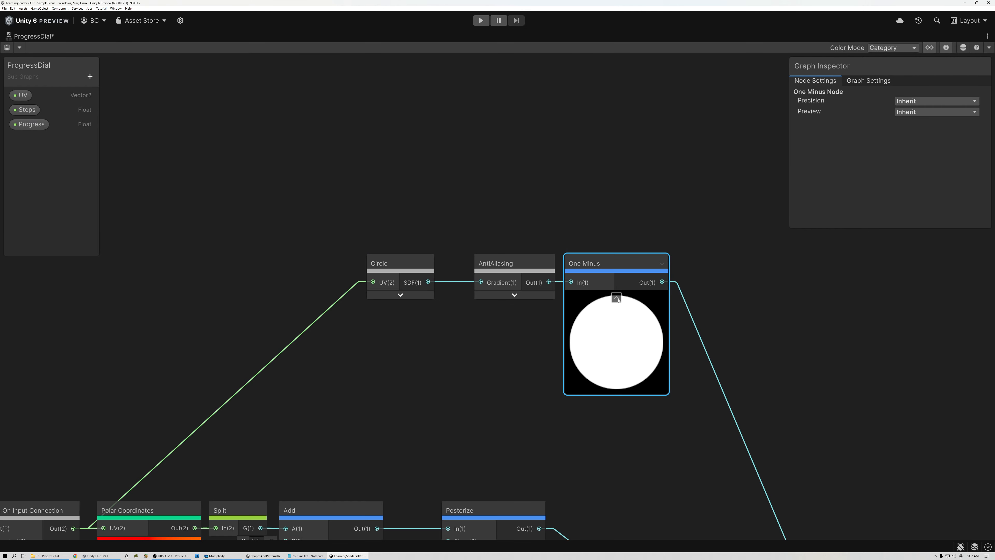
mouse_move(598, 296)
scroll(637, 334, "down", 5)
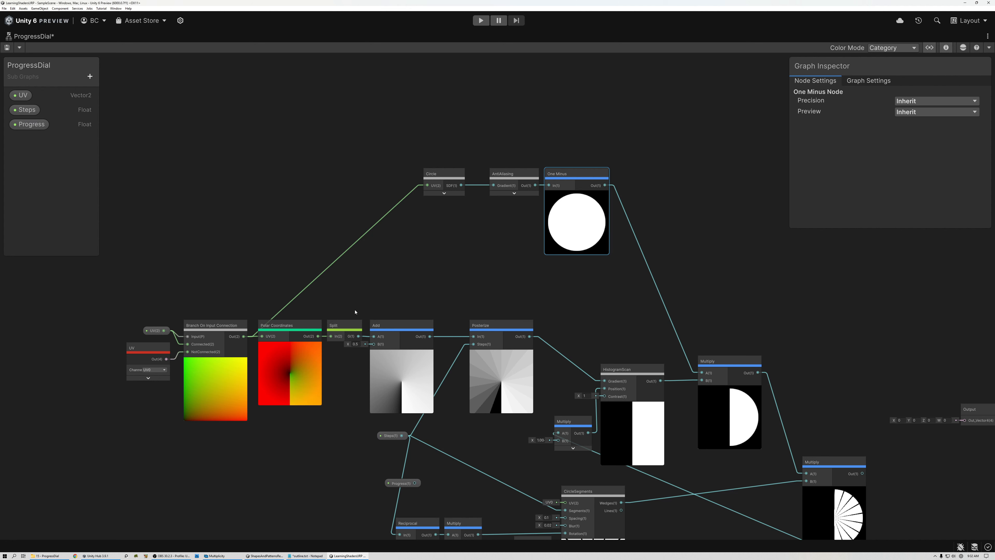
middle_click_drag(435, 346, 409, 245)
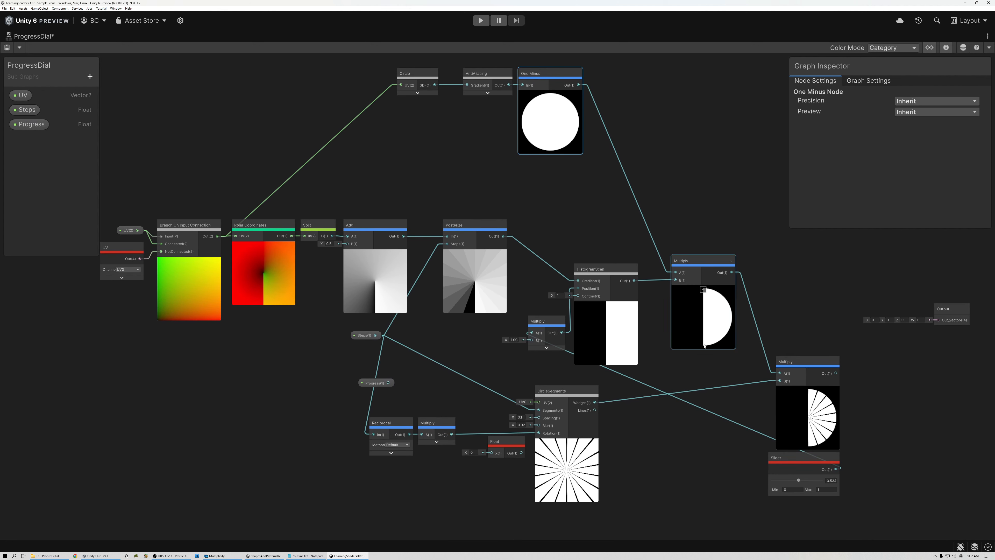
- Compact the graph by collapsing the Branch On Input Connection and Polar Coordinates previews and Add's unused port, and packing the nodes closer together
left_click(189, 261)
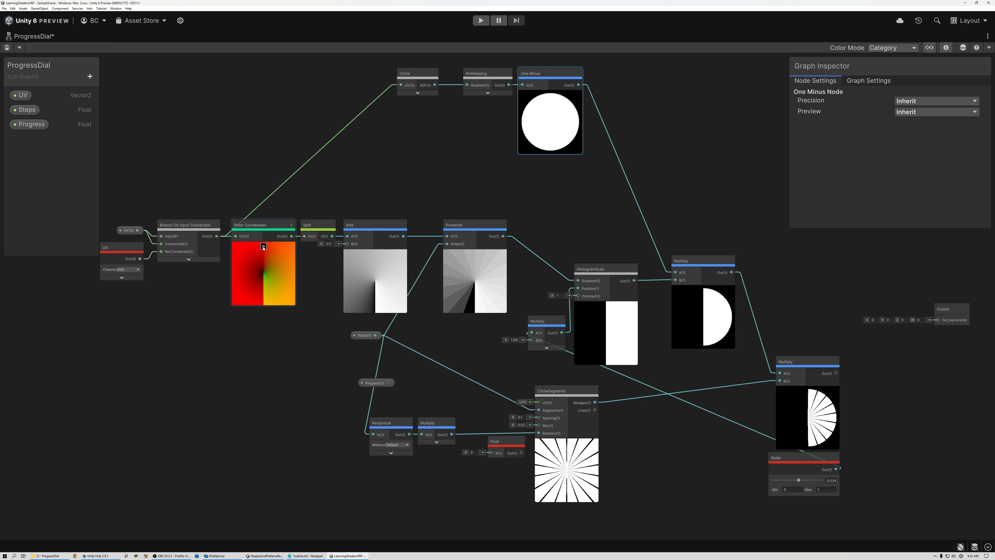
left_click(264, 246)
left_click_drag(313, 225, 291, 225)
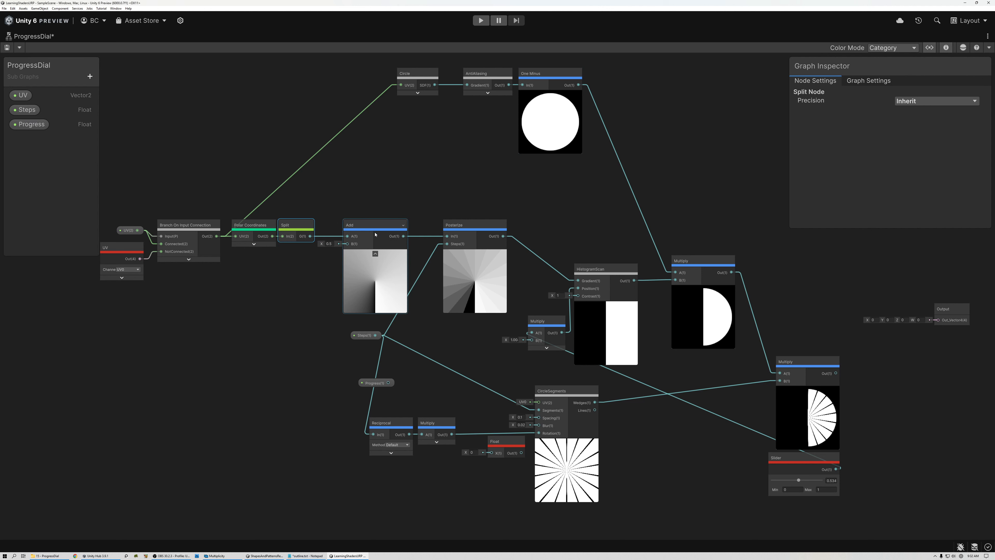
left_click(403, 226)
left_click_drag(392, 225, 366, 225)
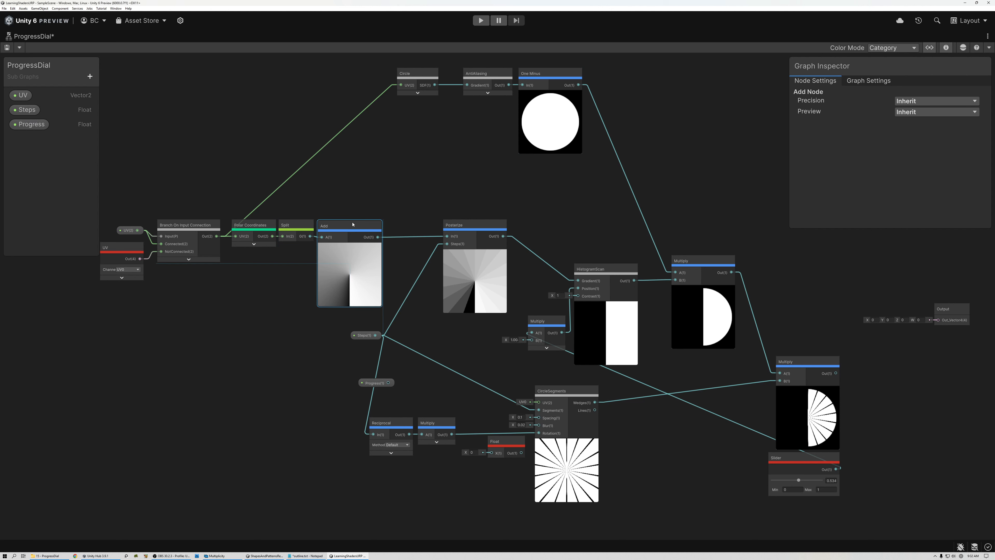
left_click_drag(470, 230, 424, 230)
left_click(364, 335)
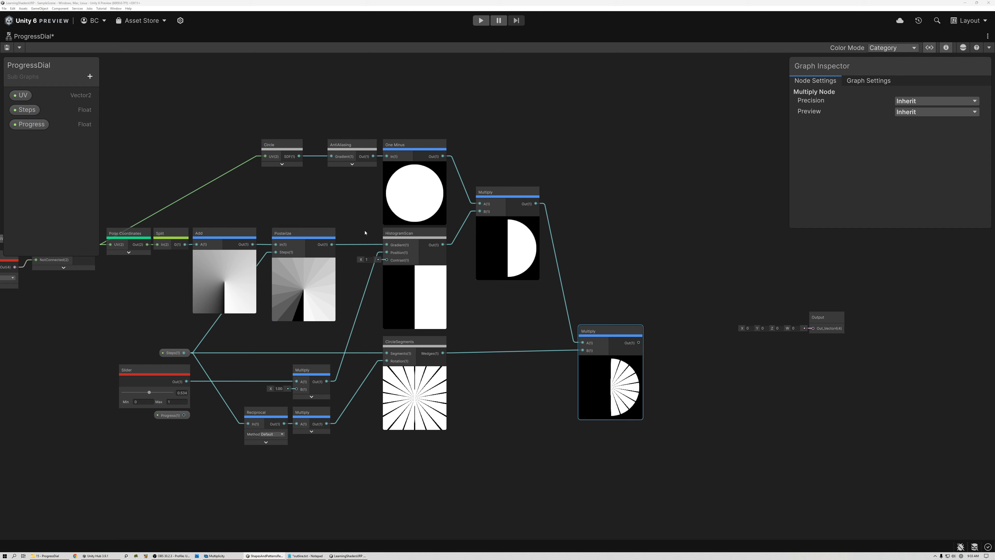
- Duplicate the Circle, AntiAliasing and One Minus nodes into the empty area below the CircleSegments node
middle_click_drag(294, 118, 347, 130)
left_click(347, 129)
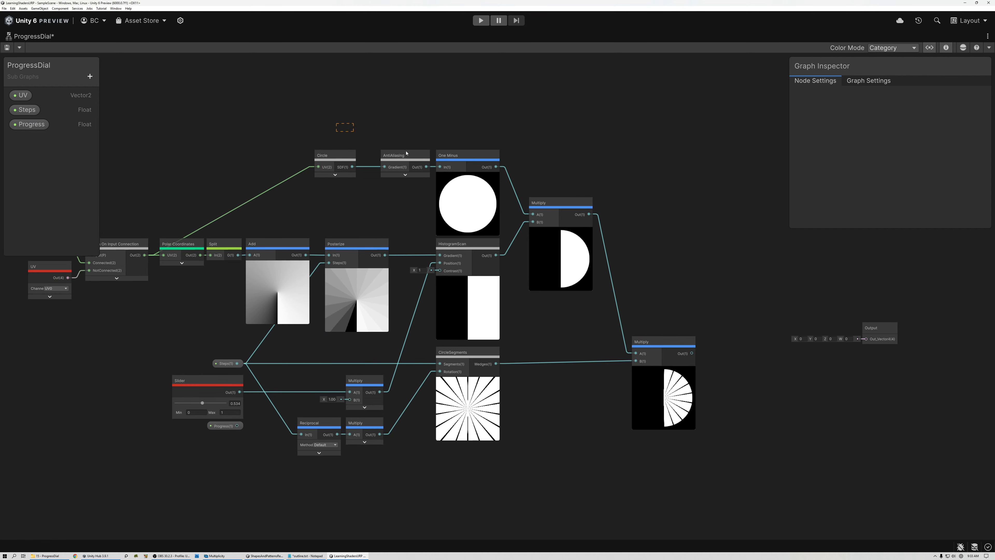
left_click_drag(470, 176, 470, 176)
key("f")
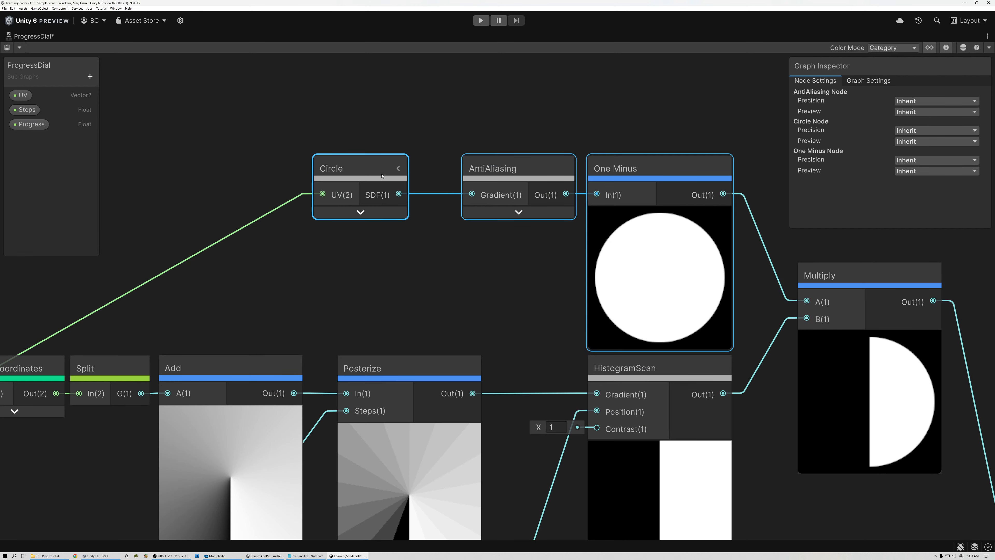
scroll(586, 195, "down", 3)
middle_click_drag(609, 239, 511, 156)
scroll(511, 156, "down", 2)
middle_click_drag(580, 384, 539, 286)
left_click(504, 352)
key("ctrl+v")
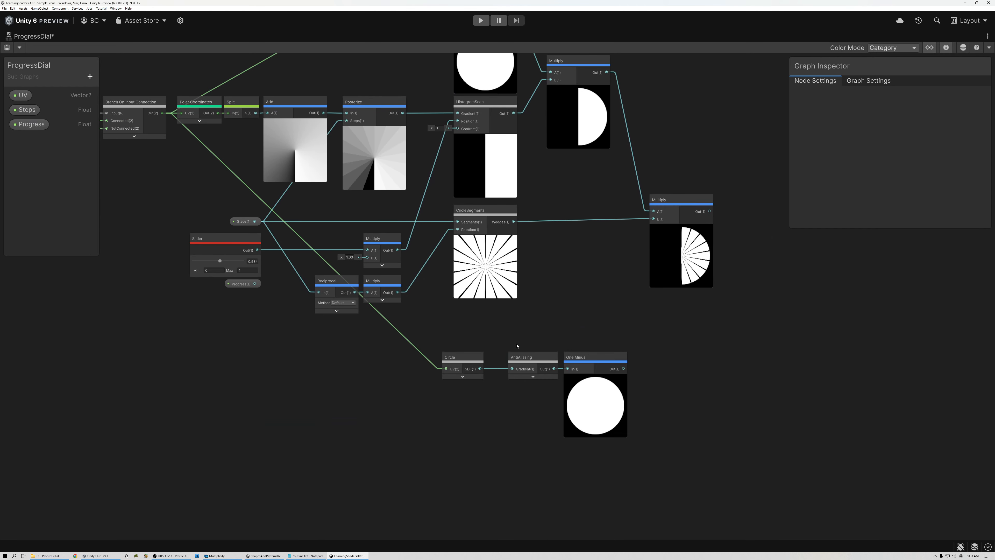
- Set the duplicated Circle node's Size to 0.65 and collapse its unused ports again
scroll(485, 360, "up", 5)
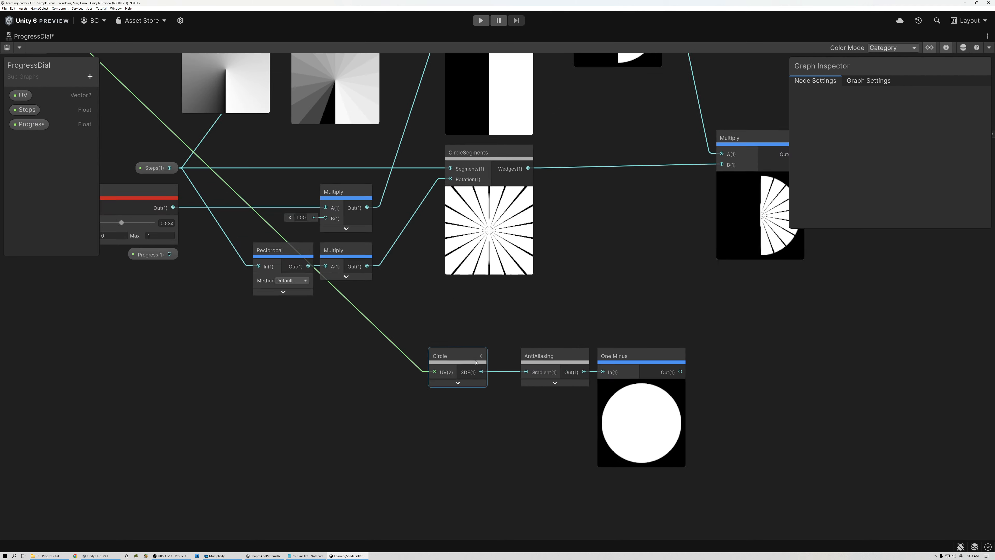
left_click(485, 352)
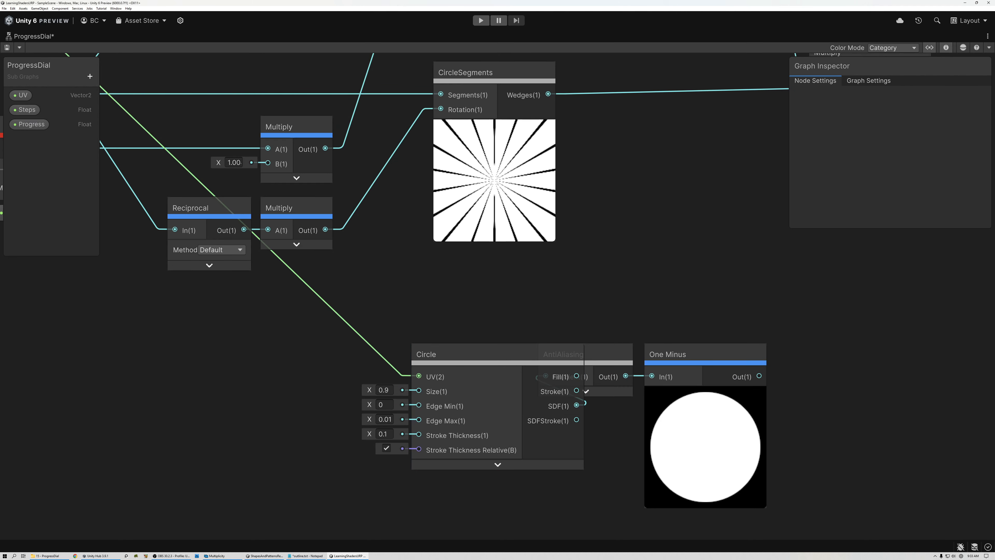
key("alt+Tab")
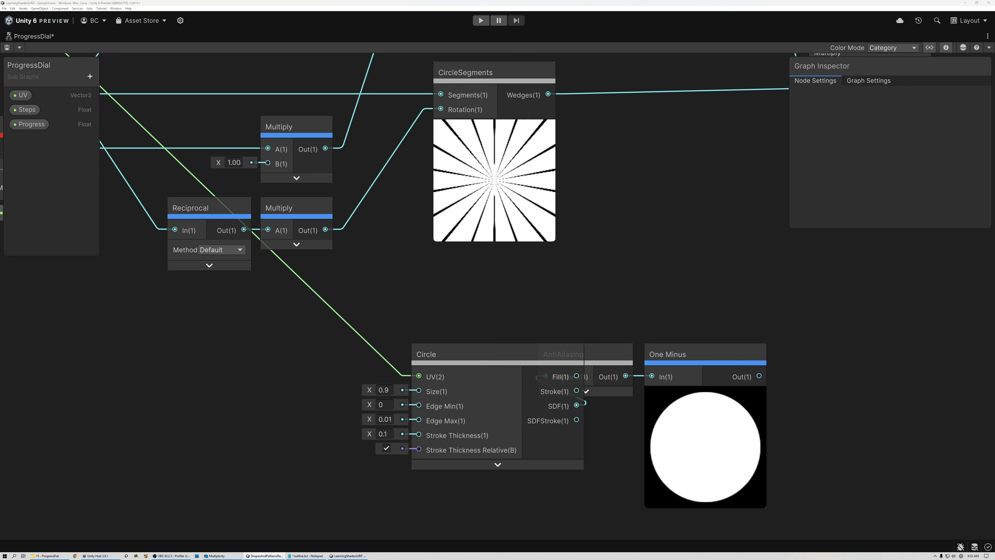
left_click(390, 388)
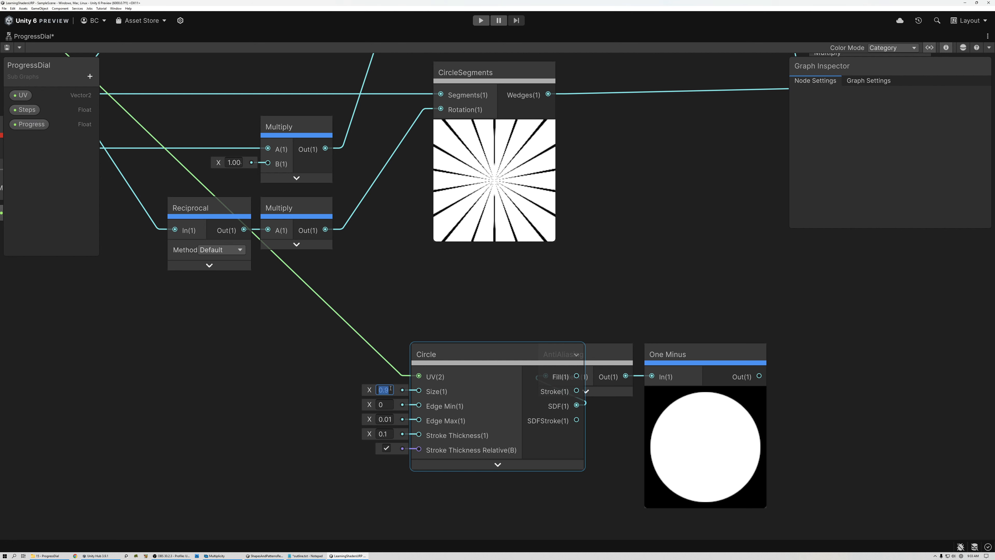
type("0.65")
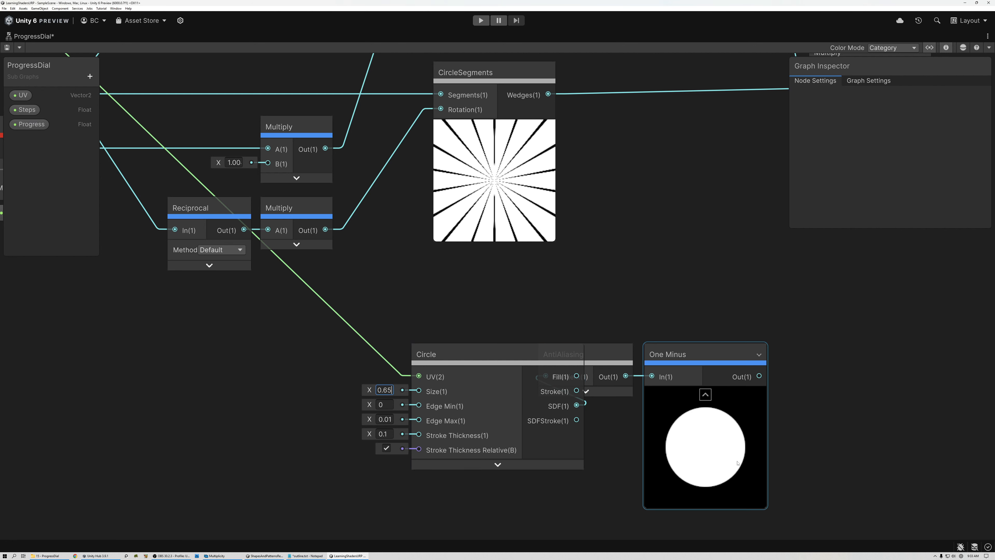
scroll(686, 382, "down", 5)
middle_click_drag(636, 214, 608, 263)
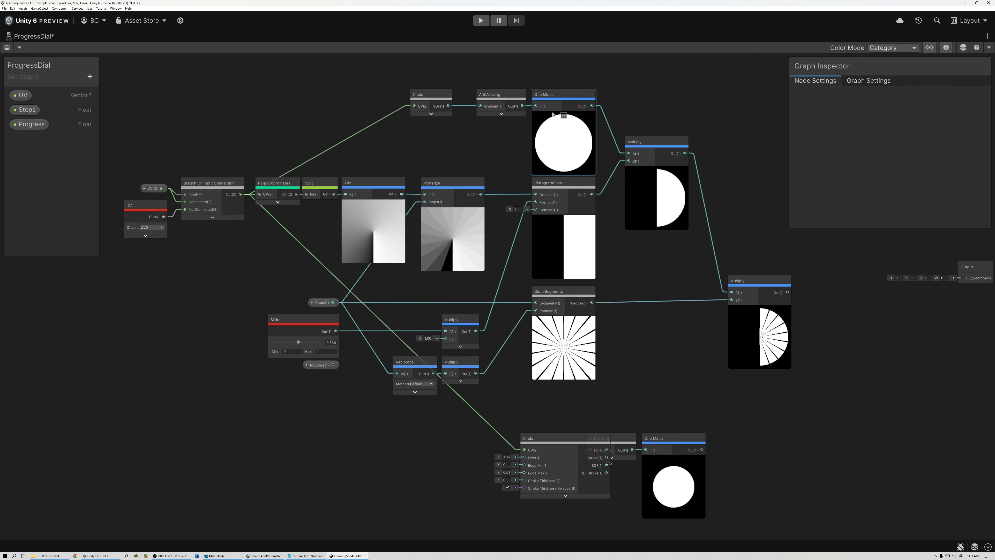
left_click(606, 439)
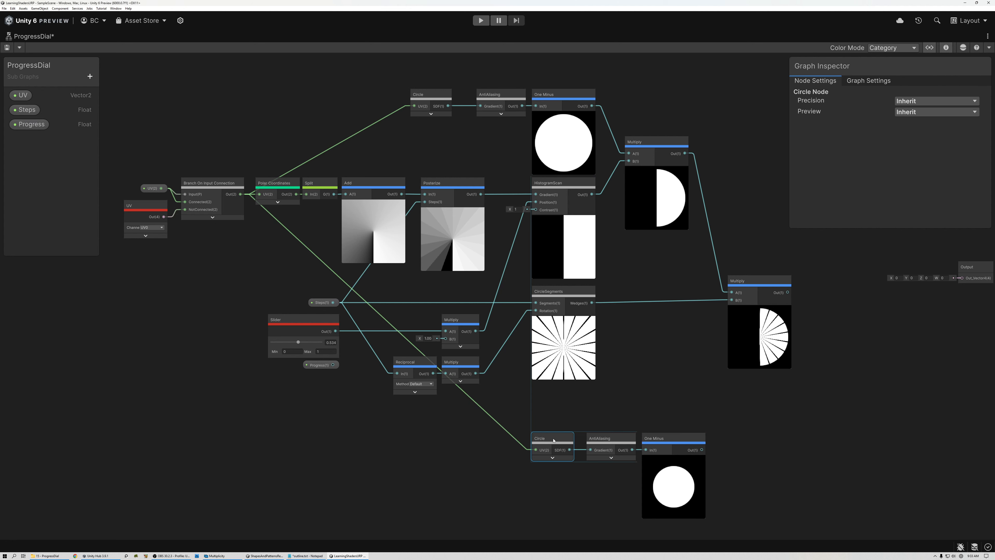
- Expand the duplicated AntiAliasing node's preview and delete the duplicated One Minus node
middle_click_drag(668, 409, 623, 367)
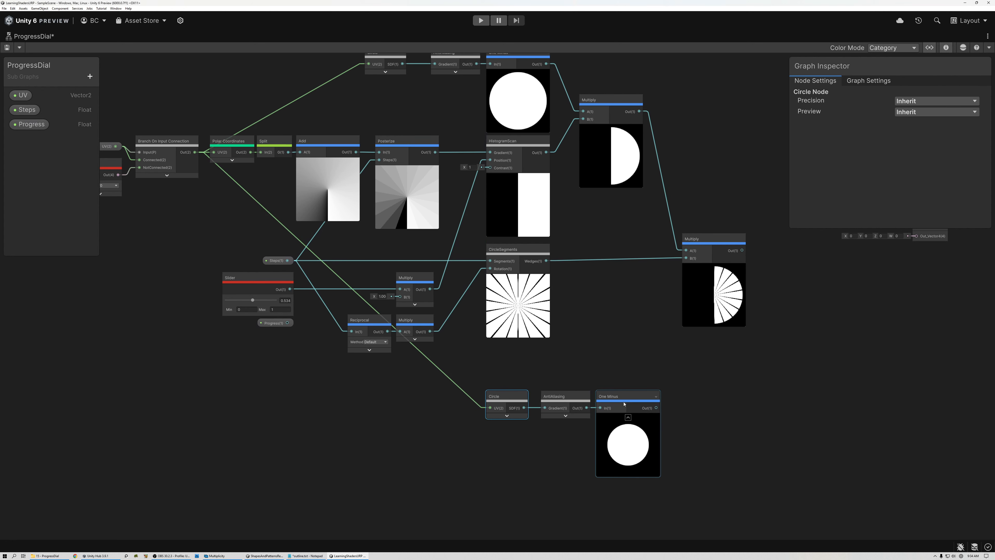
left_click(565, 415)
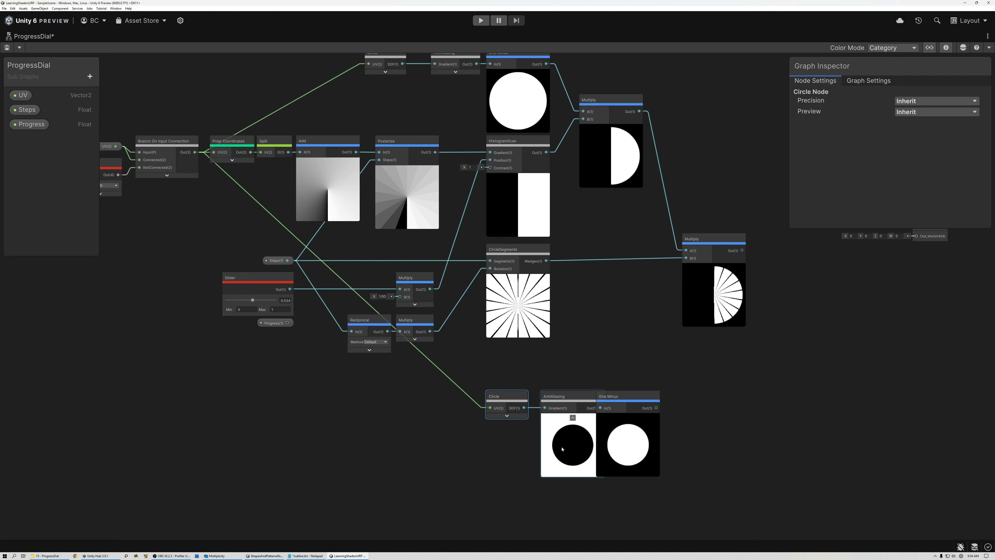
left_click(624, 396)
key("Delete")
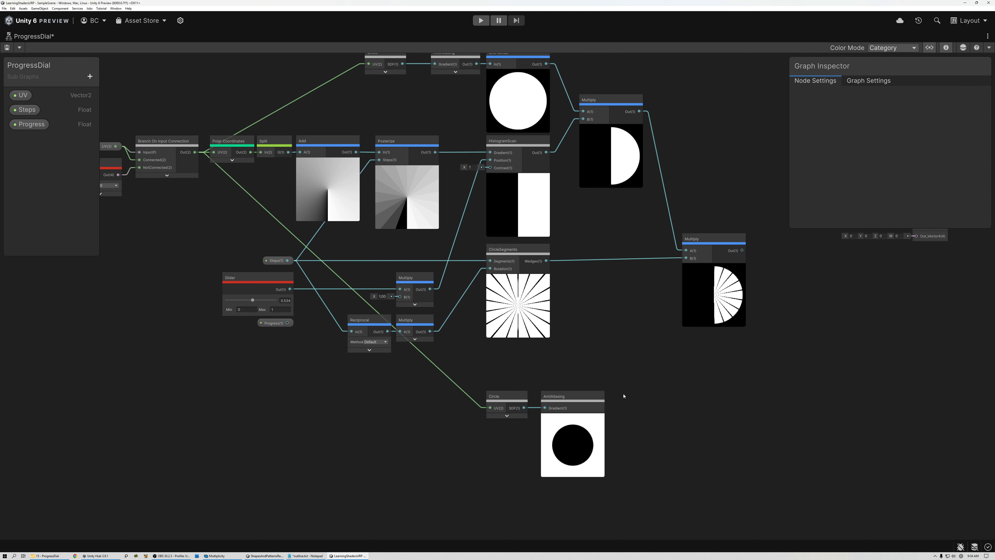
- Add a Multiply node after the final Multiply, connect the duplicated AntiAliasing output to its B input, and align it with its neighbour
middle_click_drag(675, 363, 579, 379)
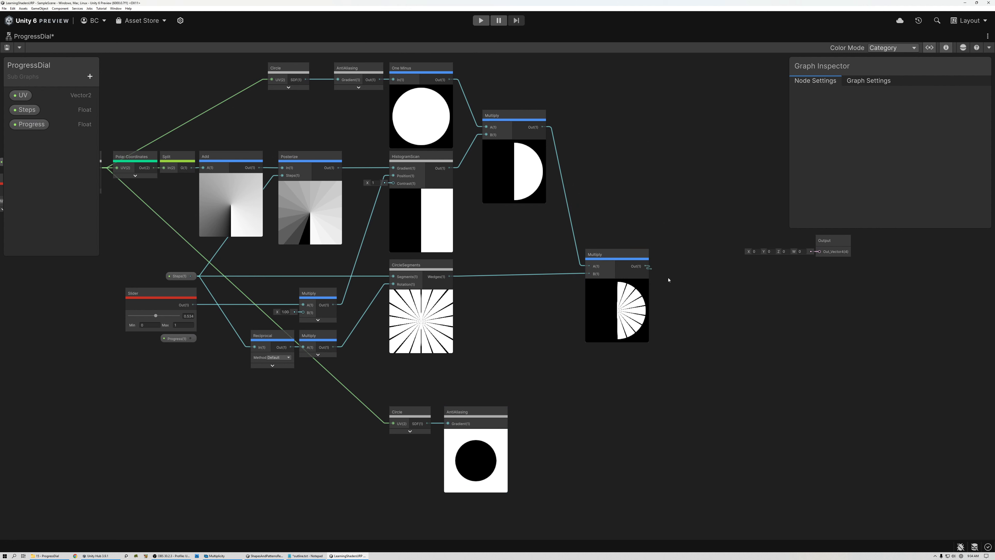
key("space")
type("mul")
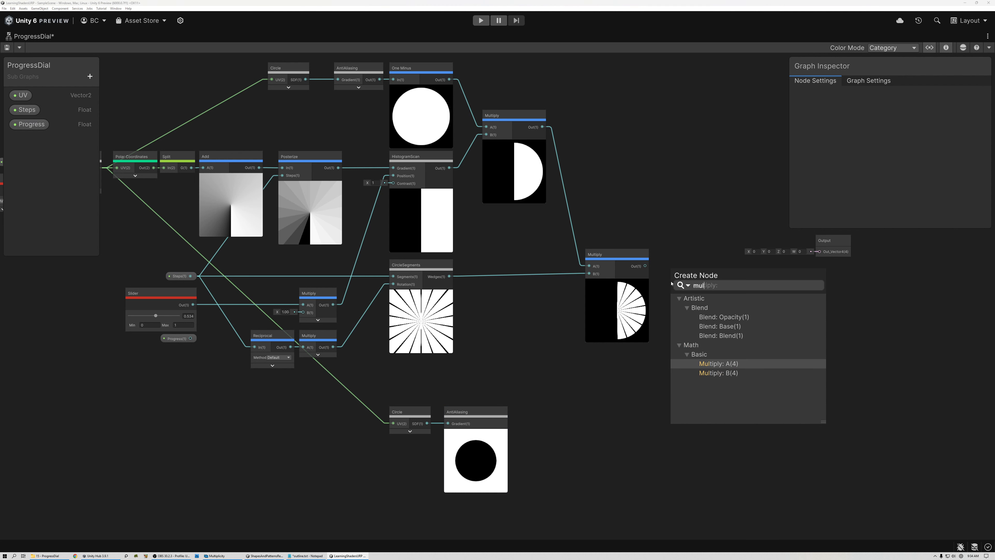
left_click(723, 364)
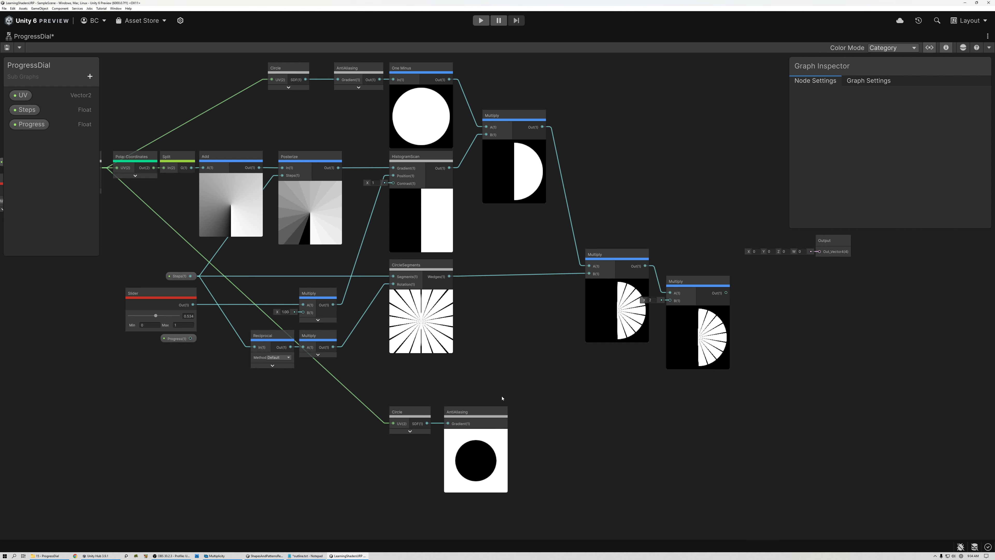
left_click(504, 413)
left_click_drag(504, 423, 671, 301)
left_click(700, 279)
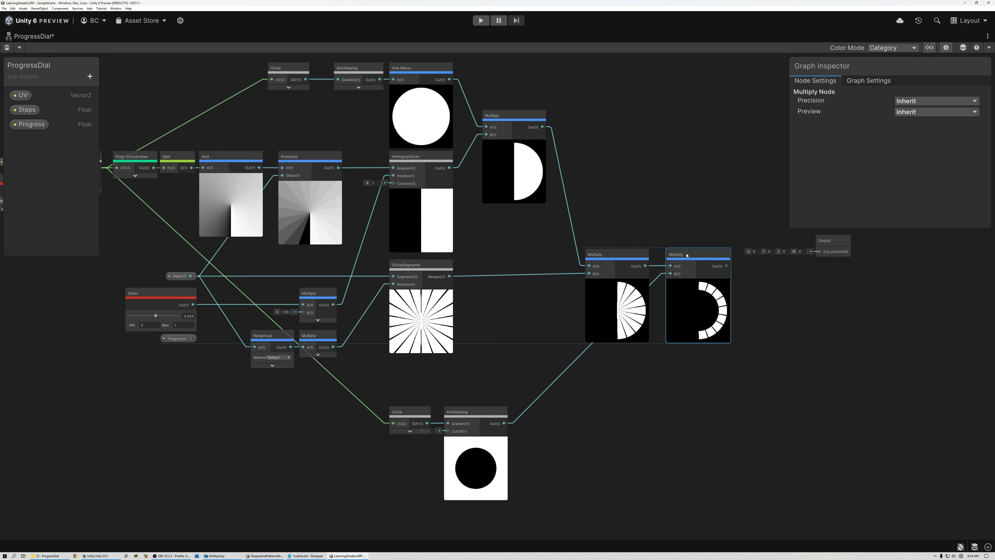
scroll(701, 276, "up", 3)
scroll(701, 277, "up", 3)
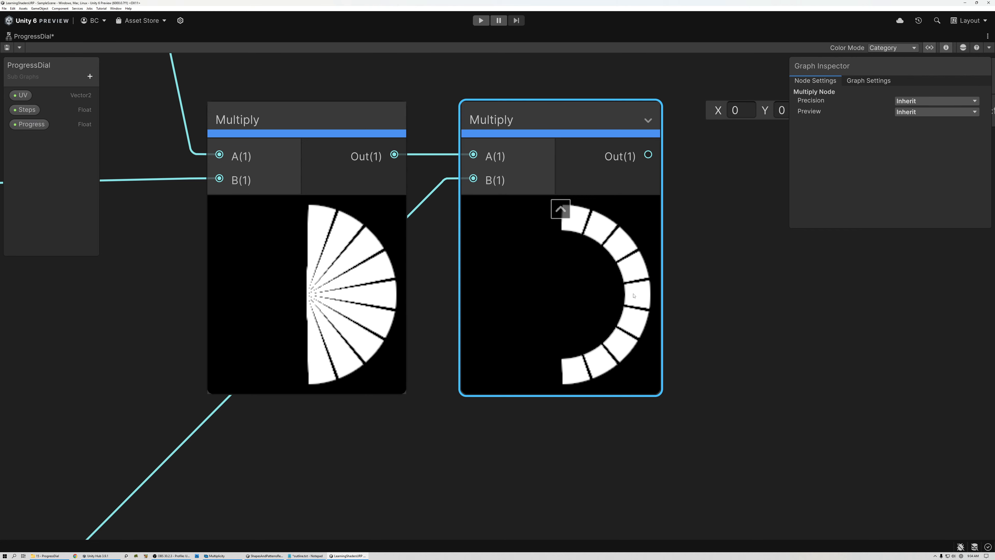
- Rename the Output node's input to Alpha
scroll(634, 295, "down", 5)
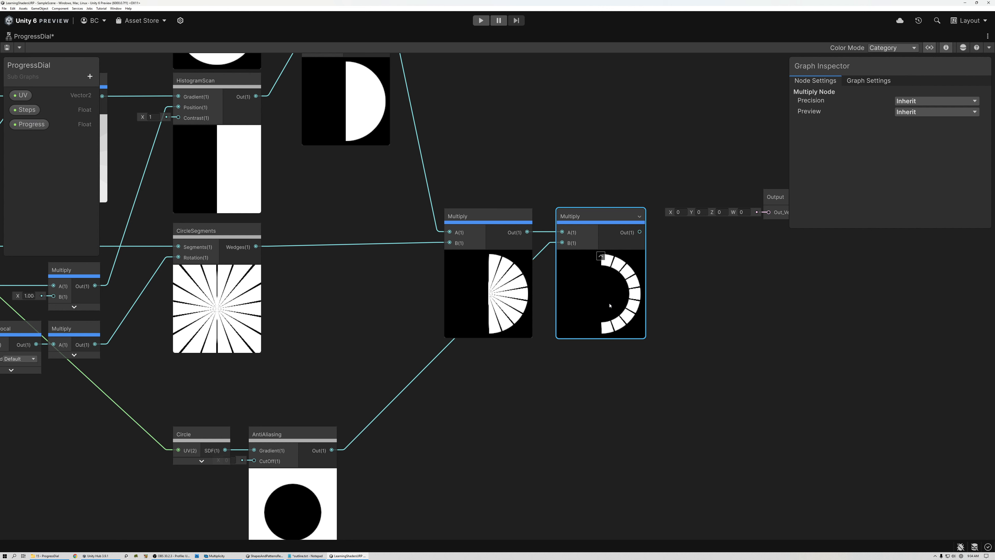
middle_click_drag(620, 304, 472, 375)
scroll(473, 375, "up", 3)
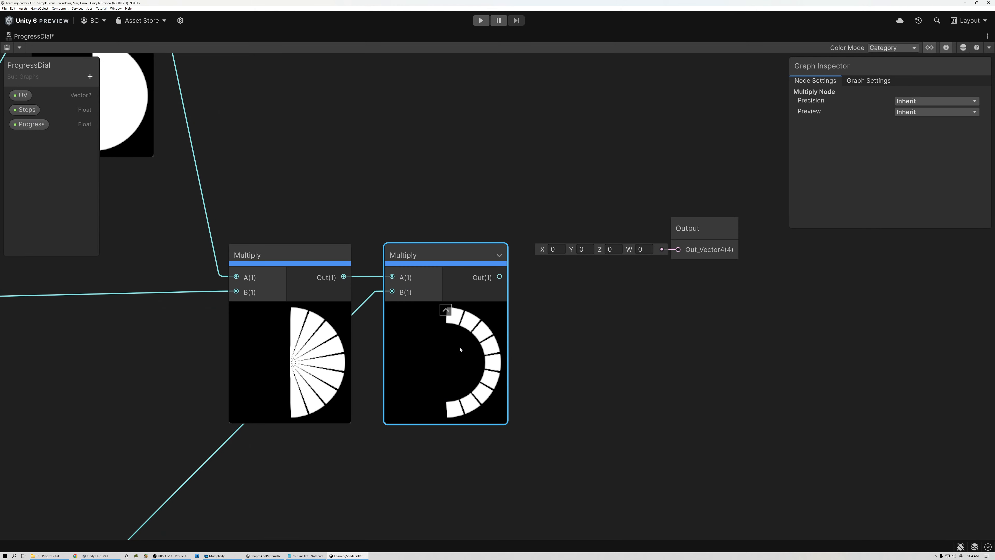
left_click(673, 255)
double_click(858, 141)
type("Alpha")
key("Return")
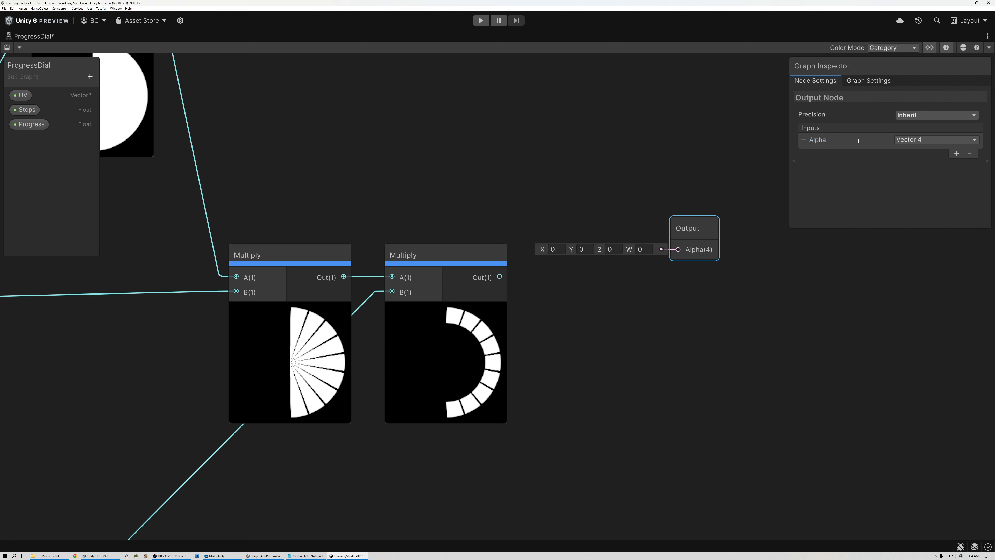
- Set the Alpha input's type to Float and connect the final Multiply node's output to it
left_click(908, 140)
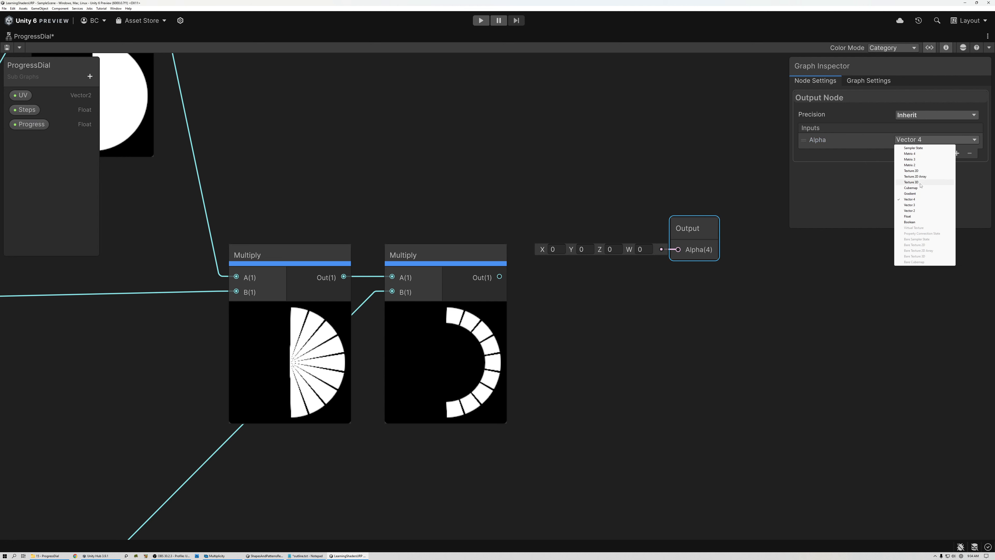
left_click(911, 216)
left_click_drag(499, 276, 703, 258)
left_click(438, 334)
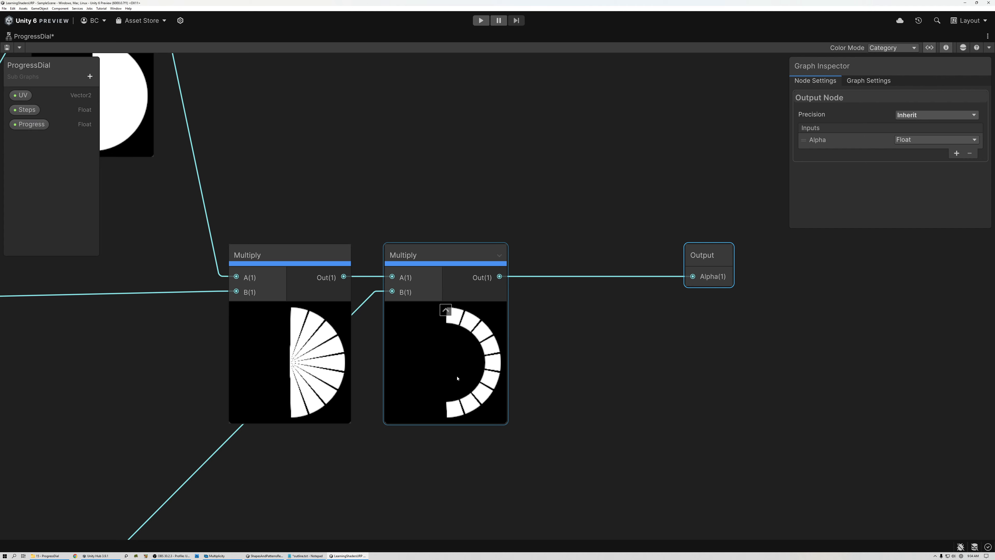
- Move the Output node farther right to leave more room after the final Multiply node
scroll(465, 371, "down", 3)
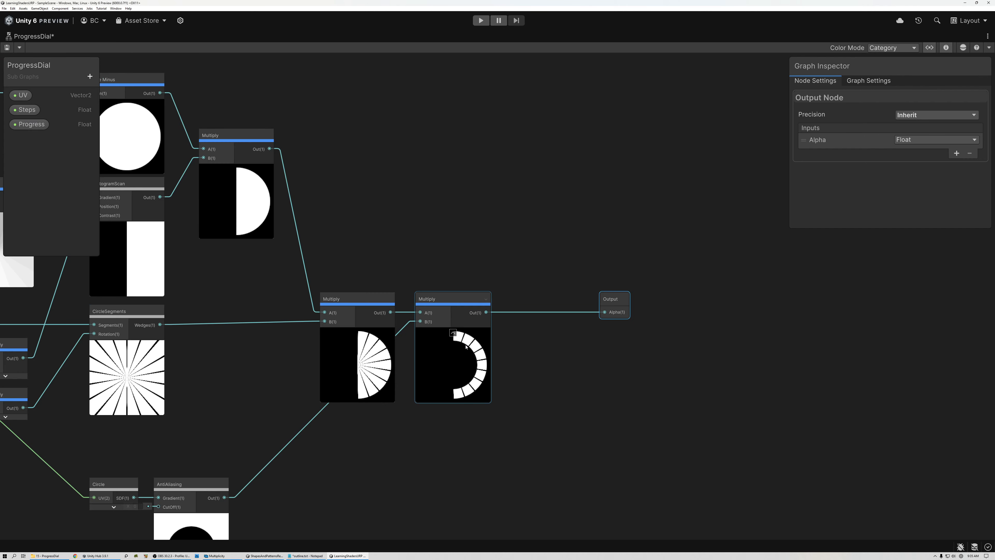
key("alt+Tab")
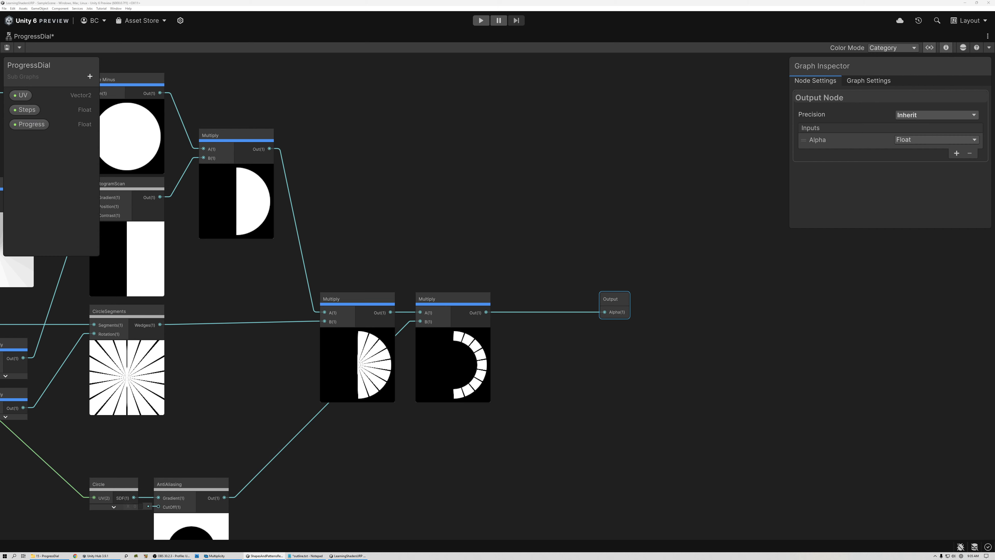
middle_click_drag(493, 152, 482, 218)
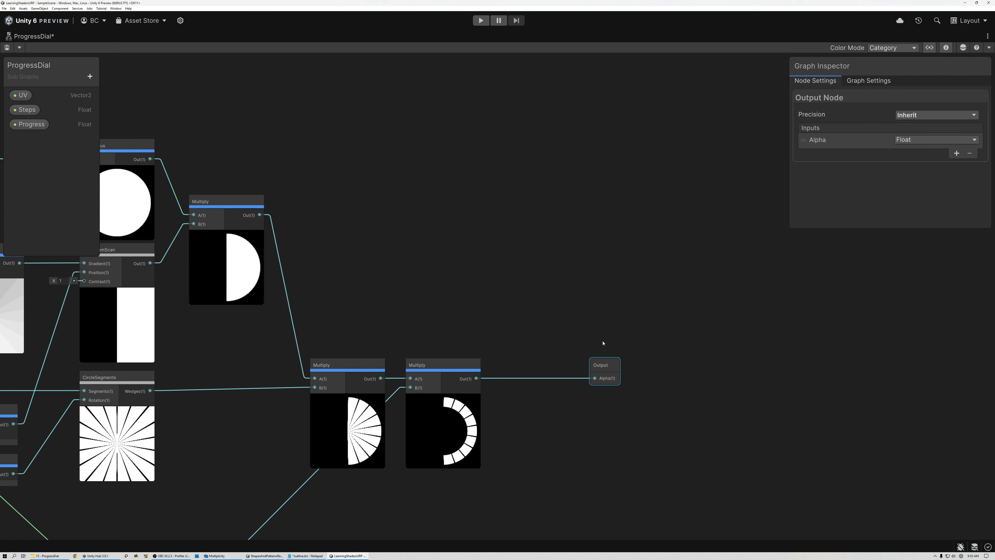
left_click_drag(610, 366, 719, 364)
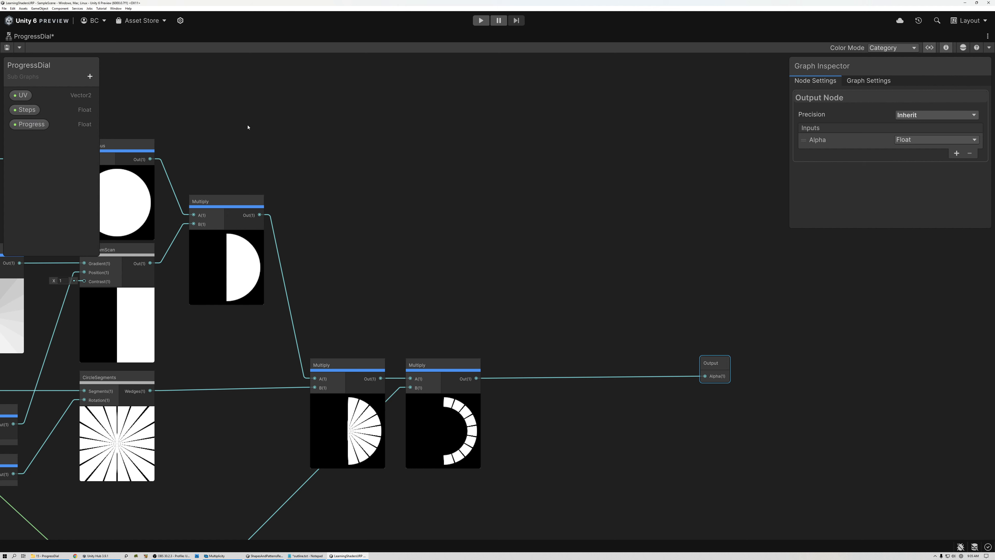
- Add two Color properties named StartColor and EndColor to the sub graph
left_click(90, 76)
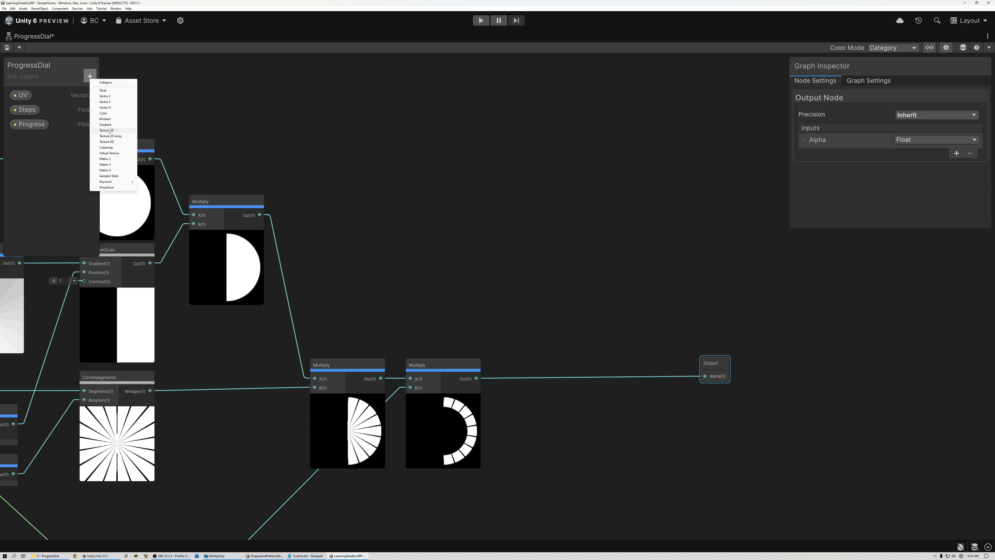
left_click(109, 113)
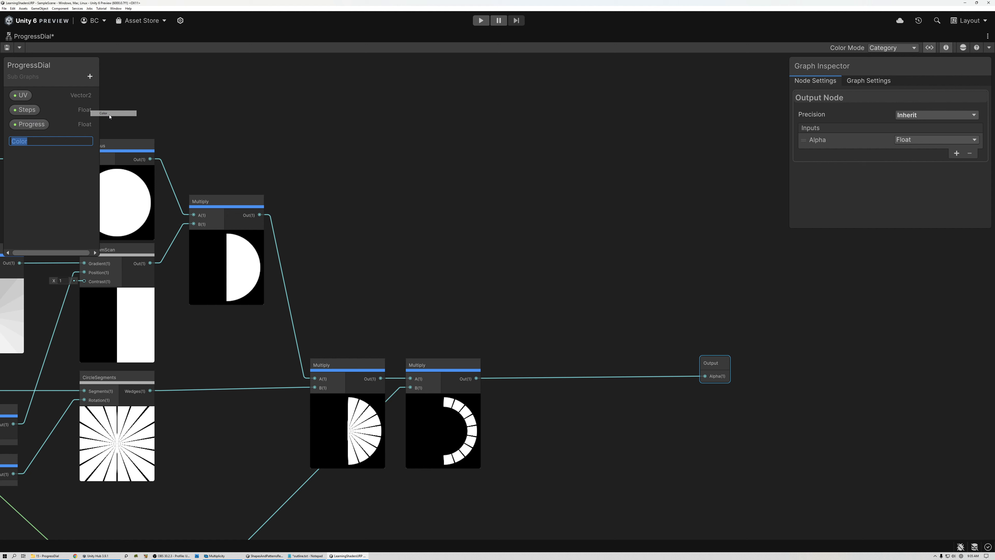
type("StartColor")
key("Return")
left_click(90, 76)
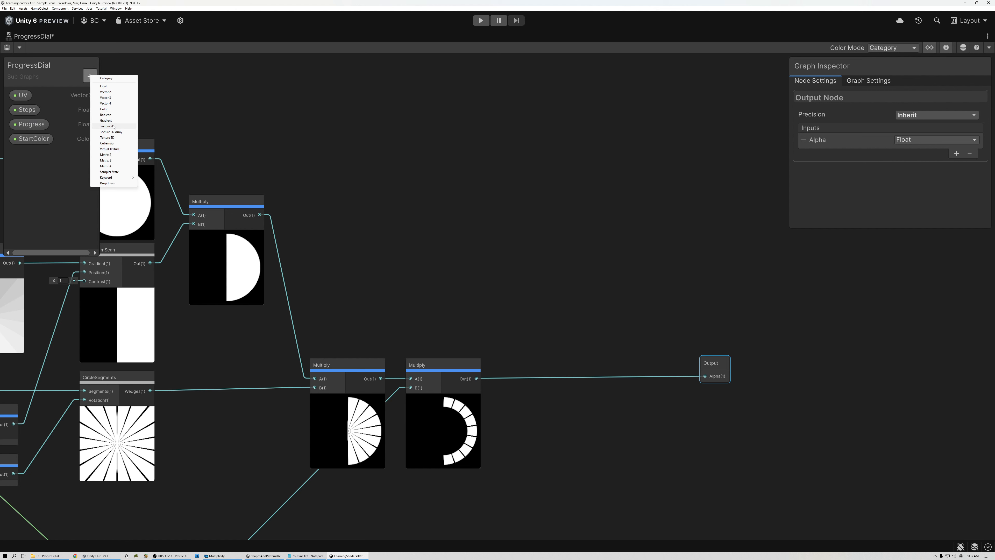
left_click(106, 109)
type("E")
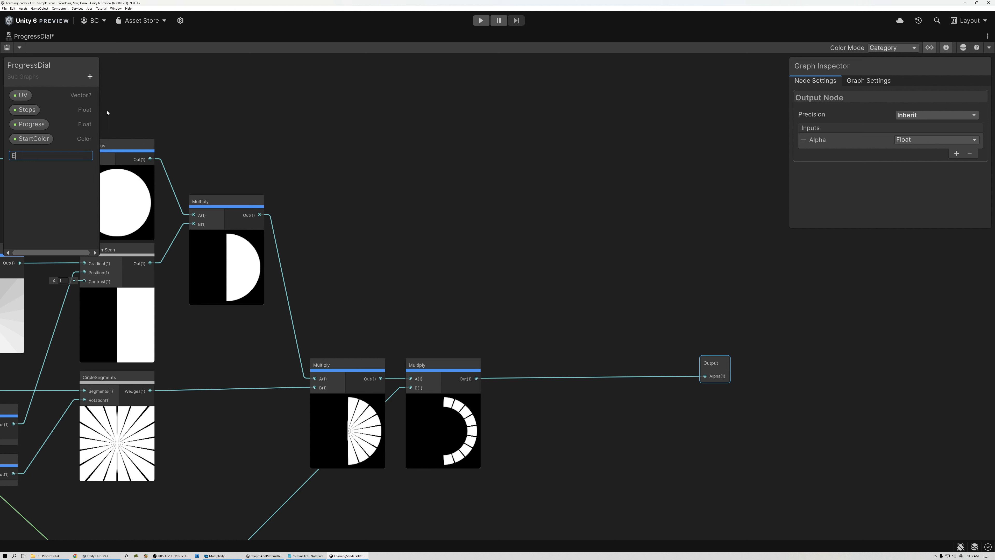
type("ndColor")
key("Return")
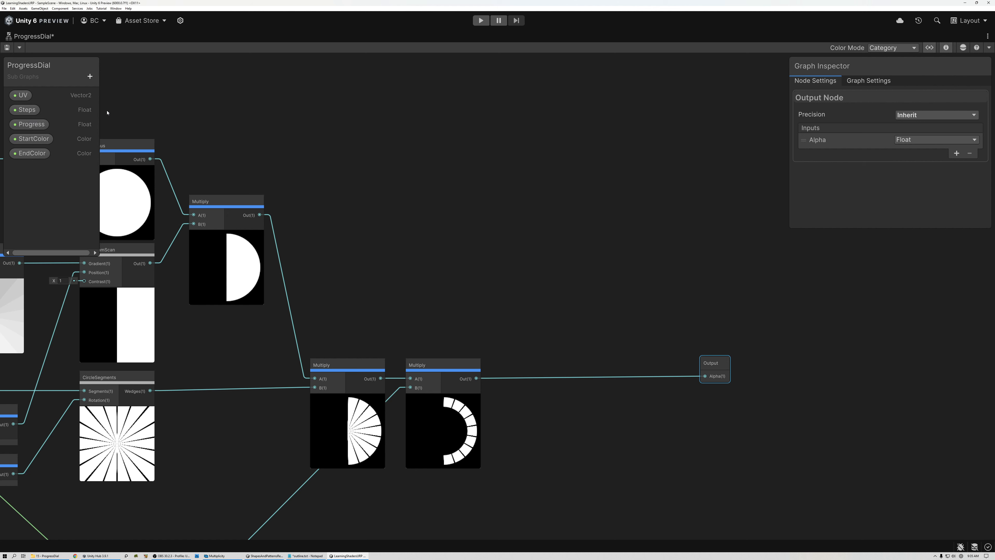
- Set StartColor's default value to a purple of about RGB 99, 0, 183
left_click(33, 138)
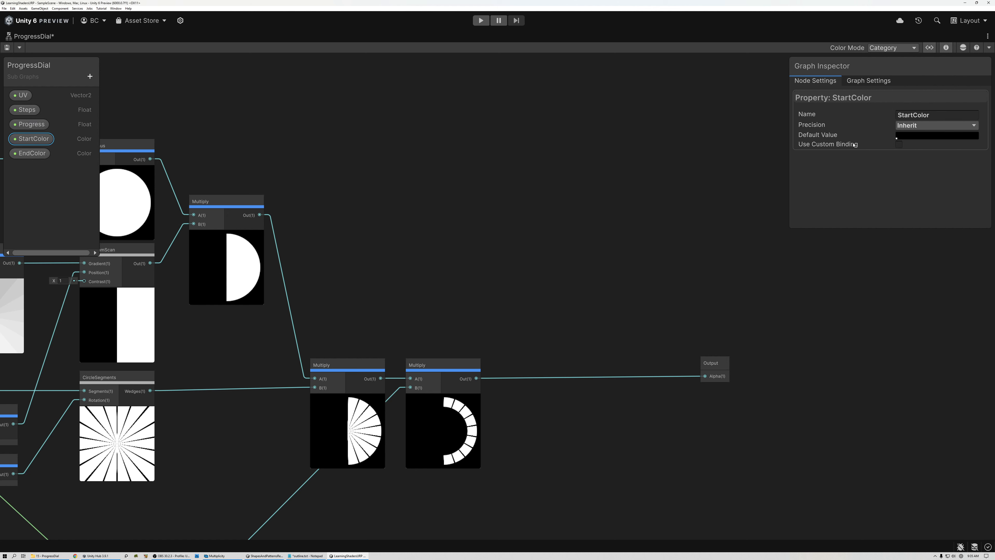
left_click(904, 136)
left_click(935, 267)
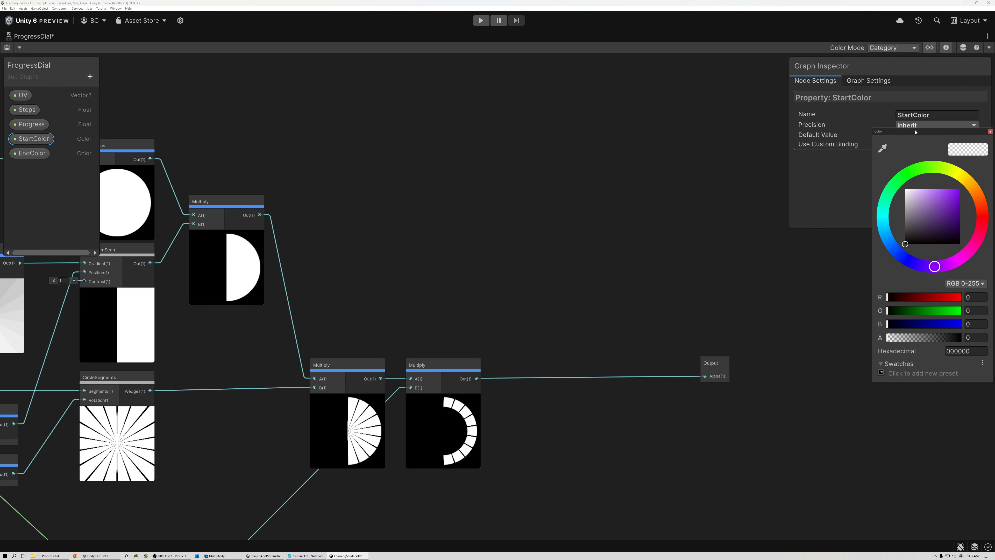
left_click_drag(916, 132, 471, 146)
mouse_move(511, 218)
left_mouse_down()
mouse_move(515, 227)
mouse_move(518, 199)
mouse_move(518, 217)
left_mouse_up()
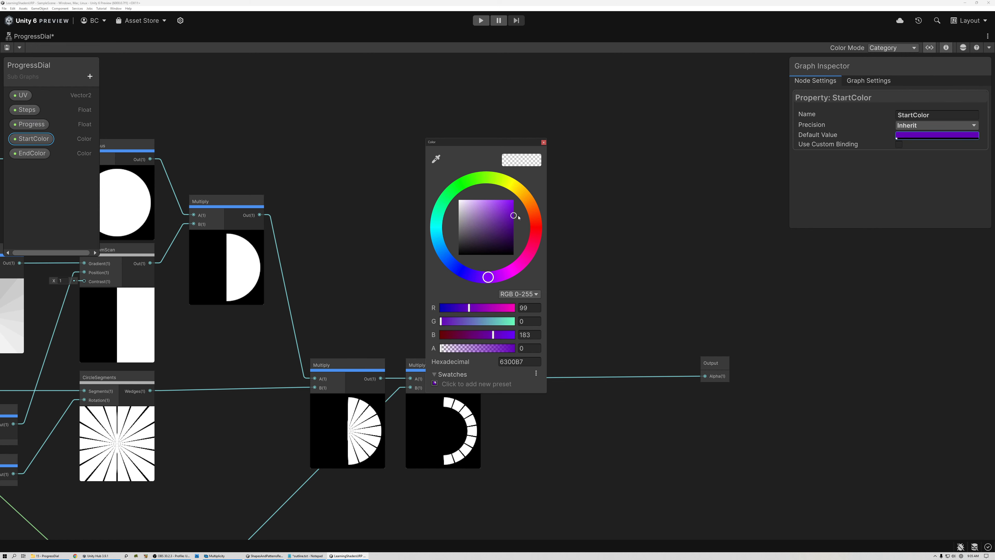
left_click(544, 143)
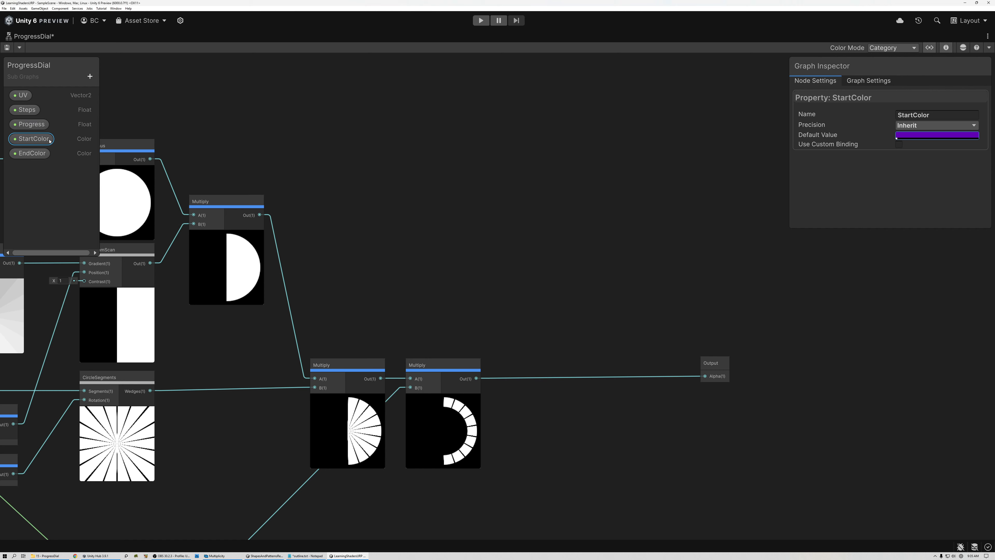
- Set EndColor's default value to a bright golden yellow
left_click(32, 153)
left_click(936, 135)
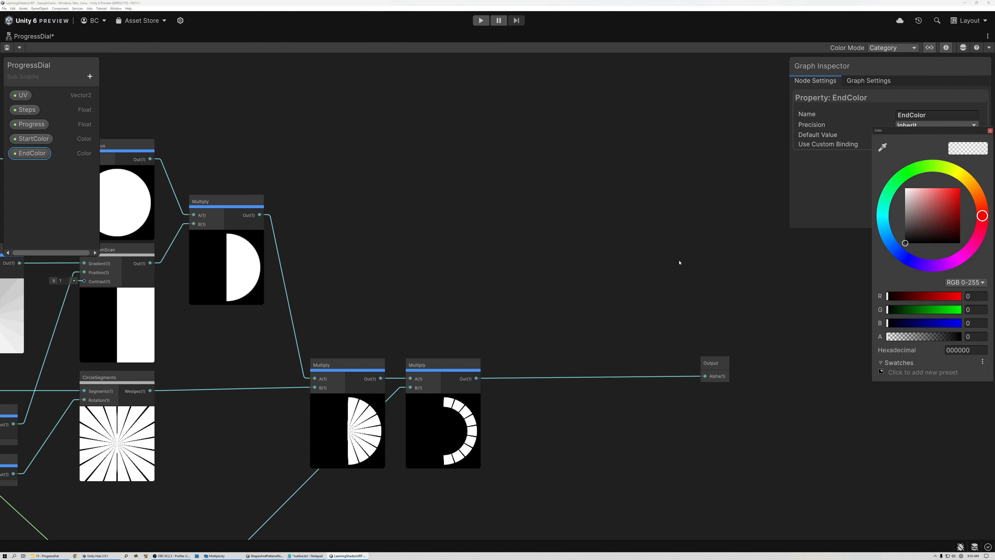
left_click_drag(901, 130, 447, 198)
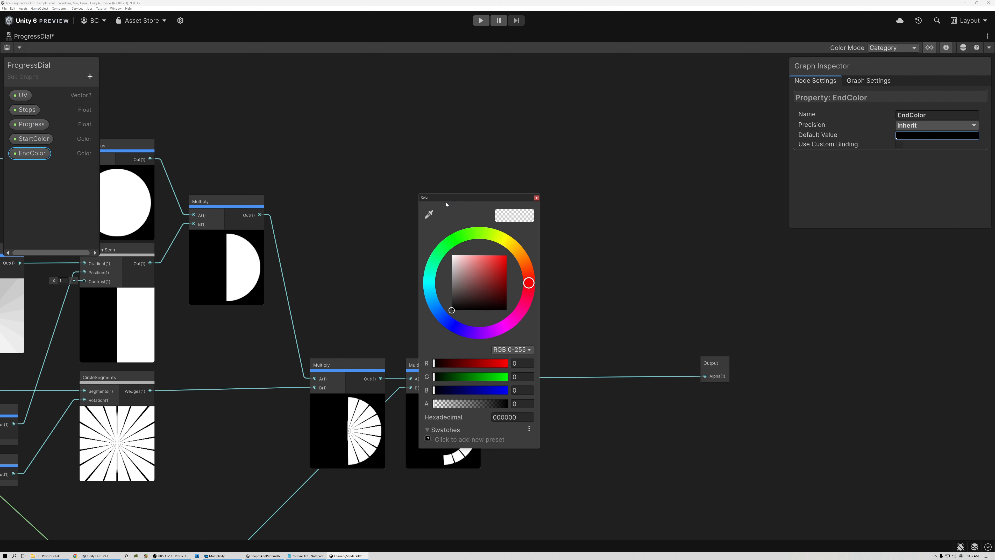
left_click(513, 249)
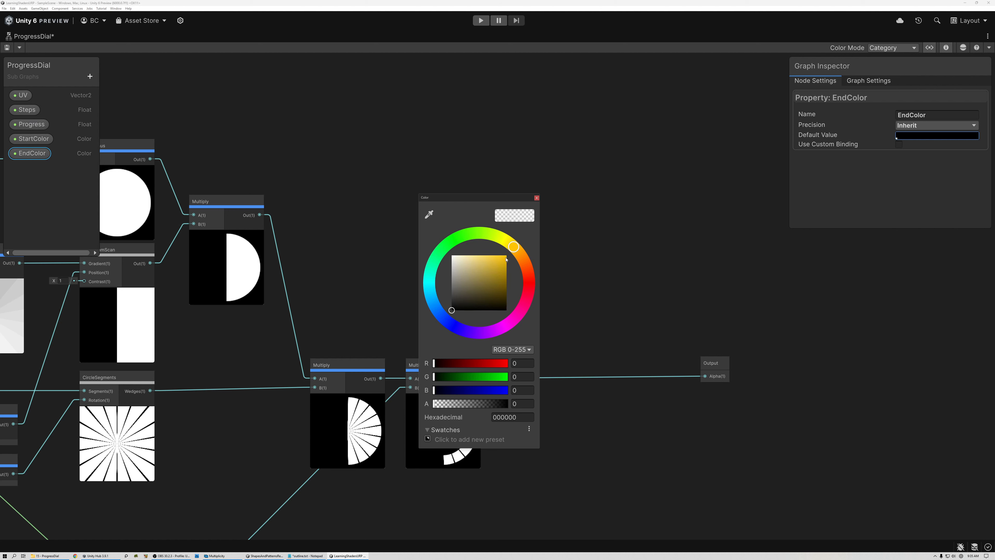
left_click_drag(506, 259, 512, 251)
left_click(537, 198)
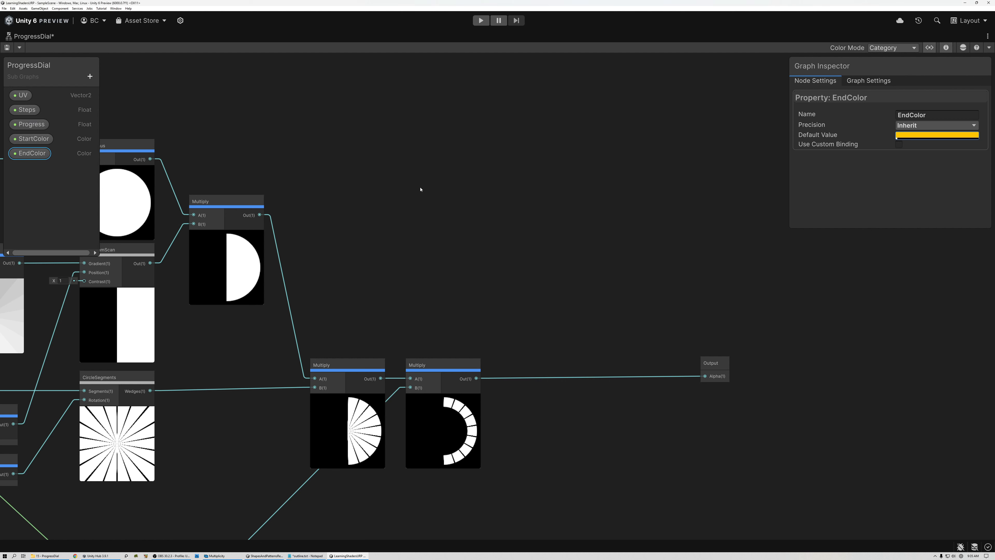
- Place the StartColor and EndColor properties as nodes in the empty area above the final Multiply nodes
left_click(50, 139)
left_click_drag(396, 156, 415, 185)
left_click(31, 153)
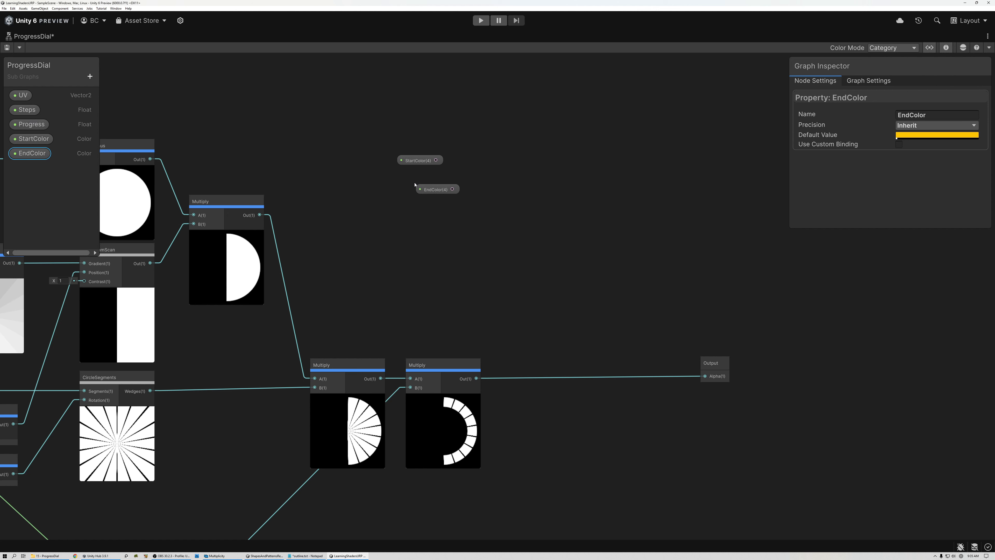
- Add a Lerp node beside the color nodes, connecting EndColor to A and StartColor to B
scroll(400, 170, "up", 5)
left_click(562, 162)
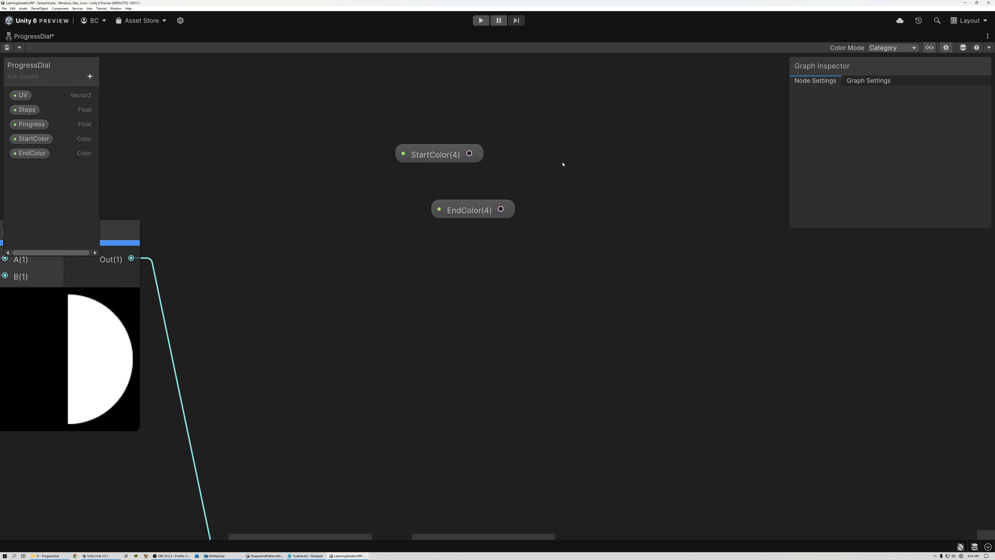
key("space")
type("lerp")
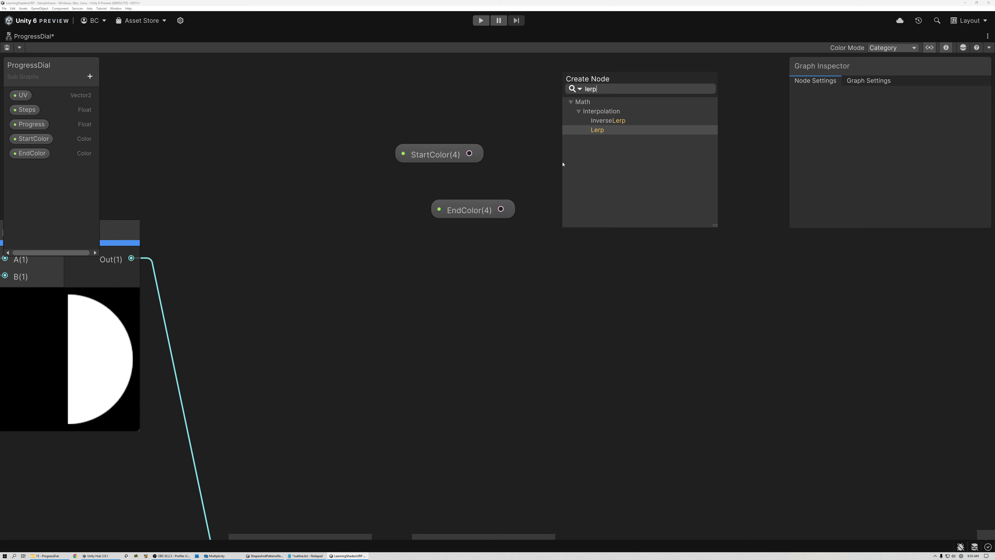
key("Return")
left_click_drag(469, 210, 575, 216)
left_click_drag(473, 153, 571, 235)
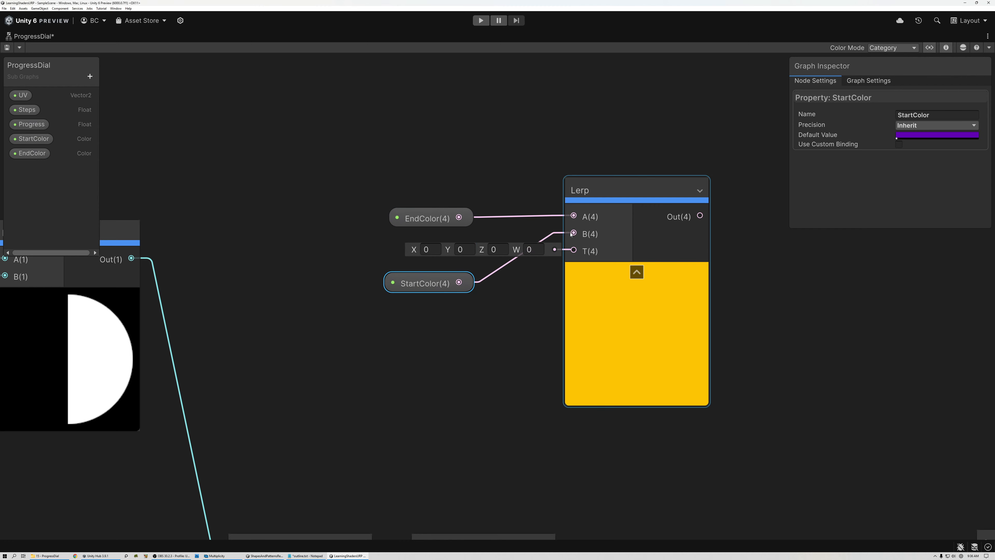
- Connect the Posterize output to the Lerp's T input and move the EndColor and StartColor nodes up, clear of the connection
scroll(571, 234, "down", 3)
middle_click_drag(444, 298, 602, 271)
scroll(600, 272, "down", 1)
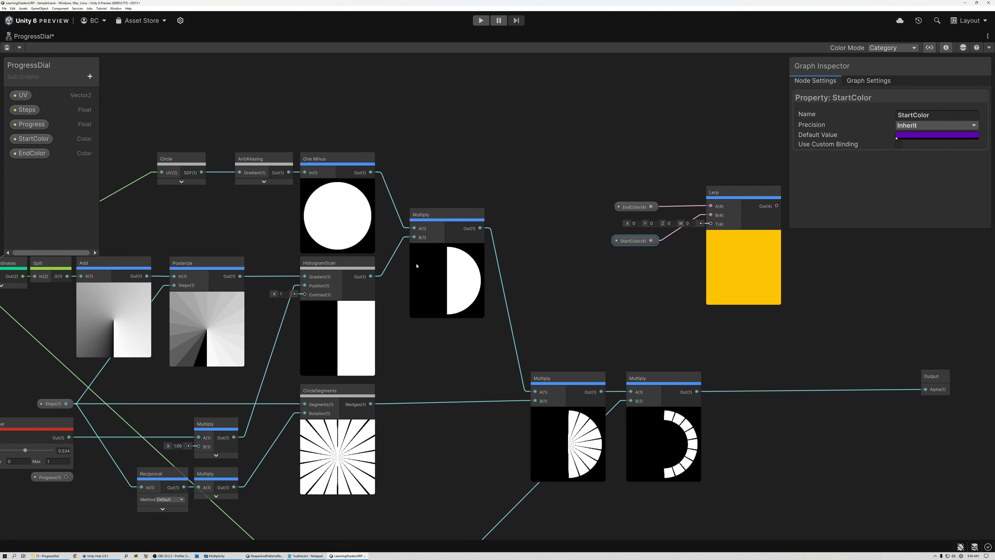
left_click(203, 266)
scroll(204, 267, "up", 5)
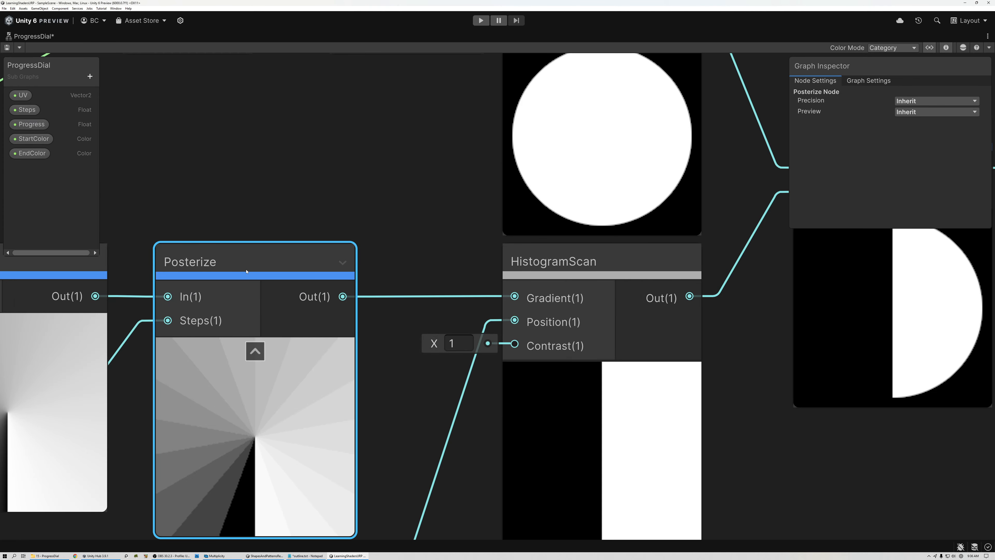
scroll(246, 271, "down", 3)
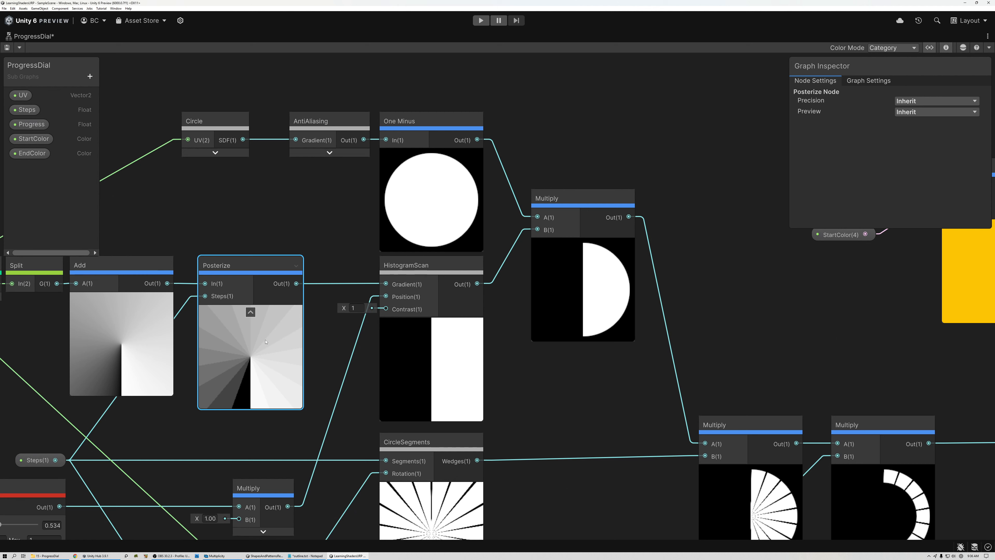
scroll(265, 341, "down", 4)
scroll(224, 352, "up", 2)
left_click_drag(234, 319, 684, 264)
left_click_drag(629, 250, 628, 212)
left_click_drag(634, 287, 634, 230)
middle_click_drag(599, 242, 372, 236)
scroll(506, 278, "up", 5)
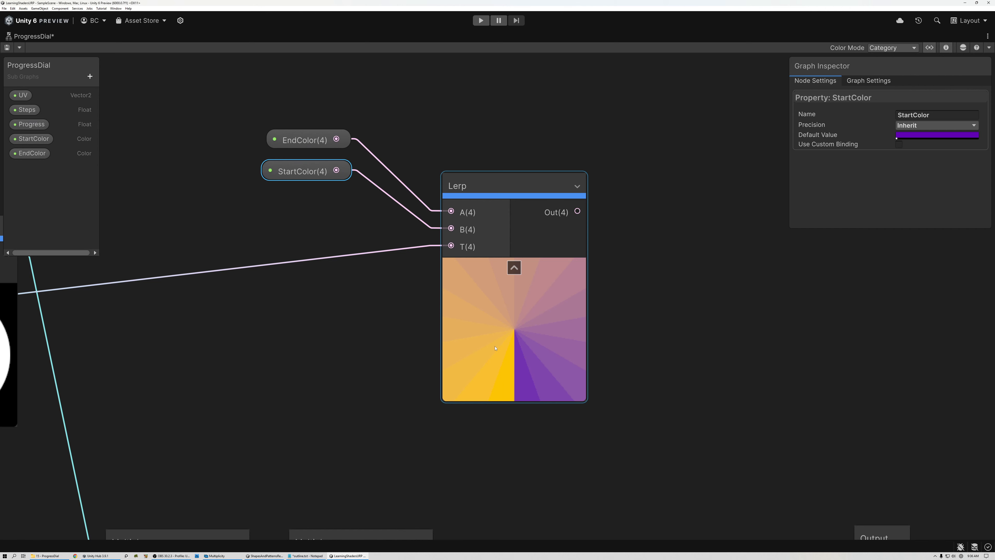
- Move the Lerp and both color nodes left so the Lerp lines up above the final Multiply node
scroll(495, 348, "down", 3)
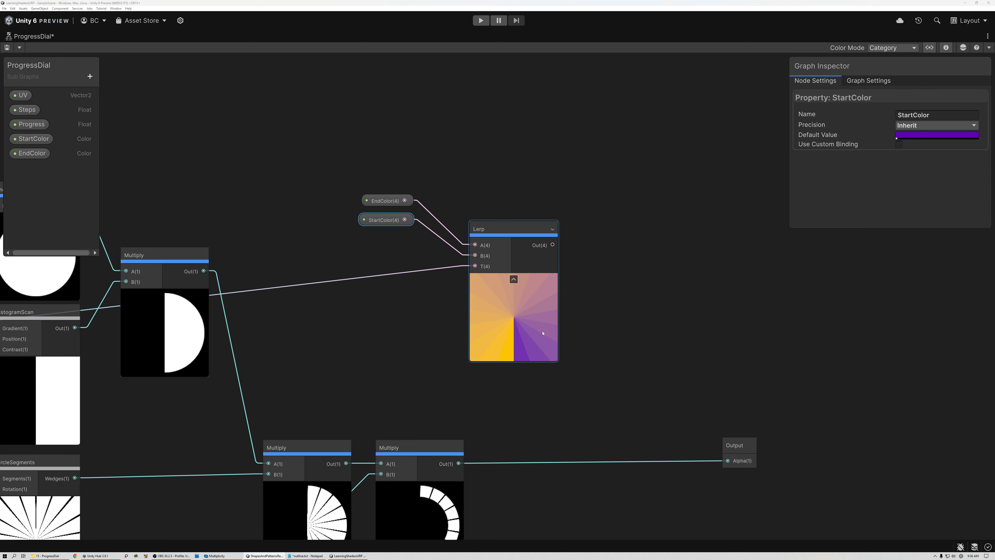
left_click_drag(402, 169, 406, 285)
left_click(408, 441)
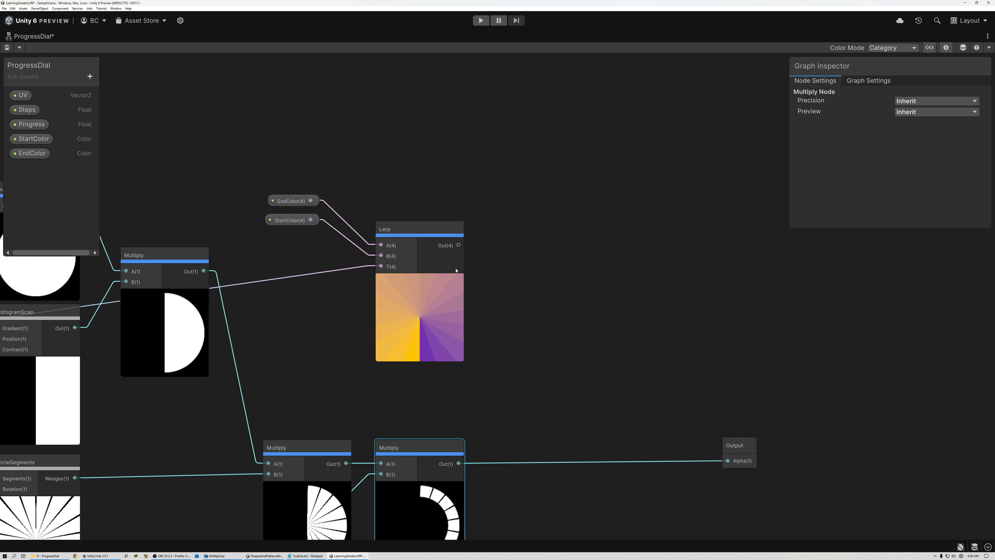
- Add a Multiply node that combines the Lerp output in A with the segmented ring mask in B
left_click_drag(459, 245, 542, 344)
left_click_drag(574, 250, 552, 219)
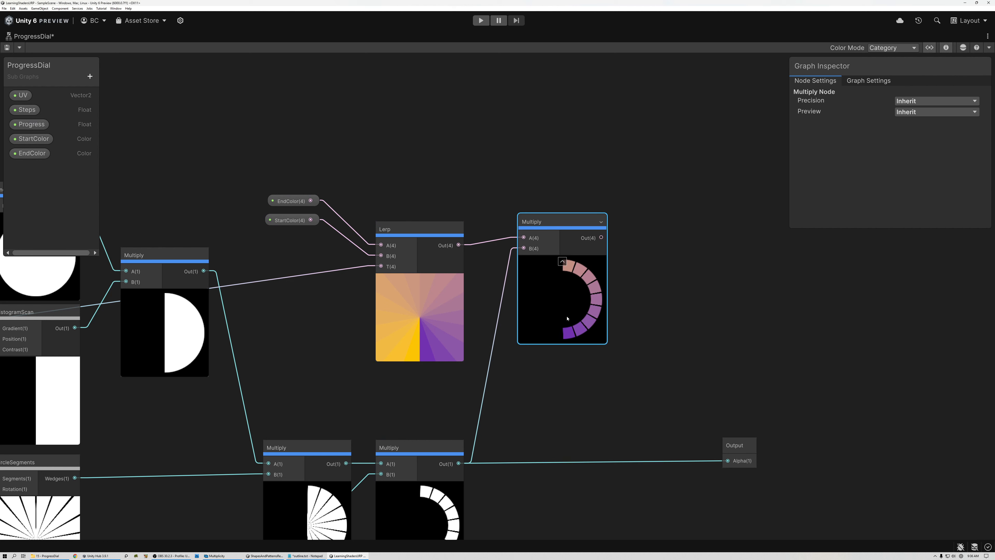
scroll(567, 318, "up", 3)
- Move the Slider node beneath the new color Multiply node and set its value to 1
scroll(594, 301, "down", 5)
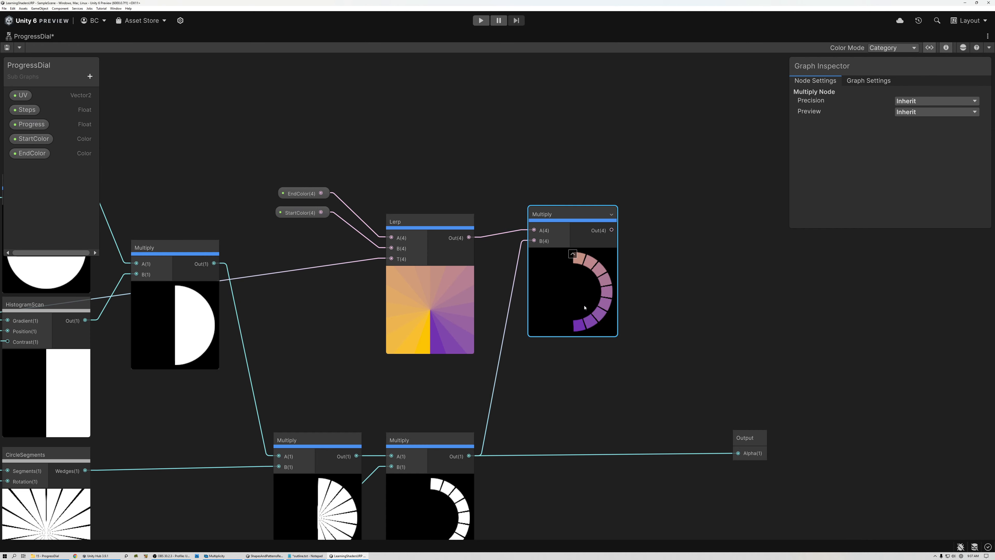
middle_click_drag(325, 361, 485, 322)
left_click_drag(202, 380, 738, 287)
scroll(732, 266, "up", 3)
middle_click_drag(713, 242, 489, 326)
scroll(497, 282, "up", 3)
left_click_drag(474, 489, 547, 484)
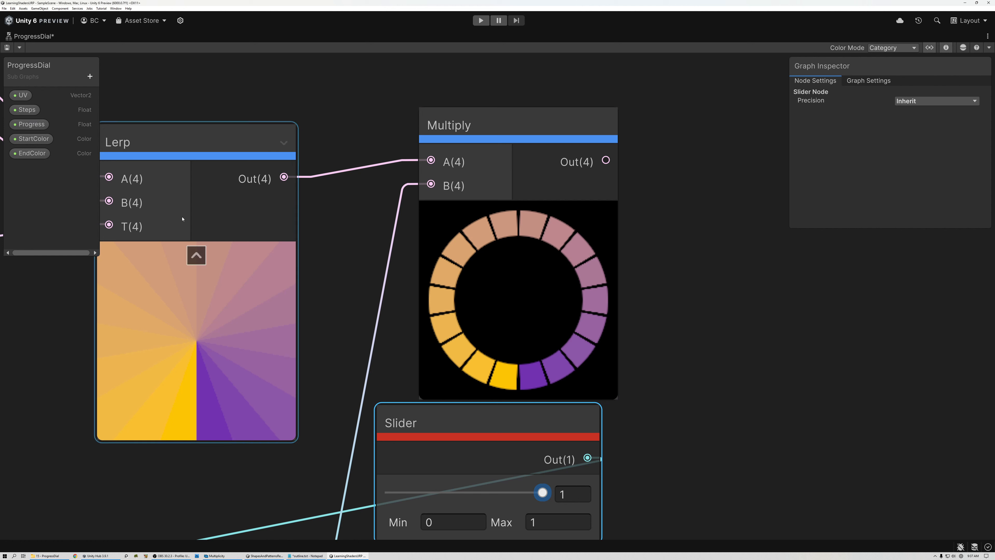
- Darken the StartColor property's default to purple 400078 and save the sub graph
left_click(33, 138)
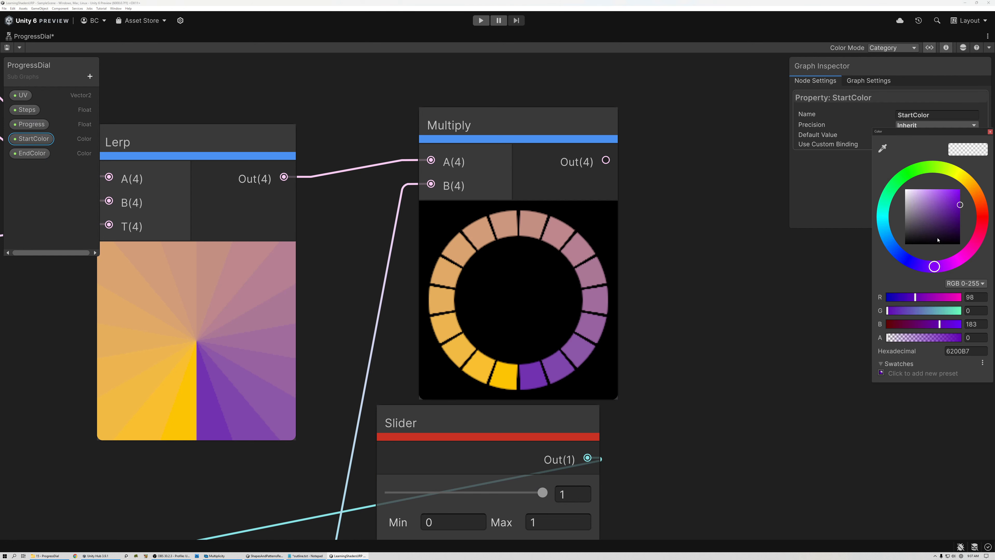
left_click(960, 218)
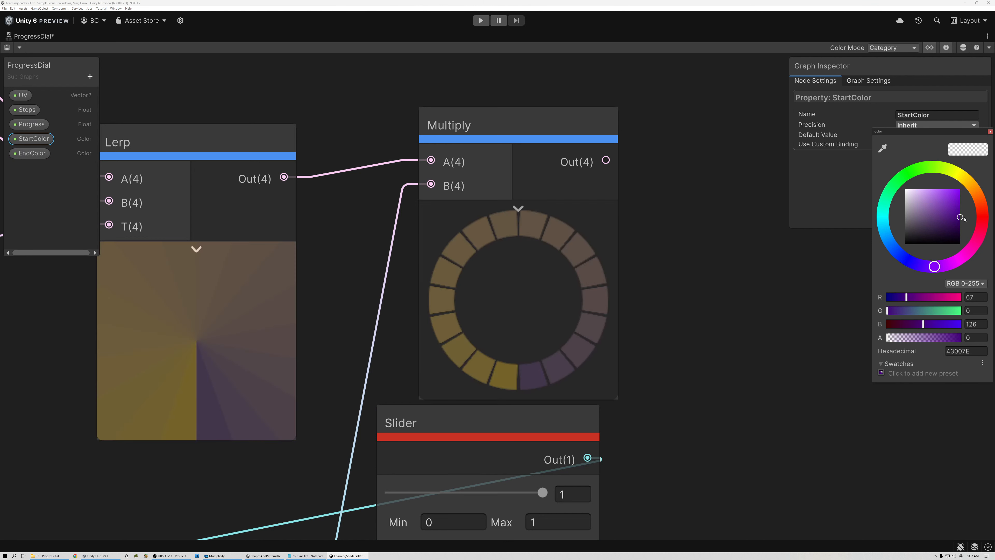
left_click_drag(964, 219, 964, 220)
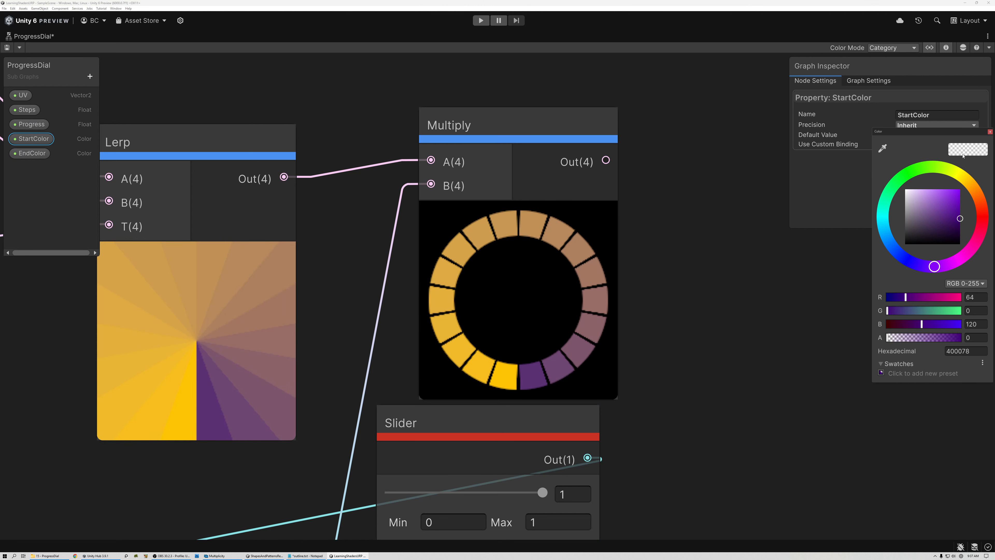
left_click_drag(939, 134, 701, 211)
left_click(748, 209)
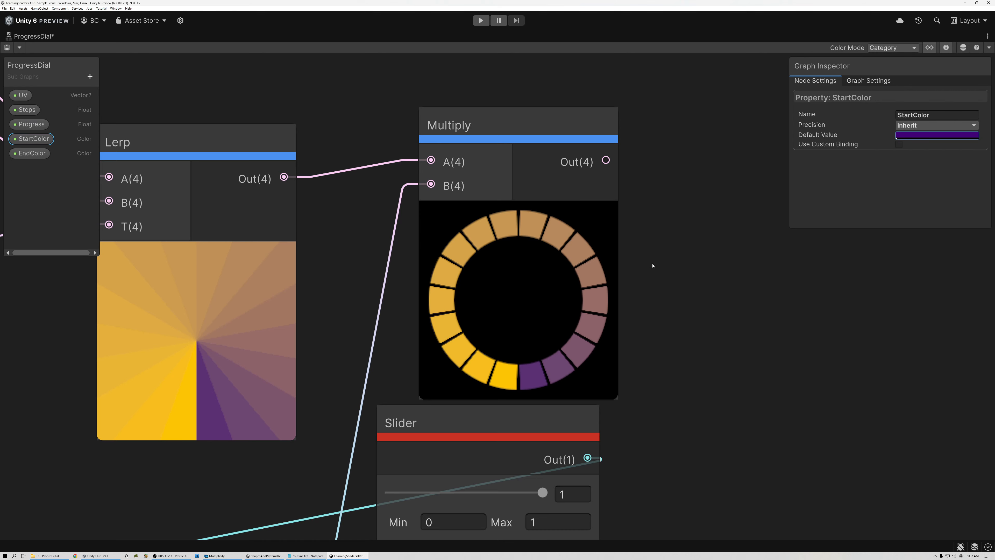
left_click(7, 47)
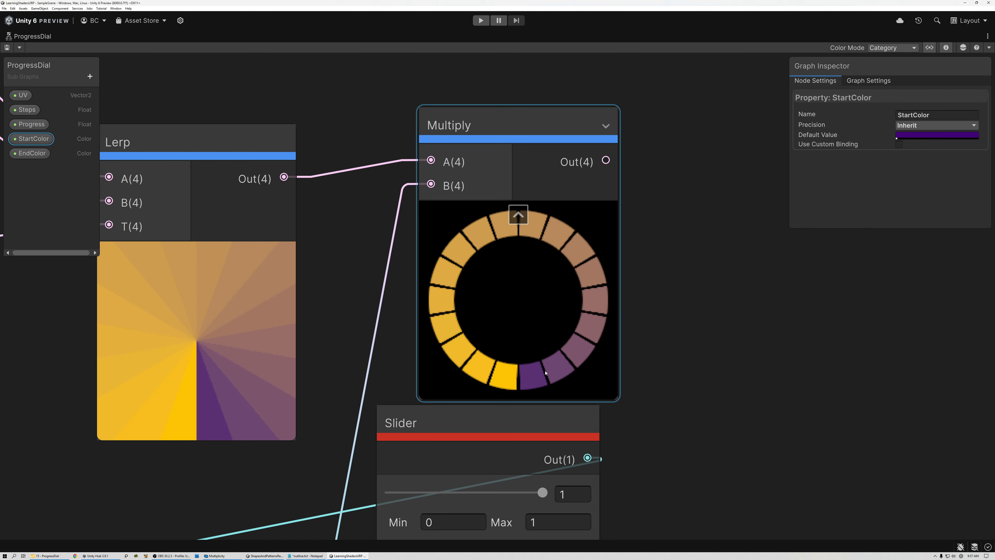
- Try the Slider at about 0.66 to check the colored ring, and return it to 1
scroll(506, 318, "down", 3)
middle_click_drag(525, 318, 524, 259)
scroll(524, 258, "up", 2)
left_click(529, 403)
left_click_drag(529, 403, 486, 403)
left_click(564, 203)
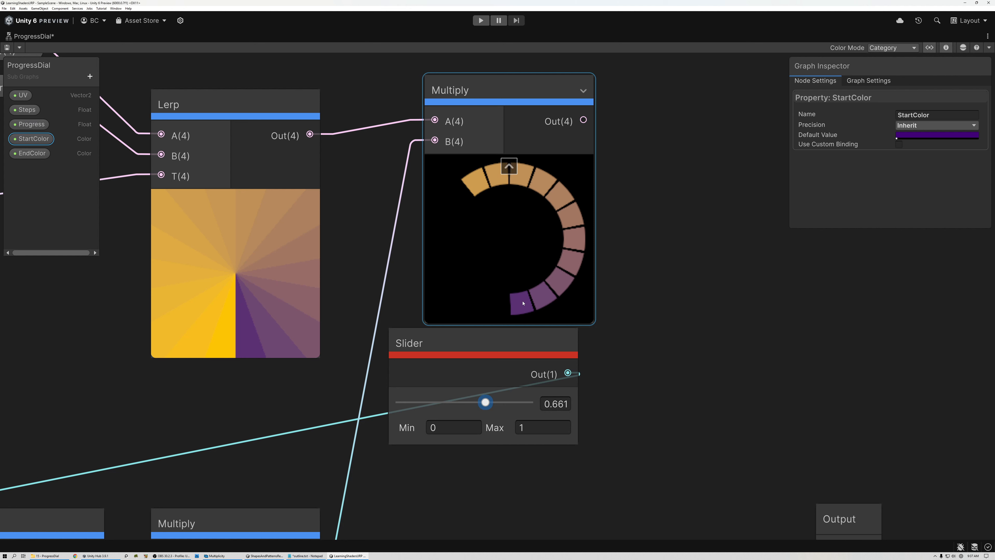
left_click(489, 395)
left_click_drag(492, 402, 540, 403)
left_click(510, 292)
scroll(510, 240, "down", 3)
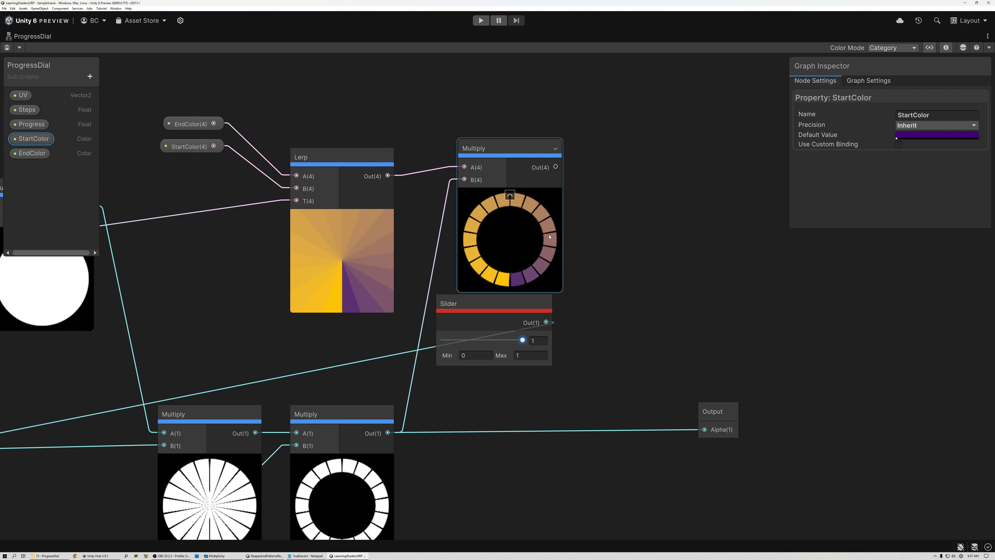
- Add a Power node with the Posterize output in A and set its B value to 0.6
middle_click_drag(222, 273, 625, 279)
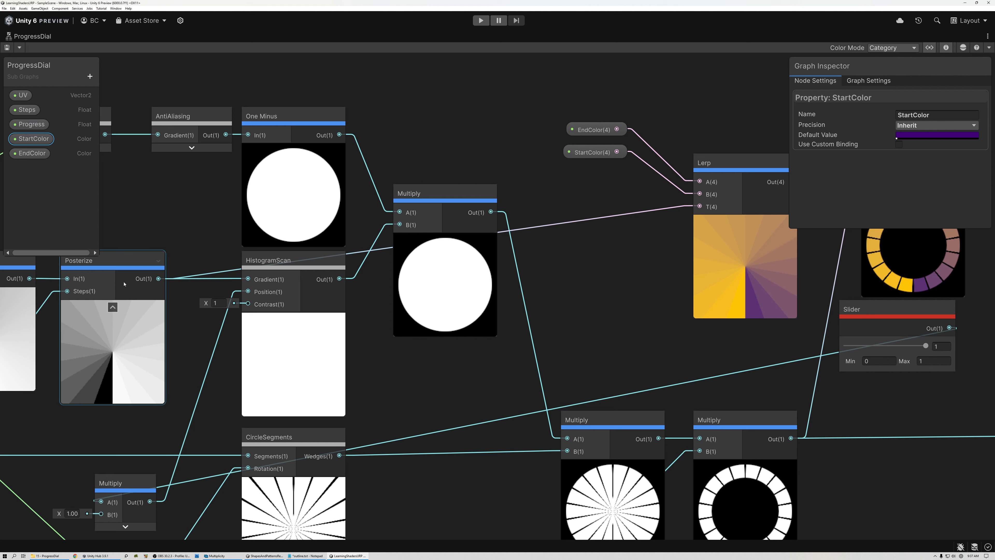
middle_click_drag(124, 283, 174, 313)
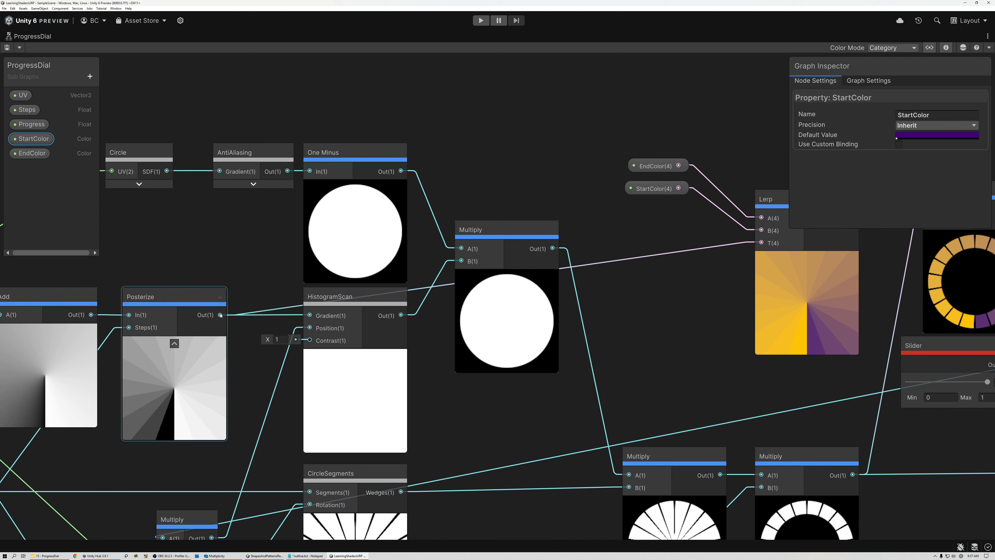
left_click_drag(221, 315, 640, 234)
type("power")
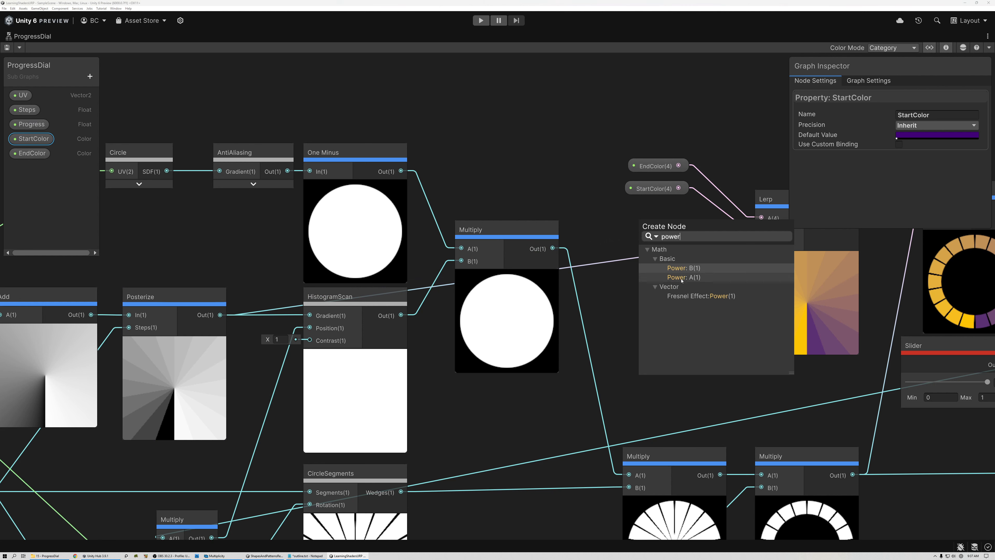
left_click(682, 277)
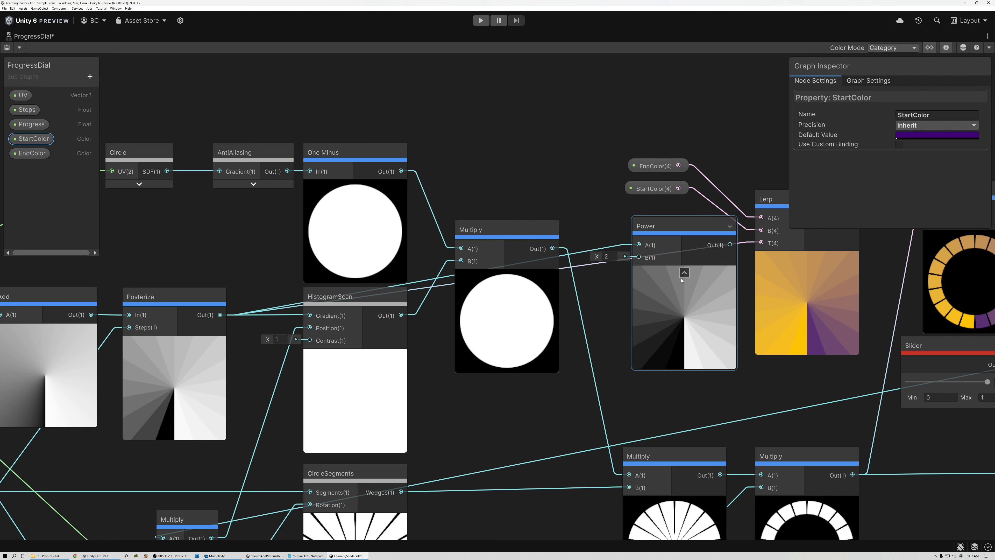
left_click(614, 257)
type("0.6")
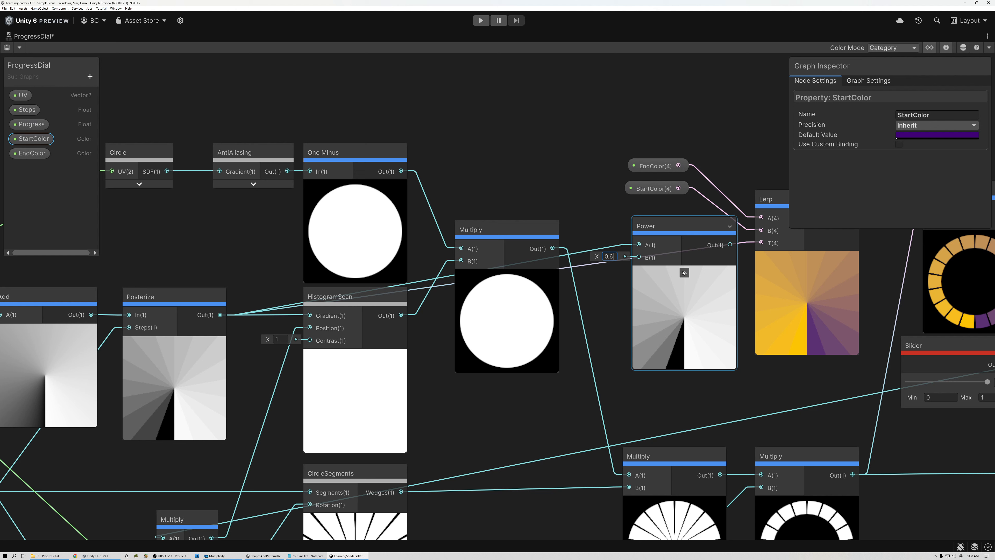
- Connect the Power node, with its preview collapsed, to the Lerp's T input and move it down closer to the Lerp
left_click(684, 272)
middle_click_drag(692, 243, 588, 271)
left_click_drag(583, 274, 657, 271)
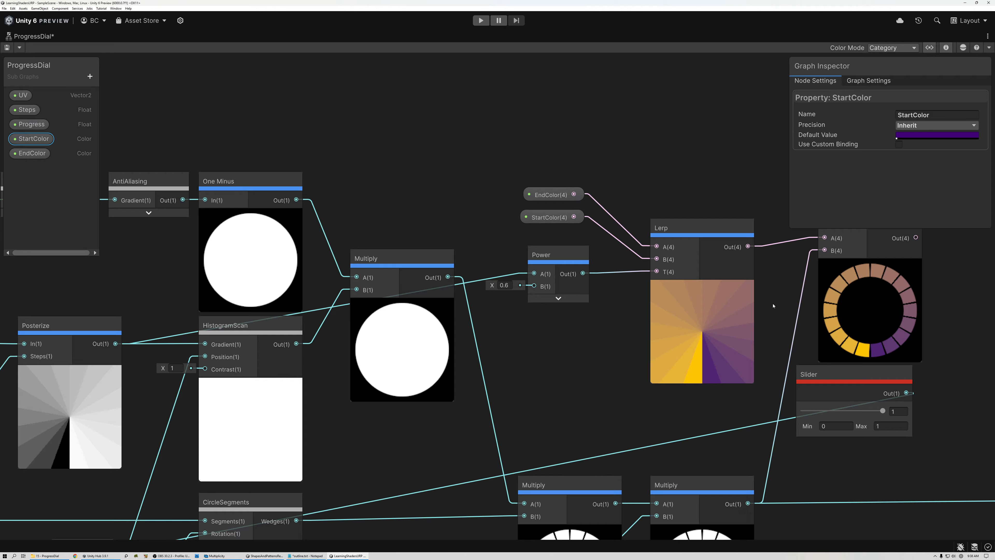
middle_click_drag(773, 306, 550, 290)
scroll(648, 343, "up", 2)
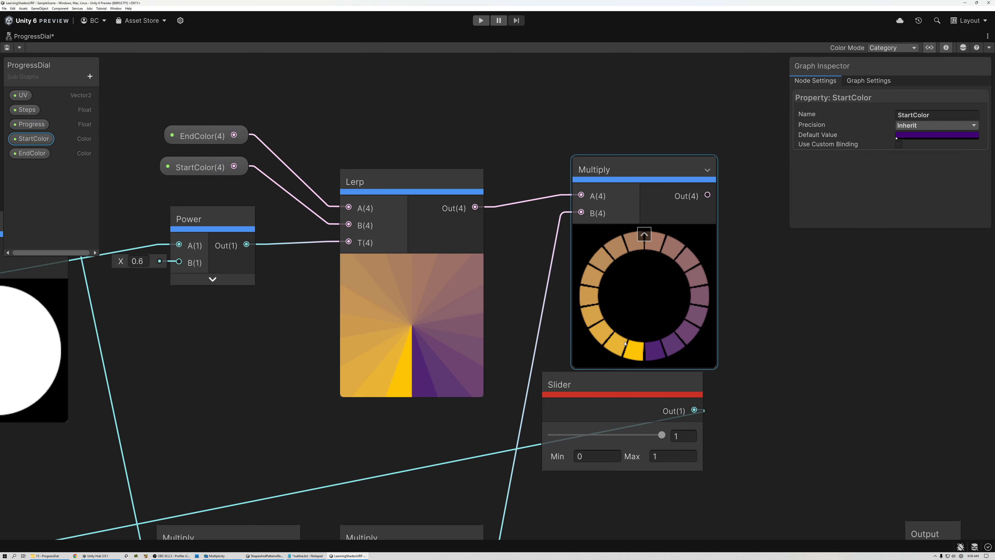
left_click_drag(196, 219, 258, 242)
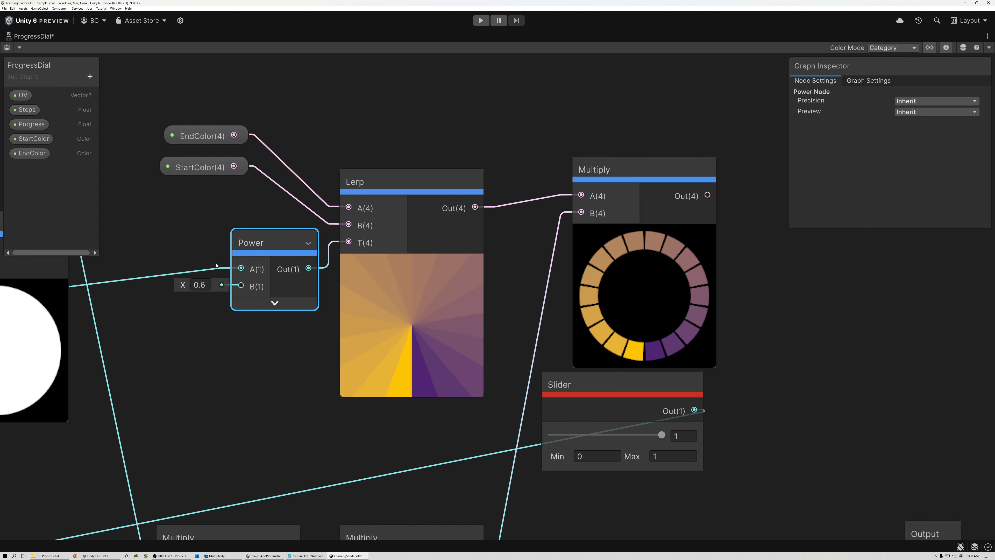
- Try 2 and 0.2 as the Power node's B value and return it to 0.6
left_click(204, 285)
type("2")
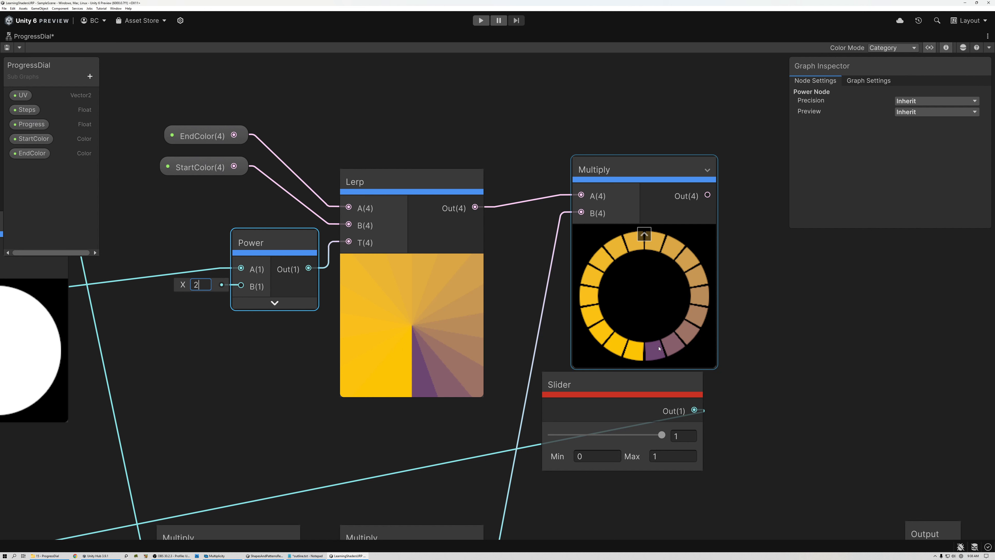
key("BackSpace")
type("0")
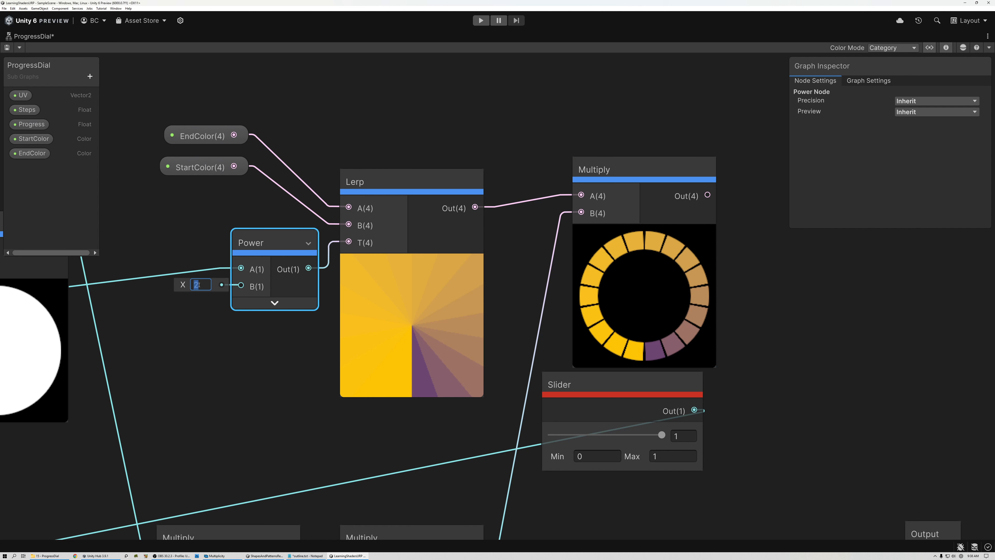
type(".2")
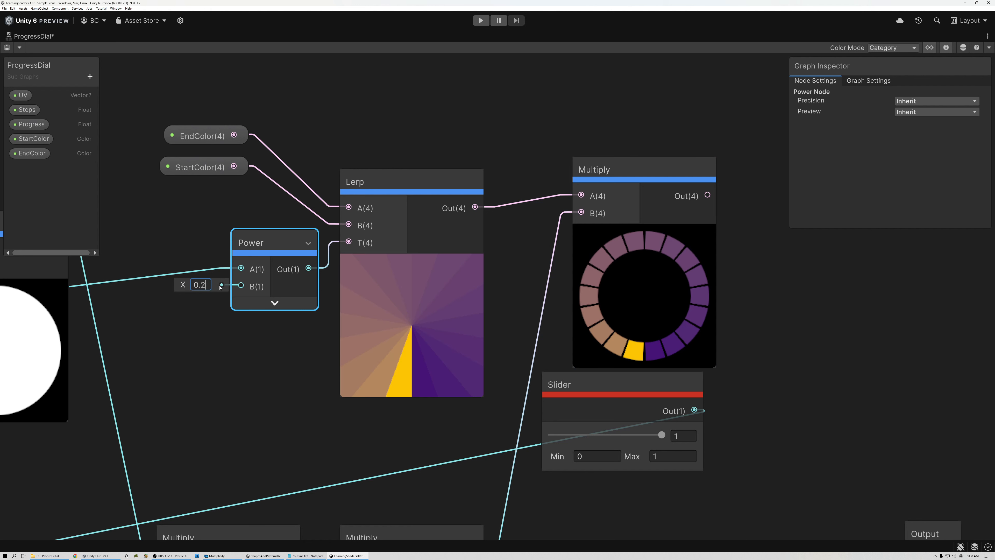
double_click(201, 284)
scroll(194, 287, "up", 6)
type("6")
scroll(222, 289, "down", 6)
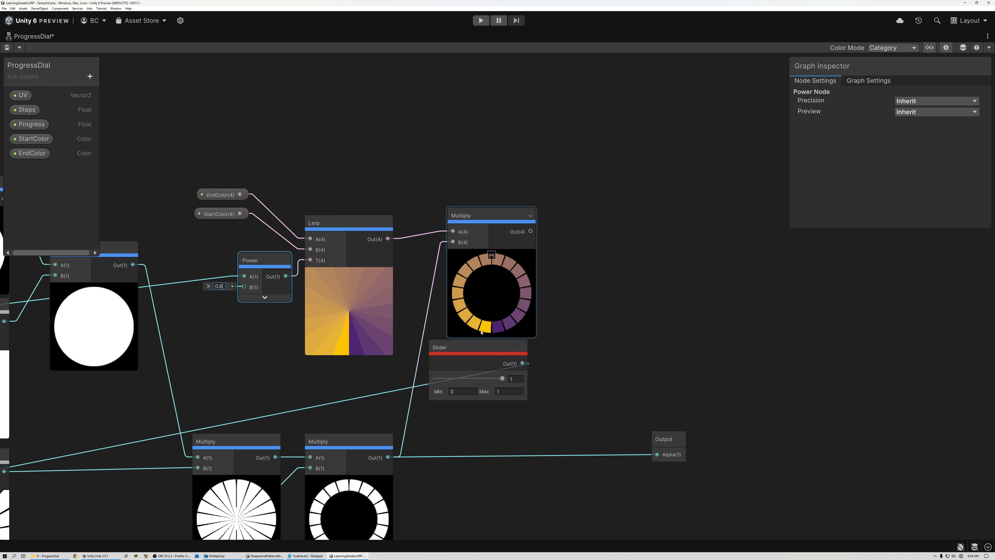
- Move the Slider node back to the start of the graph, beside the Progress node
left_click(459, 349)
middle_click_drag(459, 348, 688, 298)
scroll(580, 303, "down", 6)
left_click_drag(689, 298, 252, 362)
scroll(287, 367, "up", 4)
scroll(250, 359, "up", 4)
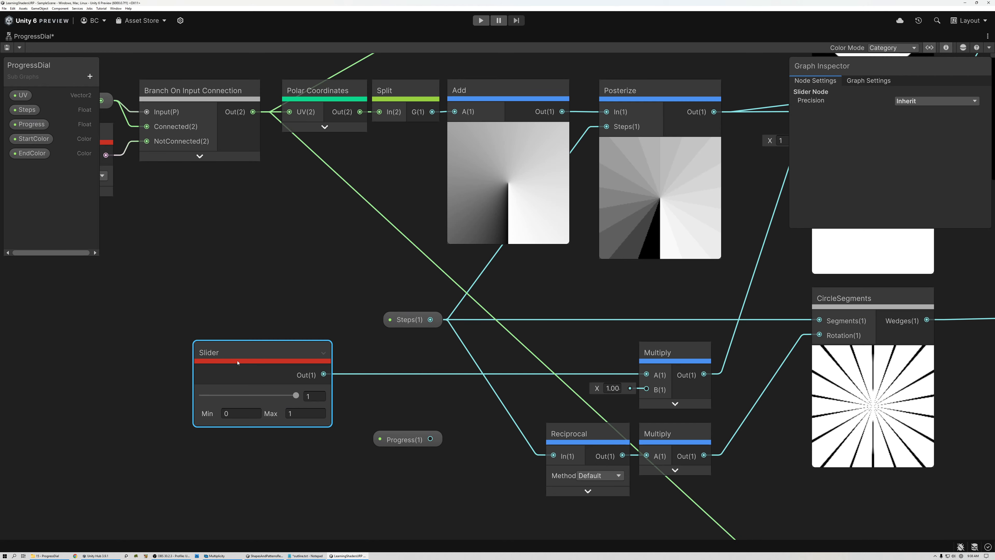
- Connect the Progress property to the Multiply node's A input in place of the Slider, and delete the Slider
left_click(347, 400)
left_click_drag(431, 439, 407, 366)
left_click(323, 354)
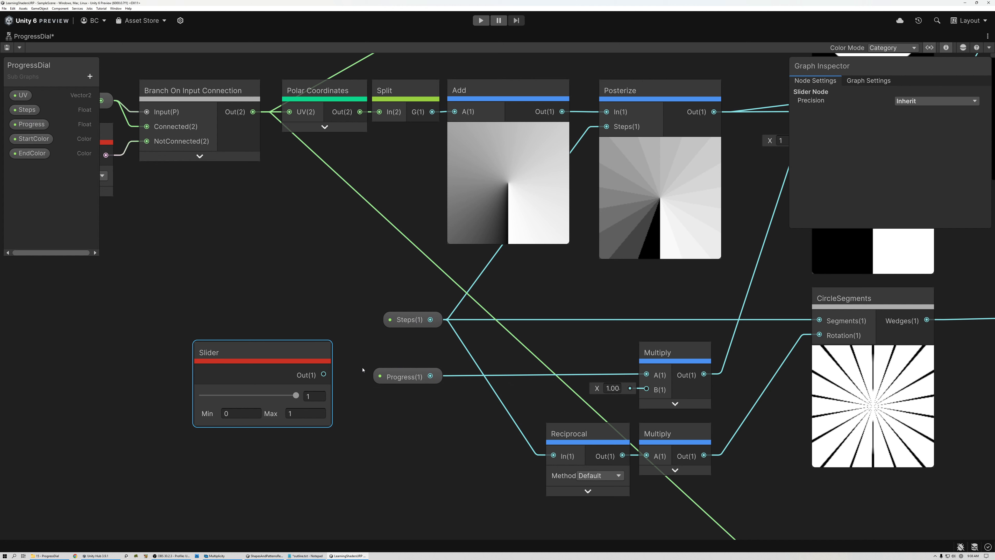
key("Delete")
- Add a second input named Color to the Output node and set its type to Vector 3
scroll(371, 373, "down", 3)
middle_click_drag(730, 283, 400, 309)
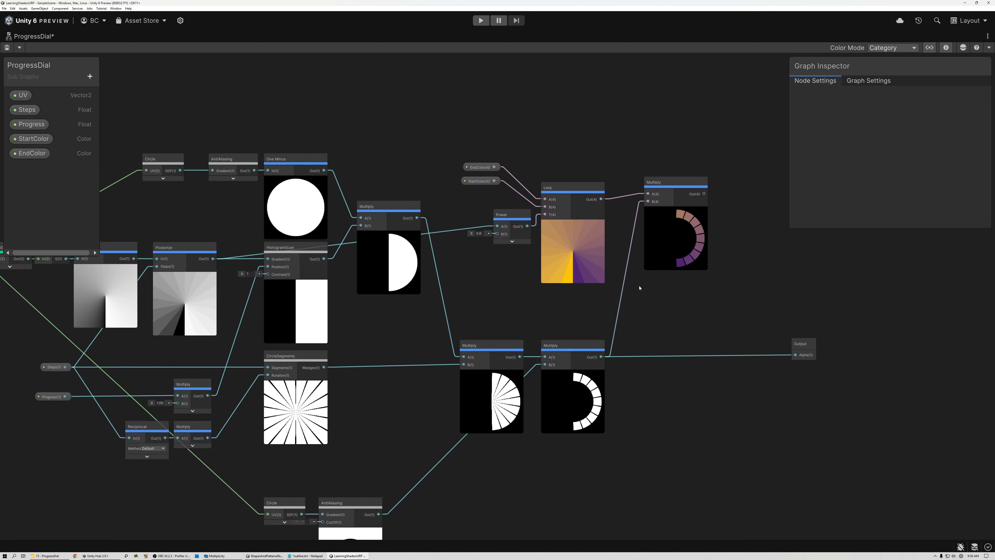
middle_click_drag(653, 287, 498, 306)
scroll(625, 347, "up", 3)
left_click(646, 364)
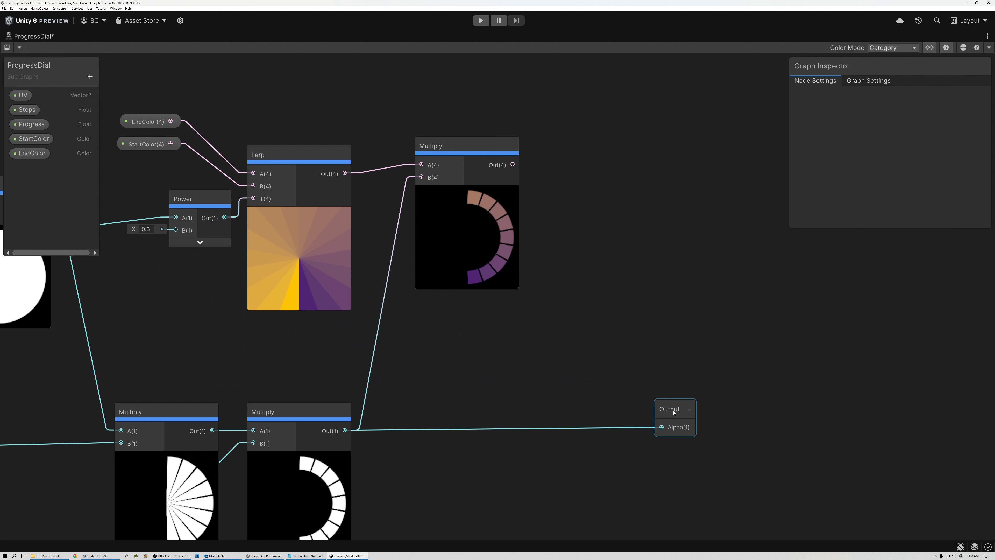
left_click(957, 153)
double_click(831, 150)
type("Color")
key("Return")
left_click(906, 151)
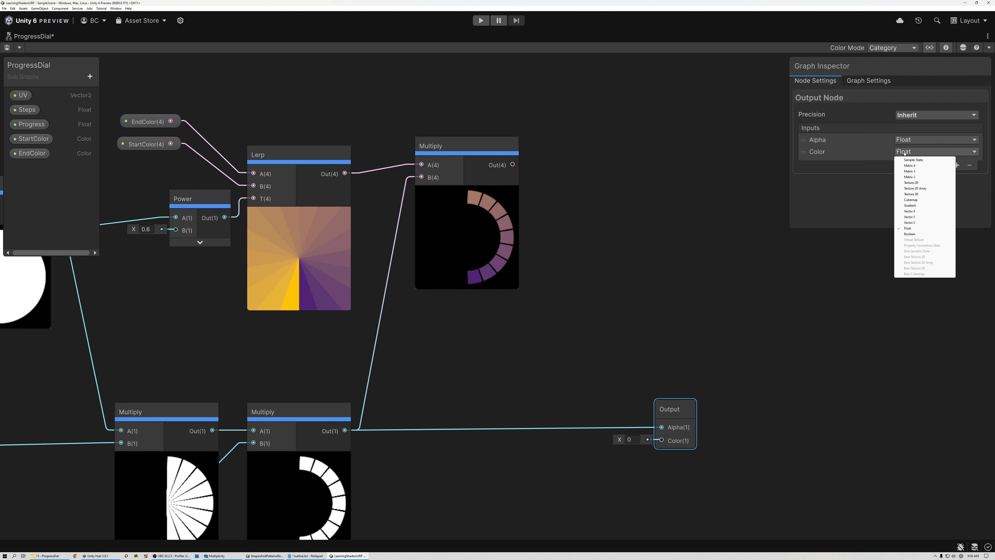
left_click(913, 218)
- Connect the color Multiply, aligned with the Lerp, to the Output node's Color input and reorder Color above Alpha
left_click_drag(512, 165, 661, 440)
left_click_drag(459, 149, 463, 158)
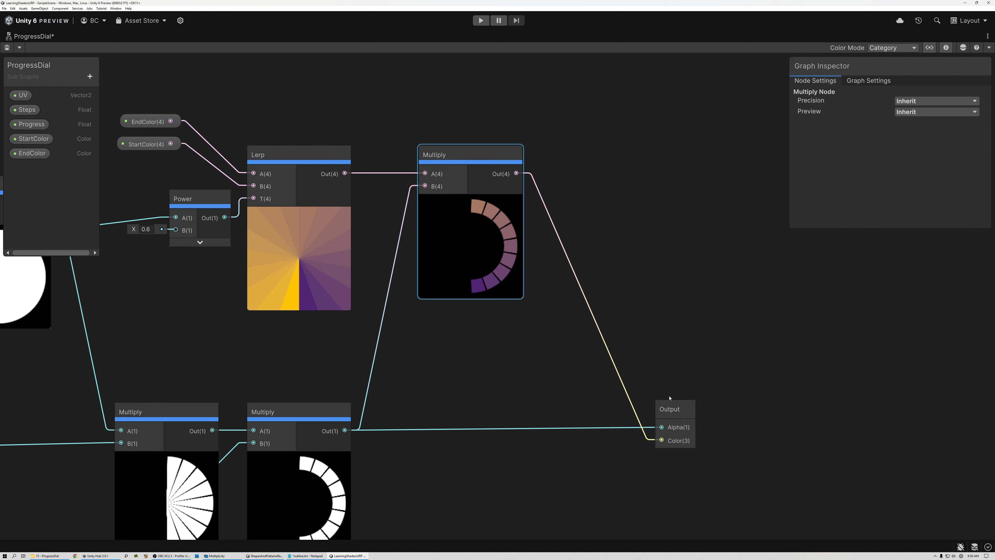
left_click(669, 407)
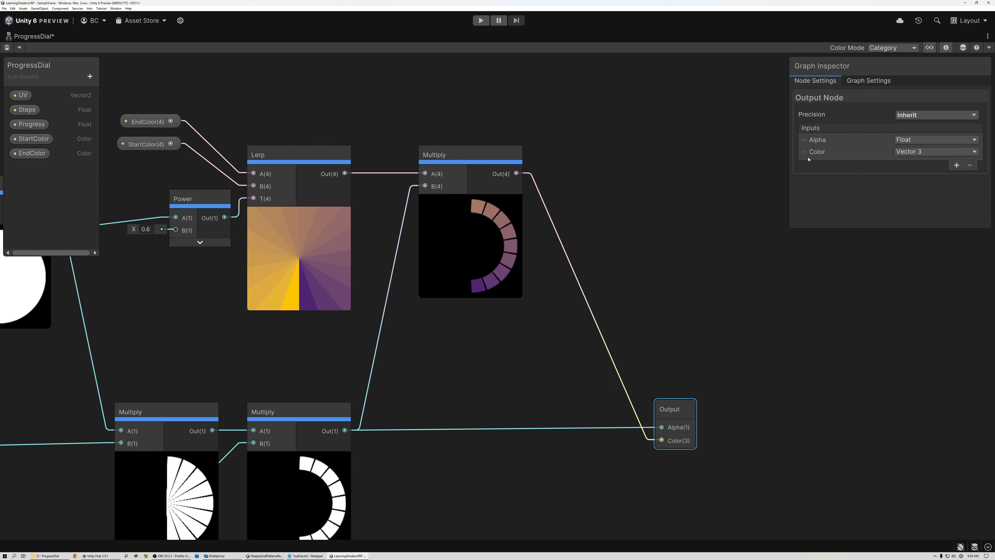
left_click_drag(805, 155, 804, 141)
scroll(568, 198, "up", 1)
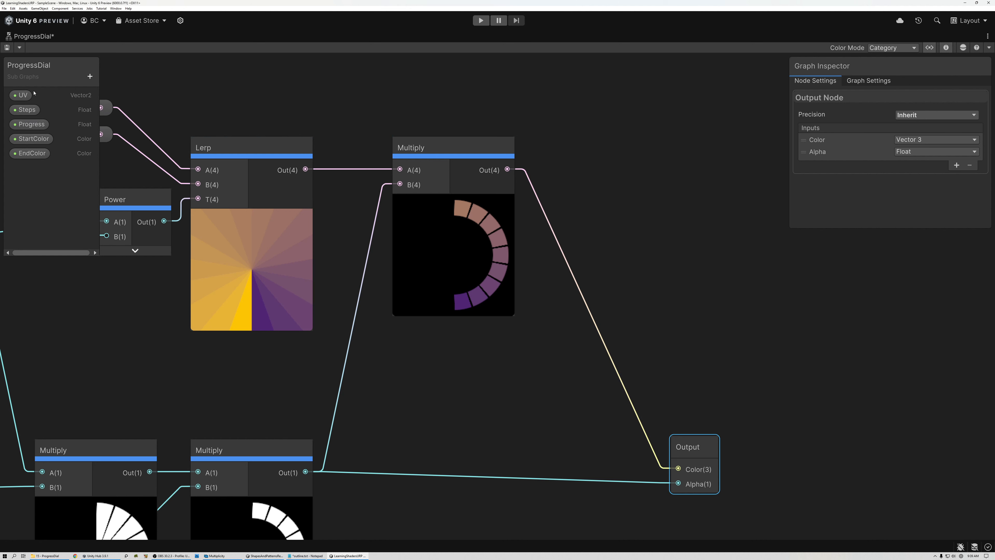
- Change the sub graph's category path to Procedural/Samples
double_click(30, 78)
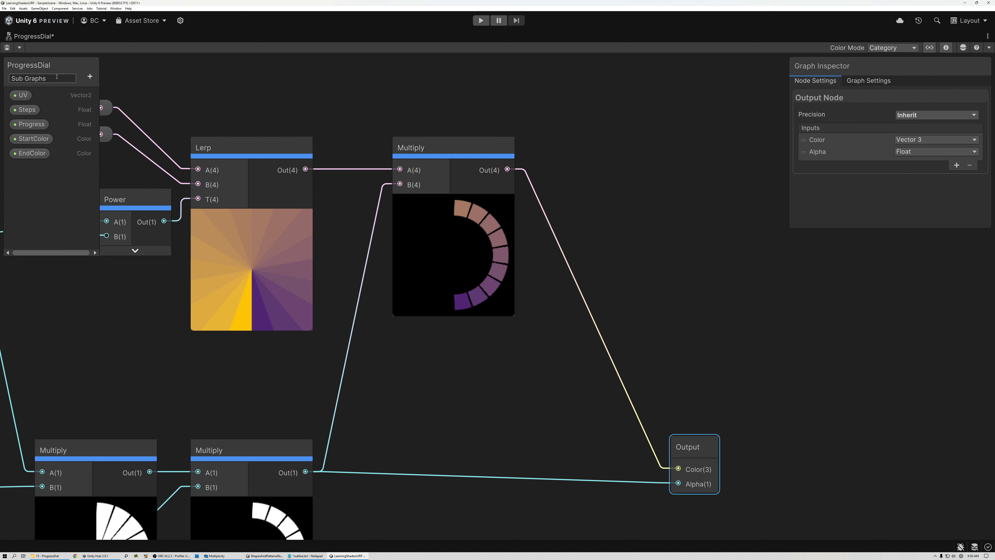
left_click_drag(57, 78, 5, 80)
type("Procedural/Samples")
key("Return")
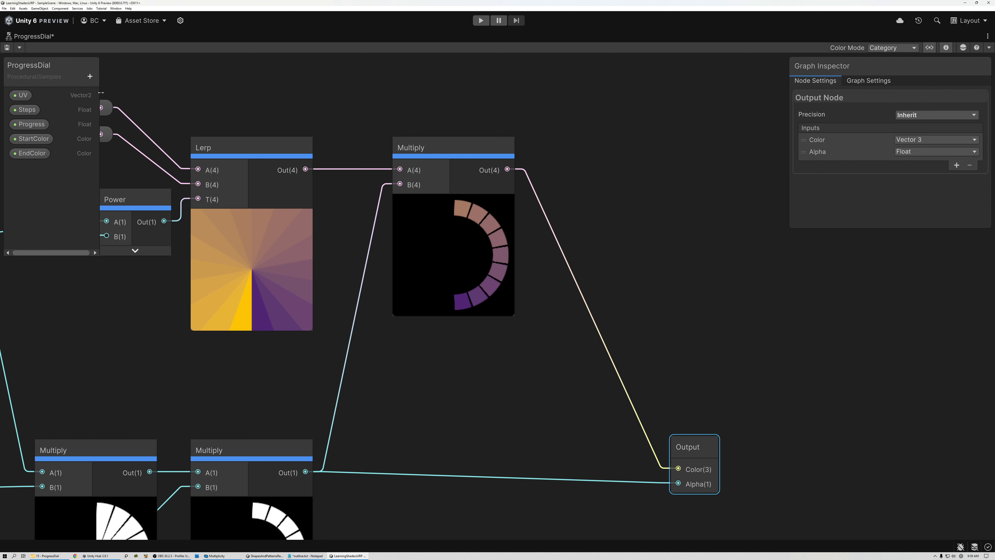
- Set the sub graph's preview mode to Preview2D in its graph settings
left_click(866, 81)
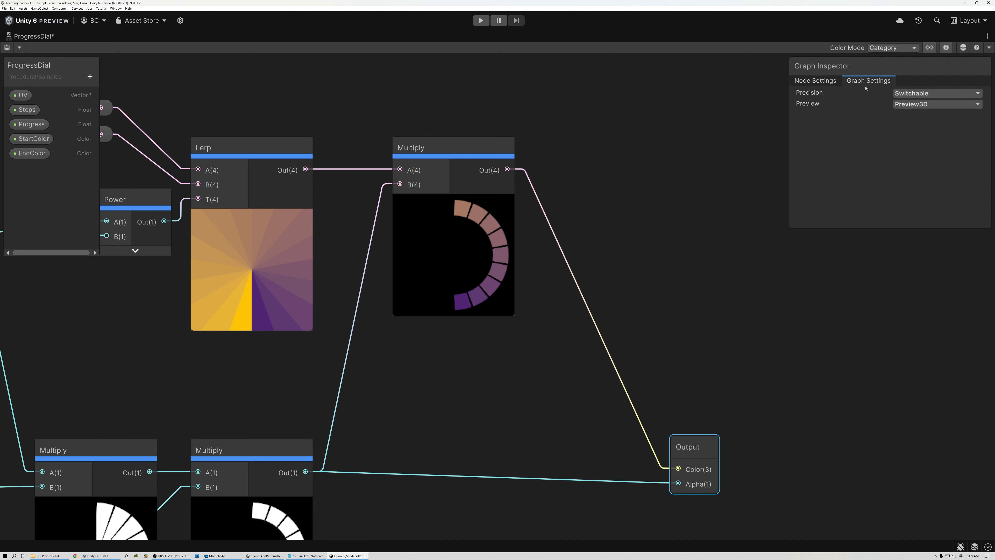
left_click(904, 104)
left_click(909, 120)
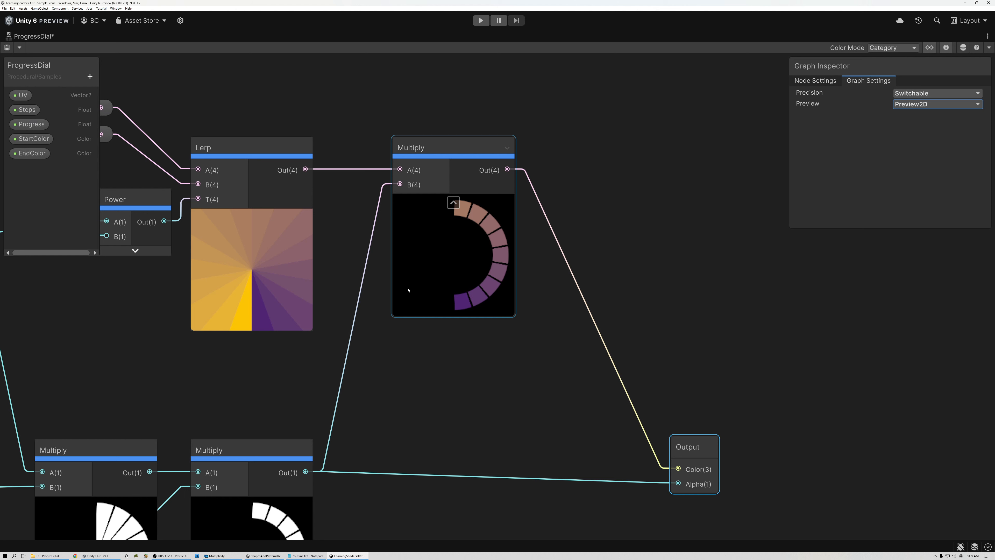
left_click(32, 125)
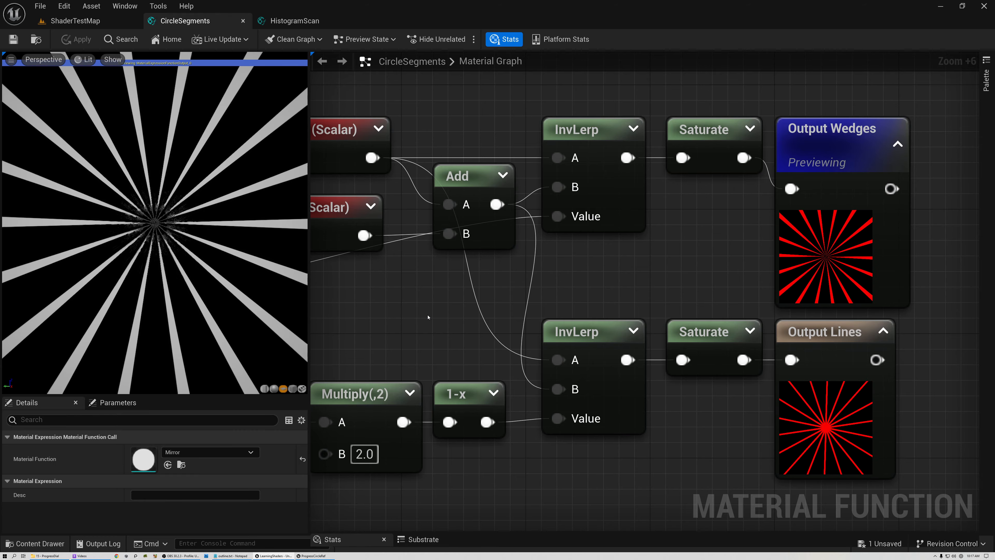
- Create a Material Function named ProgressDial in the Shaders folder and open it for editing
left_click(35, 543)
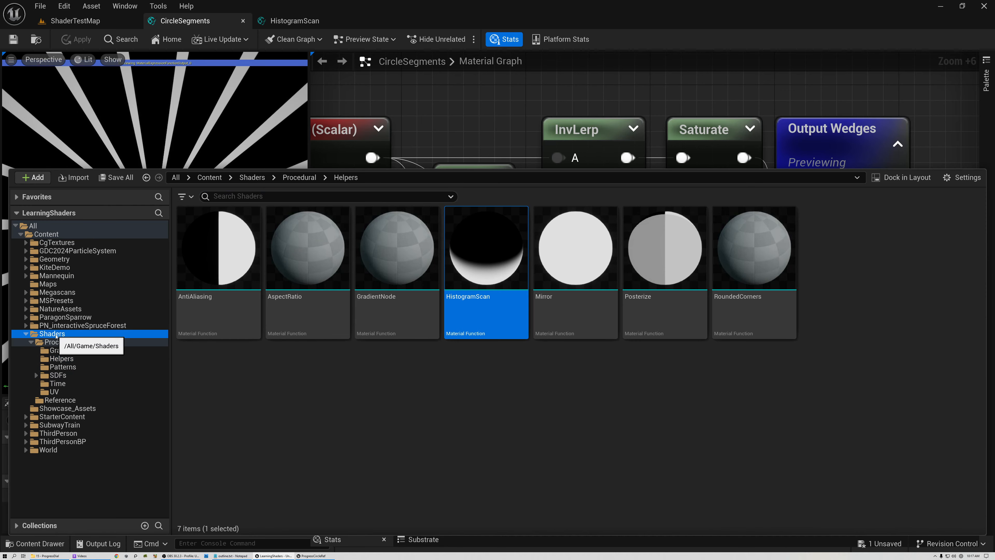
left_click(49, 334)
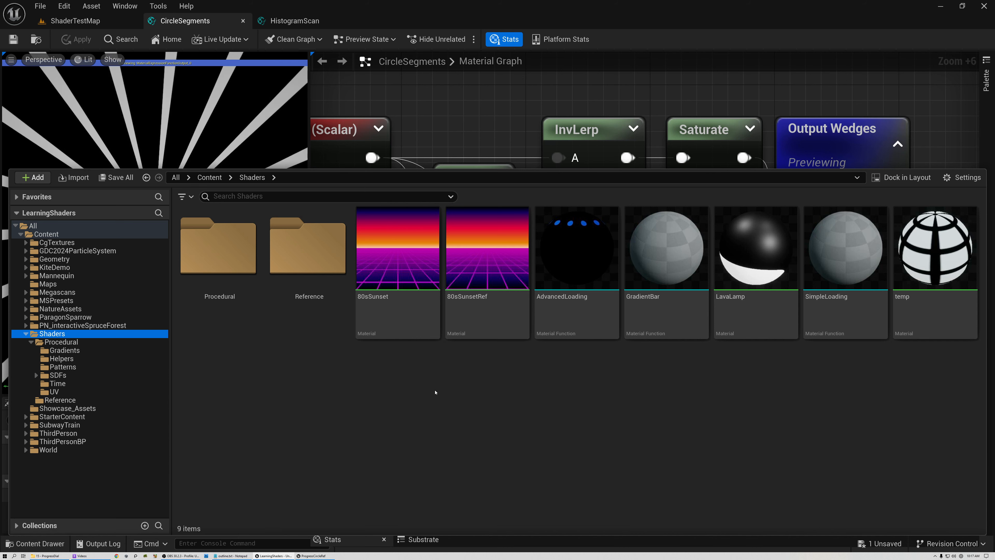
right_click(450, 397)
mouse_move(452, 394)
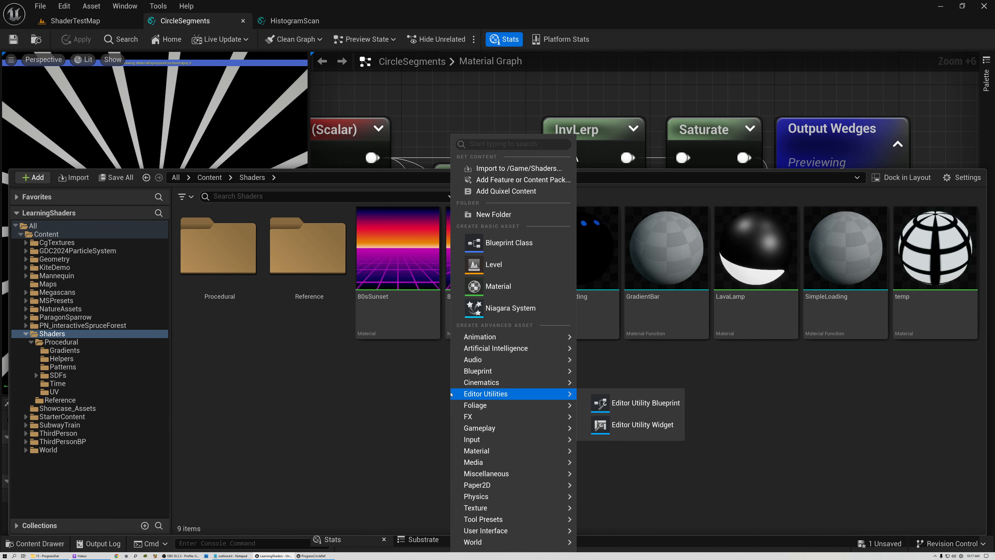
mouse_move(493, 453)
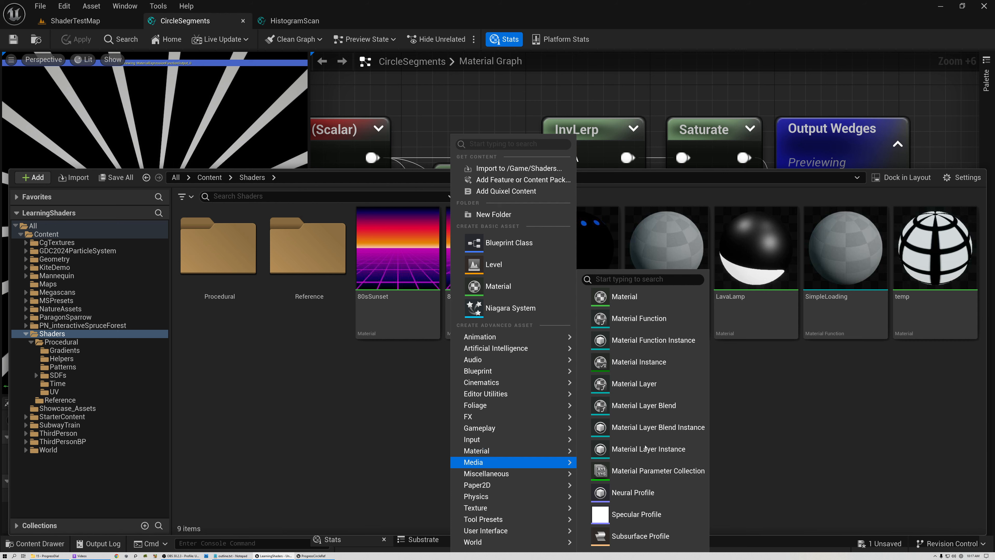
left_click(643, 318)
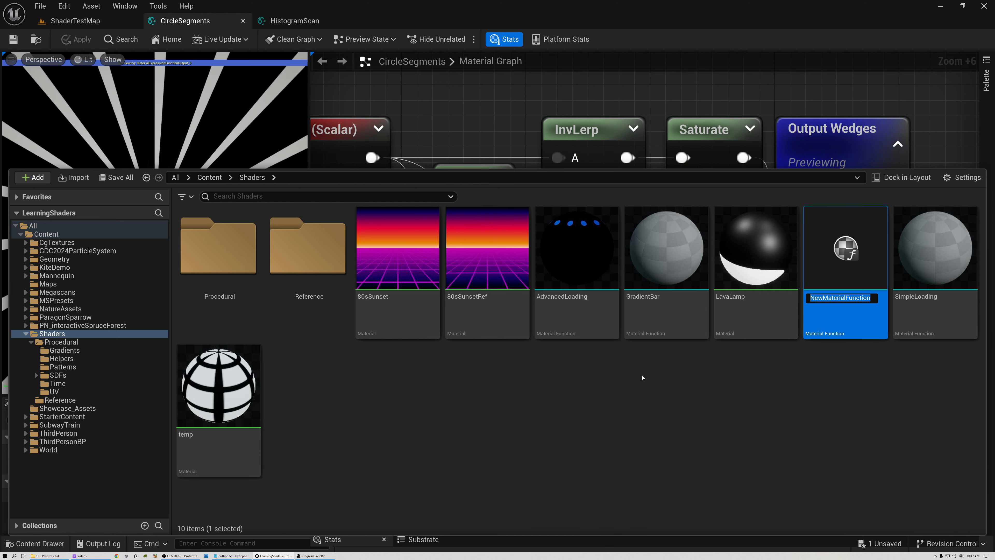
type("ProgressDial")
key("Return")
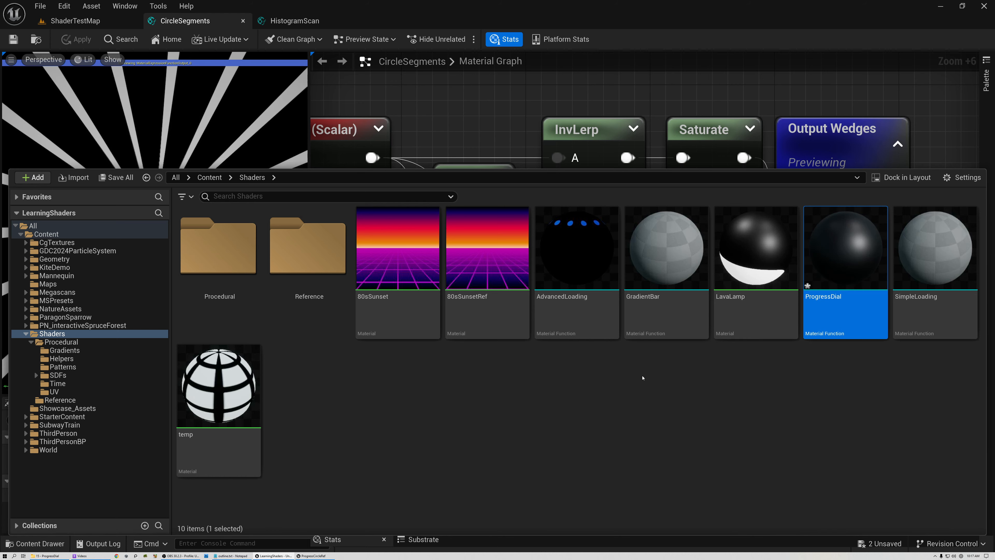
double_click(846, 244)
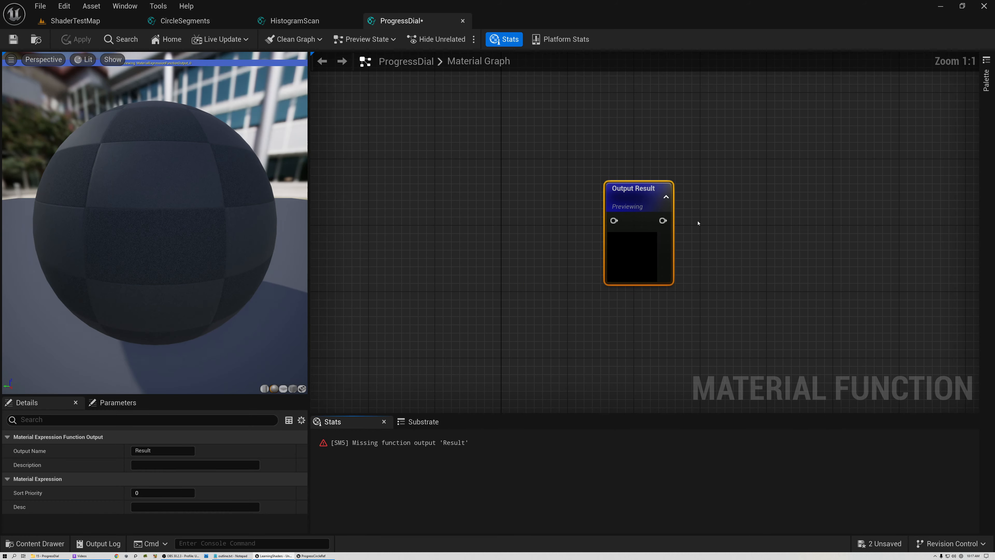
- Switch the preview mesh to a plane and set the preview's field of view to 50 so it faces the camera
left_click(284, 389)
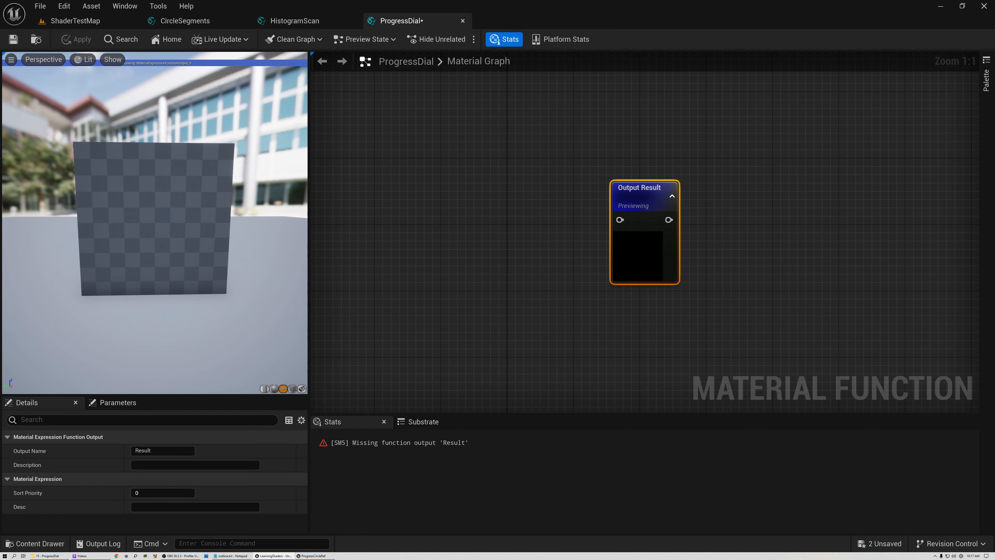
left_click(11, 59)
left_click(98, 126)
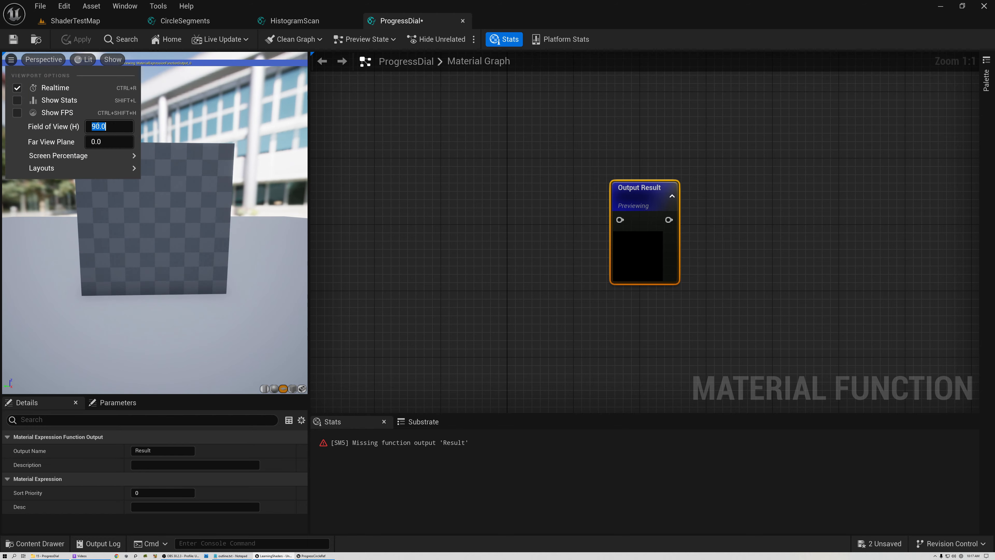
type("50")
key("Return")
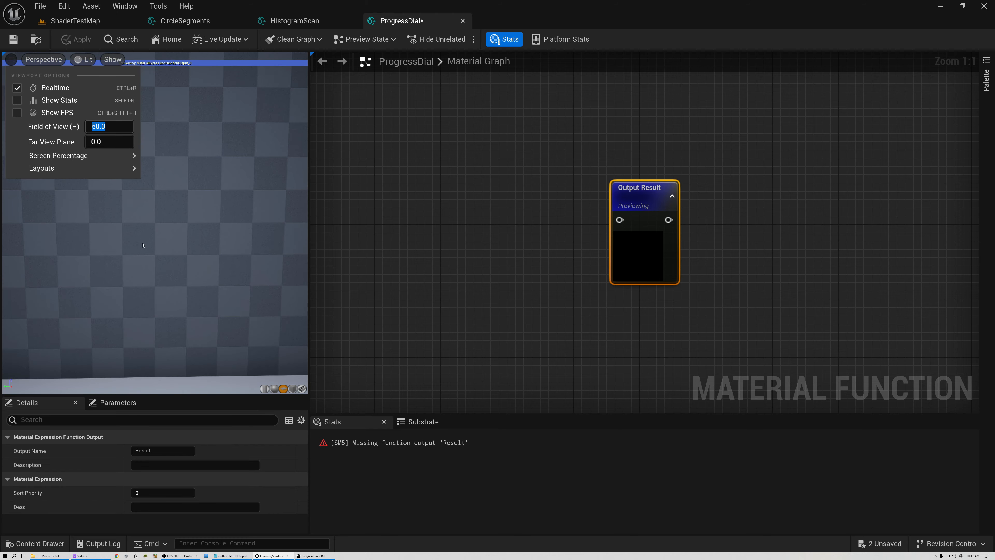
left_click(120, 248)
left_click_drag(120, 248, 120, 217)
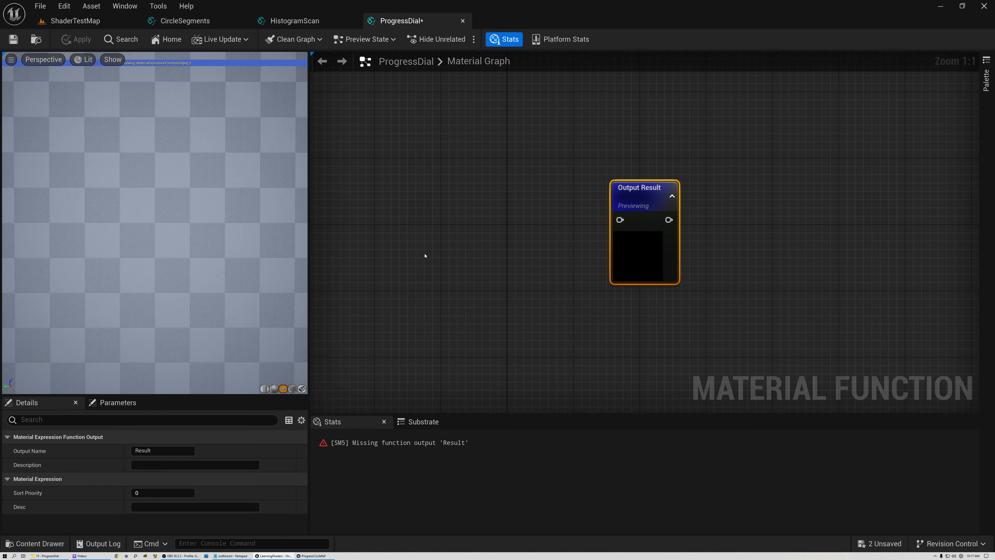
- Enlarge the graph area by shrinking the Stats pane and add a PolarCoordinates node before the Output Result node
right_click_drag(486, 251, 540, 237)
left_click_drag(482, 414, 473, 524)
right_click_drag(546, 206, 595, 253)
scroll(605, 272, "up", 2)
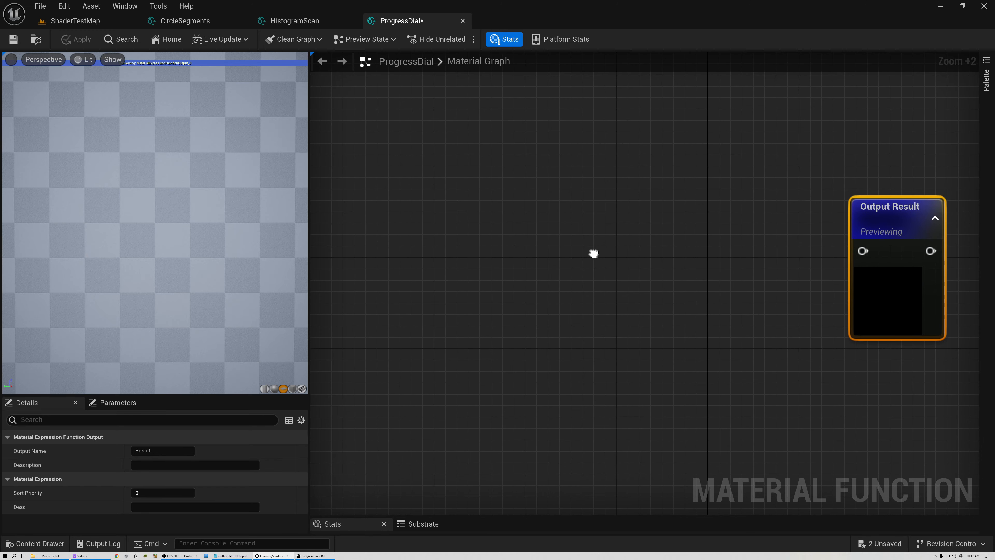
right_click(477, 234)
type("polar")
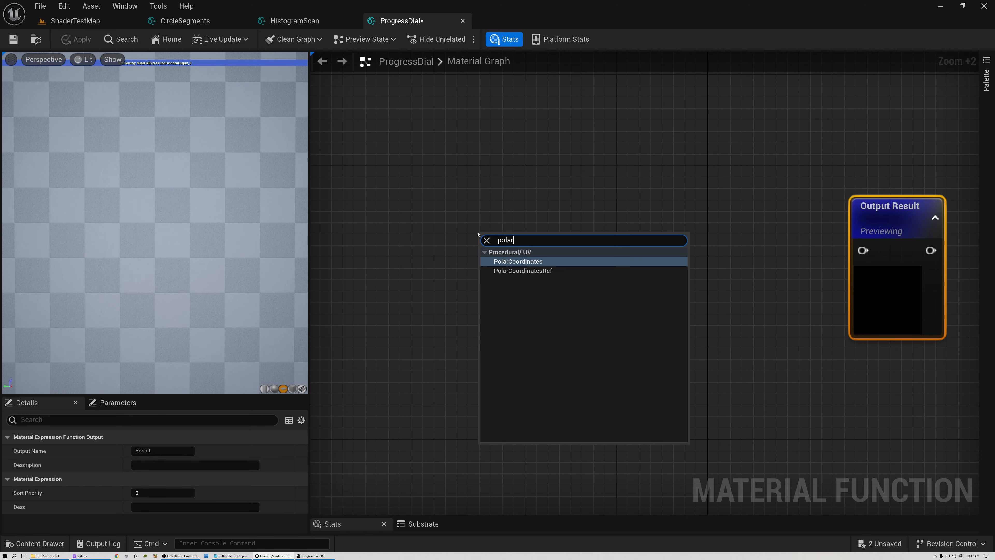
key("Return")
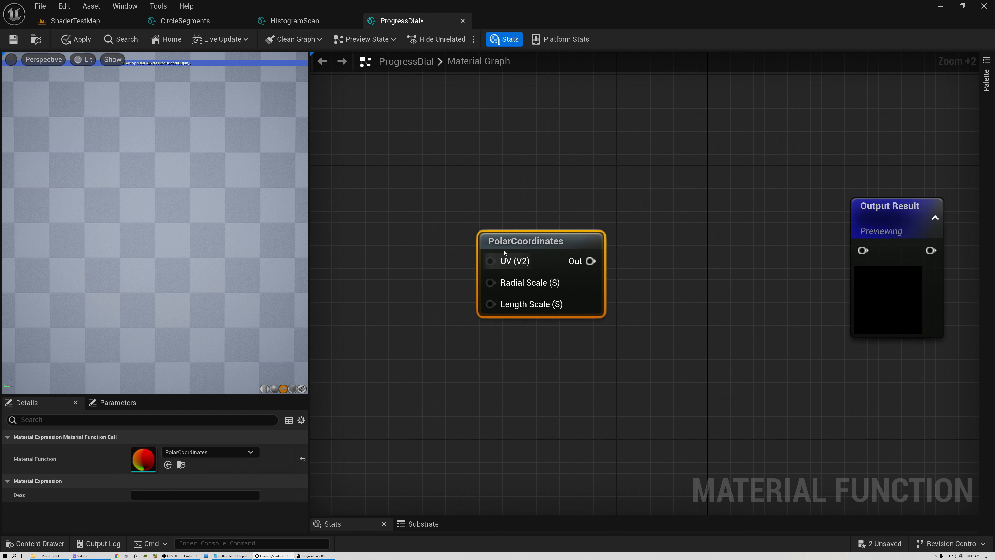
left_click_drag(485, 239, 449, 243)
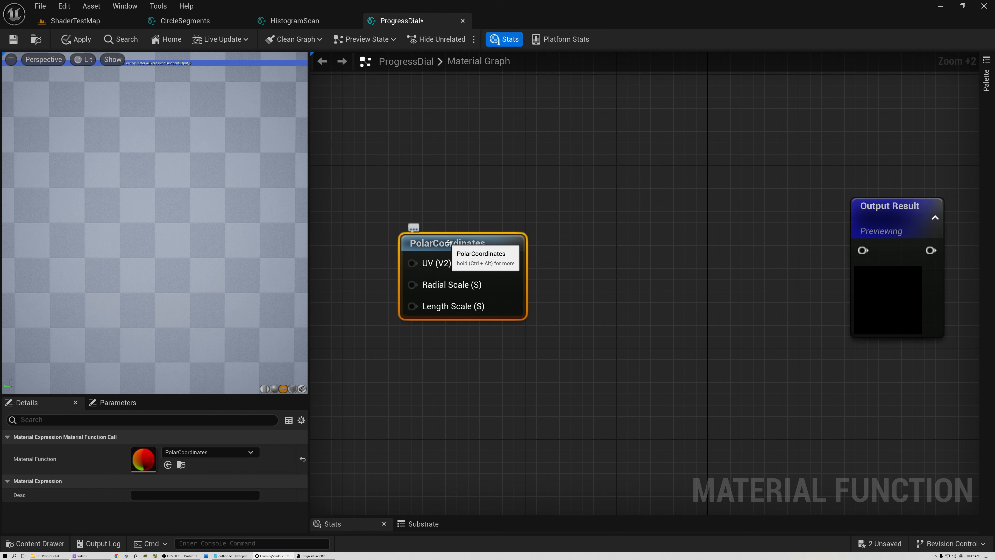
left_click_drag(449, 244, 562, 235)
- Add a Vector 2 function input named UV before PolarCoordinates, with its preview value used as default
right_click_drag(360, 267, 533, 278)
right_click(488, 251)
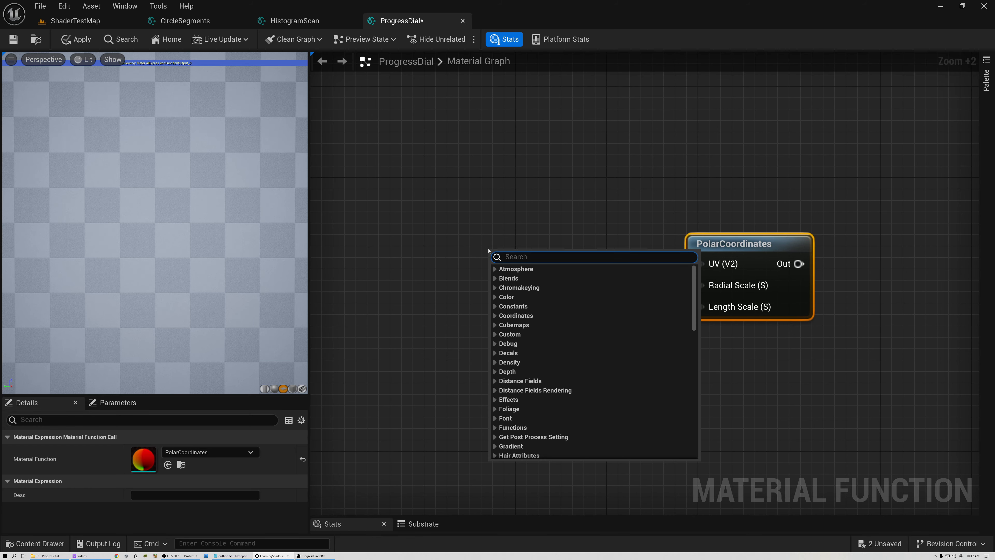
type("input")
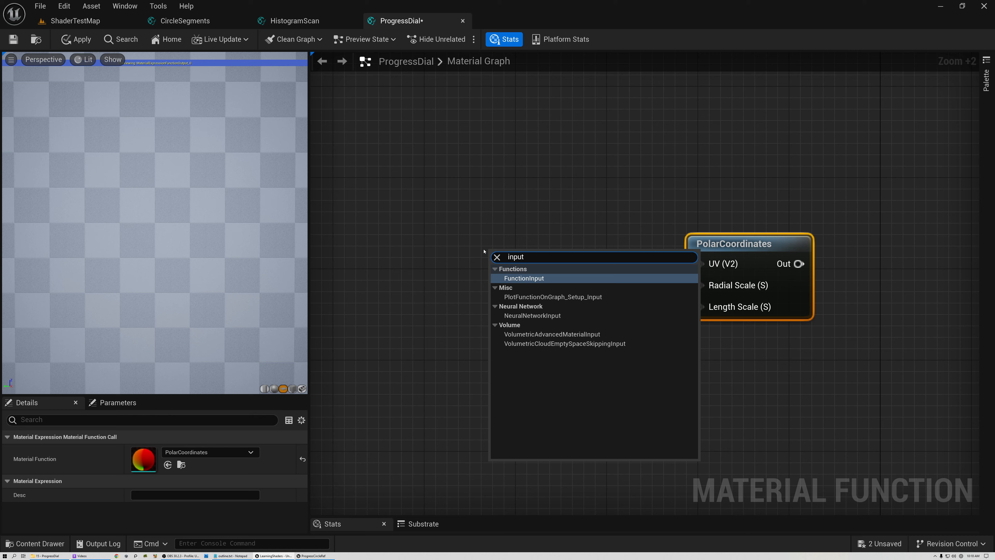
left_click(524, 278)
left_click(164, 479)
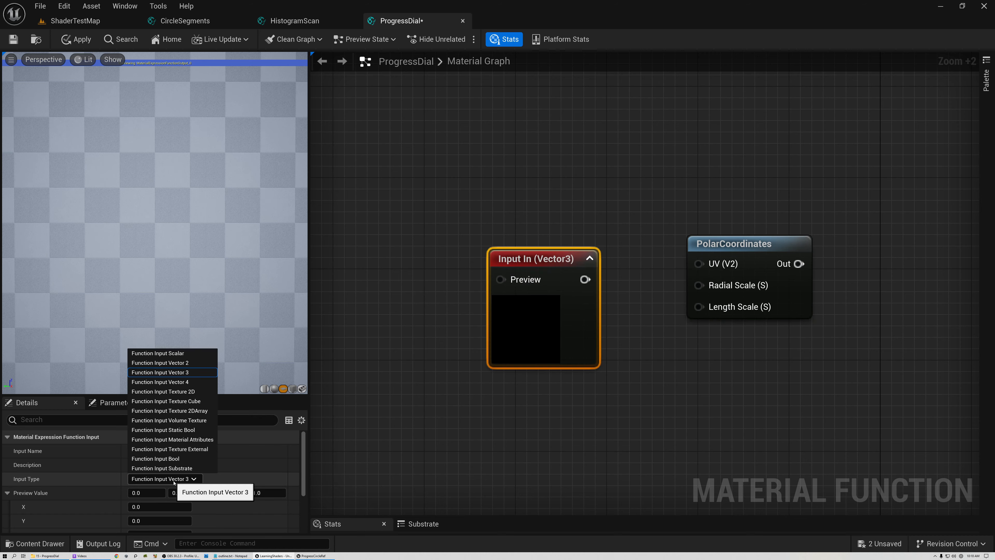
left_click(160, 360)
left_click(134, 452)
type("UV")
key("Return")
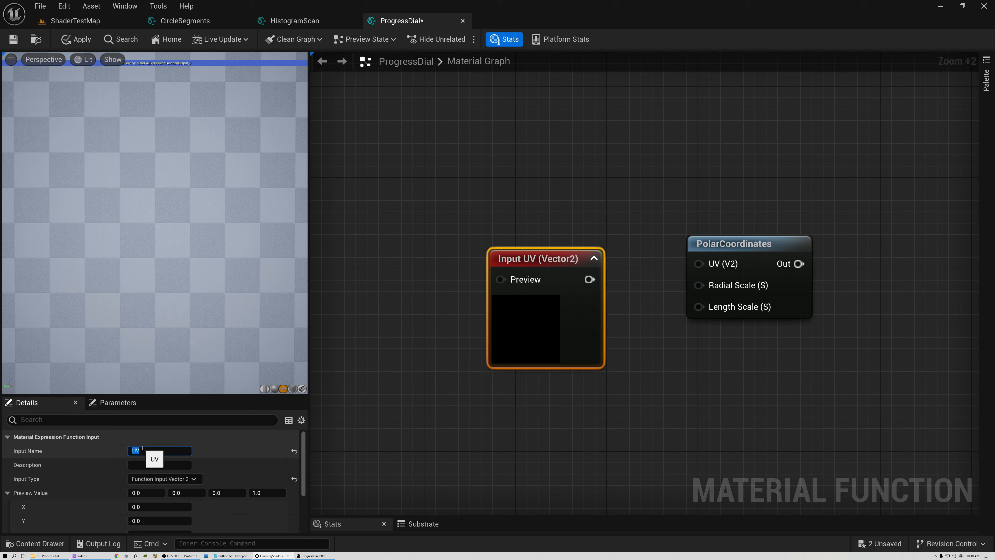
scroll(142, 448, "down", 3)
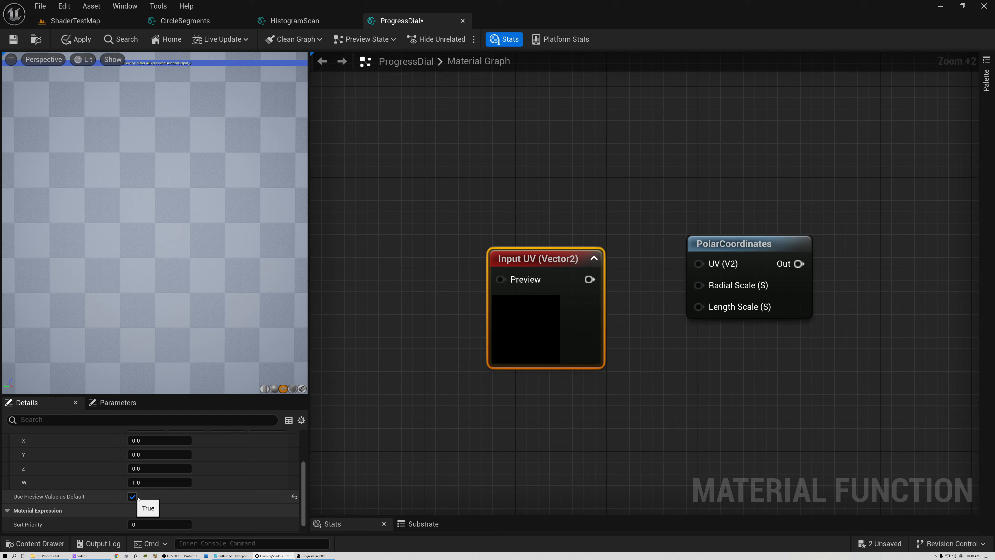
- Add a TextureCoordinate node feeding the UV input's Preview, and connect the UV input to PolarCoordinates' UV
right_click_drag(382, 280, 478, 269)
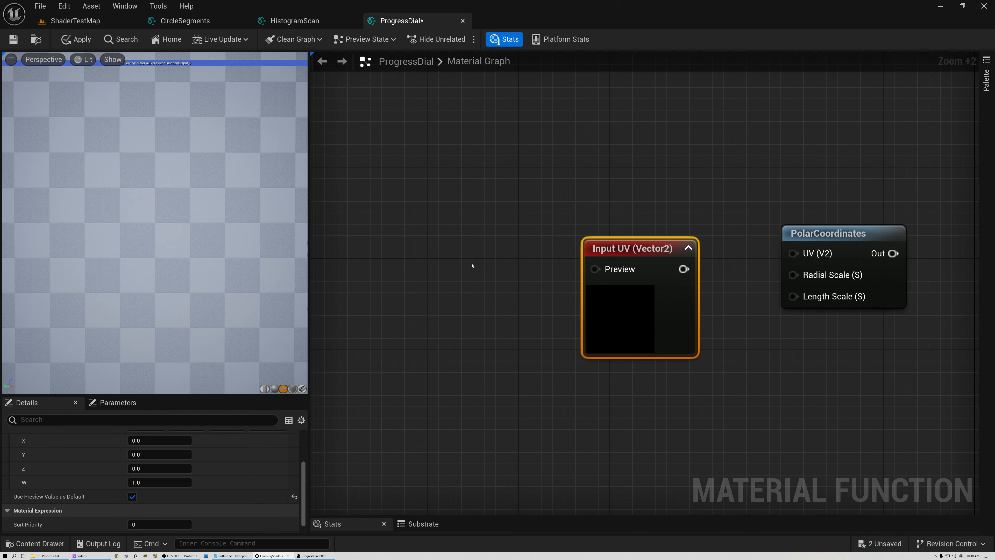
right_click(454, 258)
type("texc")
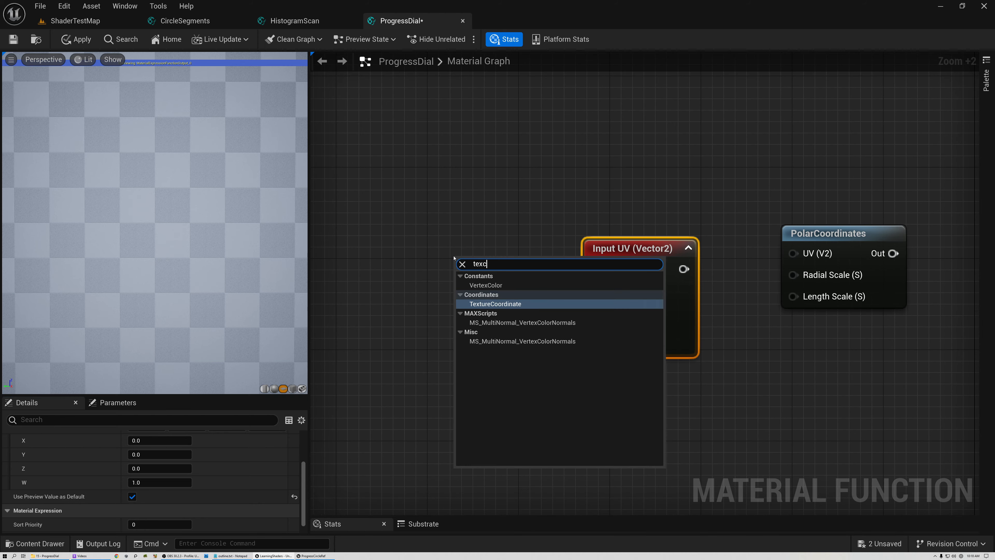
left_click(506, 304)
left_click_drag(531, 265, 555, 245)
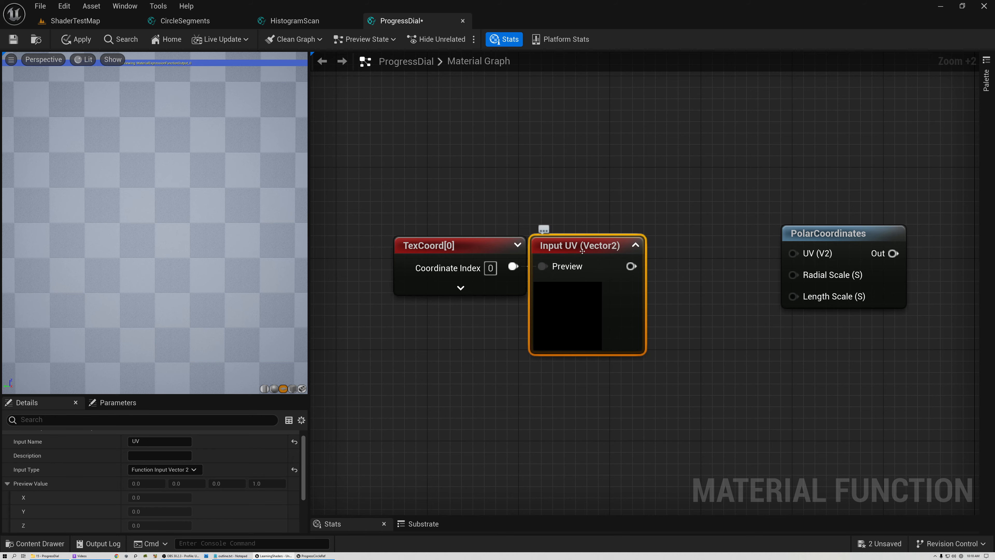
left_click(523, 245, "ctrl")
left_click_drag(637, 267, 598, 248)
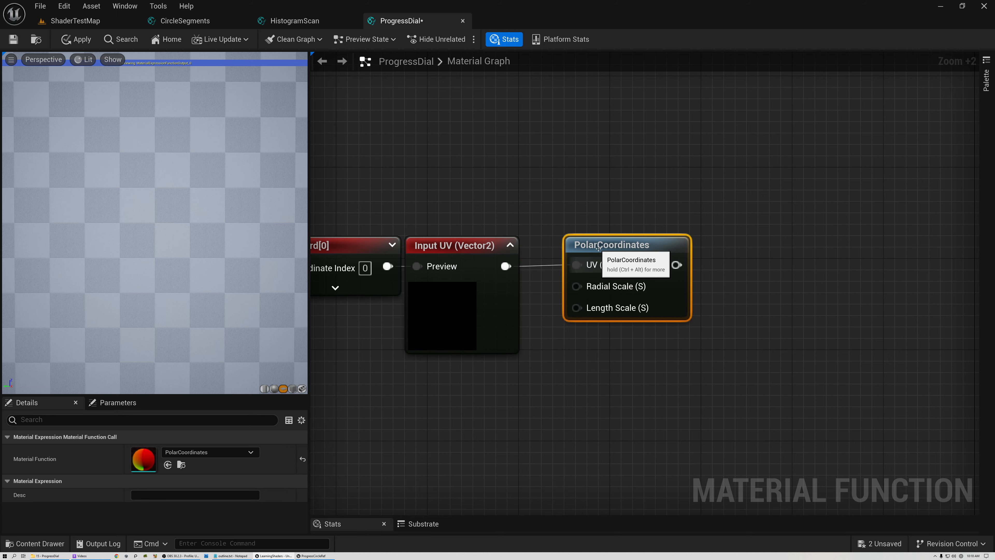
- Add a ComponentMask node fed by the PolarCoordinates output and place it just beside that node
right_click_drag(683, 266, 455, 265)
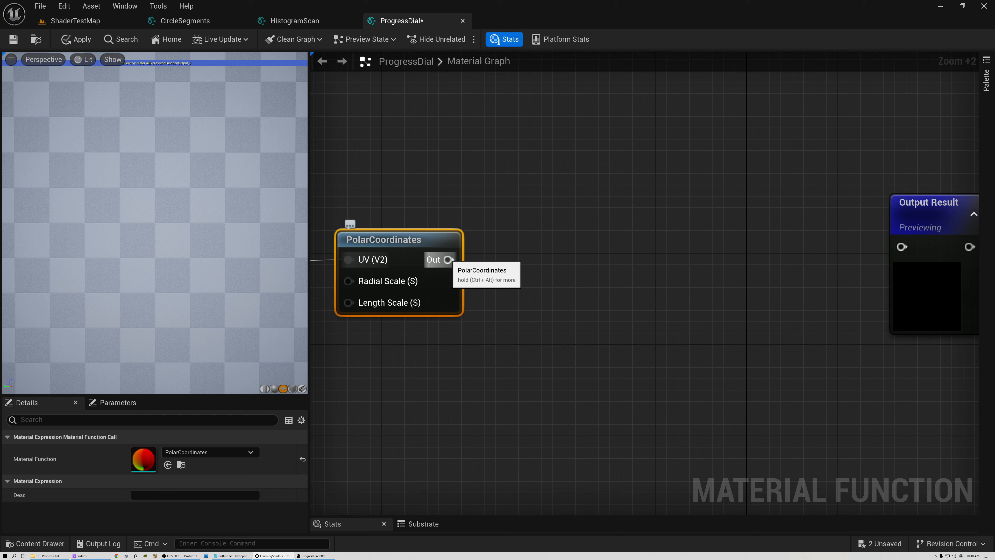
left_click_drag(448, 259, 539, 258)
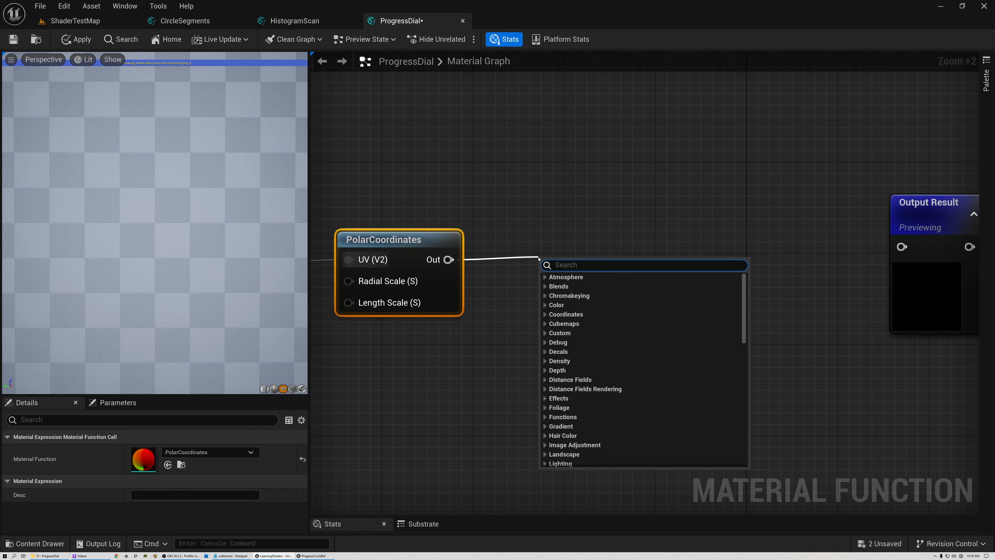
type("mask")
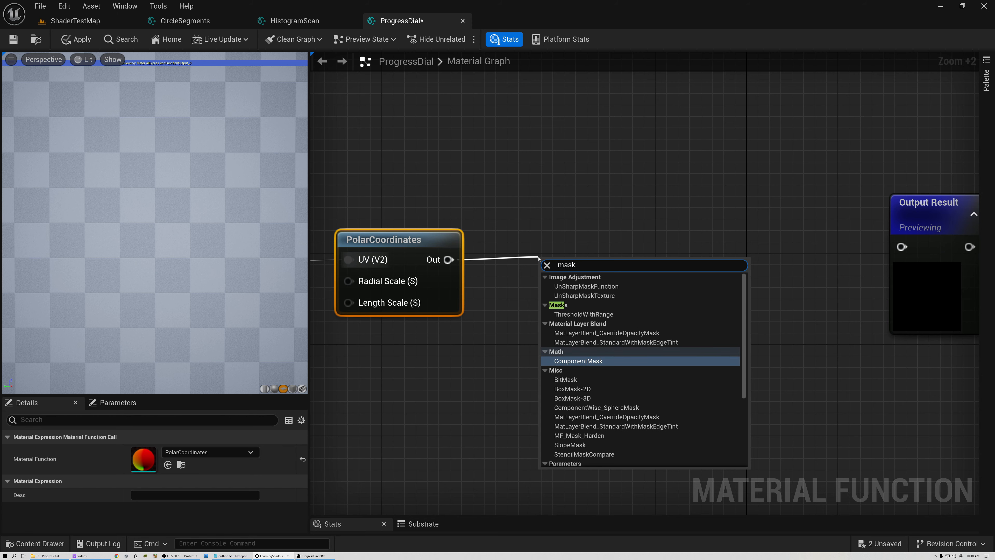
left_click(578, 360)
left_click_drag(564, 265, 521, 251)
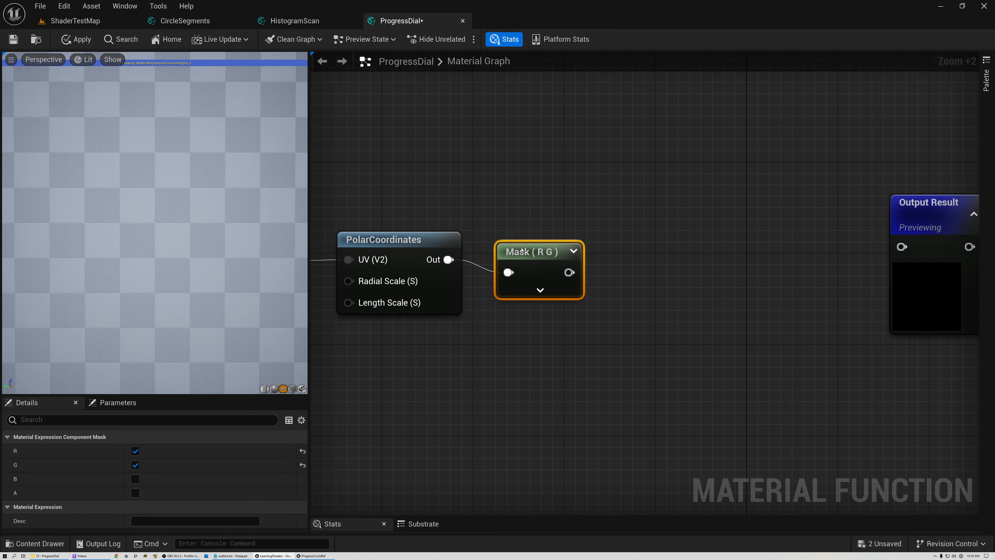
- Limit the component mask to the G channel and preview the mask node on the plane
left_click(540, 290)
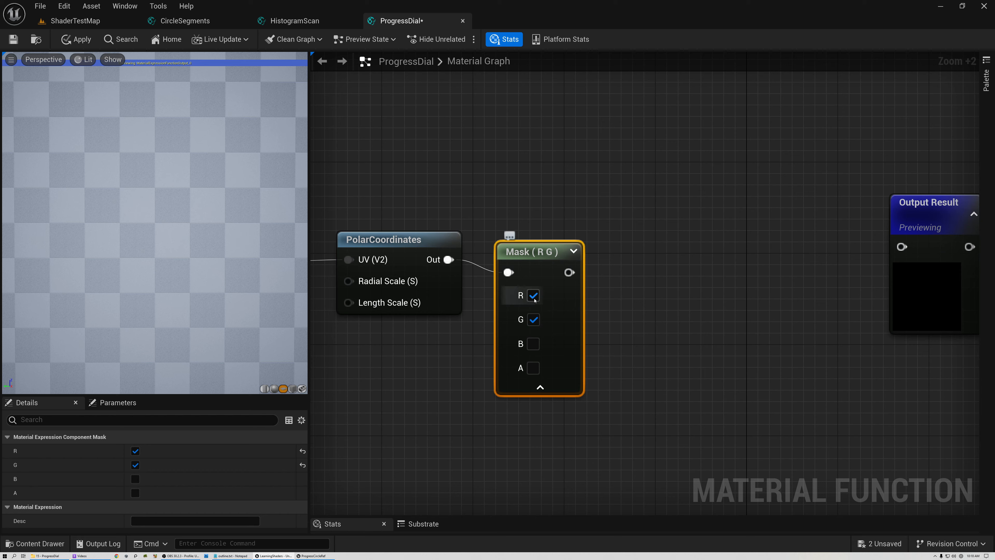
left_click(534, 296)
right_click(529, 251)
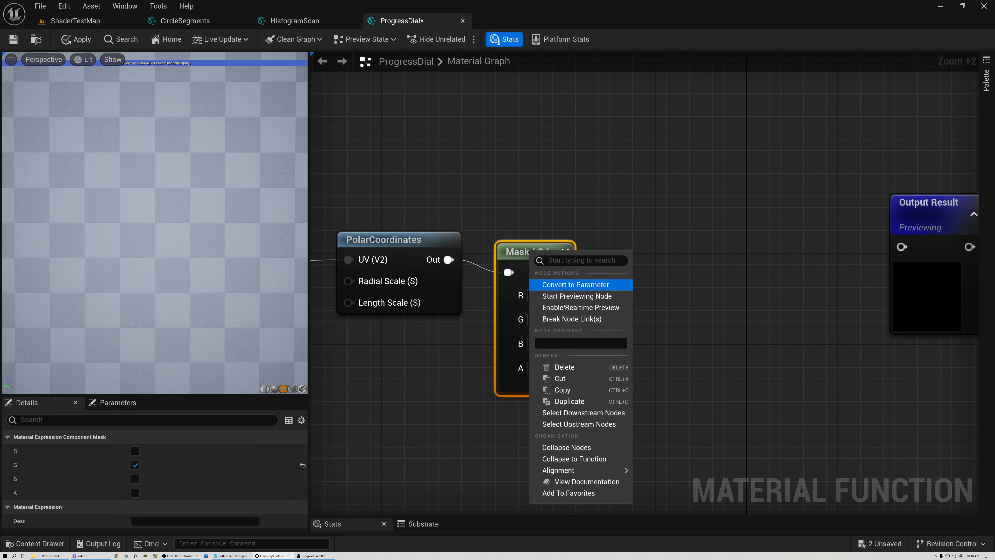
left_click(577, 296)
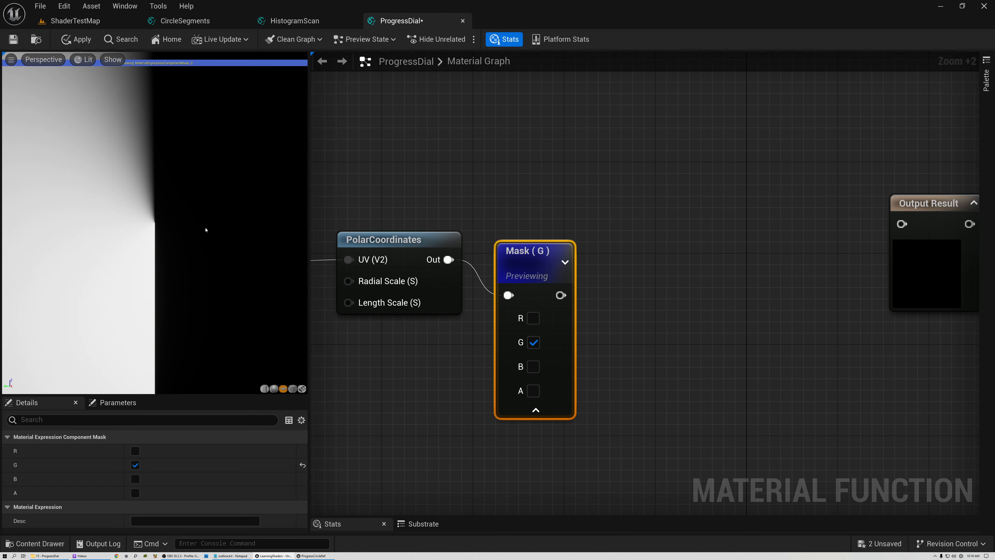
scroll(205, 230, "down", 2)
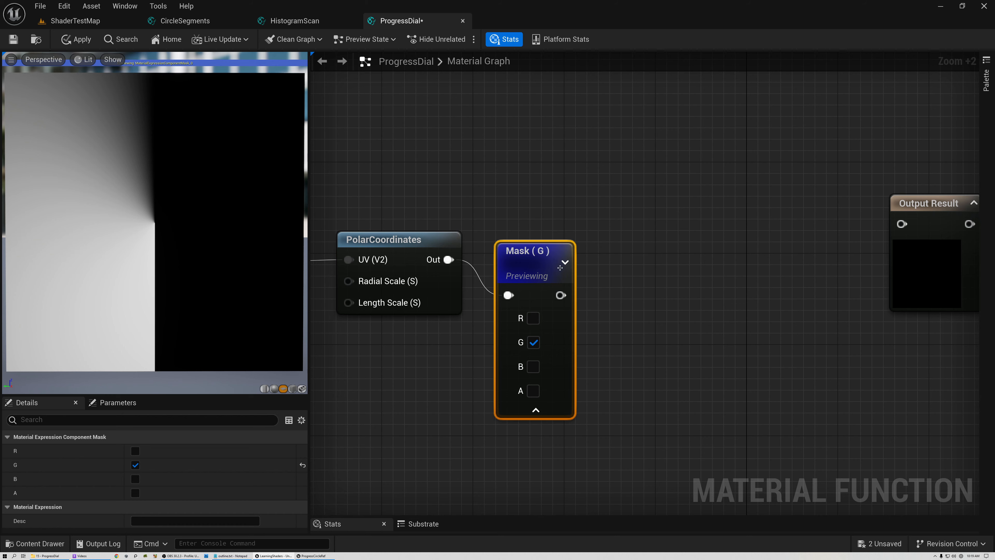
- Add an Add node fed by the G mask output and set its B value to 0.5
left_click_drag(560, 295, 625, 291)
type("add")
key("Return")
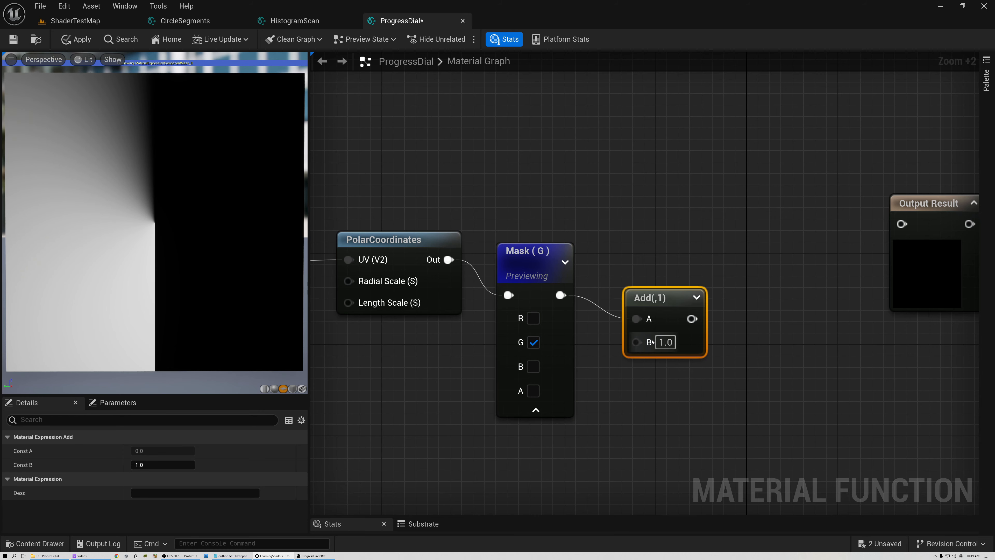
left_click(665, 342)
type("0.5")
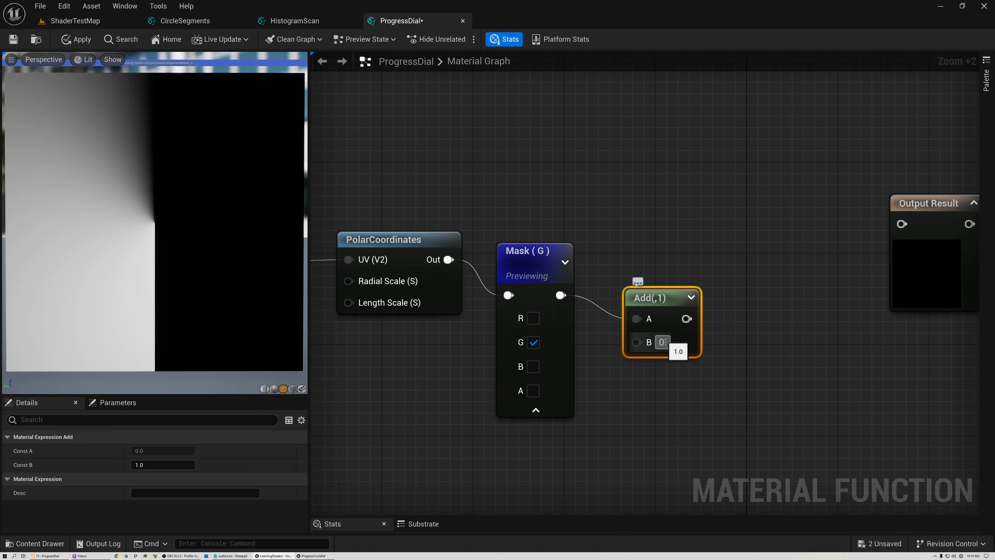
key("Return")
- Preview the Add node on the plane, and line up the mask and Add nodes closely beside PolarCoordinates
right_click(651, 299)
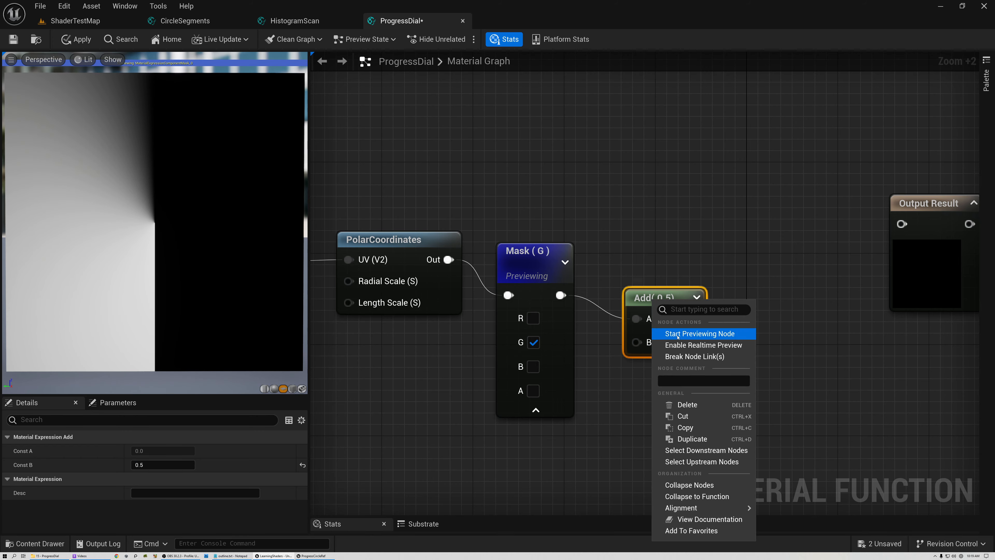
left_click(700, 334)
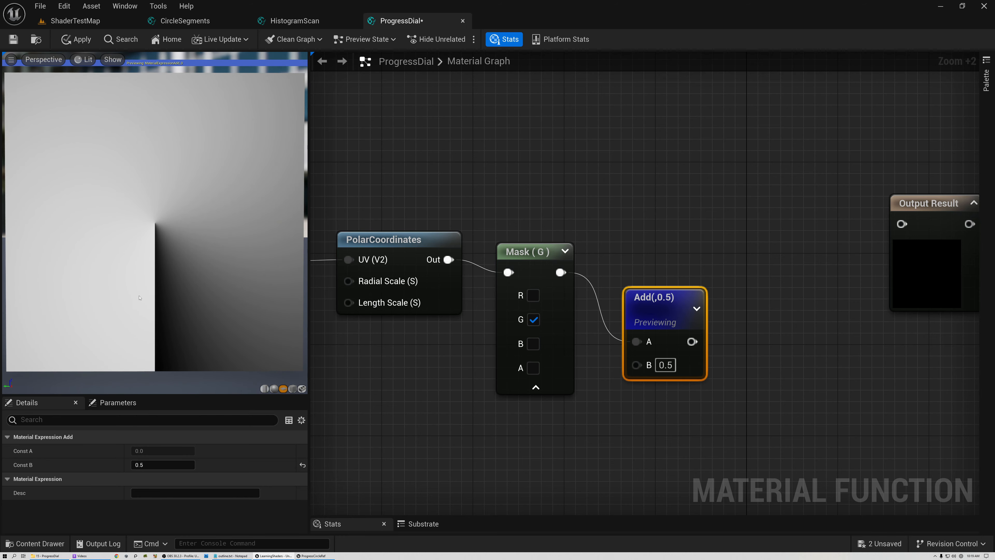
left_click_drag(680, 307, 654, 238)
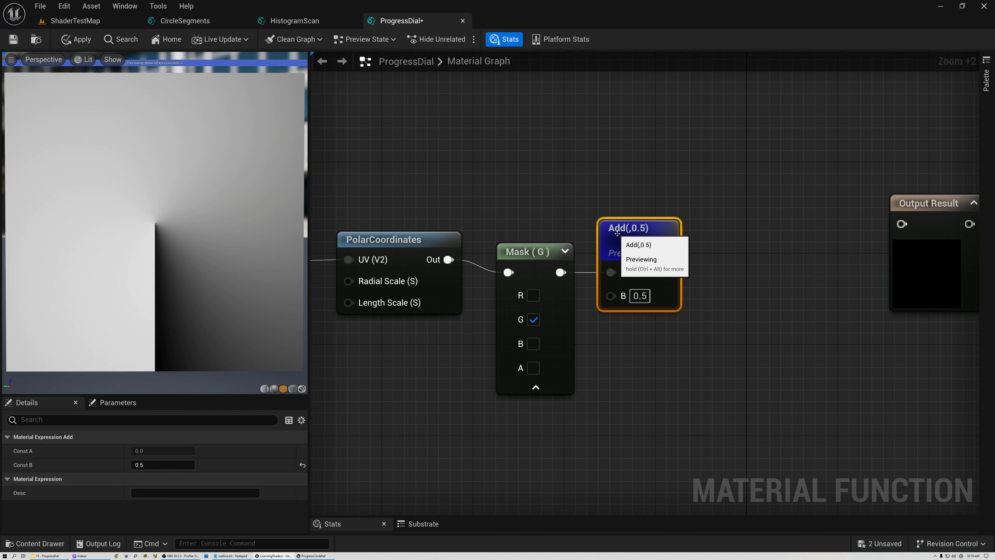
left_click_drag(519, 252, 497, 241)
left_click_drag(623, 239, 589, 228)
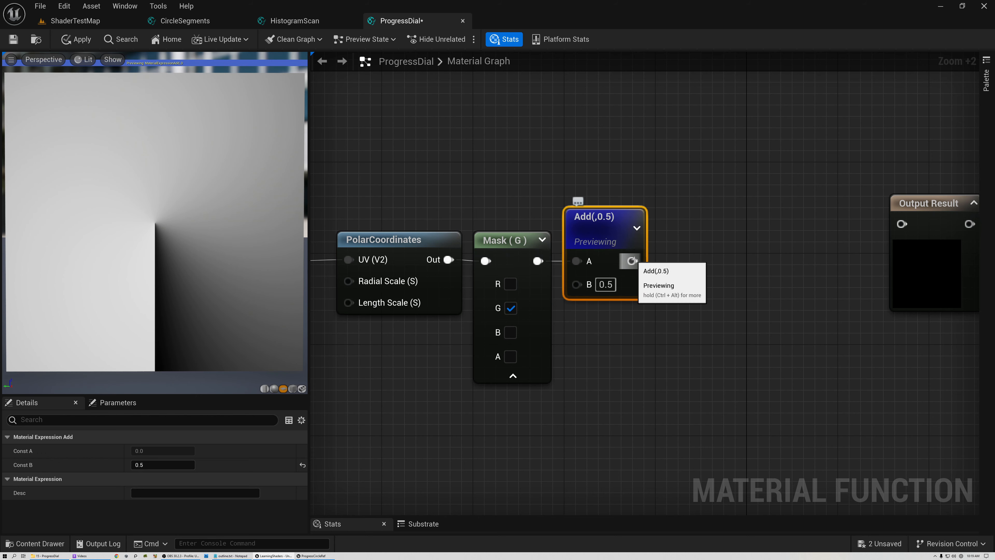
- Add a Posterize node fed by the Add output and place it slightly lower beside the Add node
left_click_drag(632, 261, 703, 256)
type("poster")
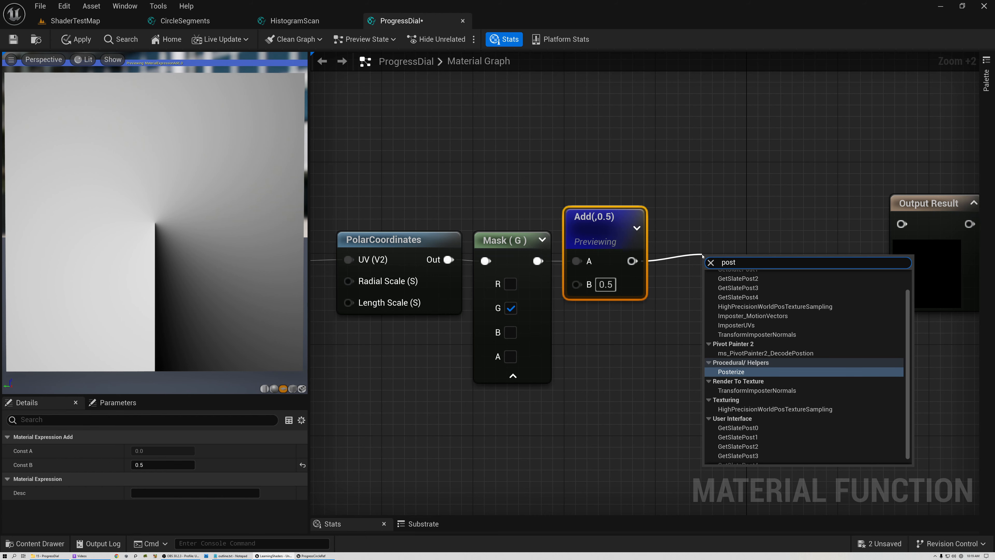
left_click(731, 321)
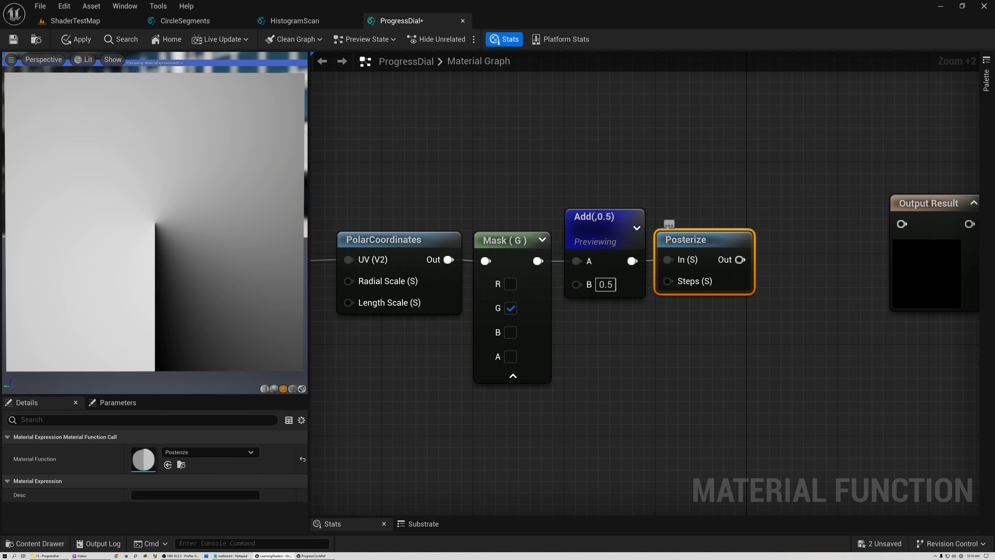
left_click_drag(668, 223, 680, 268)
- Add a FunctionInput node in the empty space below the Mask node
right_click_drag(539, 418, 562, 314)
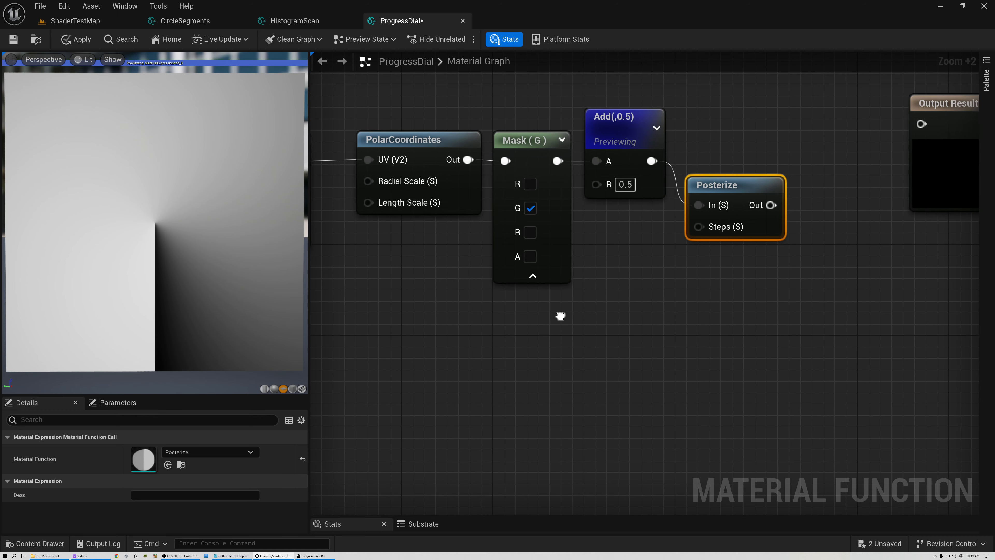
right_click(499, 315)
type("inp")
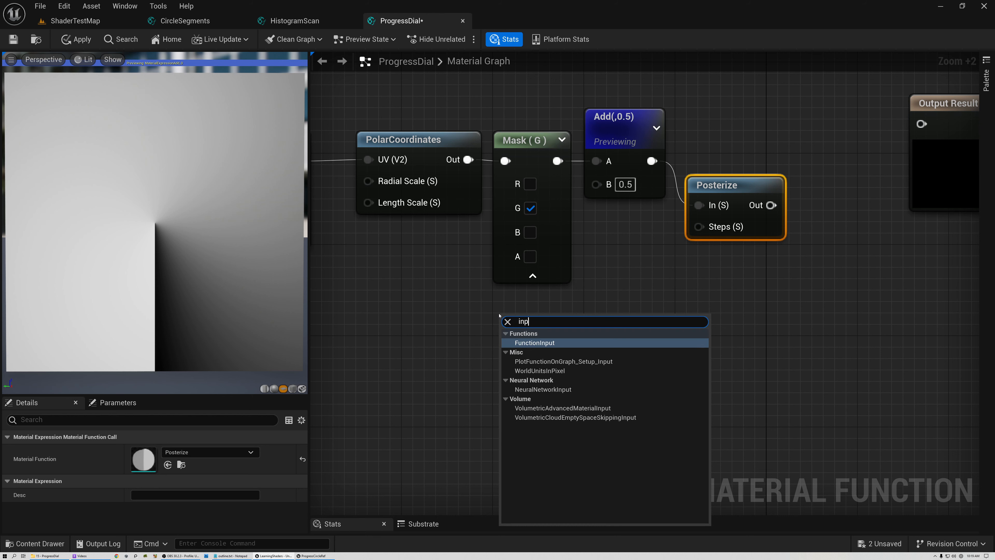
type("ut")
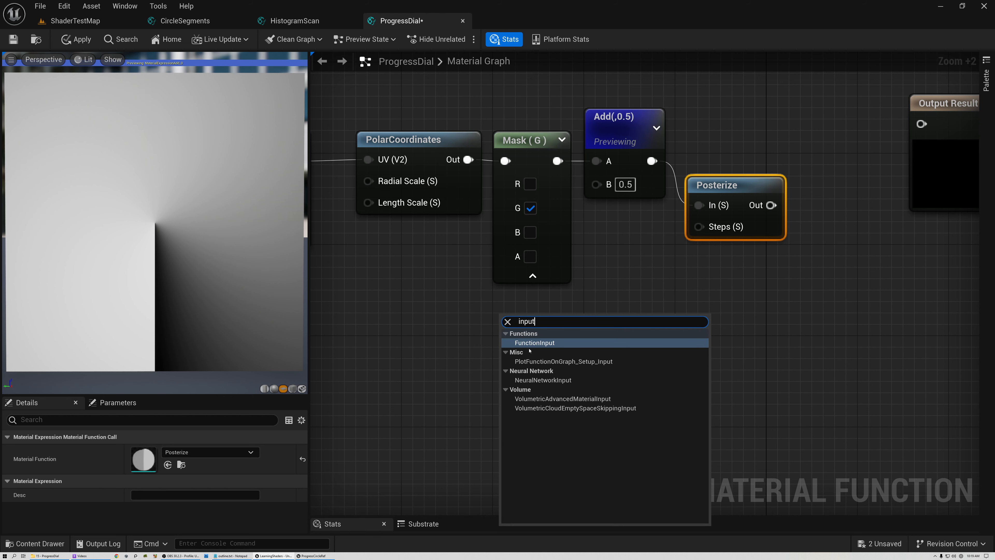
left_click(535, 342)
- Make the new function input a scalar named Steps with a preview value of 18
left_click(184, 479)
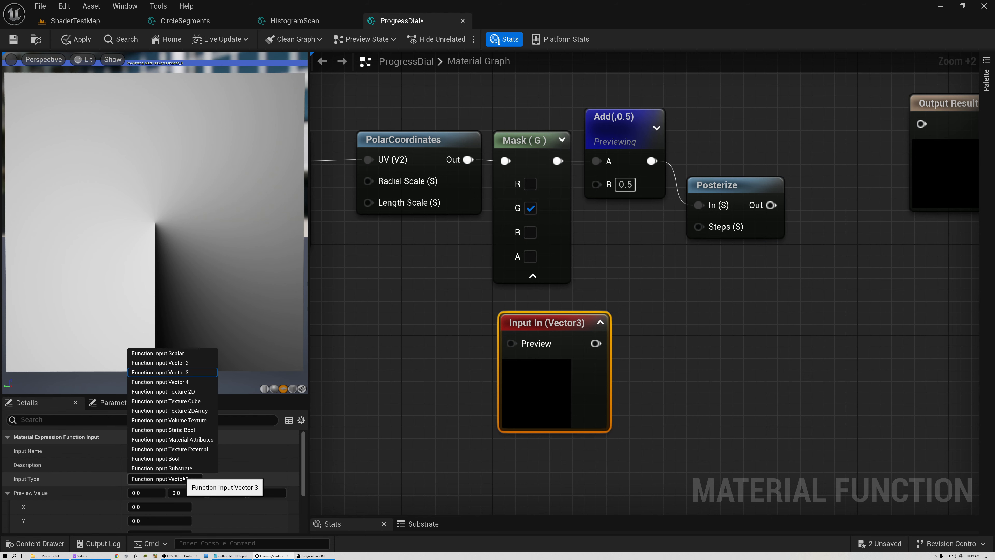
left_click(145, 352)
left_click(140, 446)
type("Steps")
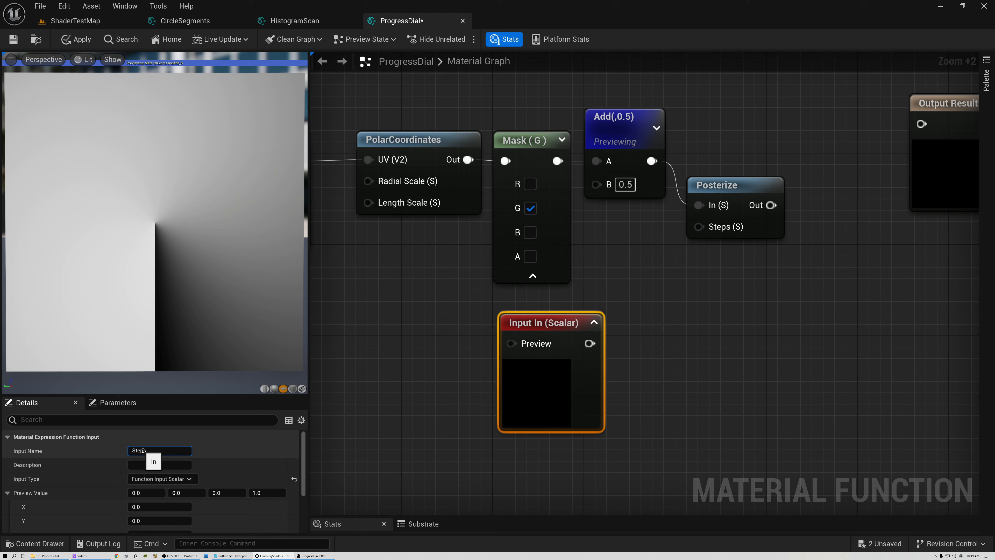
left_click(145, 492)
type("18")
key("Return")
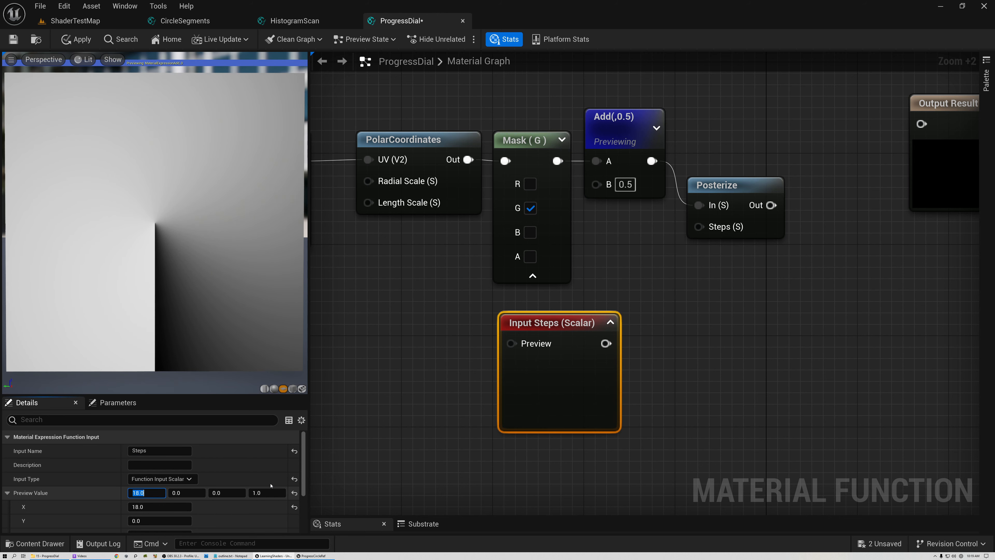
- Enable using the Steps input's preview value as default, and connect the input to Steps on the Posterize node
scroll(162, 509, "down", 3)
left_click(132, 512)
left_click(610, 323)
left_click_drag(604, 344, 699, 226)
- Preview the Posterize node and tidy the layout of the Add, Posterize and Steps input nodes
right_click(725, 187)
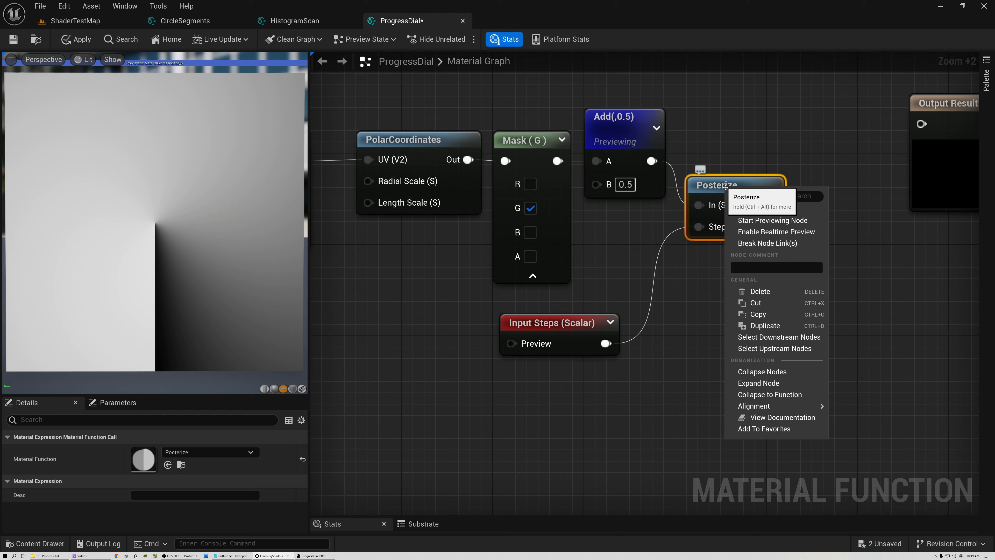
left_click(744, 221)
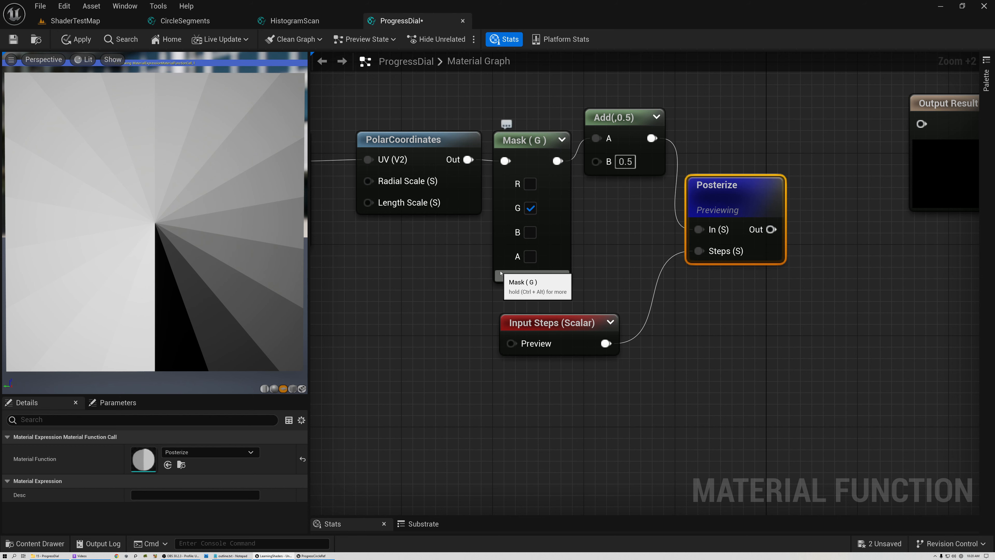
right_click_drag(627, 238, 474, 300)
left_click_drag(479, 188, 479, 210)
left_click_drag(566, 261, 578, 203)
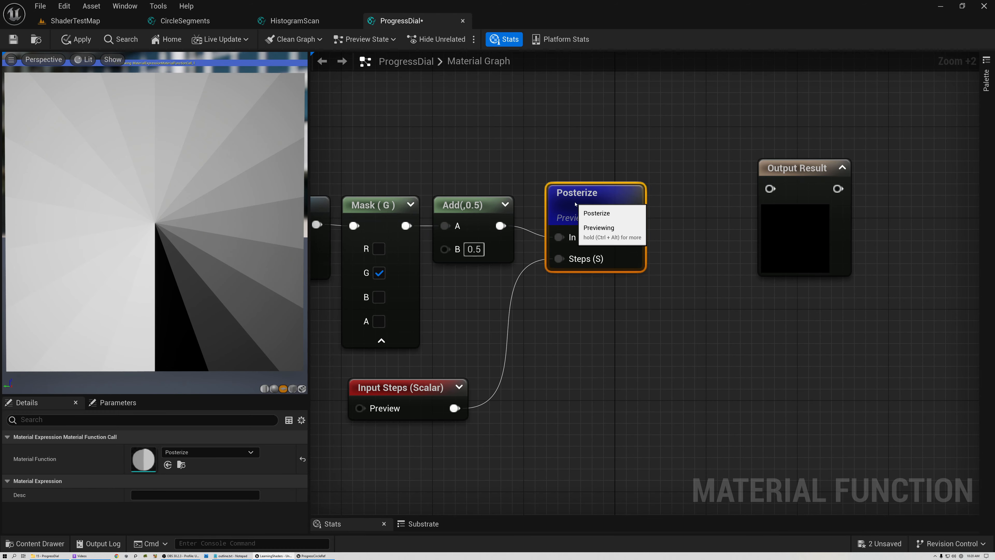
left_click_drag(400, 390, 439, 379)
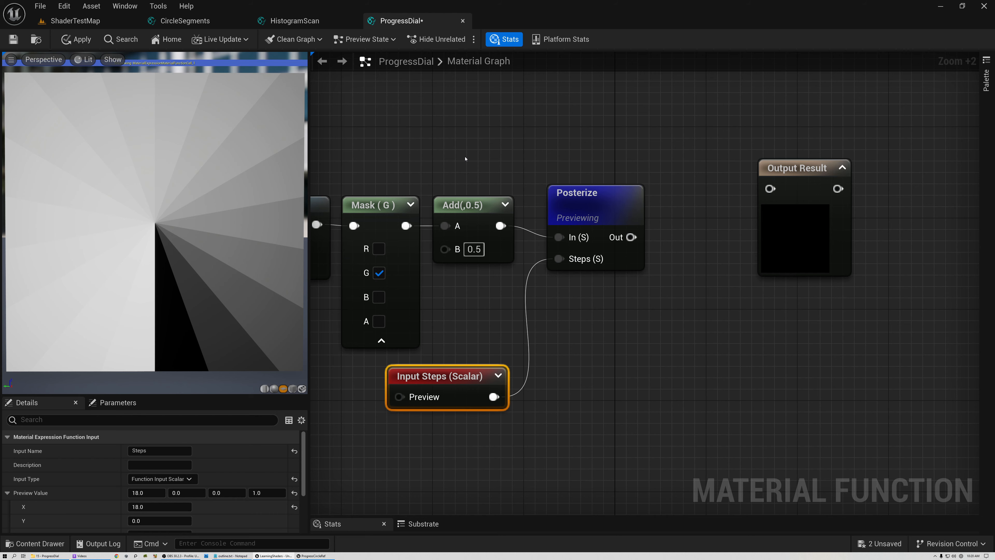
- Make room before Output Result, add a HistogramScan function there, and feed Posterize's output into its Gradient
left_click_drag(784, 164, 893, 180)
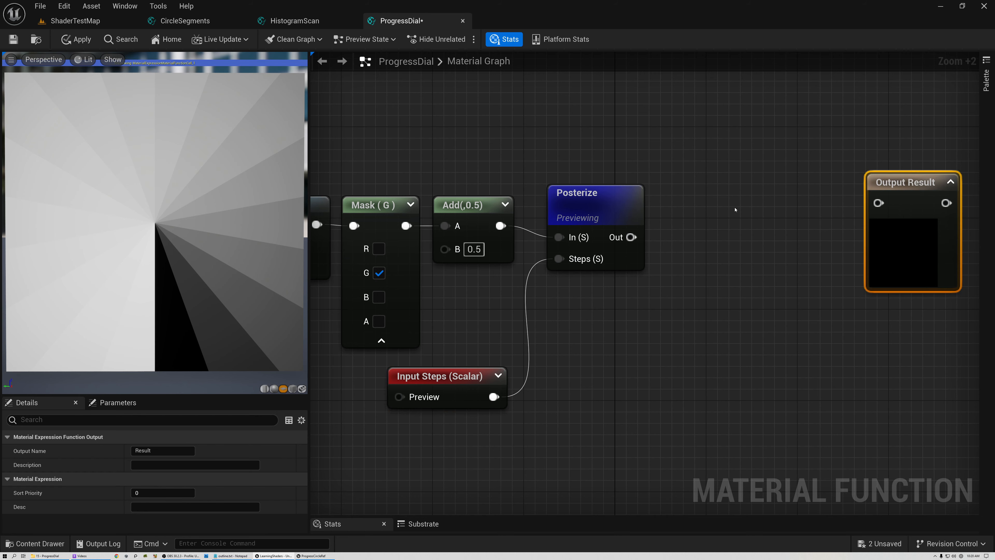
right_click(735, 209)
type("hist")
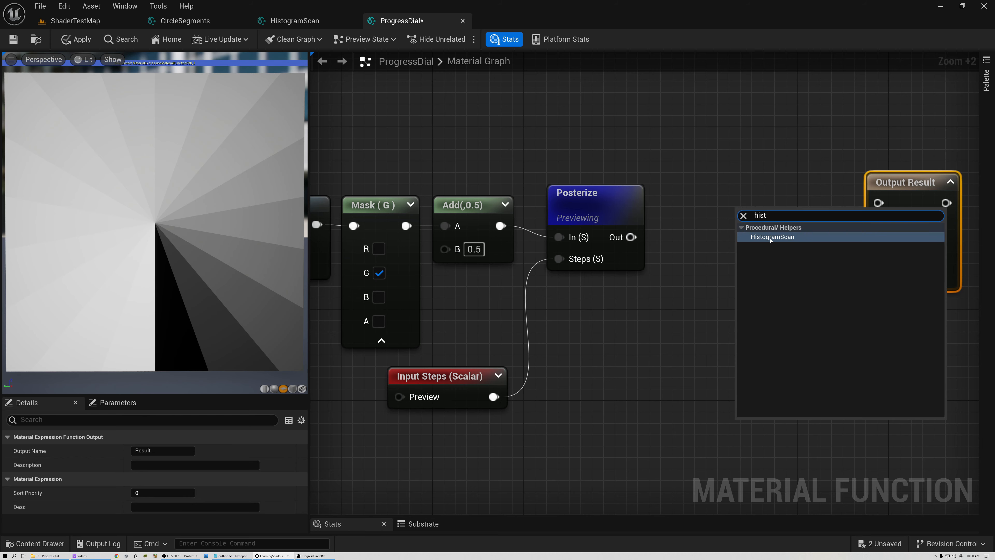
left_click(771, 237)
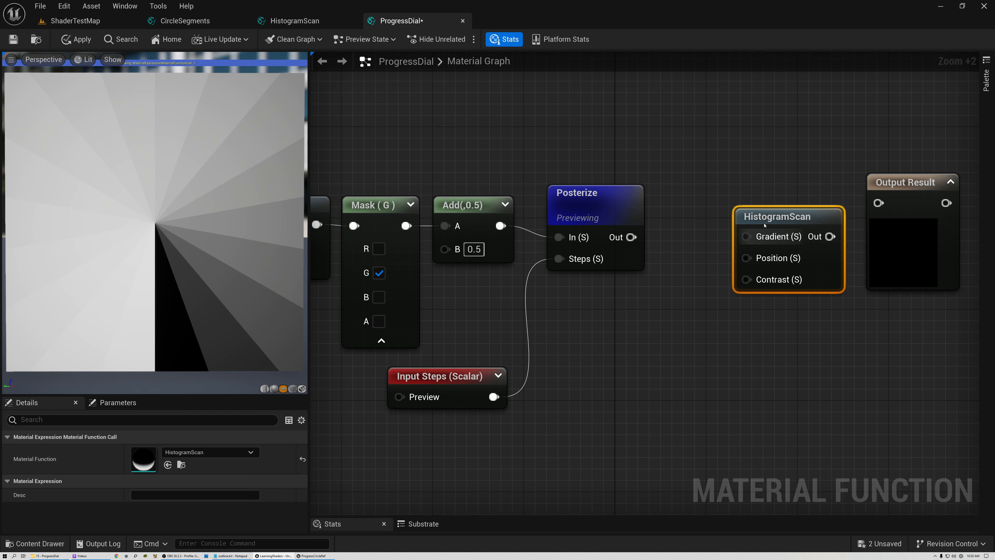
left_click_drag(747, 214, 734, 305)
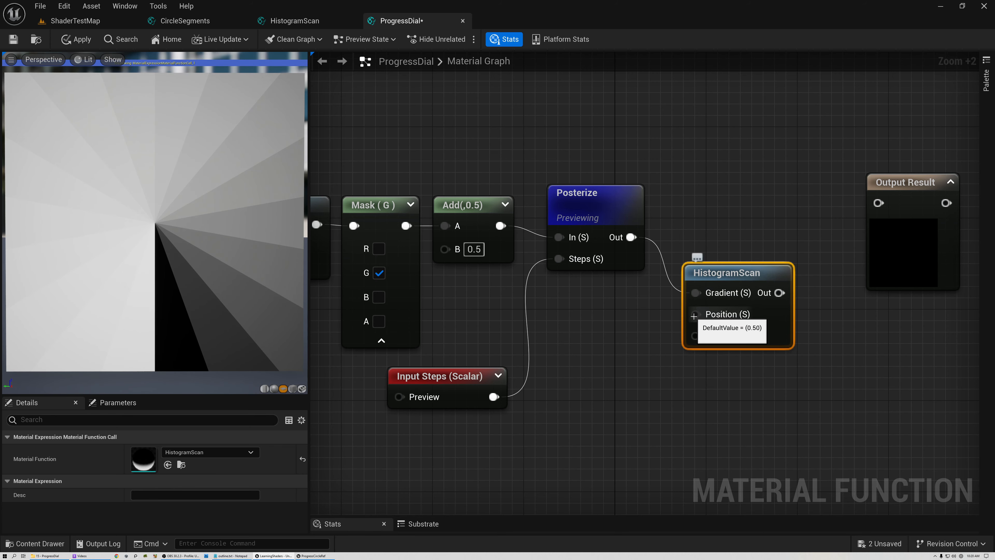
- Connect the HistogramScan output to Output Result and preview the HistogramScan node
left_click_drag(779, 292, 900, 196)
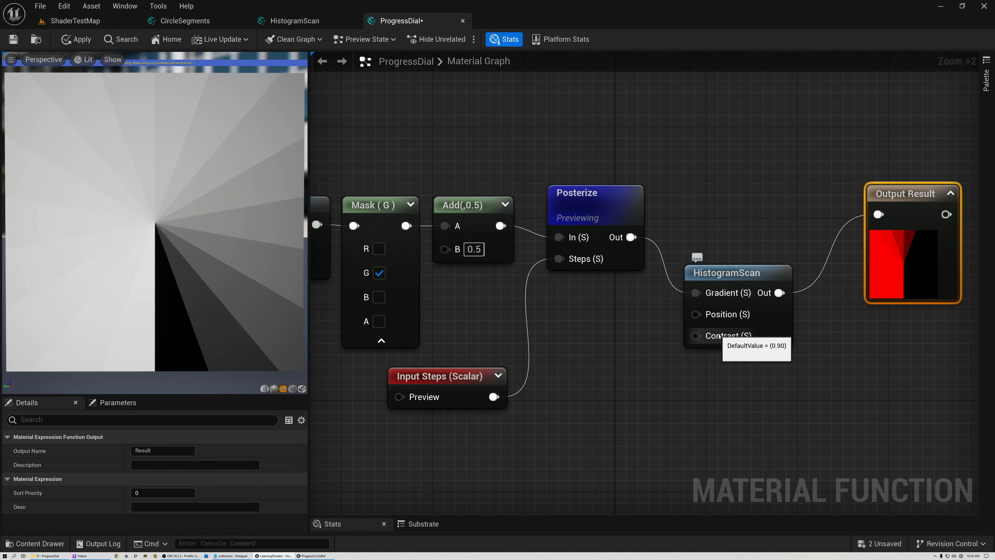
right_click(726, 274)
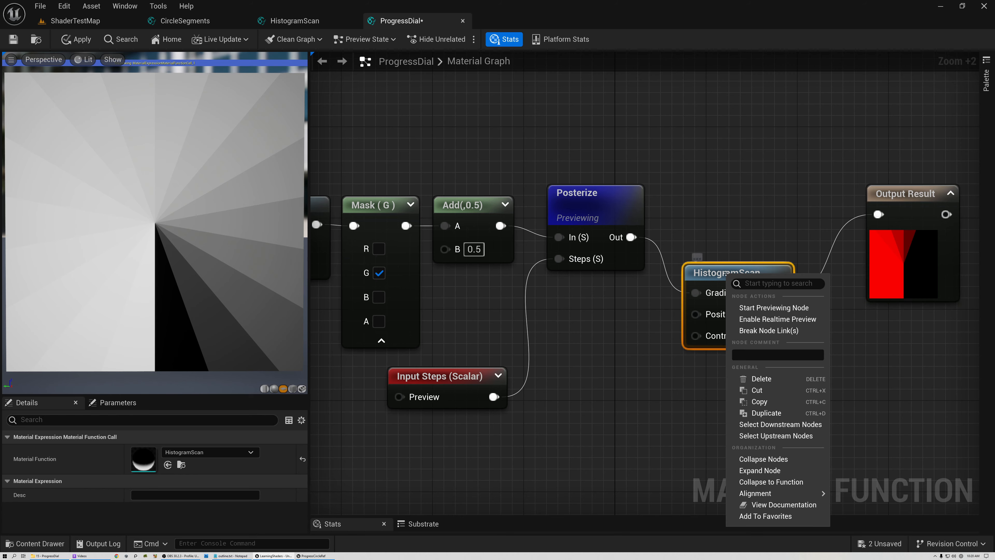
left_click(764, 307)
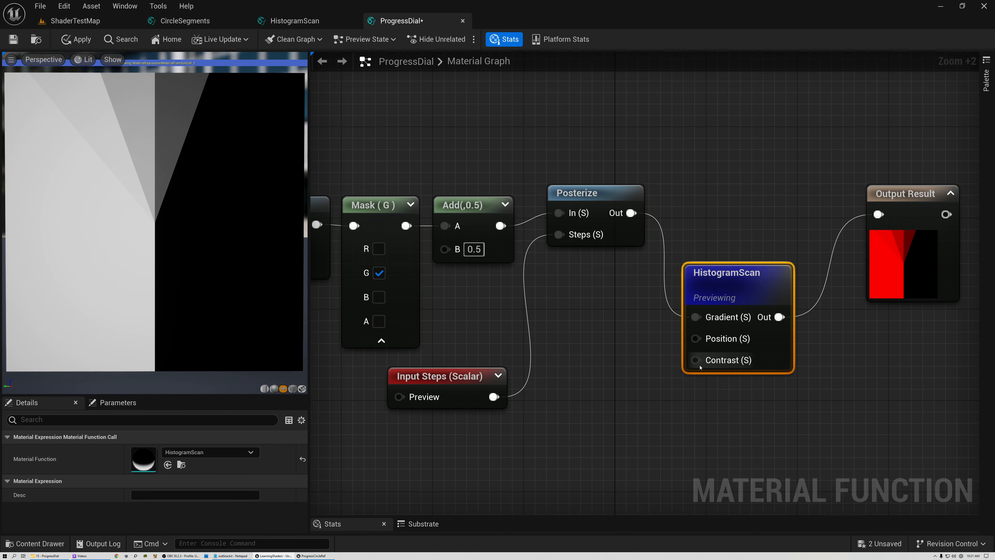
- Add a constant with value 1 and connect it to the Contrast input of HistogramScan
key("1")
left_click(594, 355)
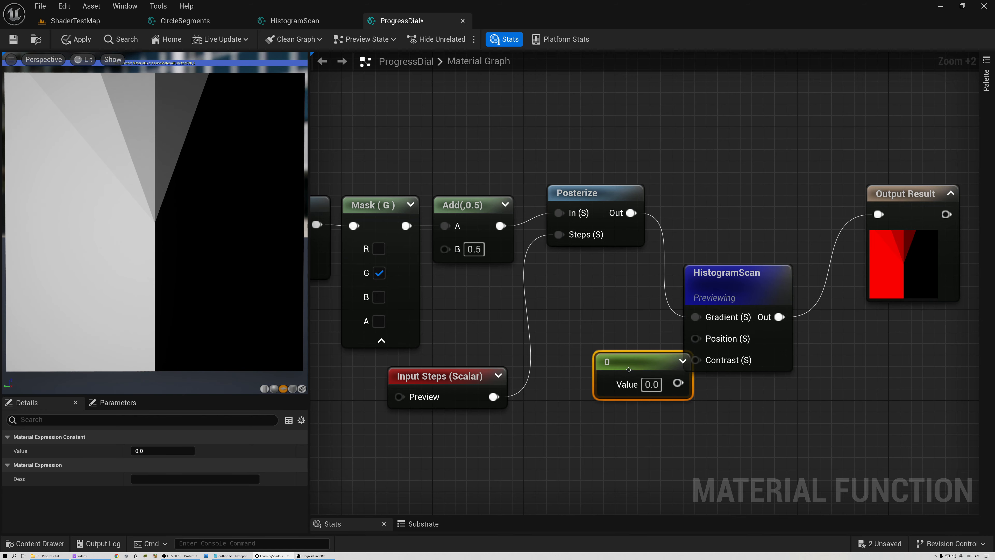
left_click_drag(638, 365, 602, 366)
left_click(621, 387)
type("1")
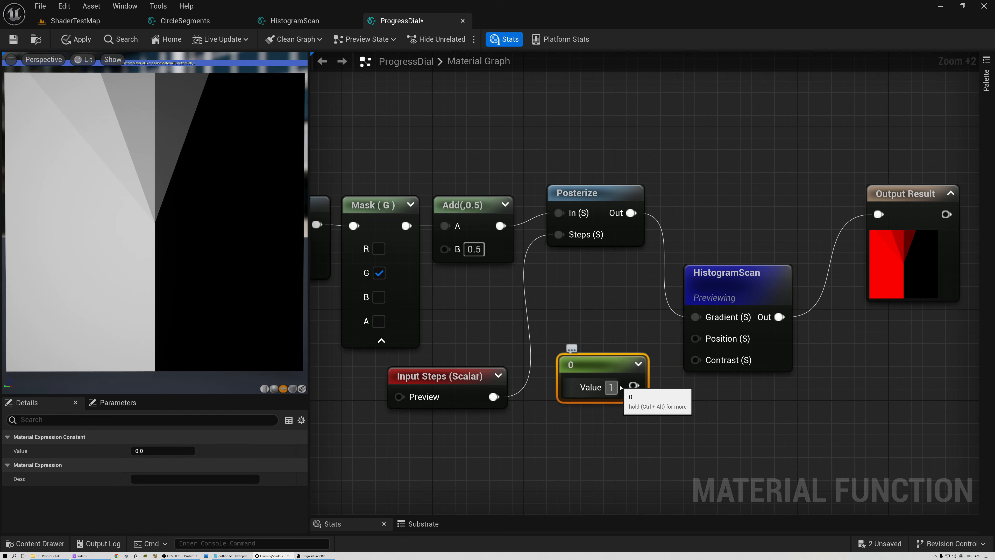
left_click_drag(640, 386, 696, 361)
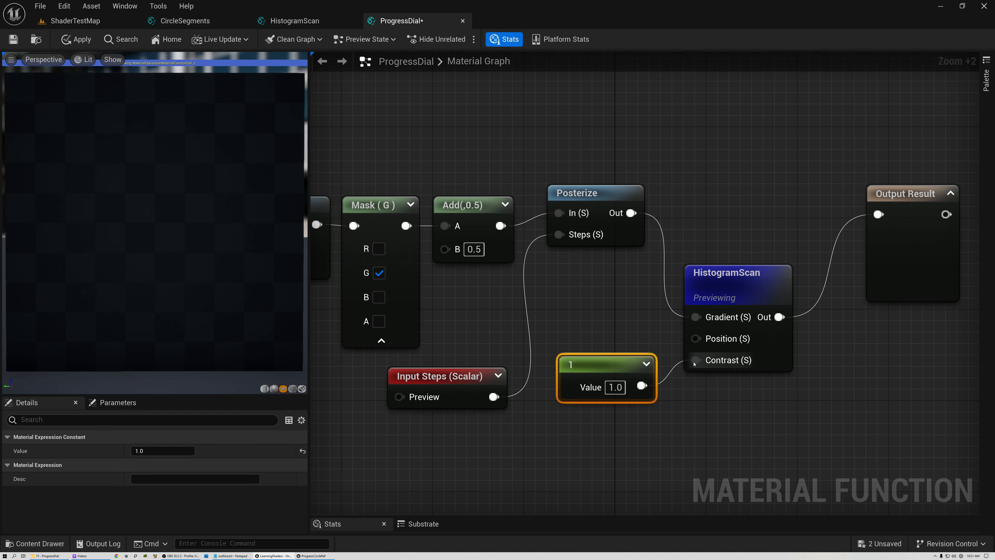
left_click_drag(612, 364, 625, 363)
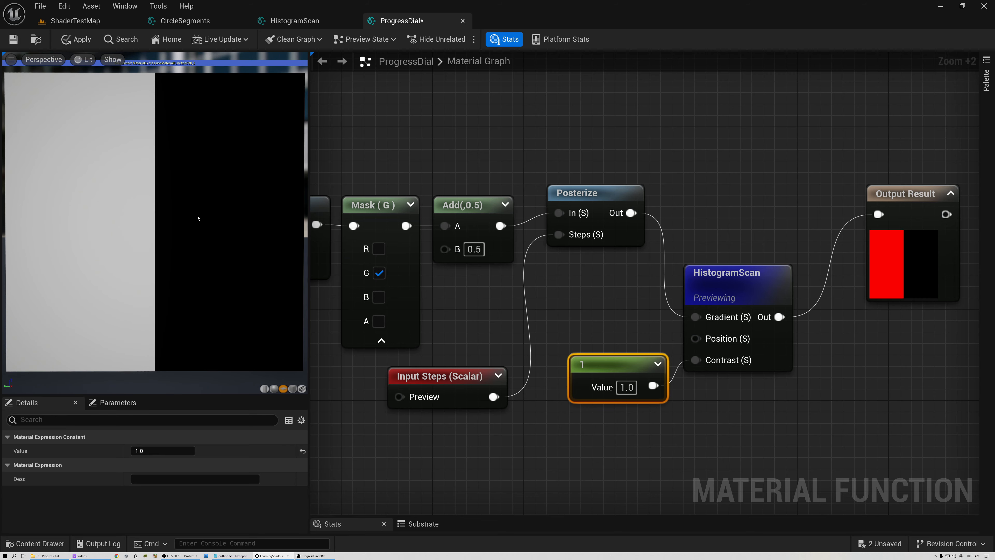
- Compare the Posterize preview with HistogramScan's, ending with HistogramScan as the previewed node
right_click(586, 191)
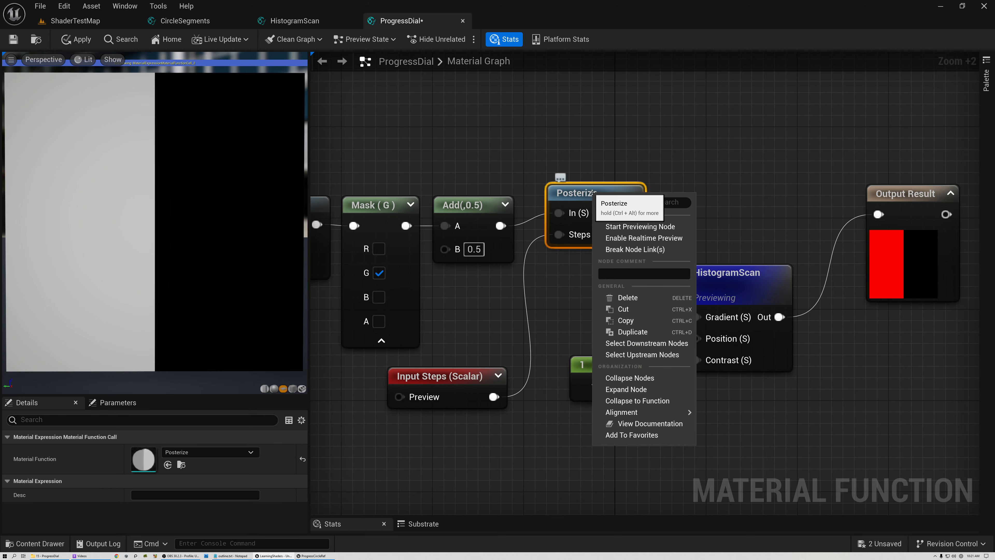
left_click(644, 224)
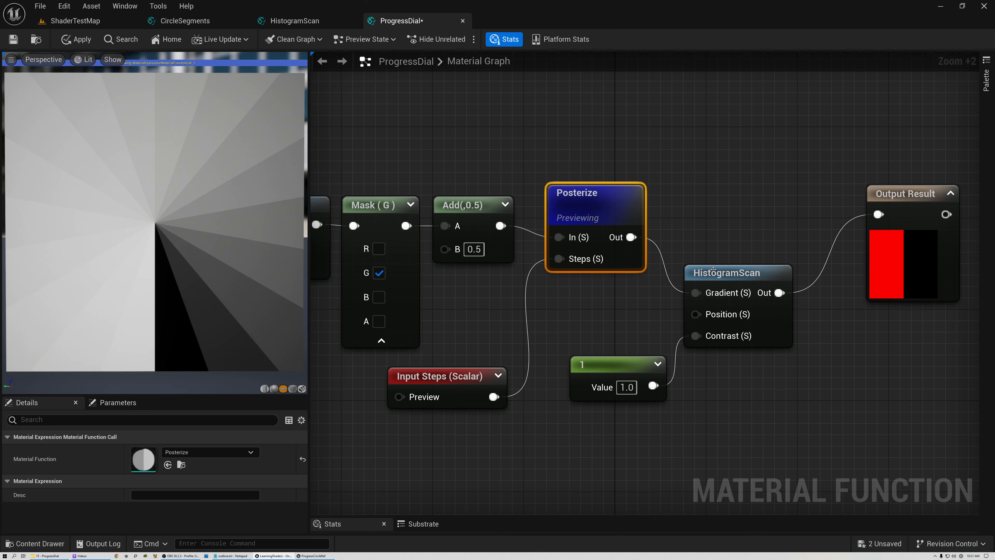
left_click(720, 274)
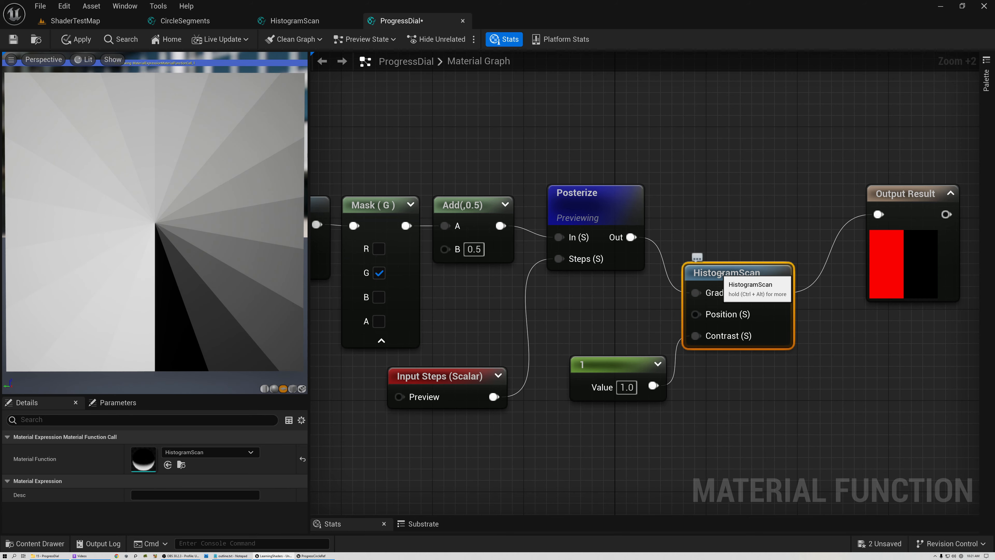
right_click(720, 273)
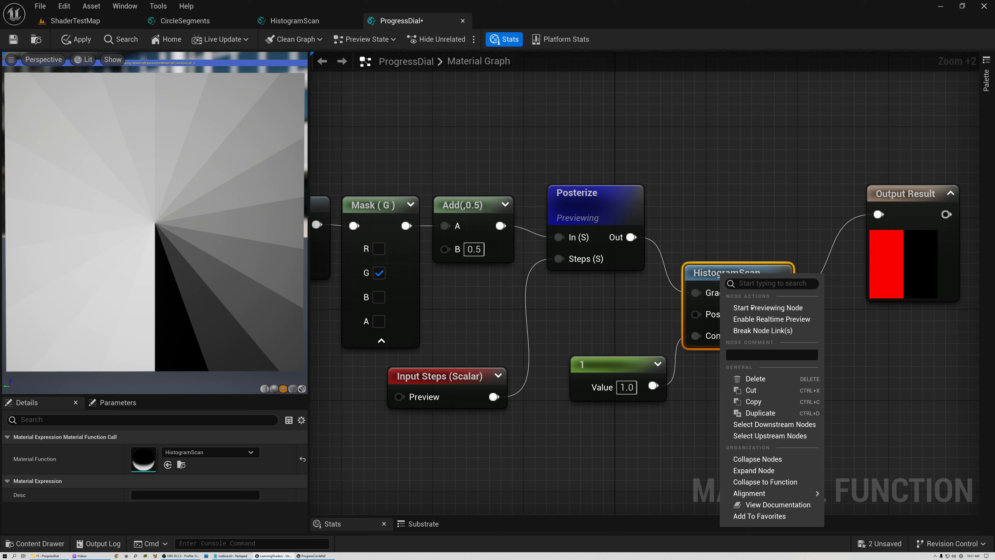
left_click(753, 308)
- Move the constant 1 node lower and place the Steps input node directly beneath the Add node
left_click(595, 364)
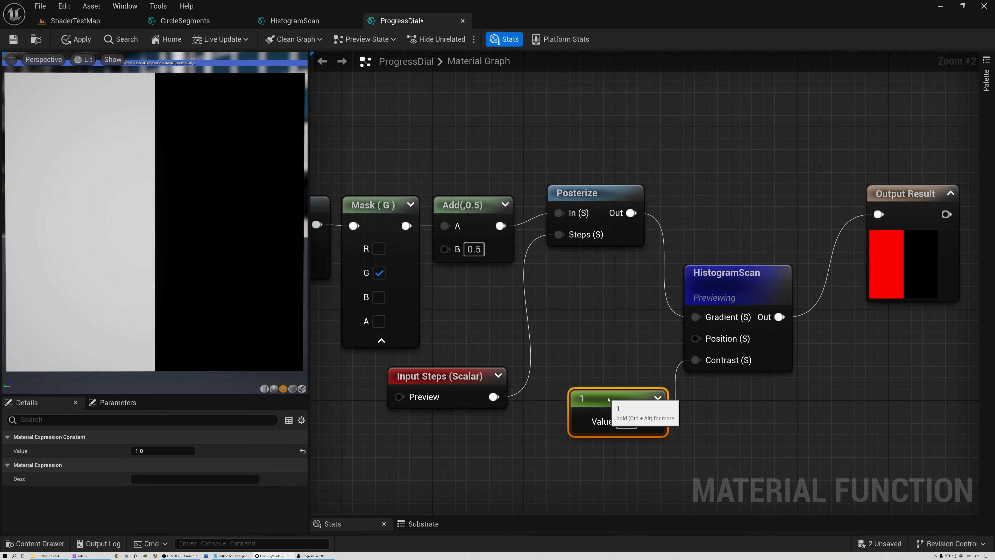
right_click_drag(591, 312, 655, 249)
left_click_drag(533, 313, 577, 237)
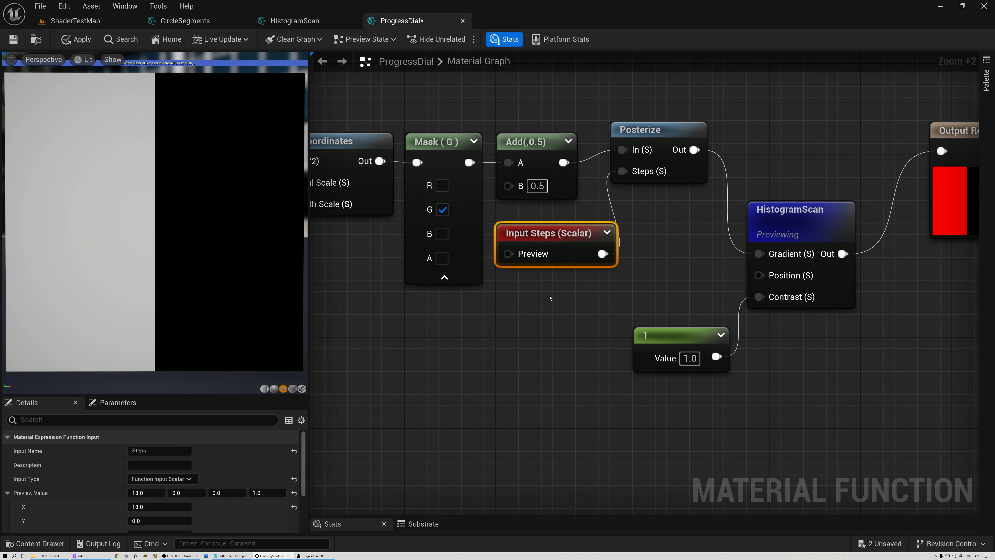
left_click(562, 298)
left_click_drag(607, 298, 762, 272)
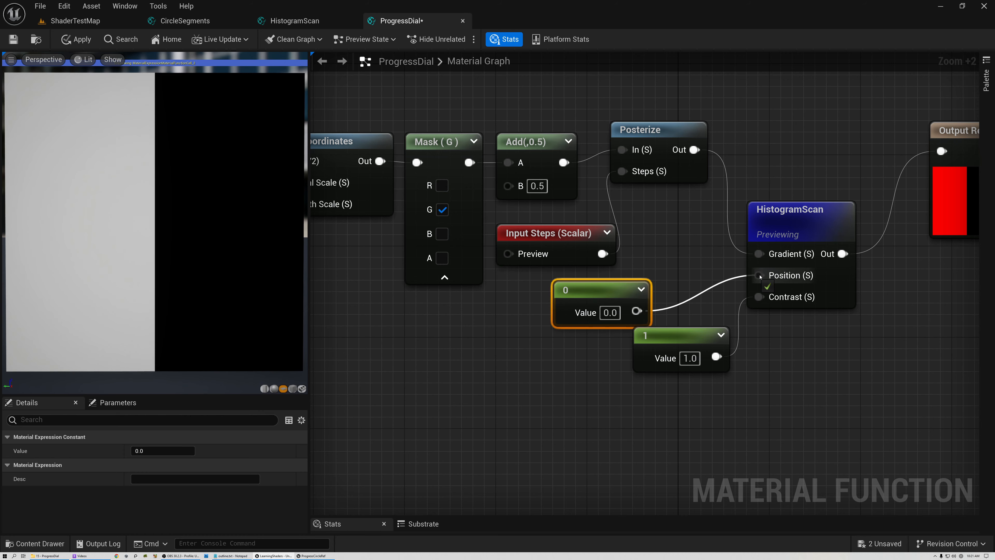
left_click_drag(606, 302, 595, 302)
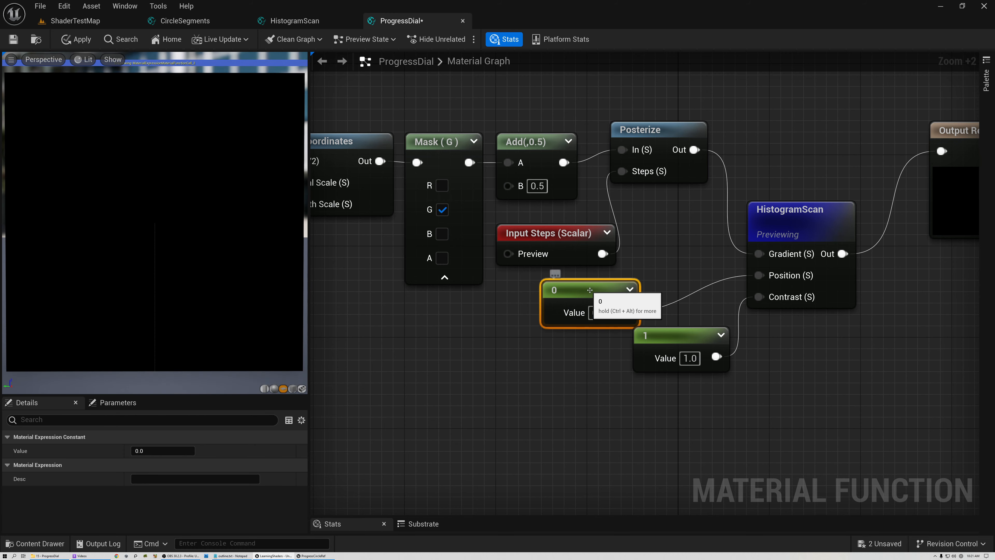
key("Delete")
- Add a FunctionInput node below the Steps input, with type Function Input Scalar and the name Position
right_click(551, 299)
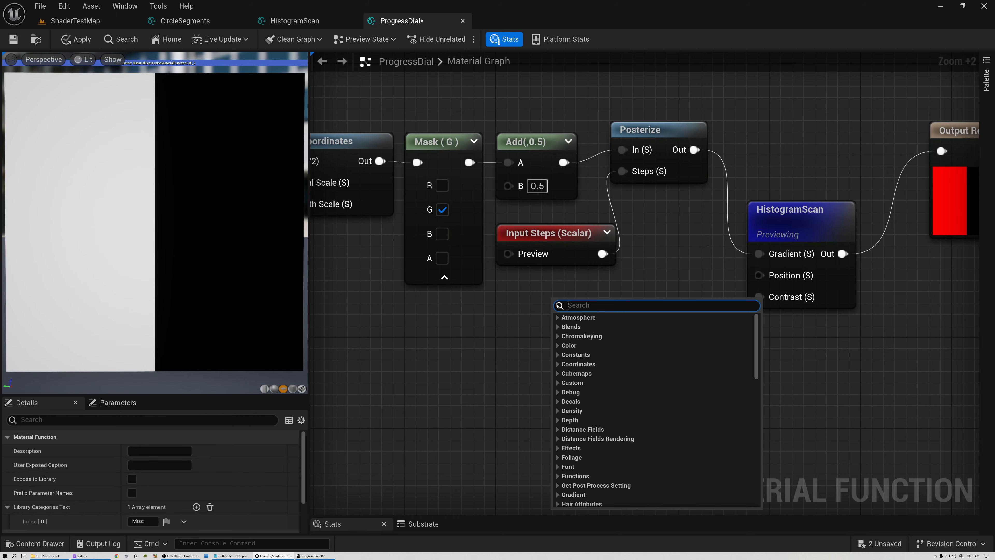
type("input")
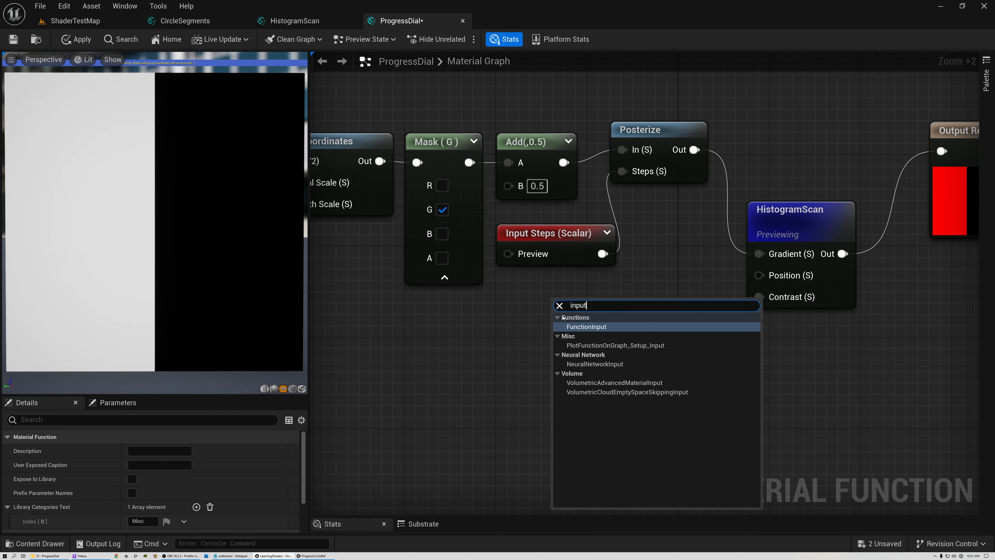
left_click(586, 326)
left_click_drag(591, 304, 548, 298)
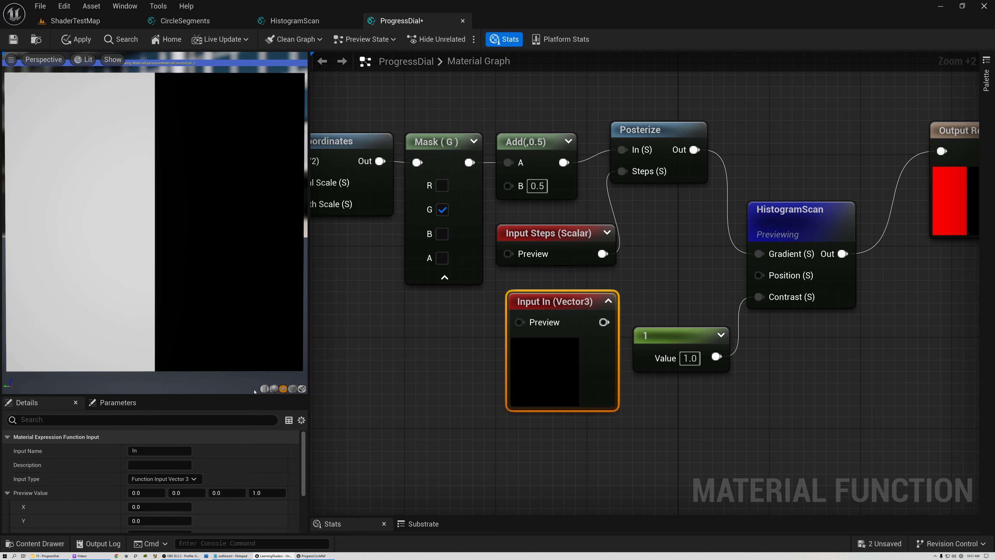
left_click(164, 478)
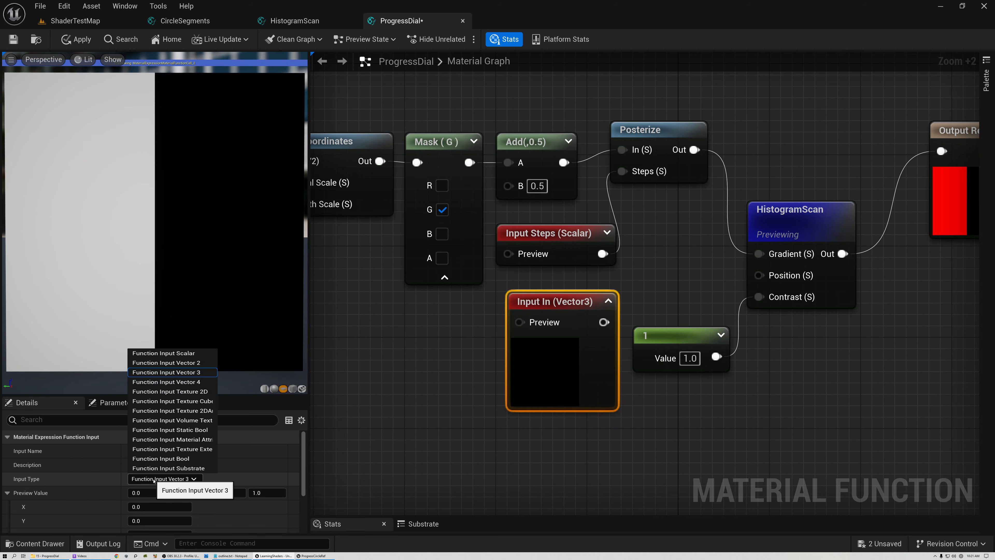
left_click(161, 354)
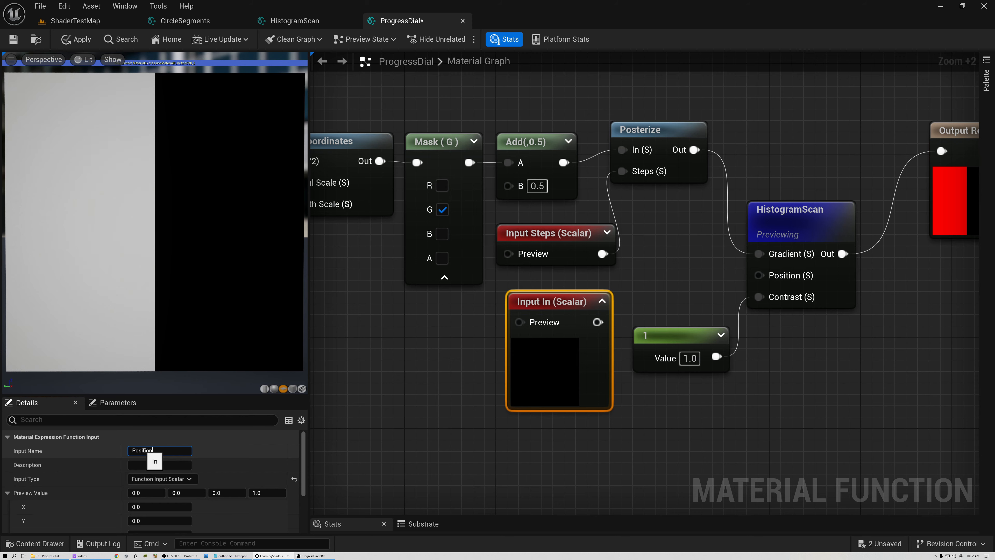
key("Return")
- Set the new scalar input's preview value to 0.5 and connect it to Position on HistogramScan
left_click(145, 493)
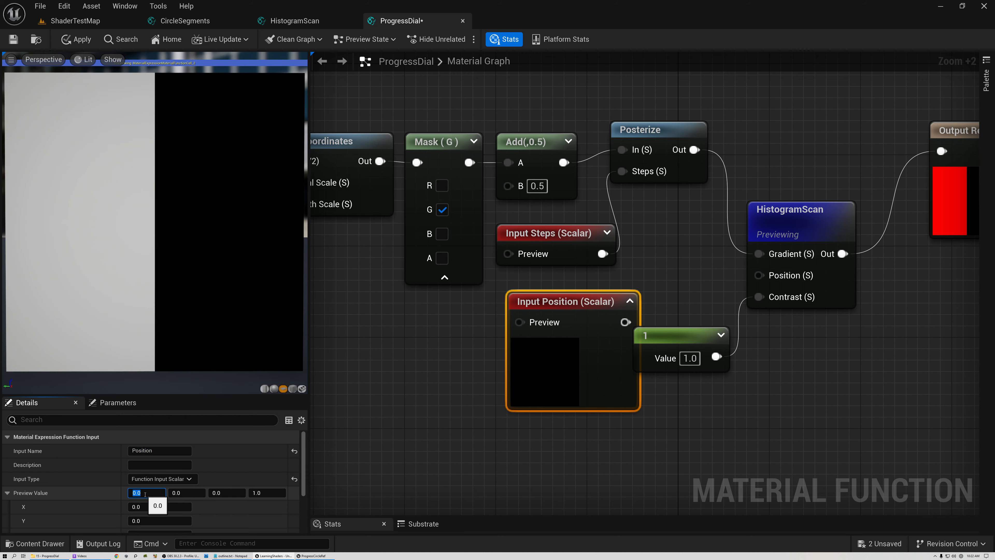
type("0.5")
key("Return")
scroll(157, 490, "down", 2)
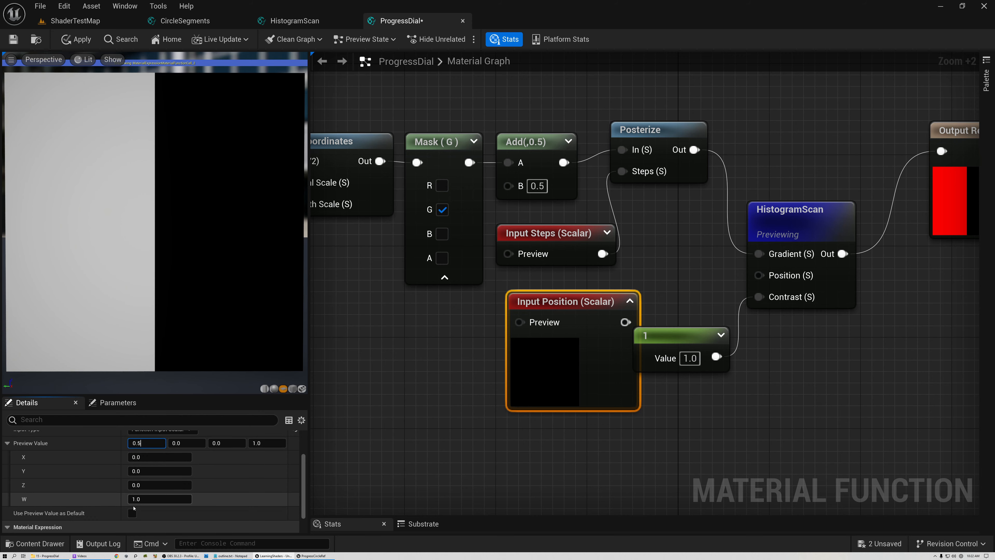
scroll(166, 489, "up", 3)
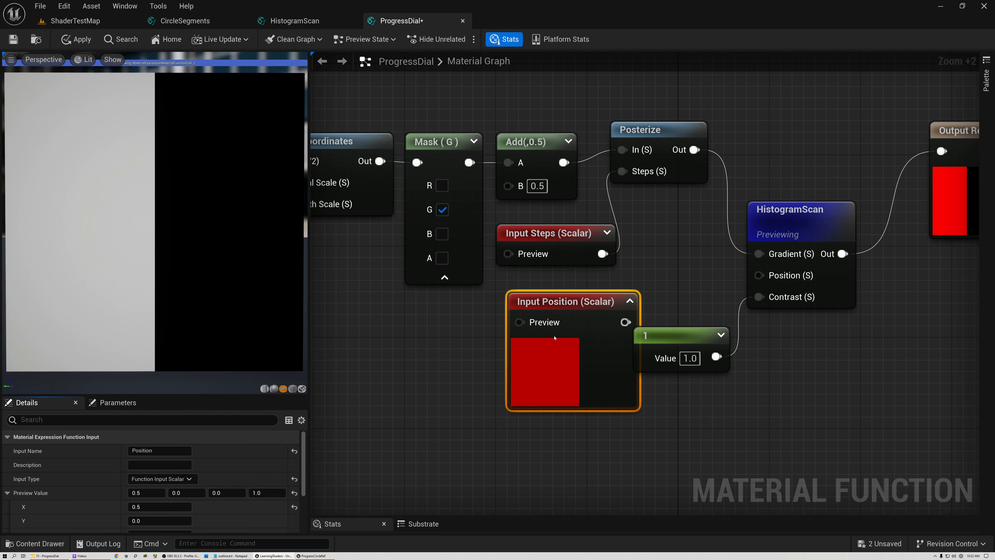
left_click_drag(634, 318, 760, 276)
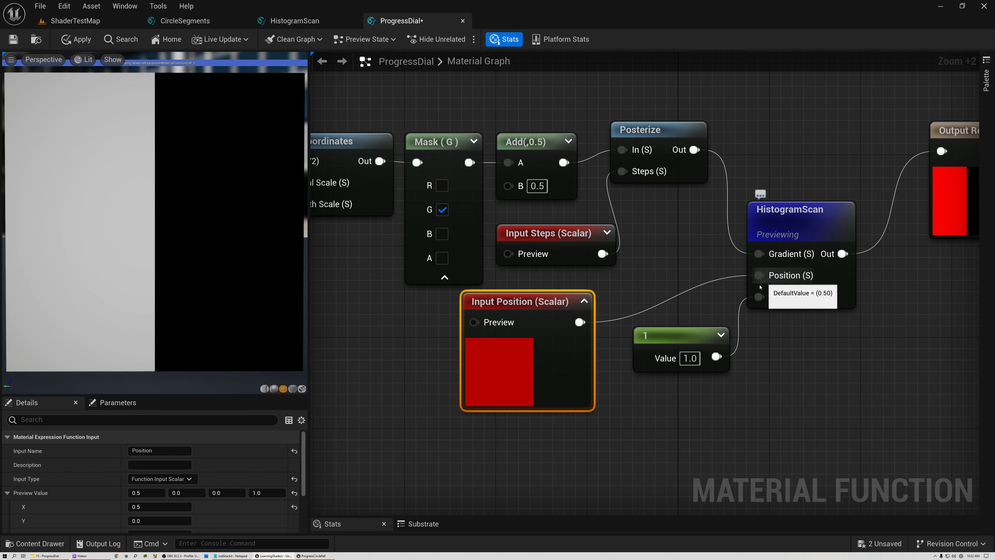
- Rename the Position input to Progress and adjust its preview value to about 0.61
left_click(142, 450)
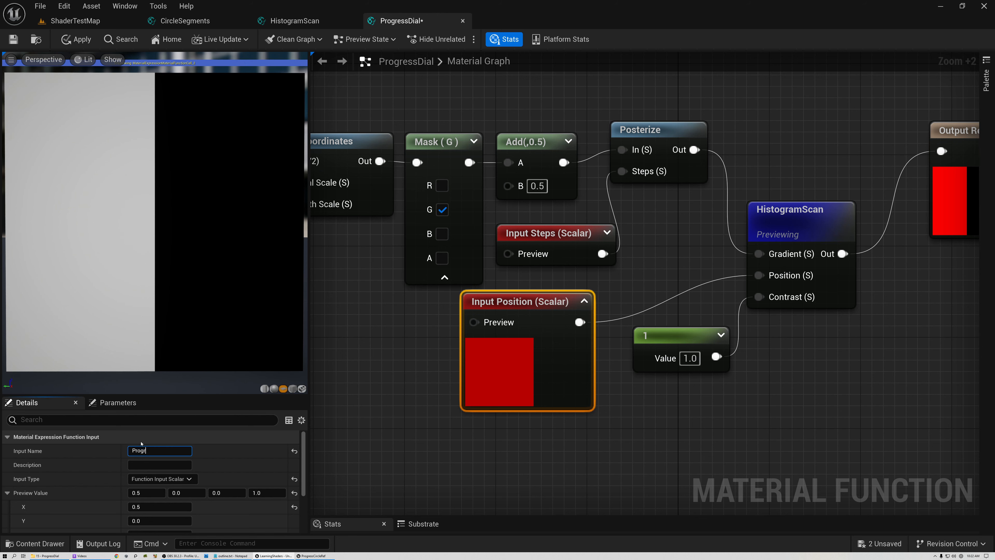
key("Return")
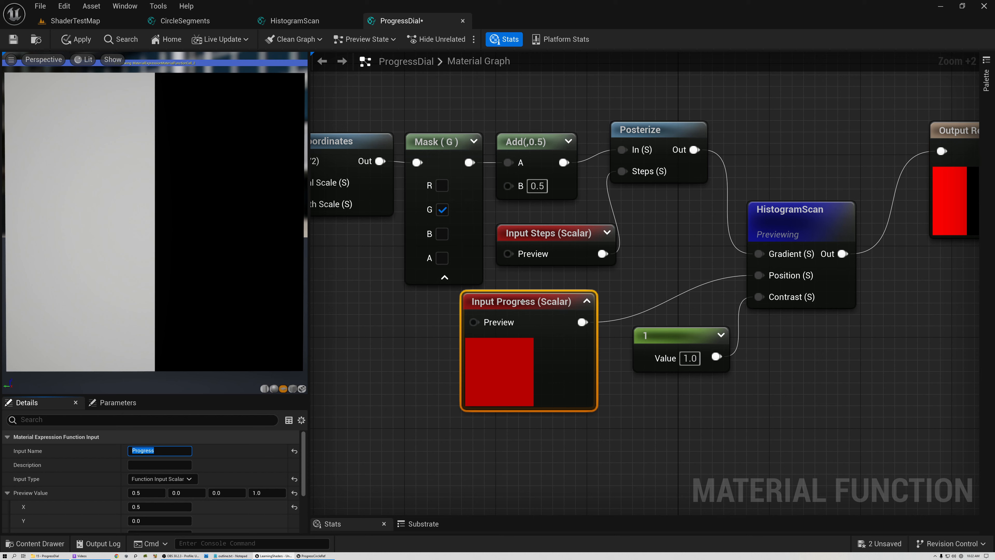
mouse_move(136, 492)
left_mouse_down()
mouse_move(94, 493)
mouse_move(160, 493)
mouse_move(144, 492)
left_mouse_up()
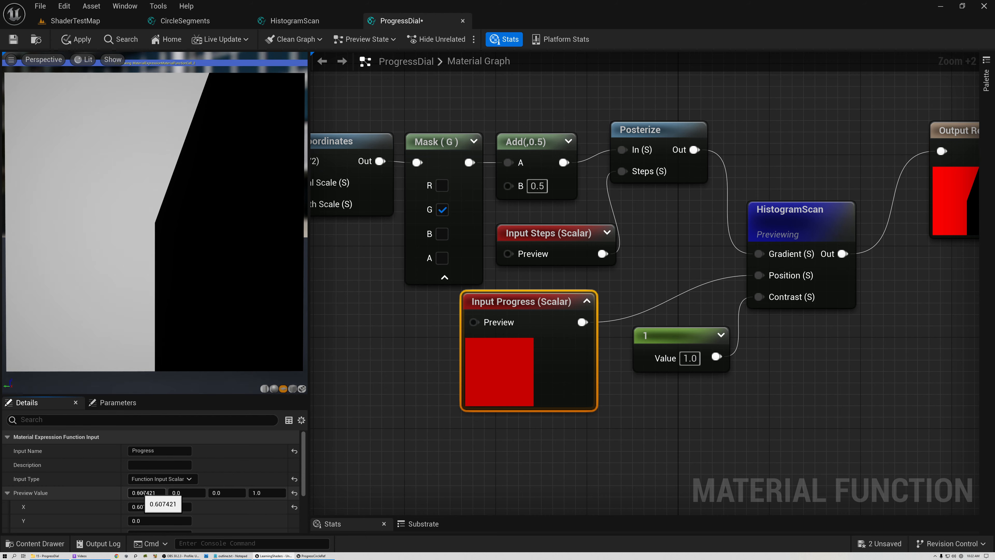
- Raise the Progress preview value to about 0.93 and add a Time node beside the Progress input
left_click_drag(143, 492, 146, 493)
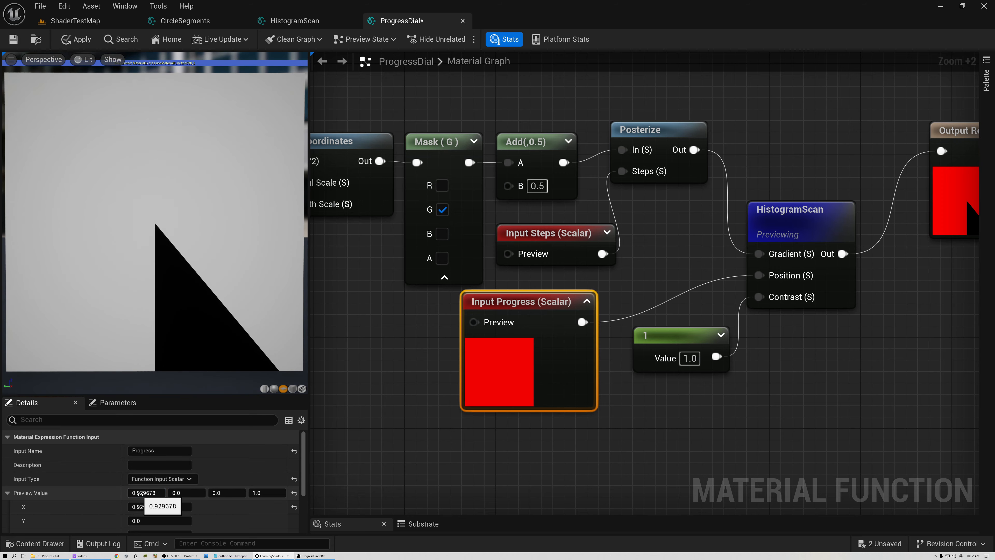
right_click_drag(447, 321, 491, 310)
right_click(491, 310)
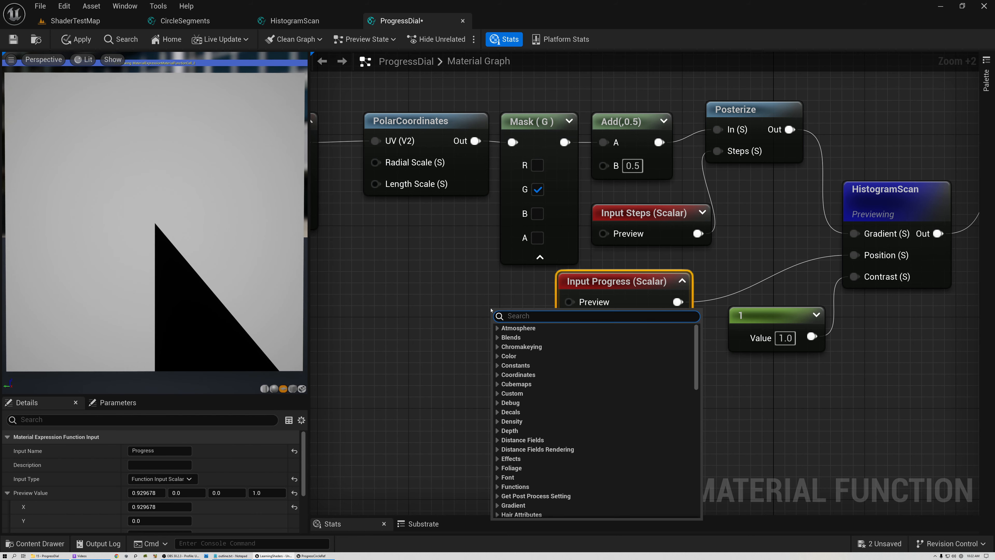
type("time")
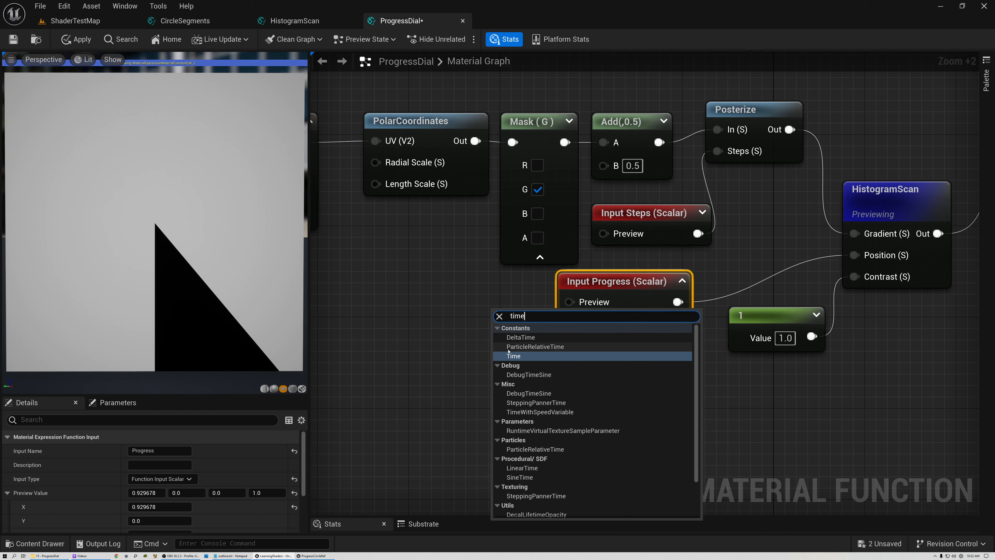
left_click(513, 356)
left_click_drag(489, 310, 387, 335)
- Feed Time through a Multiply with B 0.1 and a Sine node into Position on HistogramScan
left_click_drag(423, 369, 477, 370)
type("sine")
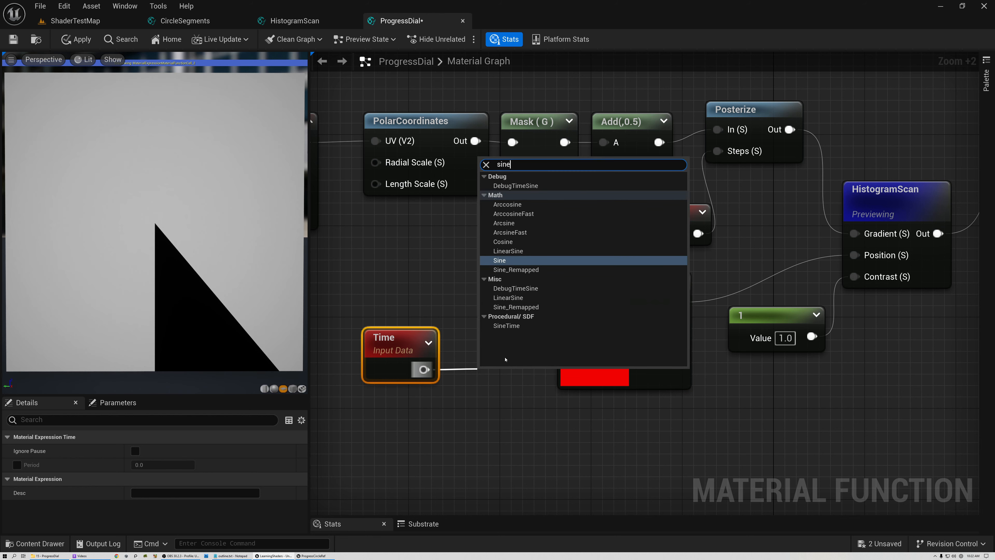
left_click(505, 260)
left_click_drag(498, 383, 854, 255)
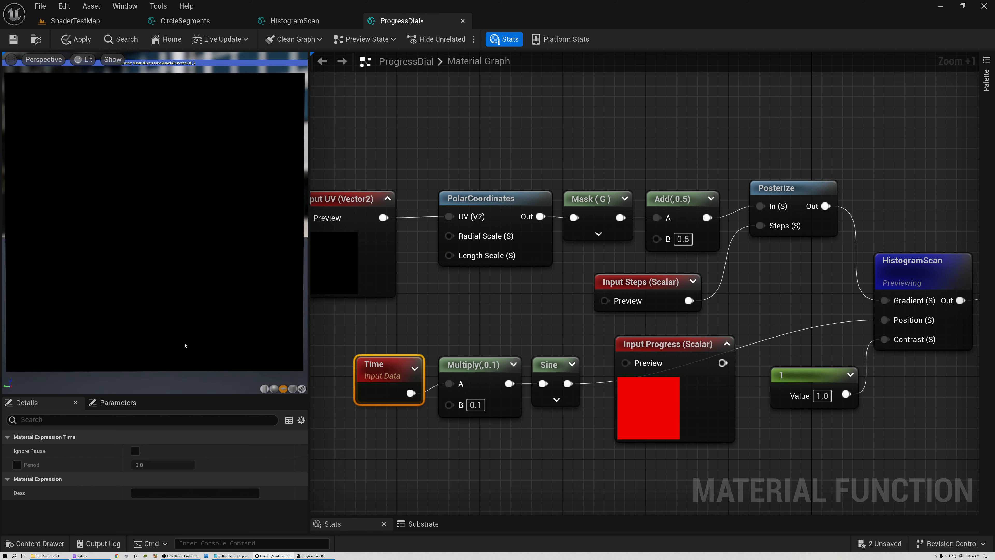
- Move the Posterize node slightly down so it lines up with the Add node
right_click(886, 262)
left_click(849, 285)
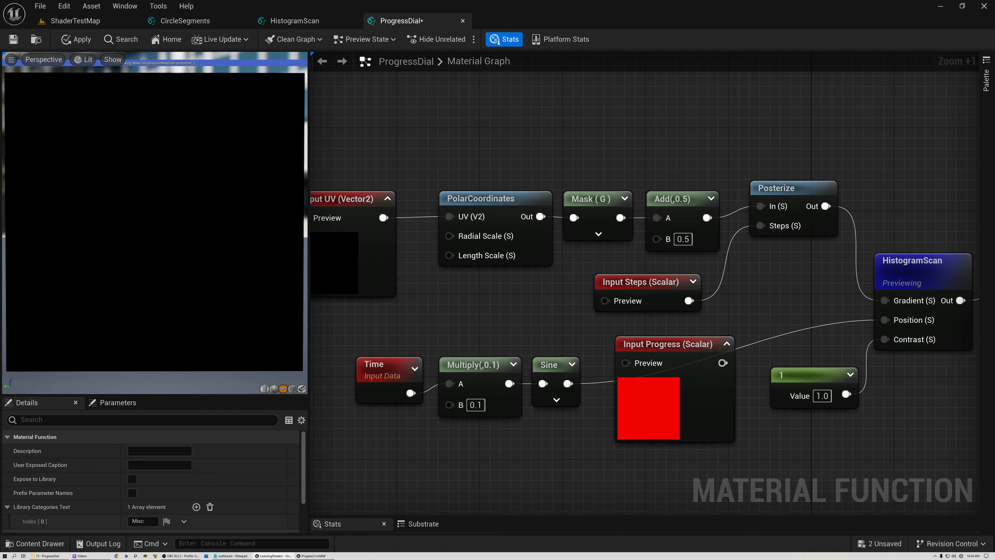
right_click_drag(573, 270, 462, 267)
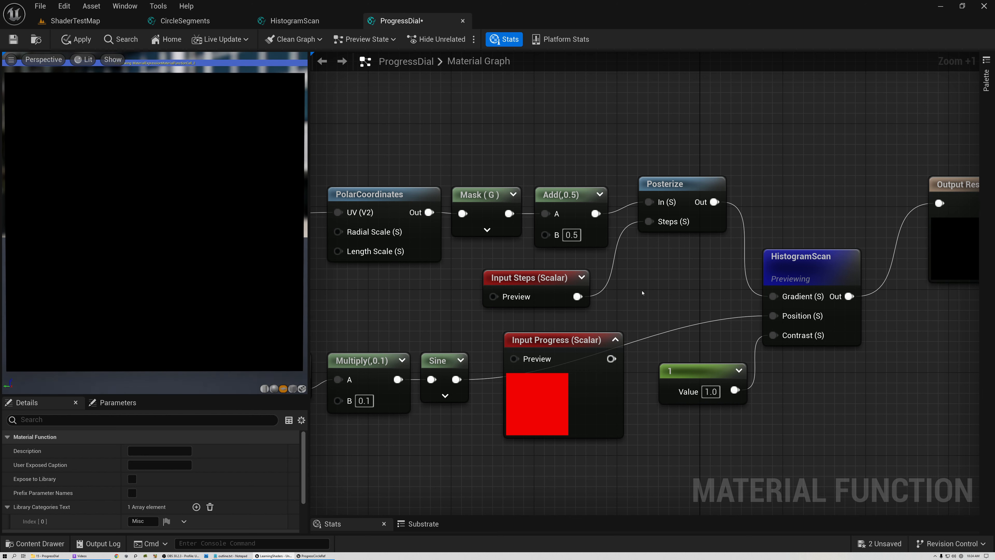
left_click_drag(676, 192, 677, 203)
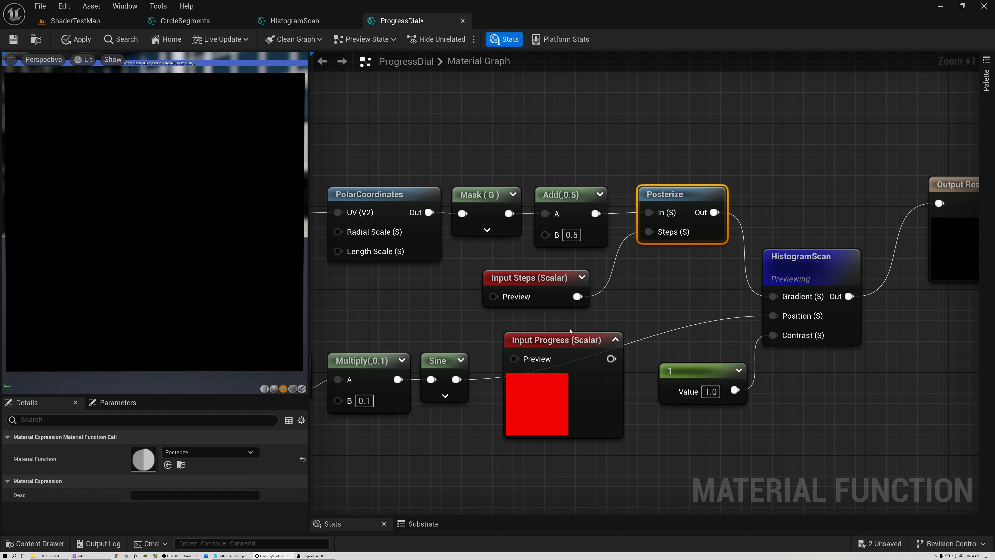
- Add a Multiply node fed by the Sine output and set its B value to 1.004
right_click_drag(433, 330, 598, 279)
left_click_drag(450, 279, 573, 368)
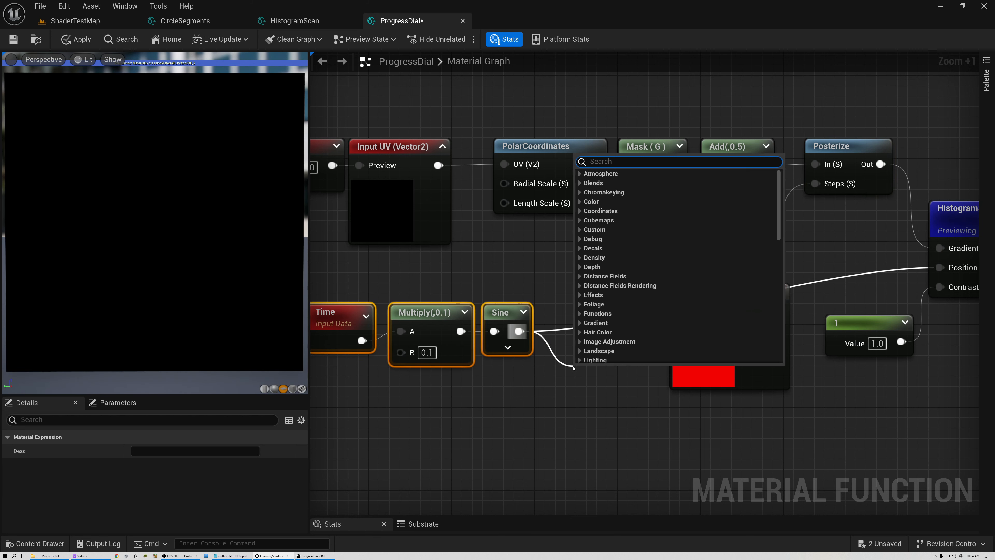
type("mul")
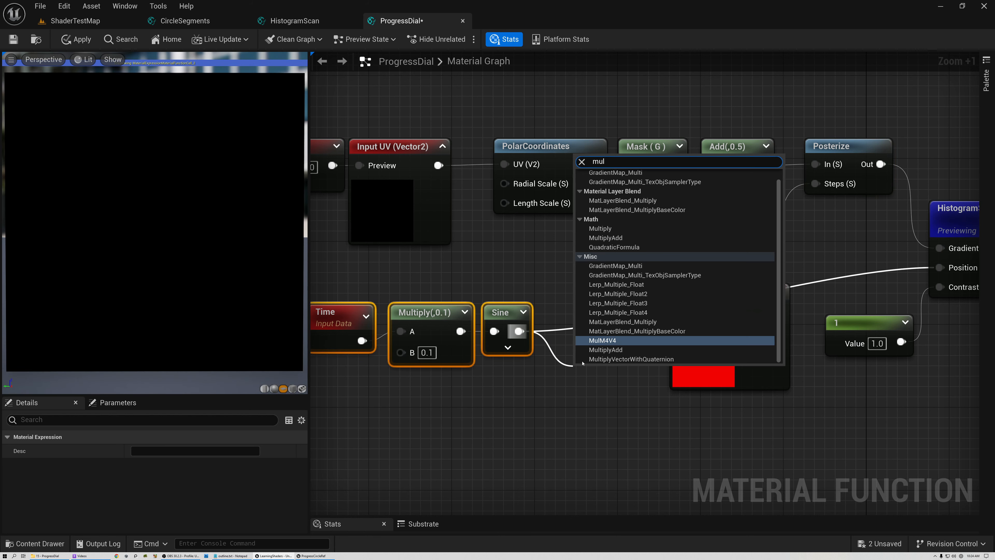
left_click(603, 230)
left_click(609, 414)
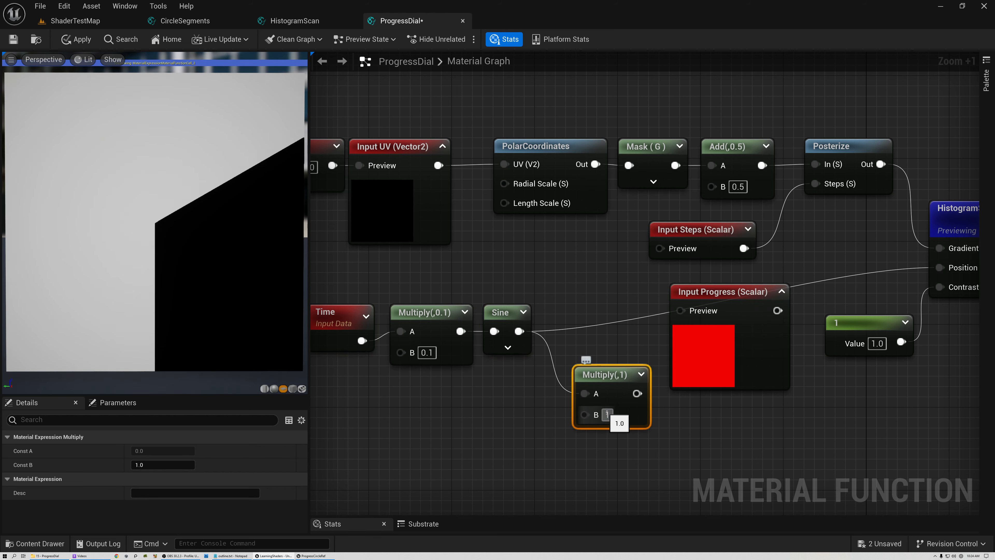
type("1.004")
key("Return")
- Place the 1.004 Multiply node right after Sine and connect its output to Position on HistogramScan
left_click_drag(613, 374, 584, 312)
right_click_drag(641, 332, 516, 363)
left_click_drag(513, 361, 827, 296)
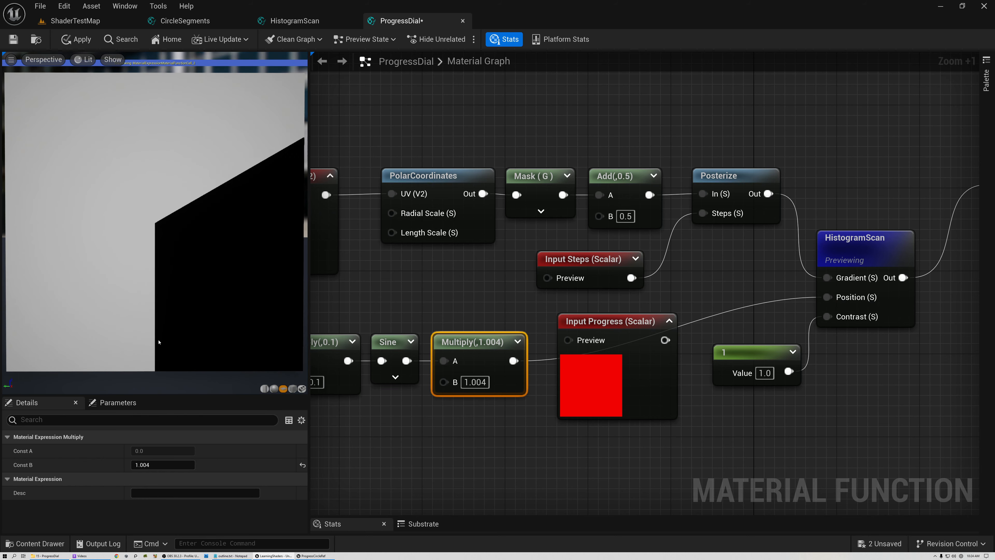
- Delete the Time, Multiply 0.1 and Sine nodes and connect the Progress input to A on the 1.004 Multiply instead
right_click_drag(401, 309, 667, 284)
left_click_drag(488, 285, 658, 346)
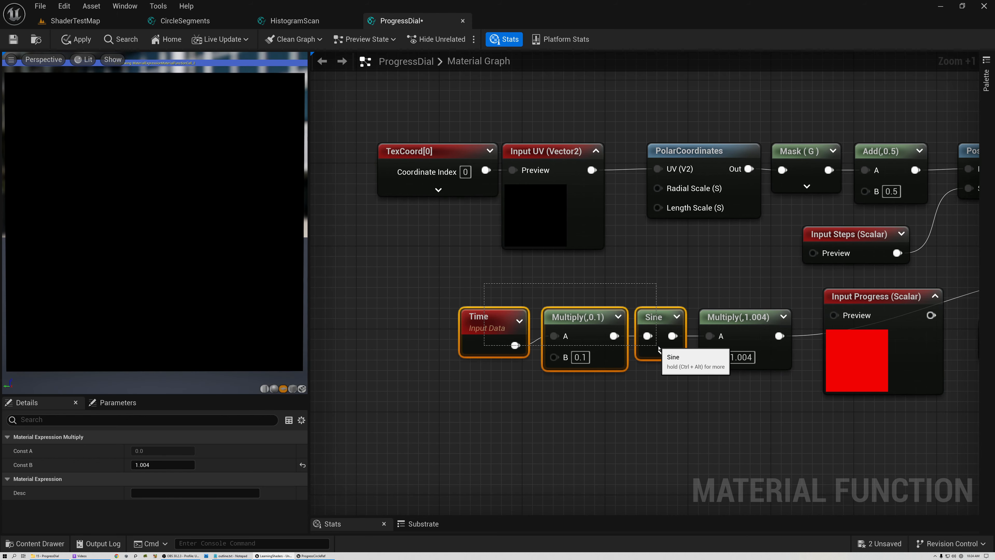
key("Delete")
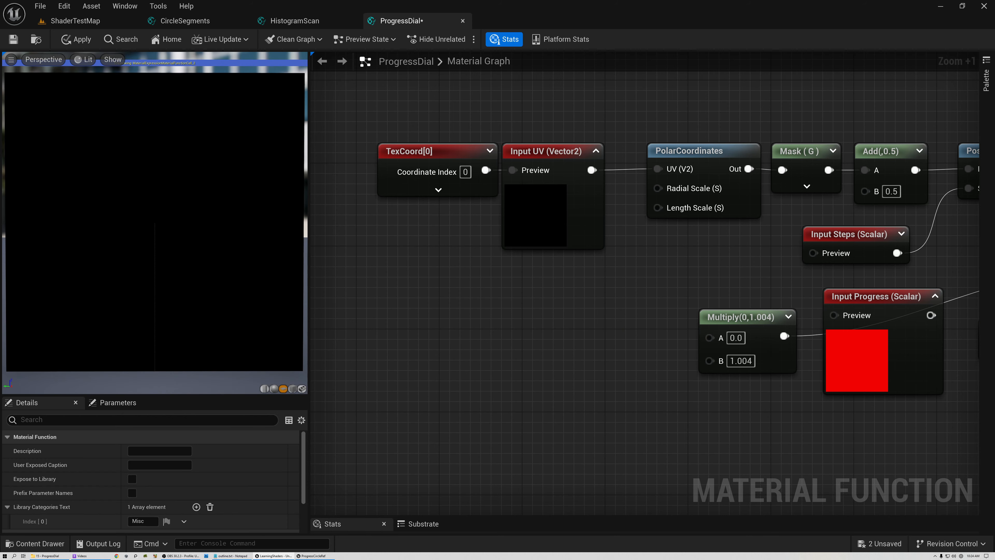
right_click_drag(834, 287, 648, 304)
left_click_drag(664, 314, 364, 315)
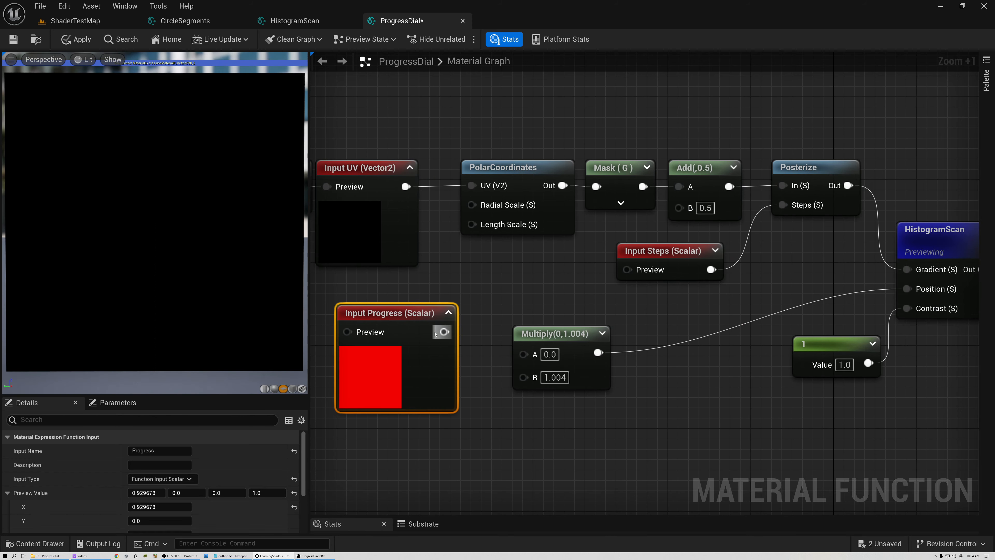
left_click_drag(444, 332, 526, 356)
left_click_drag(418, 313, 470, 333)
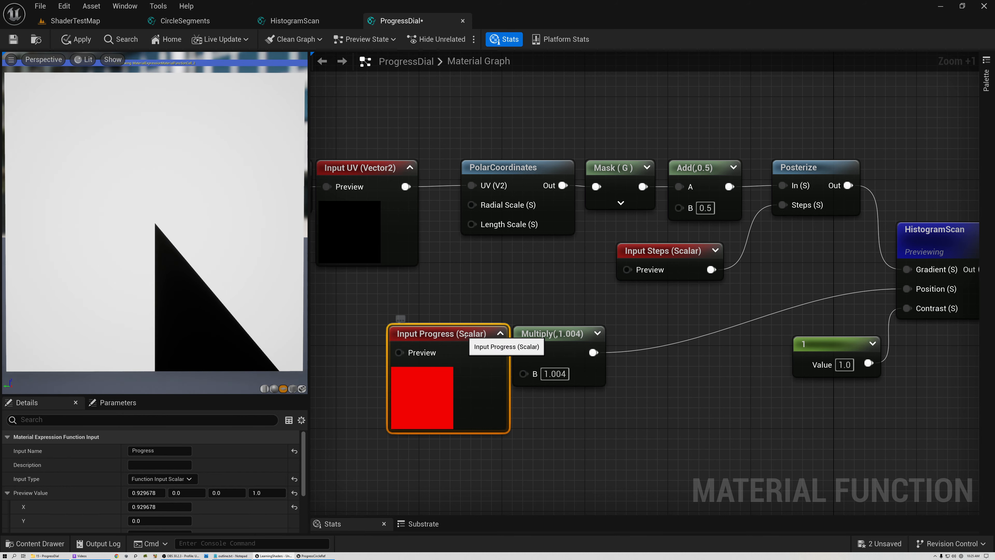
- Set the Progress input's preview value to 0.5 and move it with its Multiply node beneath the Steps input
left_click(146, 494)
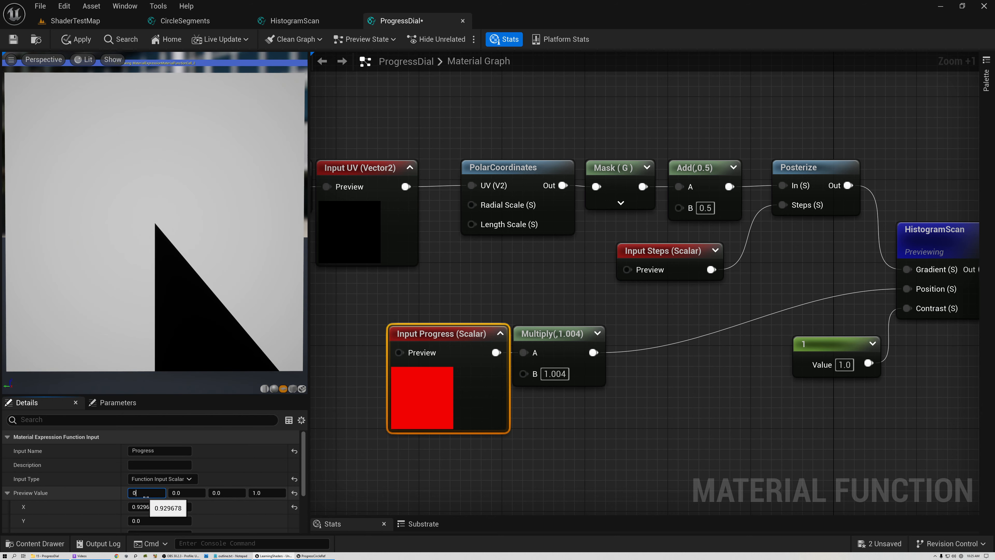
type("0.5")
key("Return")
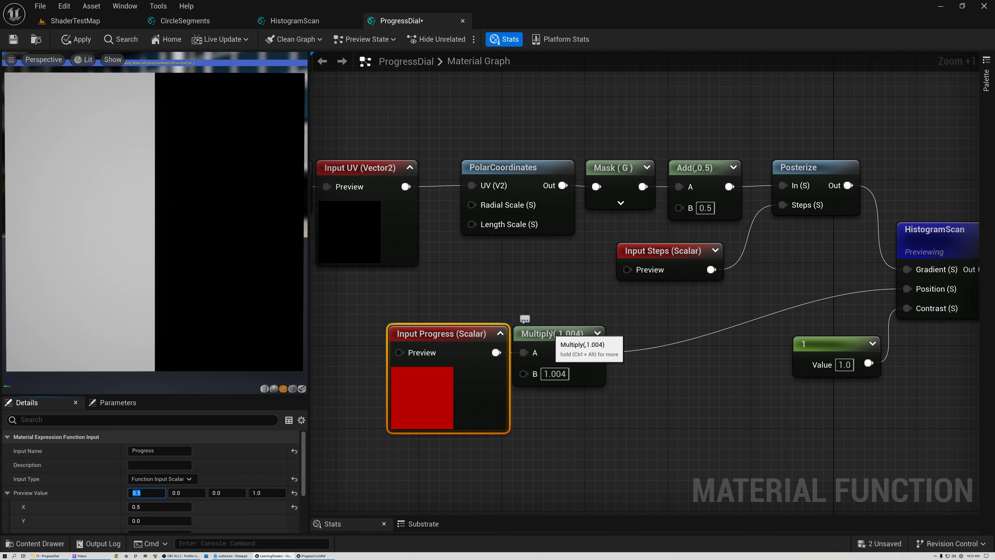
left_click_drag(527, 333, 547, 333)
left_click_drag(624, 322, 737, 291)
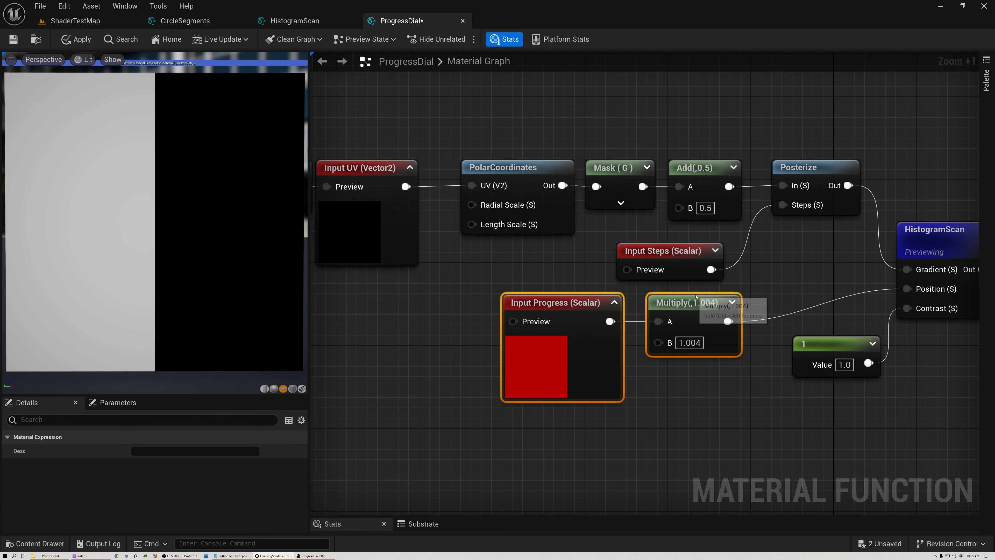
- Move HistogramScan slightly up and place Output Result farther right, level with HistogramScan's output
right_click_drag(893, 248, 682, 277)
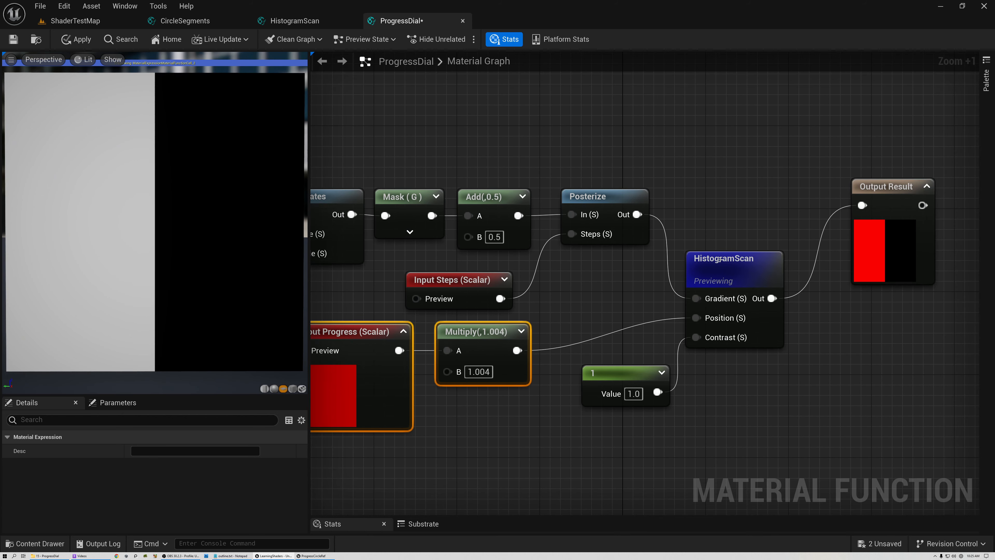
left_click_drag(716, 259, 705, 228)
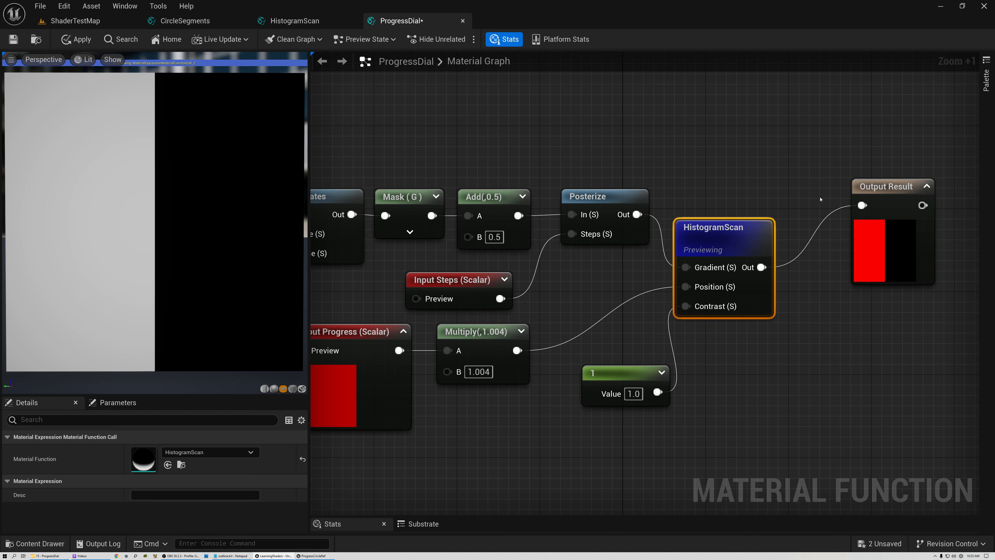
right_click_drag(787, 192, 544, 207)
left_click_drag(649, 209, 812, 275)
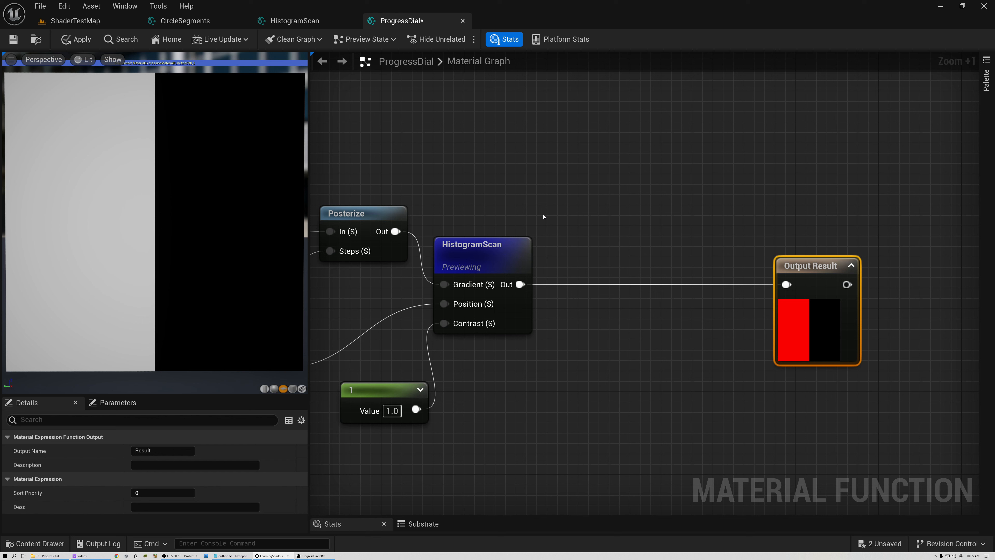
- Add a Circle function node in the empty area above the polar coordinate chain
right_click_drag(427, 167, 767, 239)
scroll(628, 206, "down", 2)
right_click_drag(626, 195, 621, 250)
right_click(493, 171)
type("cir")
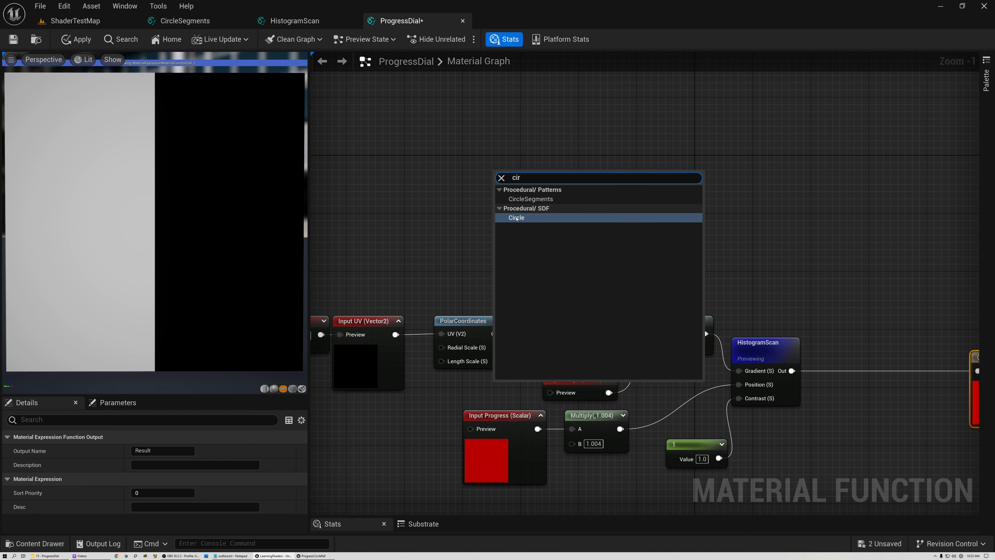
key("Return")
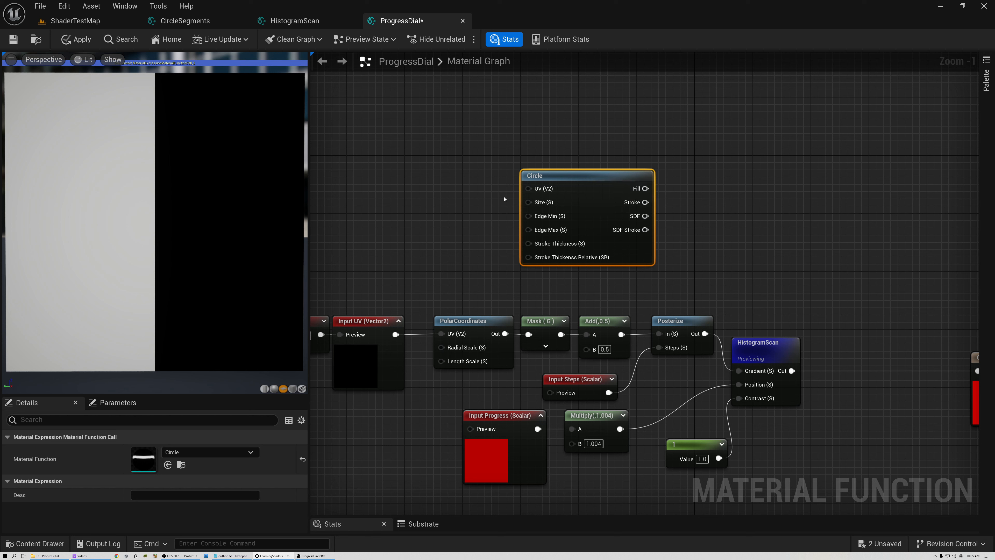
- Add a 0.9 constant connected to the Circle's Size and link the UV input node to the Circle's UV
left_click(435, 200)
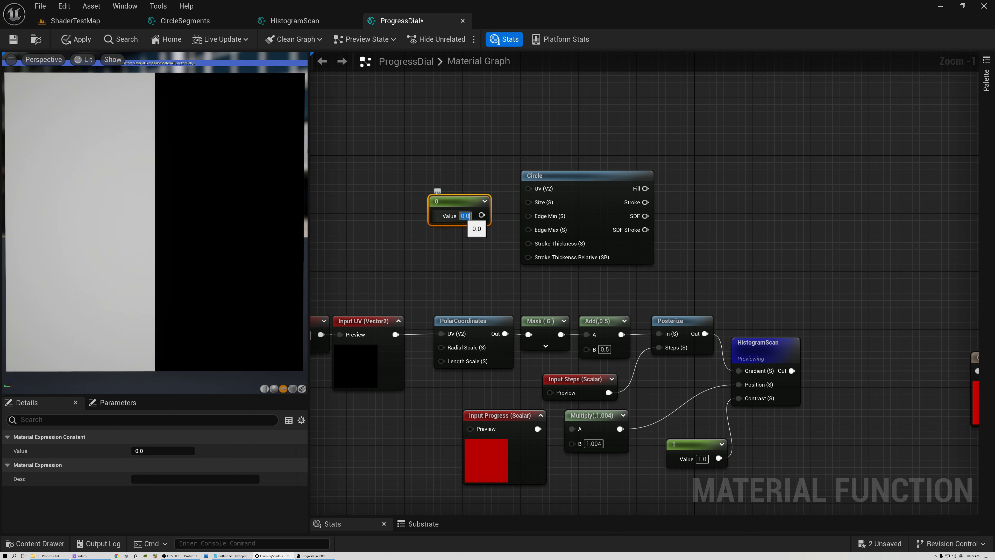
key("Return")
left_click_drag(482, 215, 527, 203)
right_click_drag(401, 251, 477, 235)
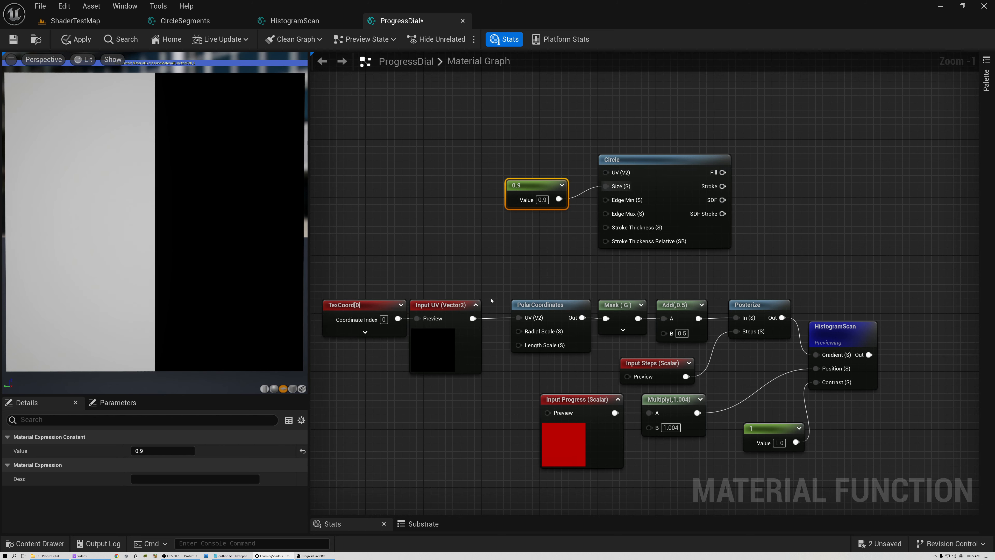
left_click_drag(472, 318, 606, 172)
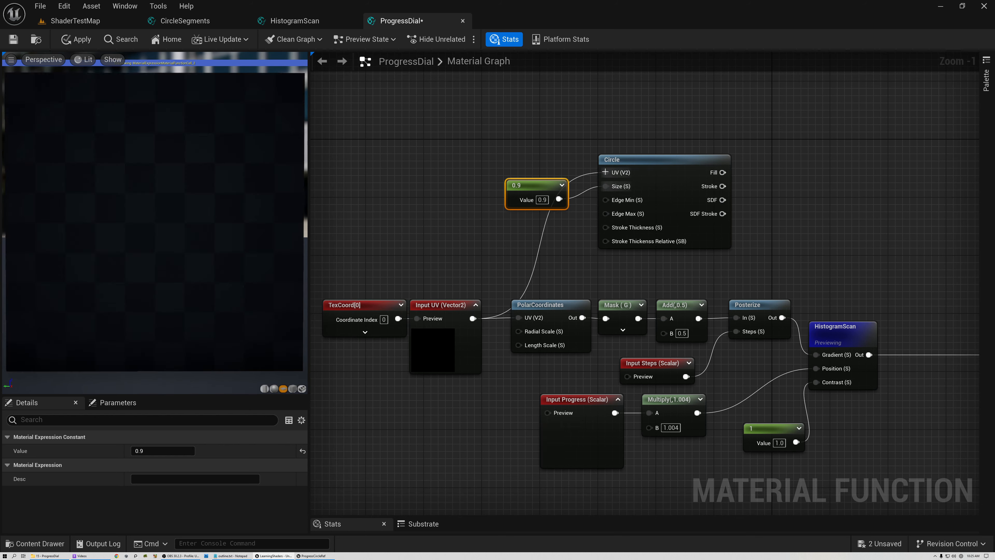
- Add an AntiAliasing node with its Gradient fed by the Circle's SDF output
right_click_drag(671, 216, 504, 252)
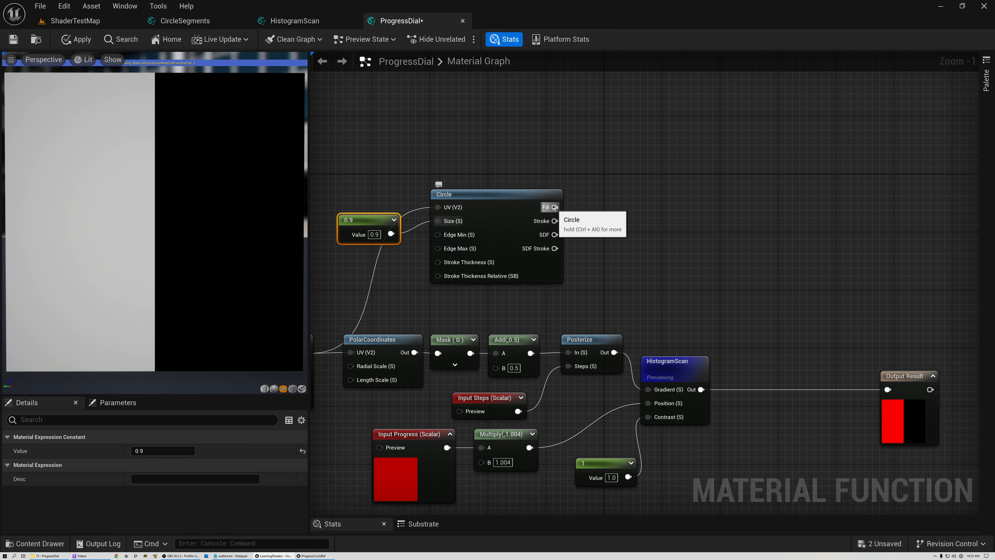
left_click_drag(555, 234, 619, 234)
type("anti")
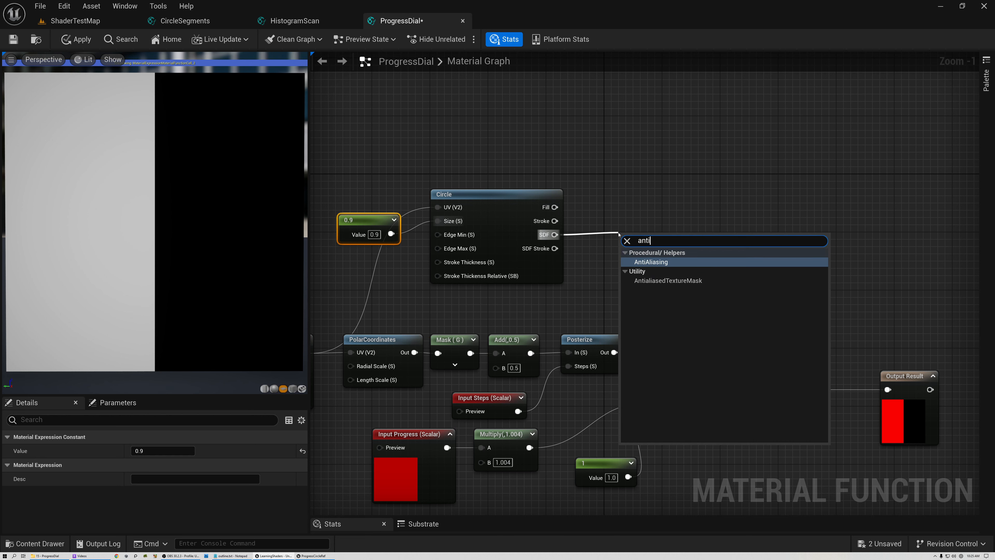
key("Return")
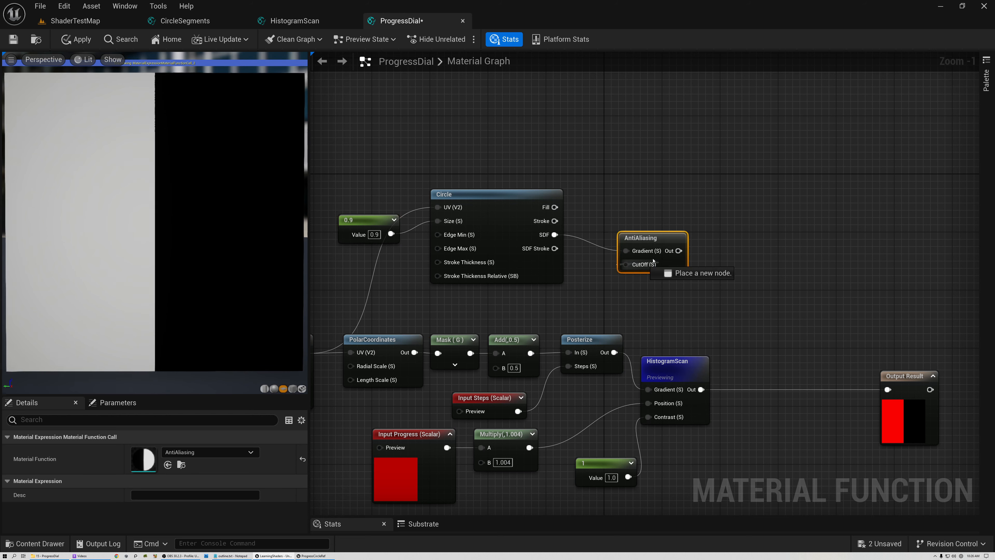
- Add a OneMinus node after AntiAliasing, expand its preview and line it up beside the AntiAliasing node
left_click_drag(642, 236, 671, 238)
type("one")
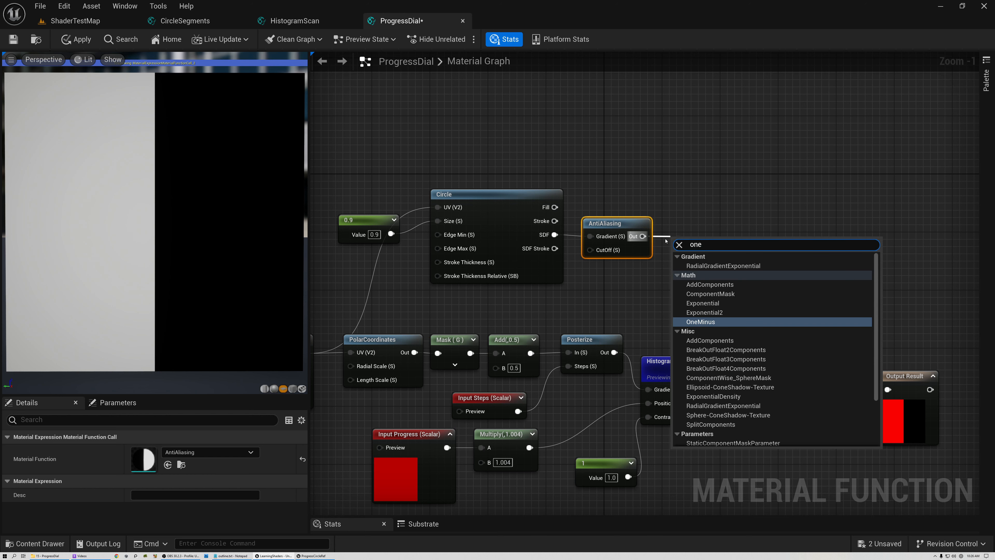
left_click(700, 321)
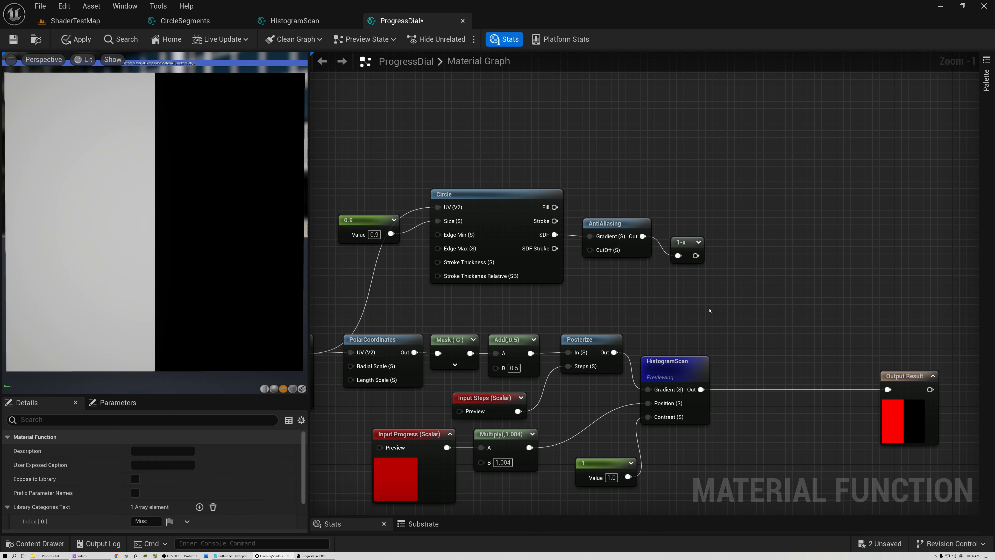
left_click(698, 242)
left_click_drag(686, 284, 692, 266)
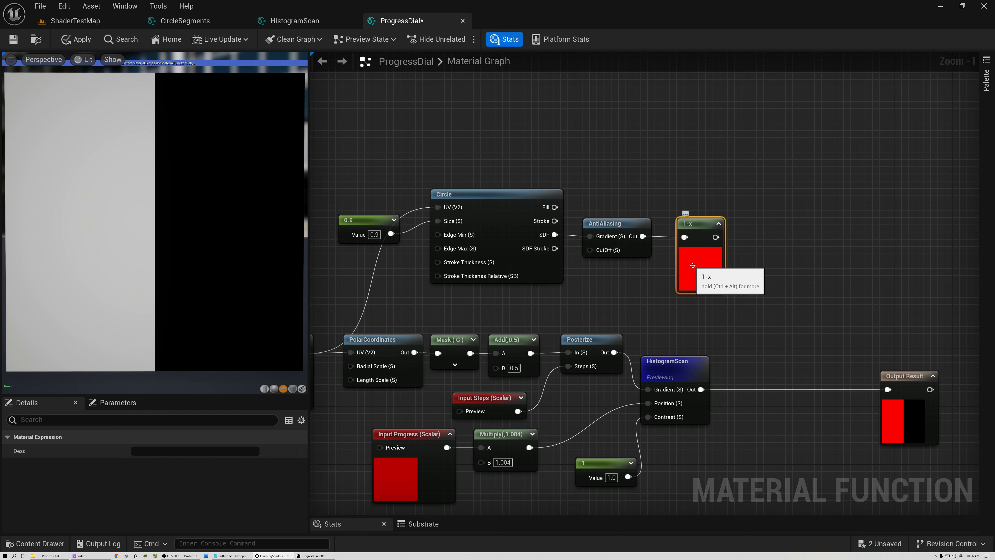
- Shift the 1-x and AntiAliasing nodes to the right to leave more space after the Circle node
left_click(693, 265, "ctrl")
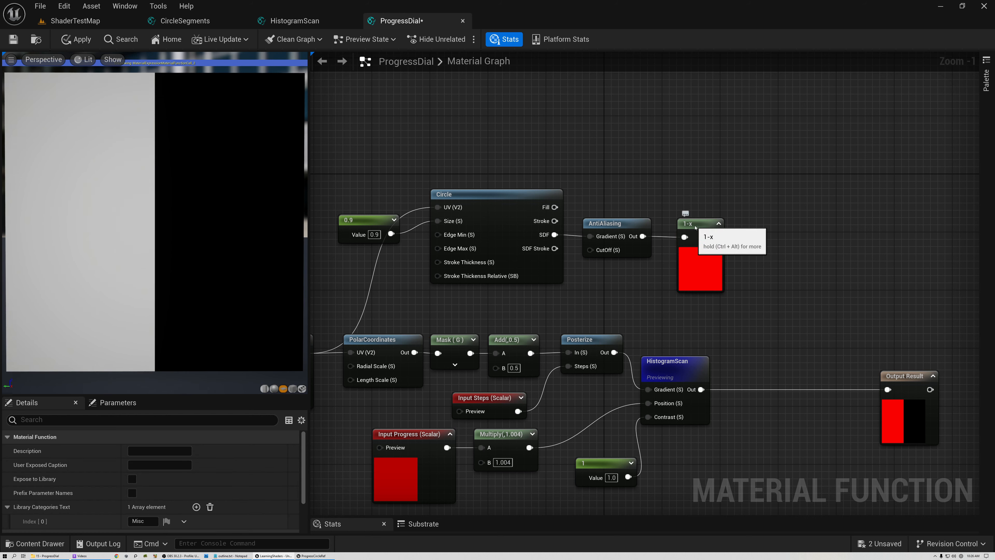
left_click_drag(695, 222, 724, 222)
left_click_drag(617, 232, 658, 231)
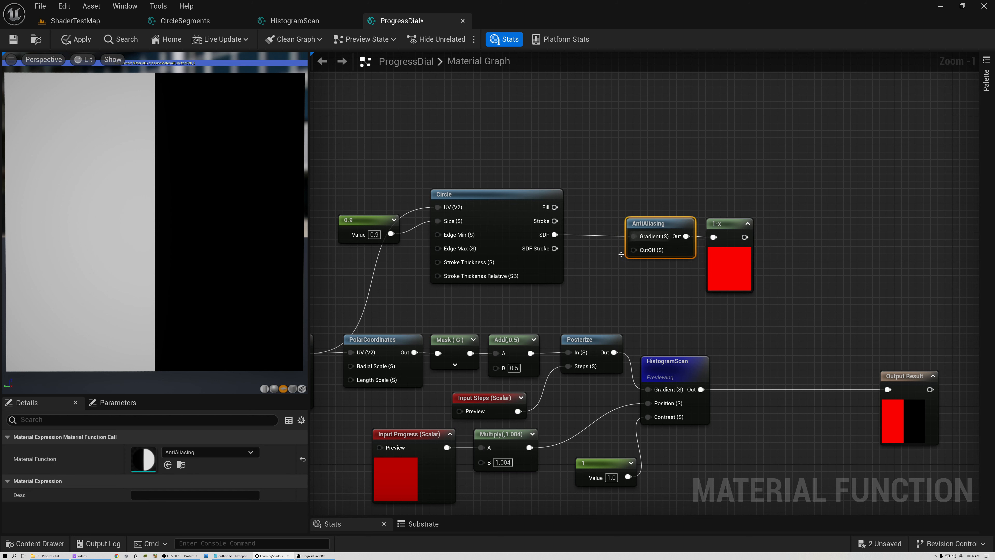
- Add a constant of 0 connected to AntiAliasing's CutOff, and pull the constant, AntiAliasing and 1-x nodes closer to the Circle
left_click(566, 262)
left_click_drag(613, 281, 633, 250)
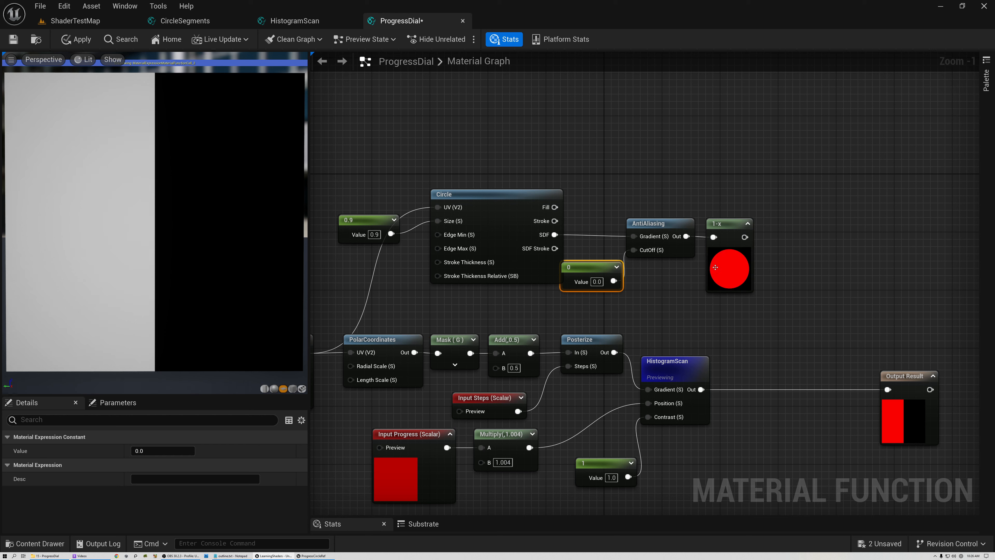
left_click_drag(599, 267, 541, 297)
left_click_drag(621, 224, 576, 224)
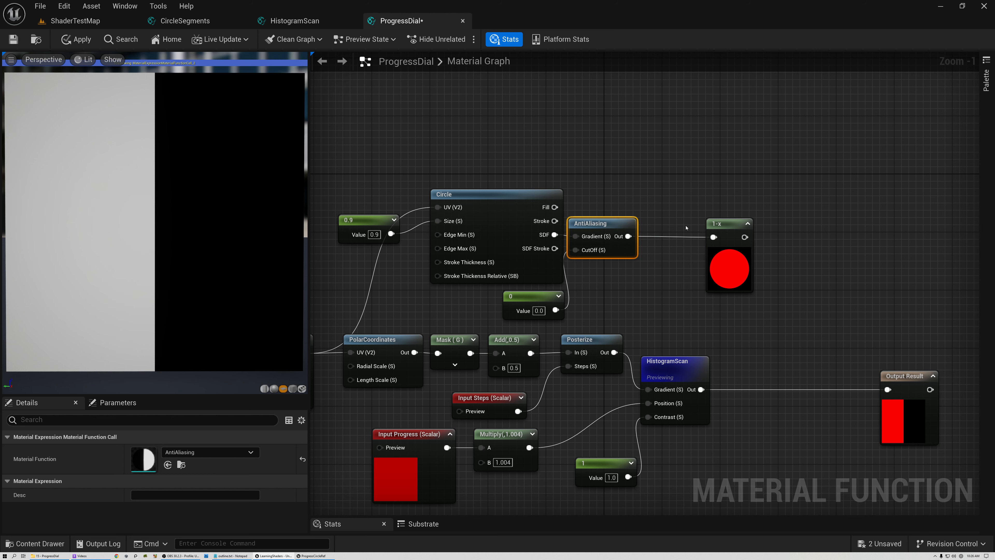
left_click_drag(720, 223, 662, 224)
- Add a Multiply node combining the 1-x and HistogramScan outputs, and insert it ahead of Output Result
right_click_drag(663, 340, 491, 298)
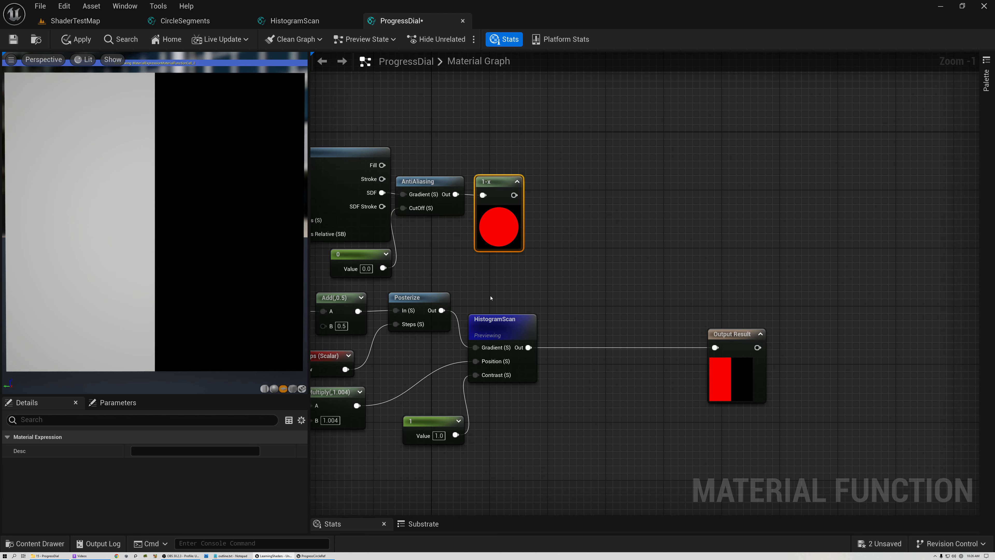
left_click_drag(514, 195, 581, 320)
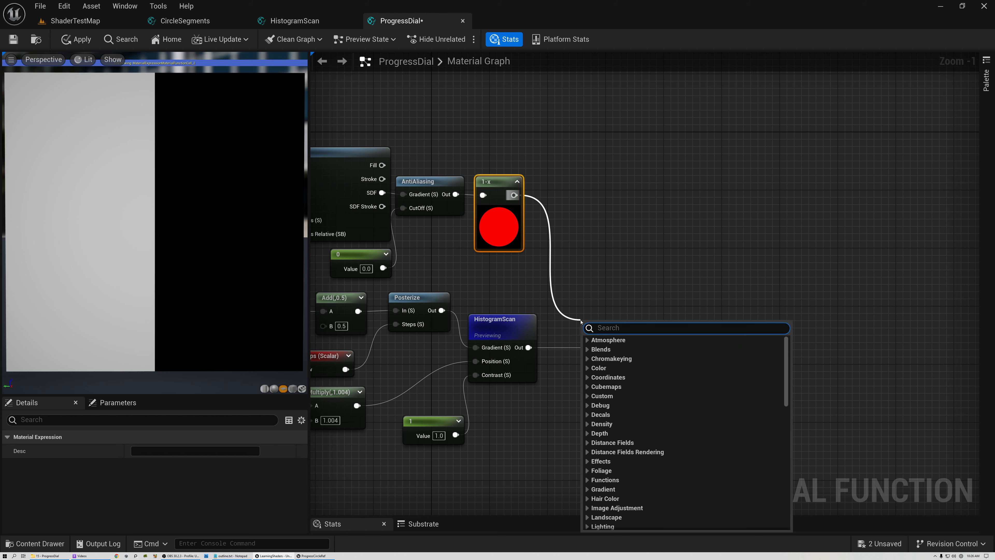
type("mul")
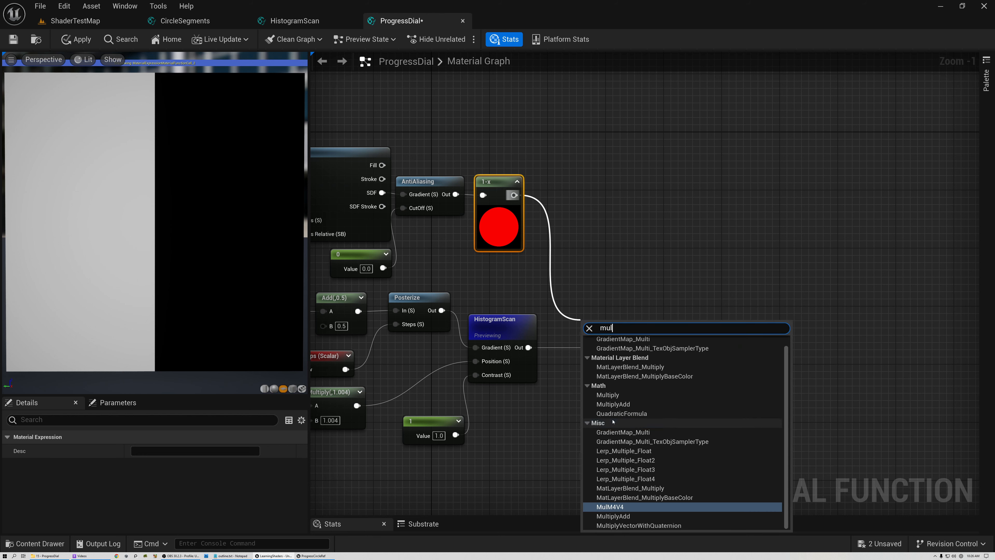
left_click(613, 395)
left_click_drag(528, 347, 715, 348)
- Start previewing the Output Result node and line up the Multiply node beside HistogramScan
right_click(720, 333)
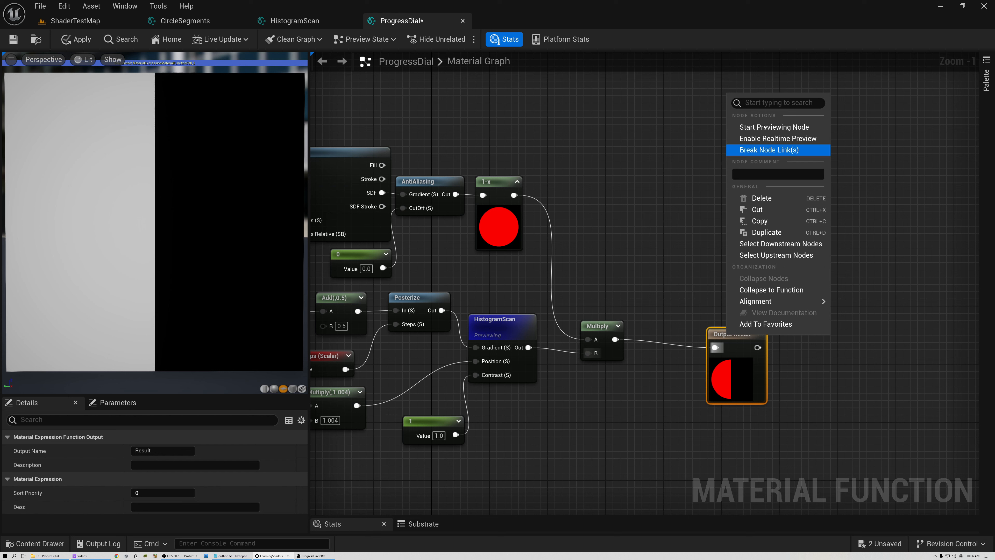
left_click(764, 127)
left_click_drag(595, 321, 583, 299)
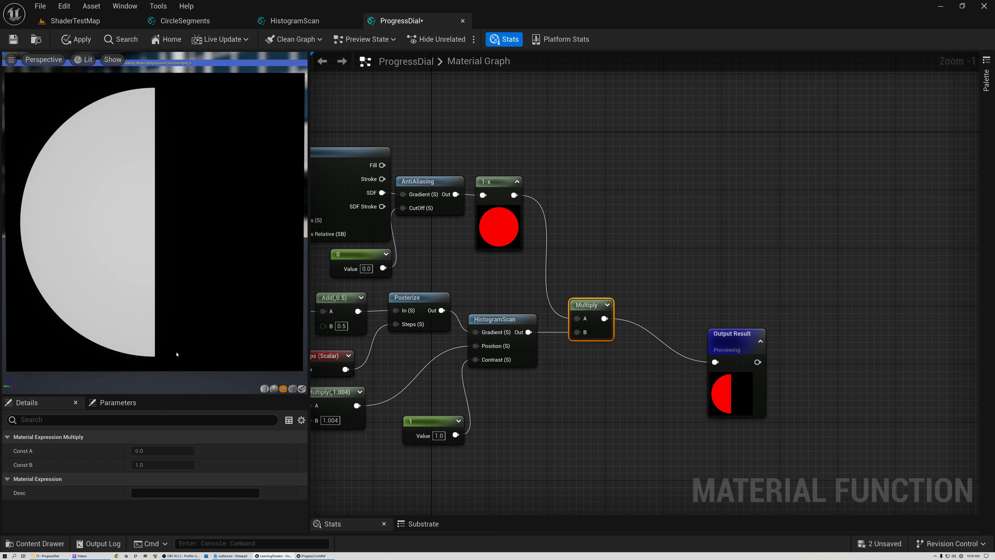
- Duplicate the Circle, AntiAliasing, 0.9 and 0 constant nodes and place the copies below the progress nodes
right_click_drag(441, 364, 585, 286)
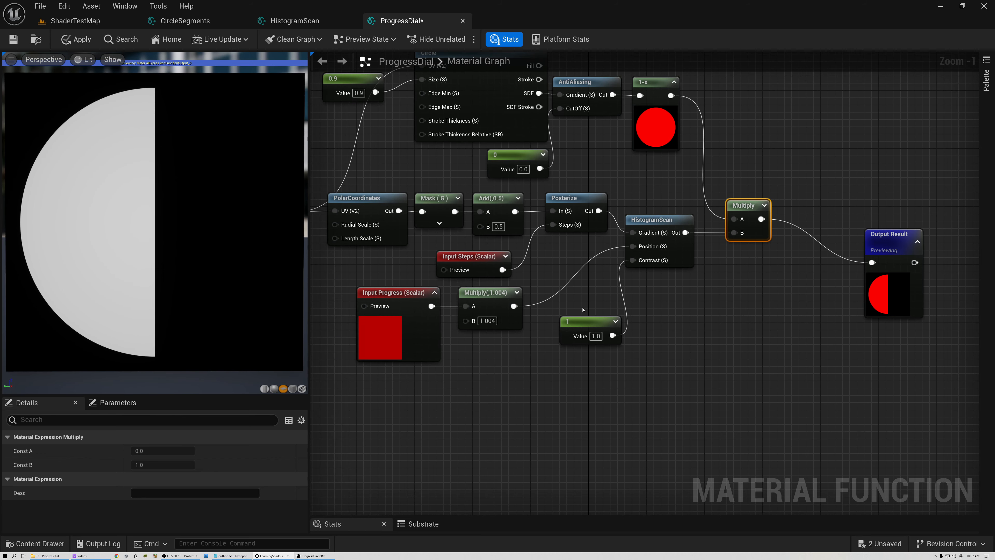
right_click_drag(626, 171, 660, 306)
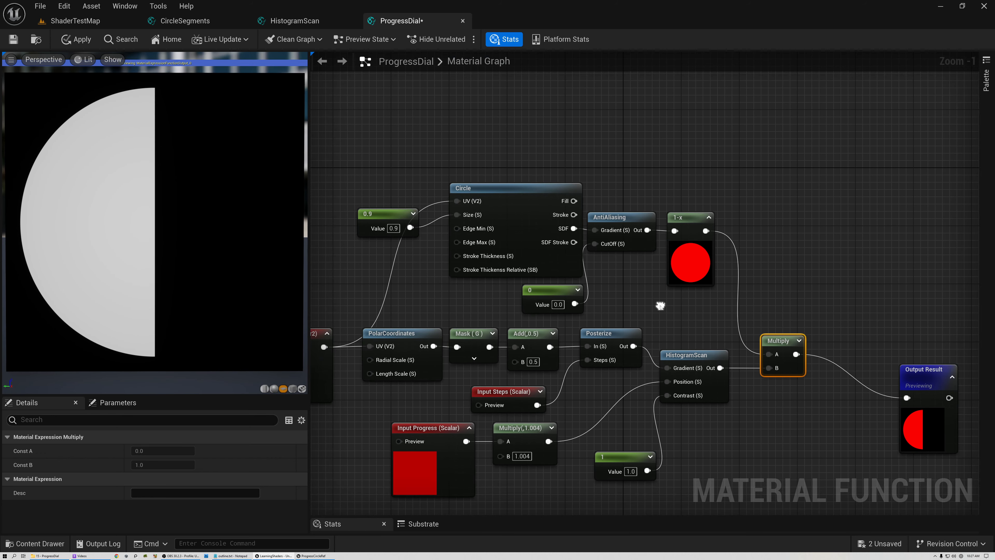
left_click_drag(358, 157, 623, 307)
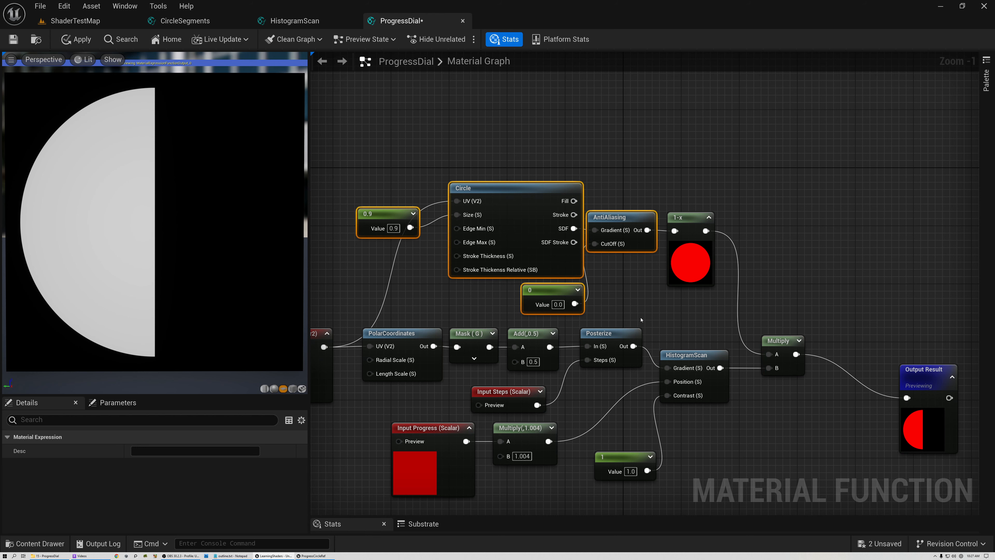
right_click_drag(641, 320, 573, 101)
key("ctrl+v")
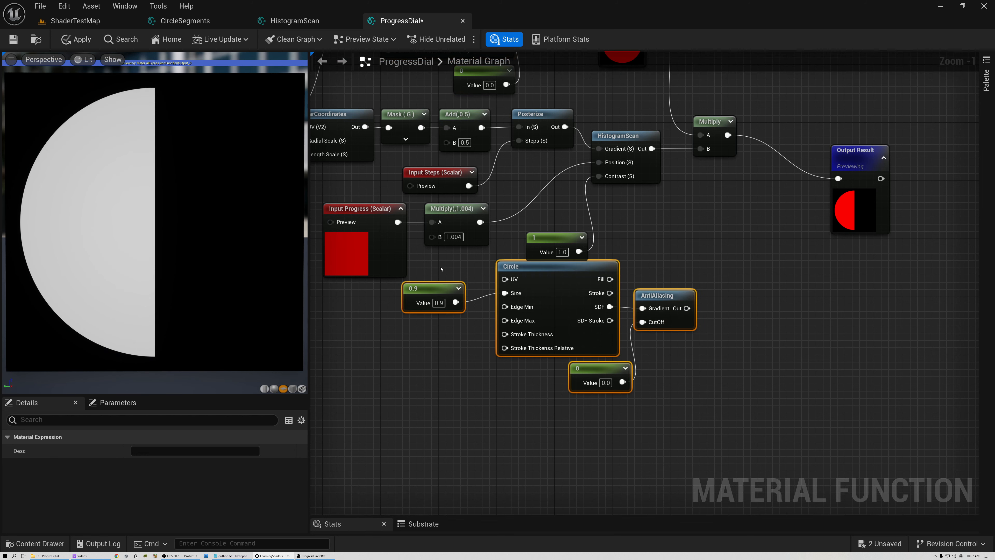
left_click_drag(653, 321, 645, 350)
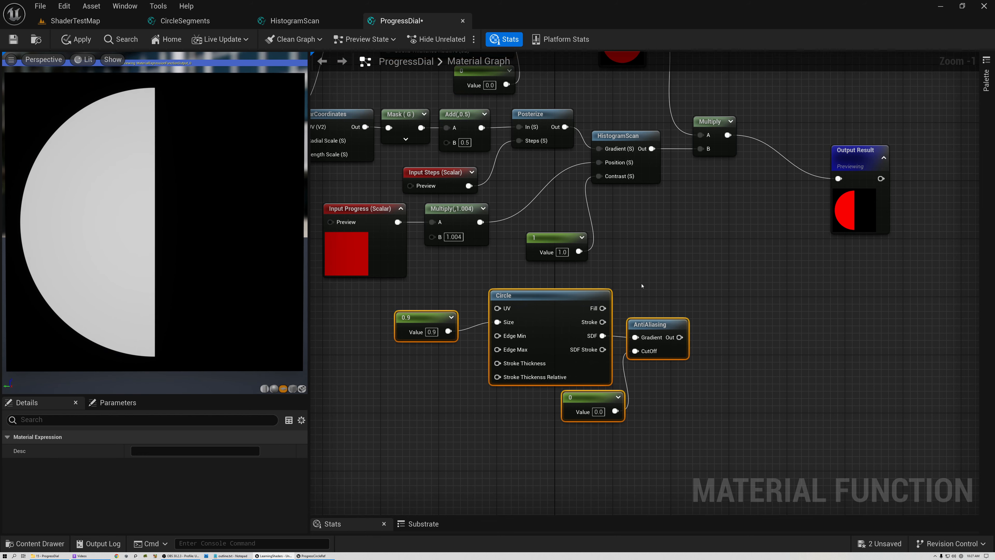
left_click(642, 284)
- Set the size constant of the copied Circle to 0.65
left_click(432, 332)
type("0")
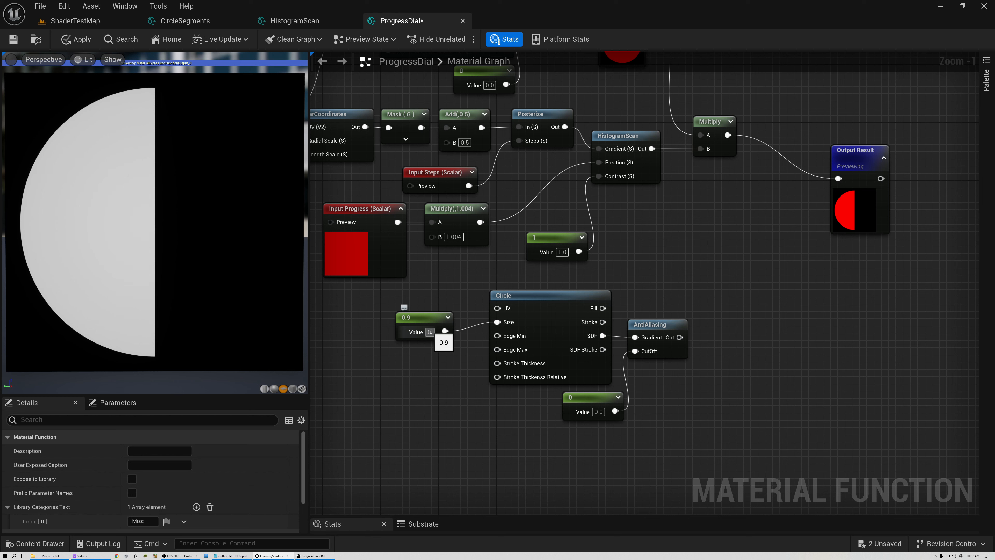
type(".65")
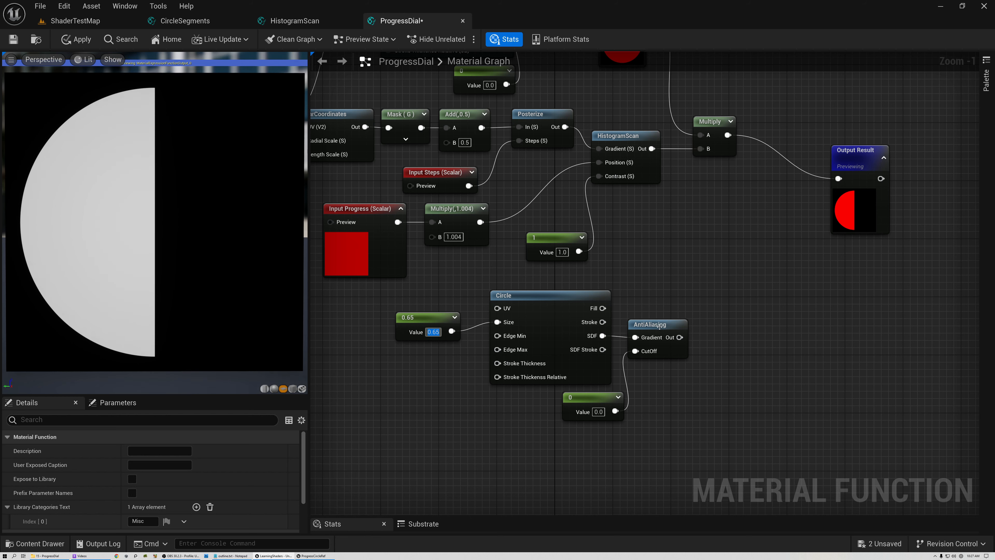
- Reposition the copied AntiAliasing node and its 0 constant, and move the 0.65 constant closer to the copied Circle
left_click_drag(659, 325, 667, 318)
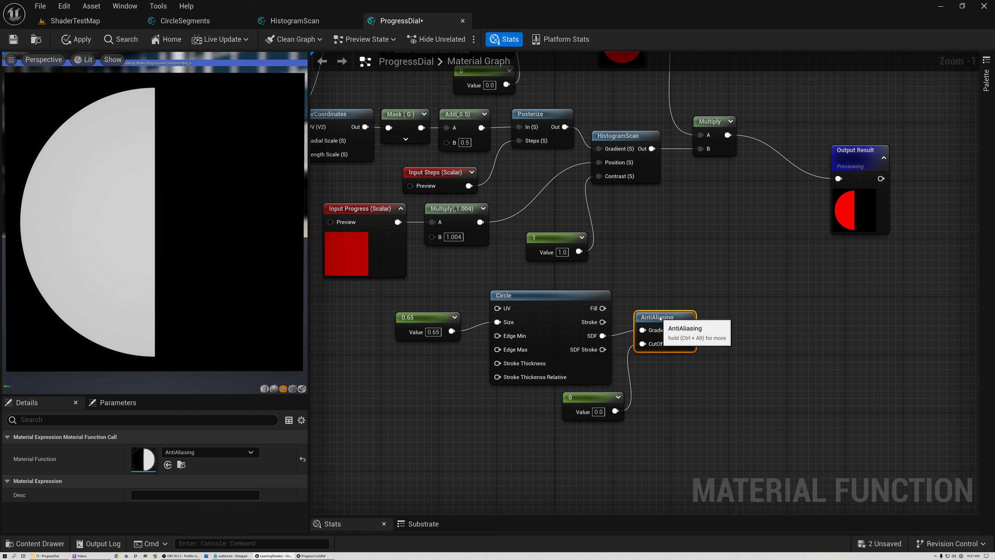
left_click(600, 397)
left_click_drag(600, 396, 592, 397)
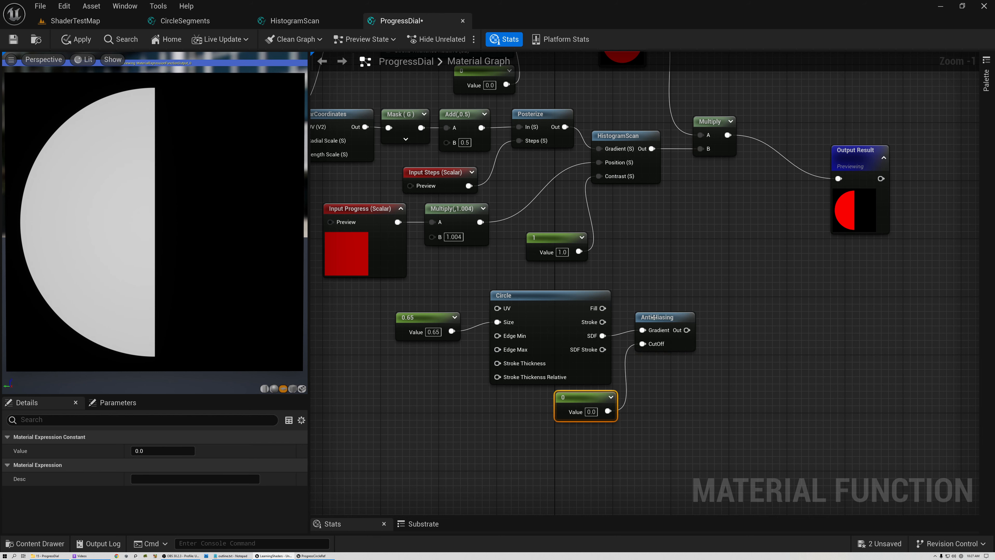
right_click_drag(627, 237, 641, 409)
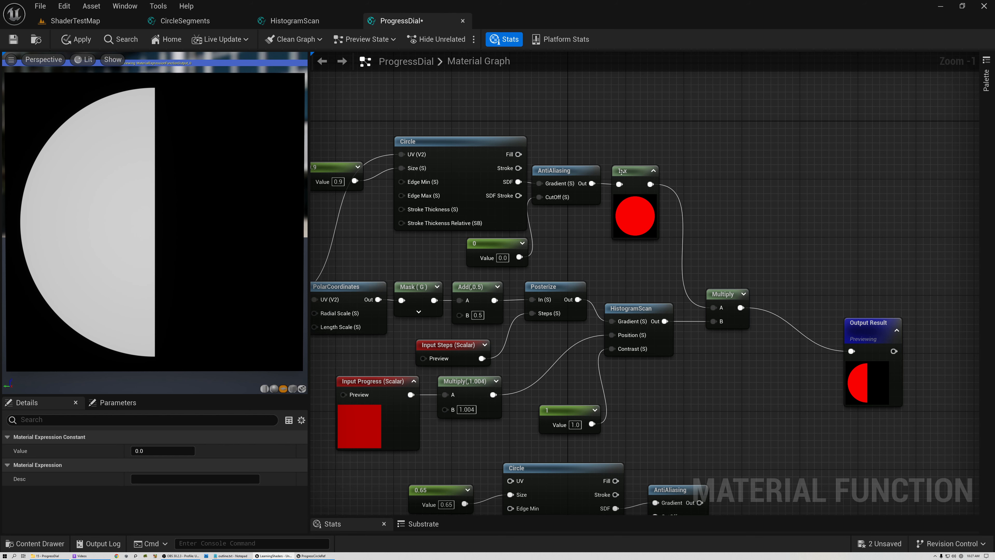
left_click(619, 184)
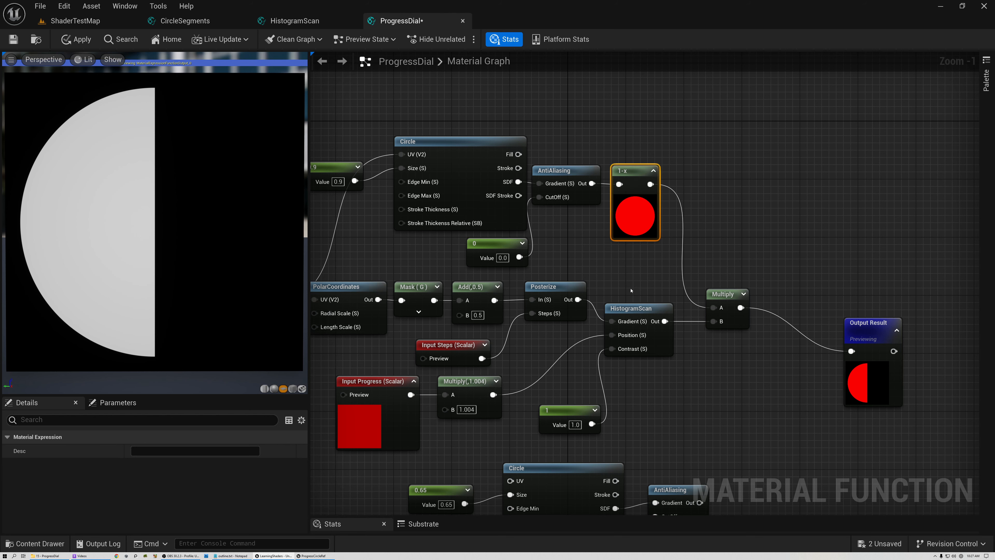
right_click_drag(631, 290, 574, 105)
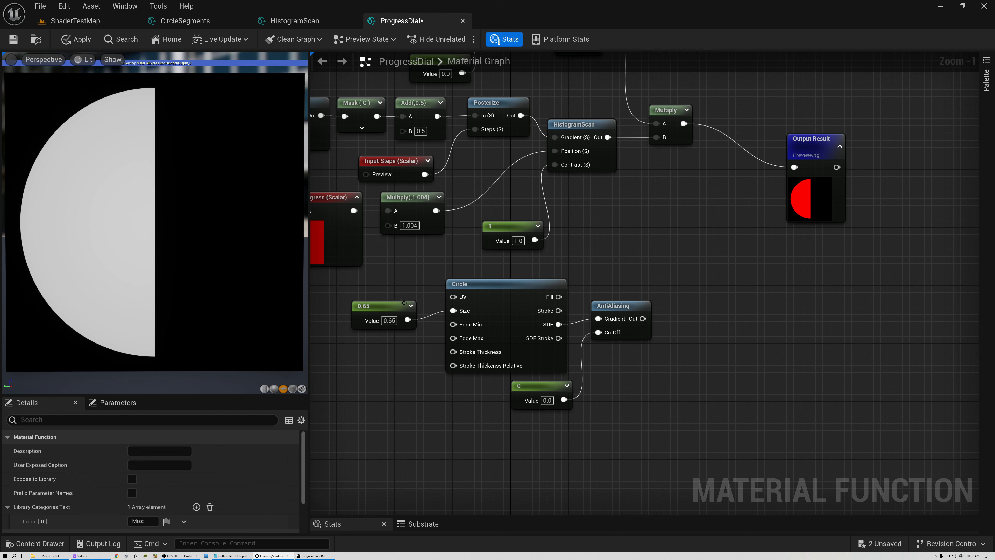
left_click_drag(400, 312, 422, 304)
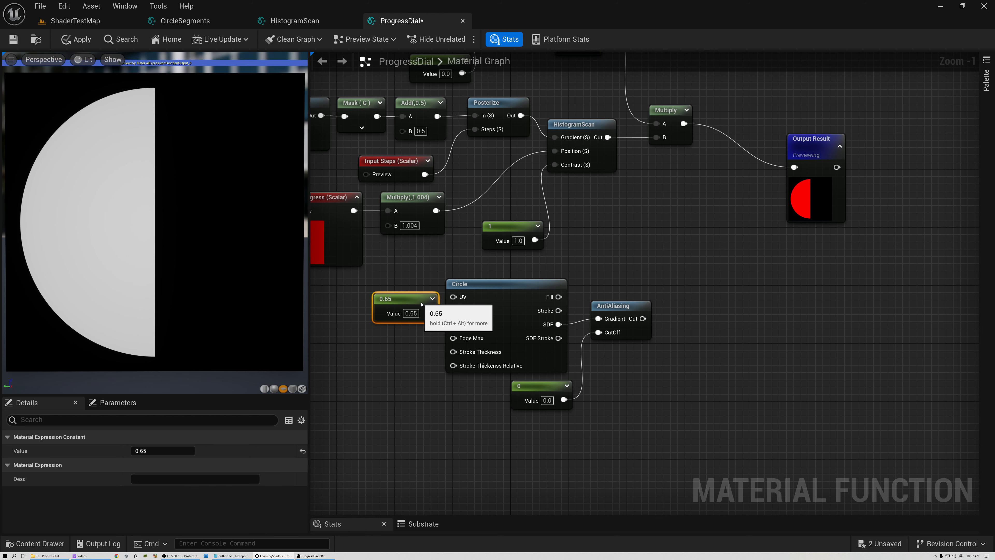
left_click(611, 306)
- Insert a second Multiply node before Output Result, combining the first Multiply's output with the copied AntiAliasing's output
right_click_drag(665, 246, 603, 307)
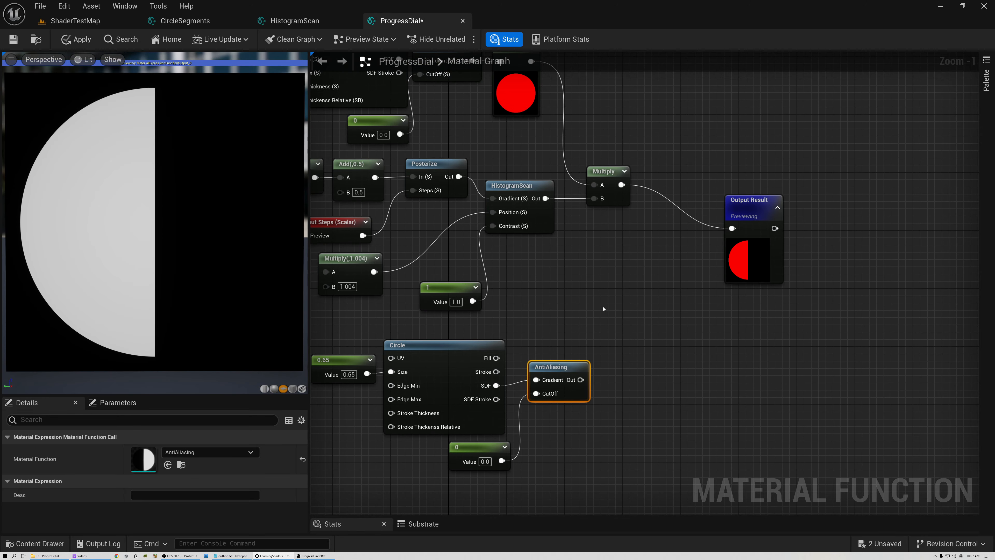
left_click_drag(742, 210, 792, 211)
left_click_drag(626, 185, 680, 261)
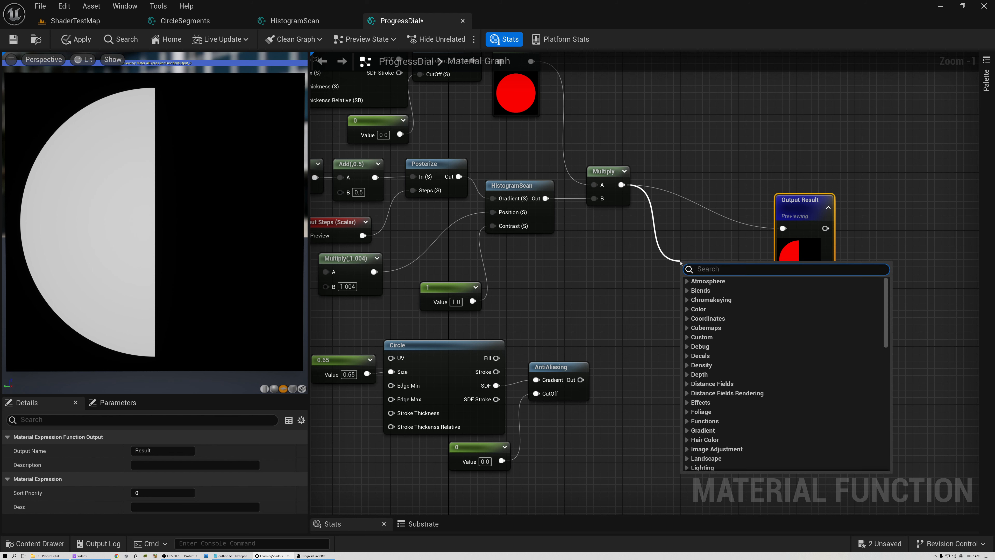
type("mul")
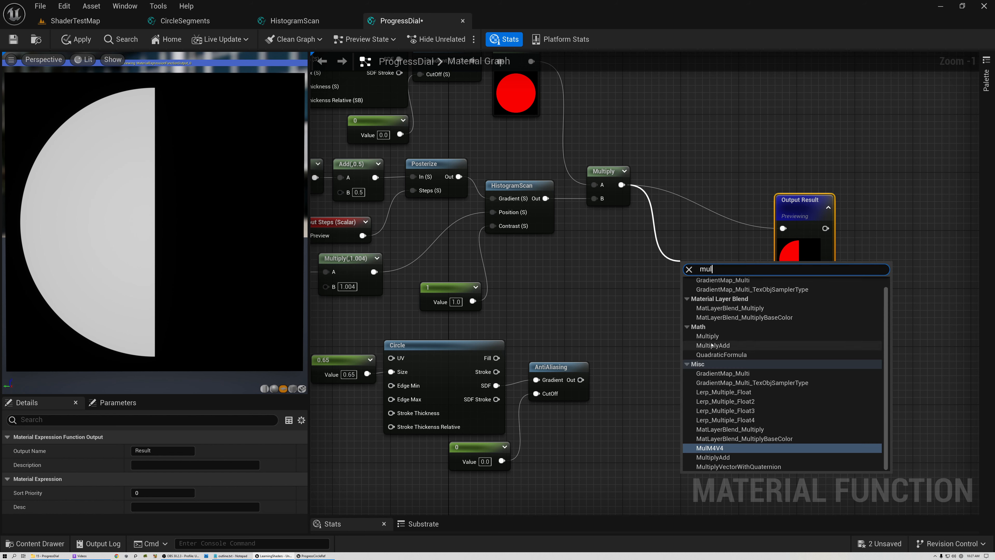
left_click(710, 338)
left_click_drag(580, 379, 785, 228)
left_click_drag(698, 266, 691, 214)
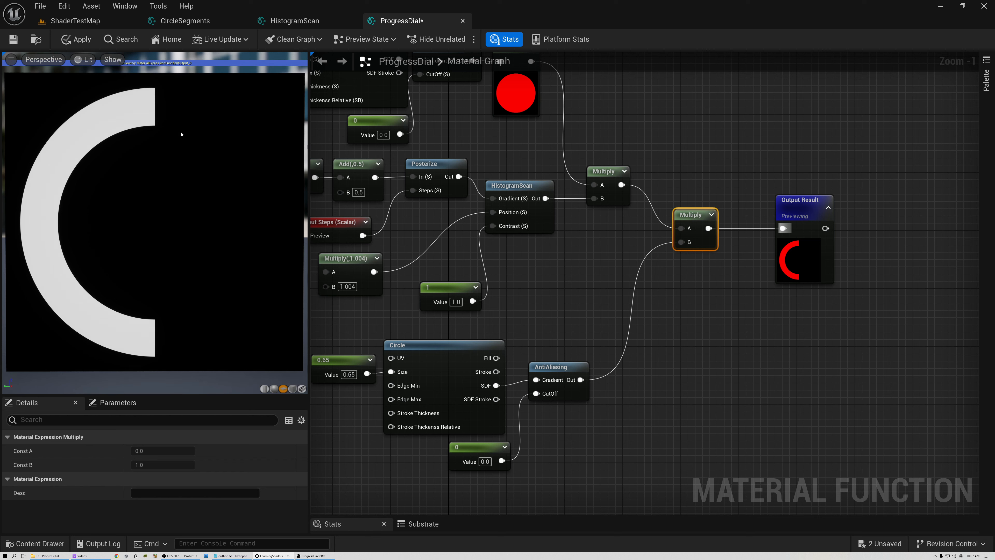
- Open the HistogramScan function's graph and move the LinearGradient node away from the Input Gradient node
right_click_drag(448, 217, 778, 271)
right_click_drag(757, 213, 432, 197)
left_click(523, 226)
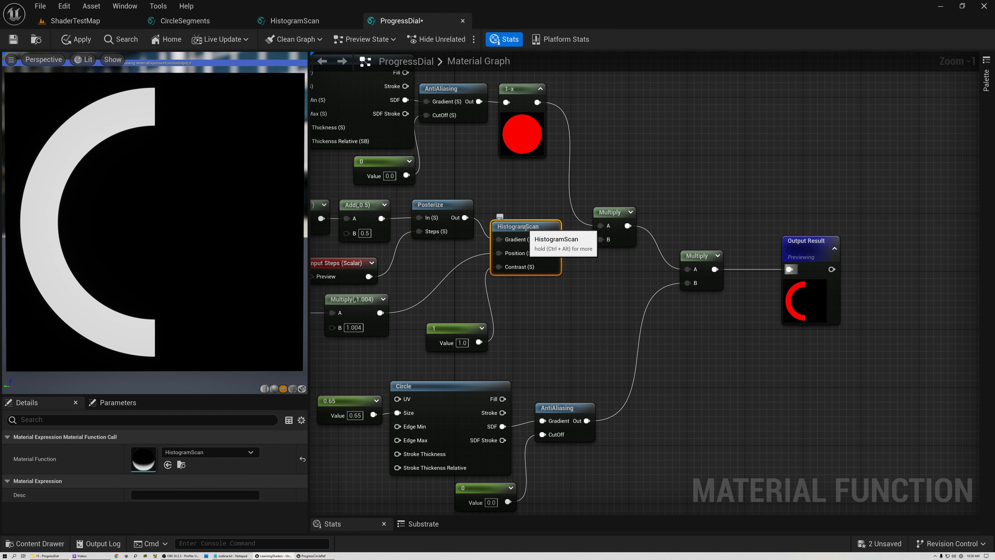
double_click(525, 228)
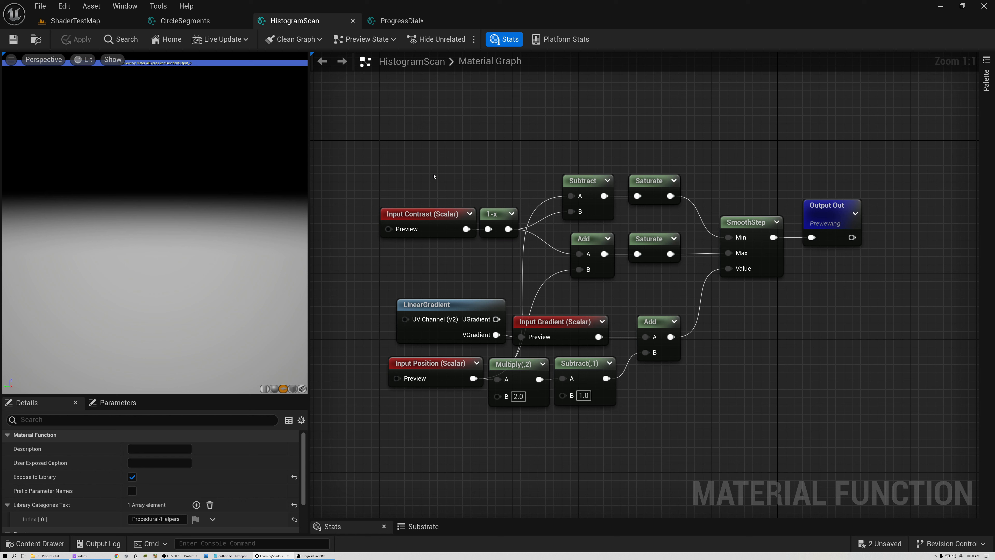
left_click_drag(457, 305, 391, 296)
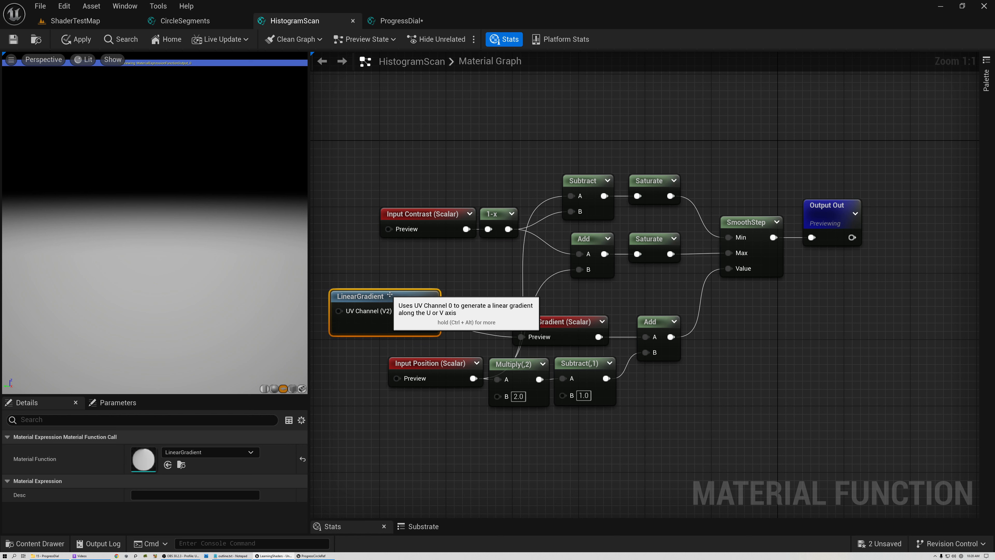
- Add a Saturate node fed by LinearGradient's VGradient output and expand its preview to examine the gradient up close
left_click_drag(429, 326, 442, 465)
type("sa")
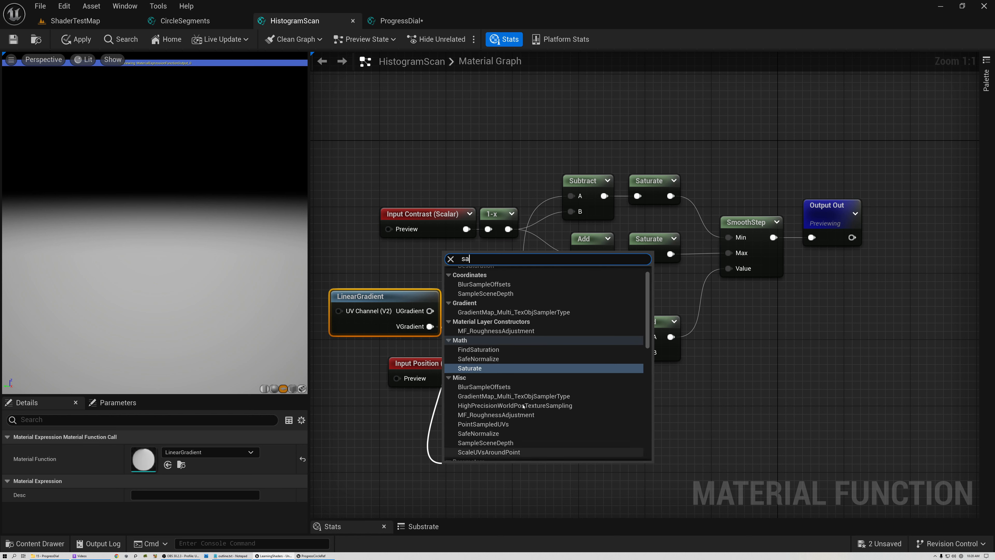
left_click(470, 368)
right_click_drag(479, 441, 533, 327)
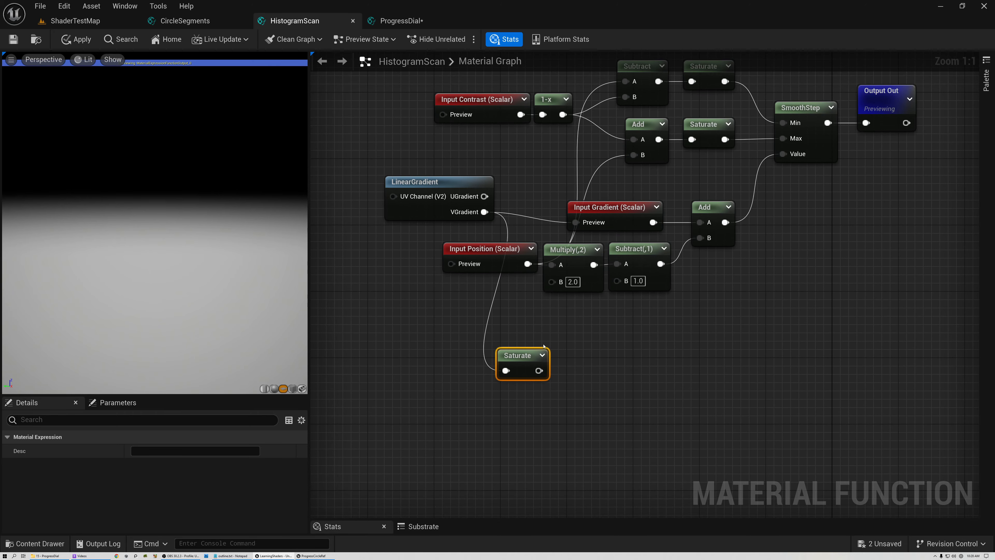
left_click(545, 355)
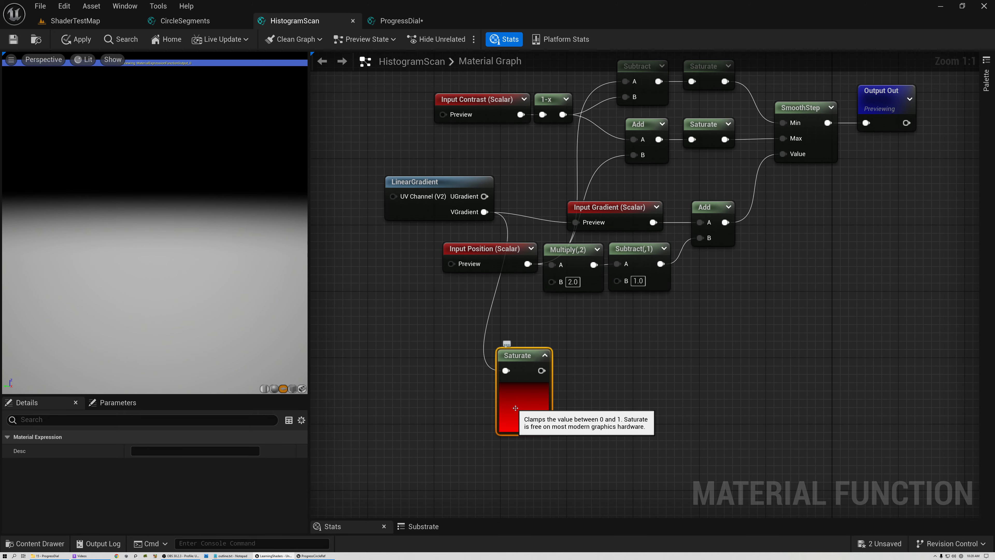
scroll(521, 403, "up", 7)
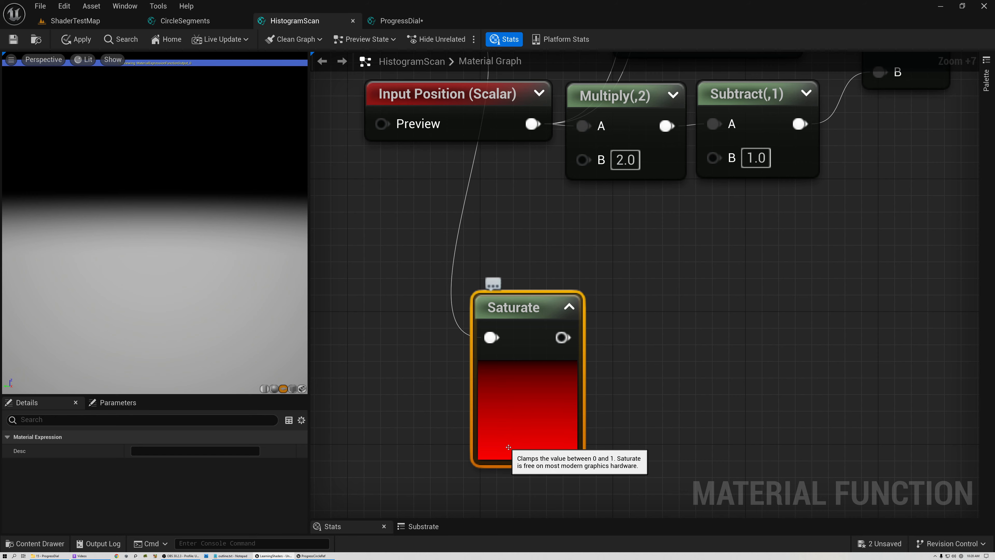
scroll(517, 423, "down", 5)
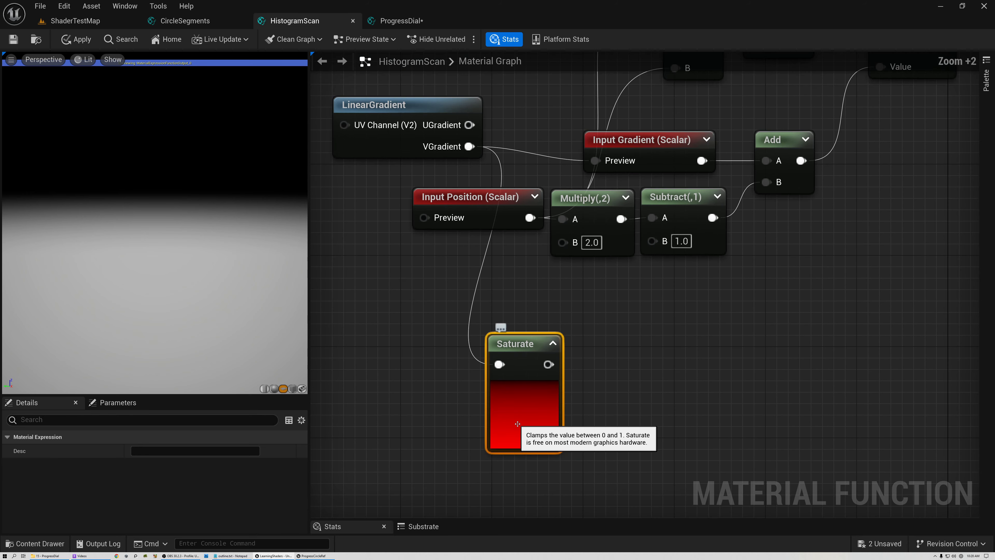
- Delete the temporary Saturate node connected to LinearGradient
right_click_drag(573, 305, 560, 385)
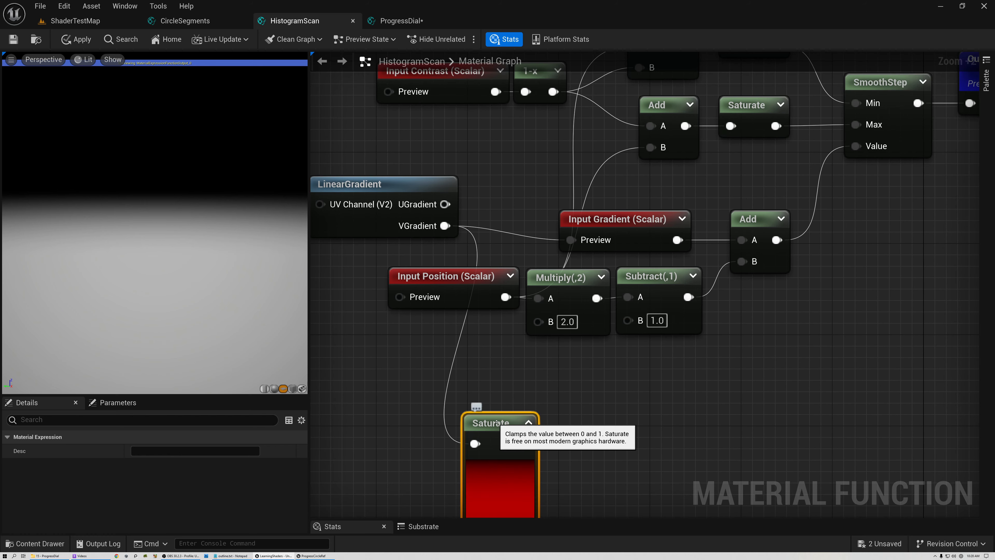
left_click(497, 378)
right_click_drag(497, 379, 503, 464)
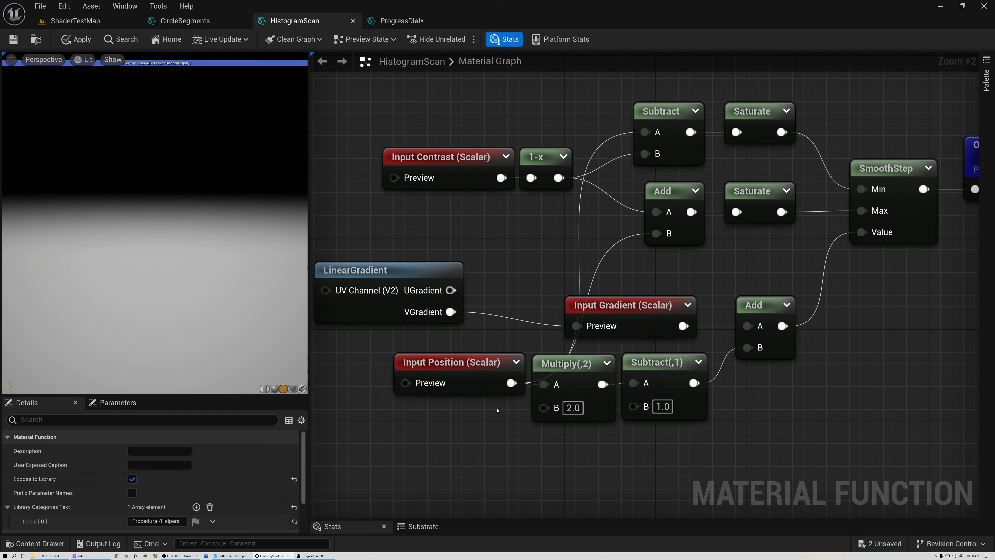
- Move the Input Gradient node closer to LinearGradient, leaving space before the Add node
left_click_drag(607, 312, 527, 300)
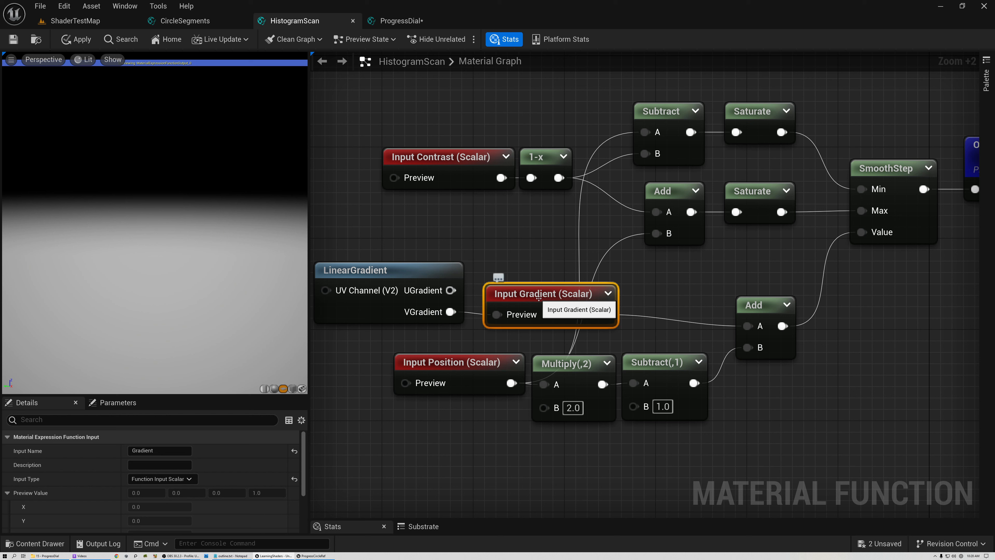
- Review the Input Gradient node's properties and move the Add node up level with Input Gradient, straightening their connection
left_click(387, 273)
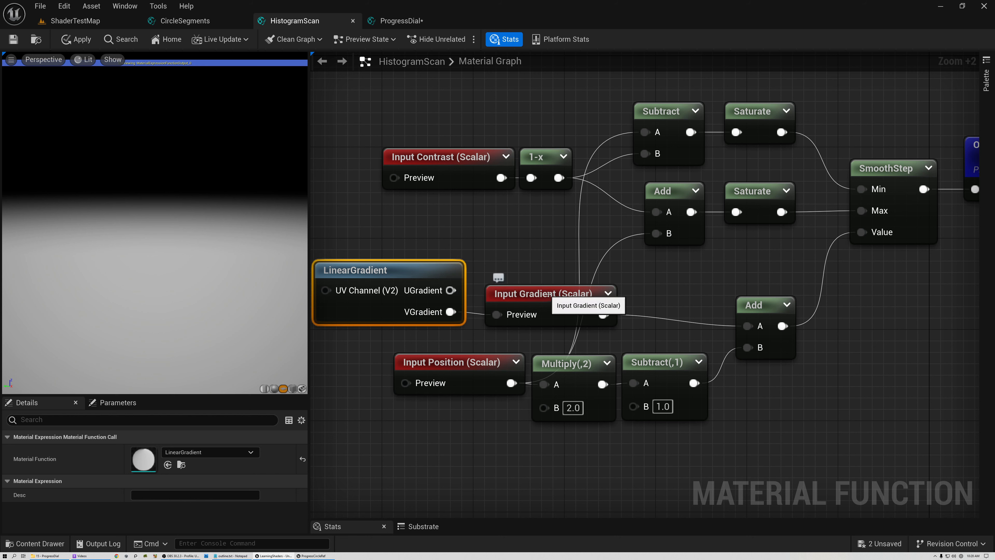
left_click(557, 291)
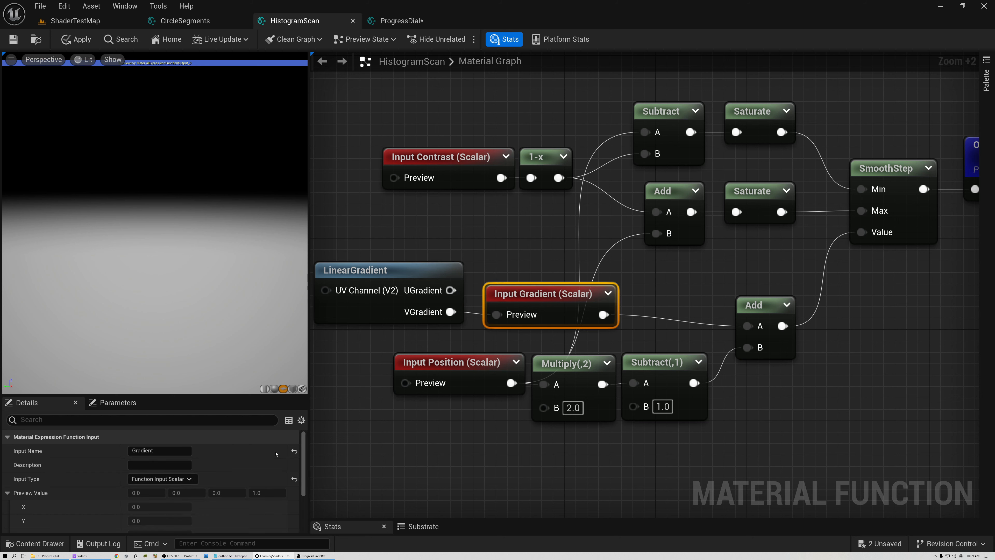
scroll(302, 484, "down", 3)
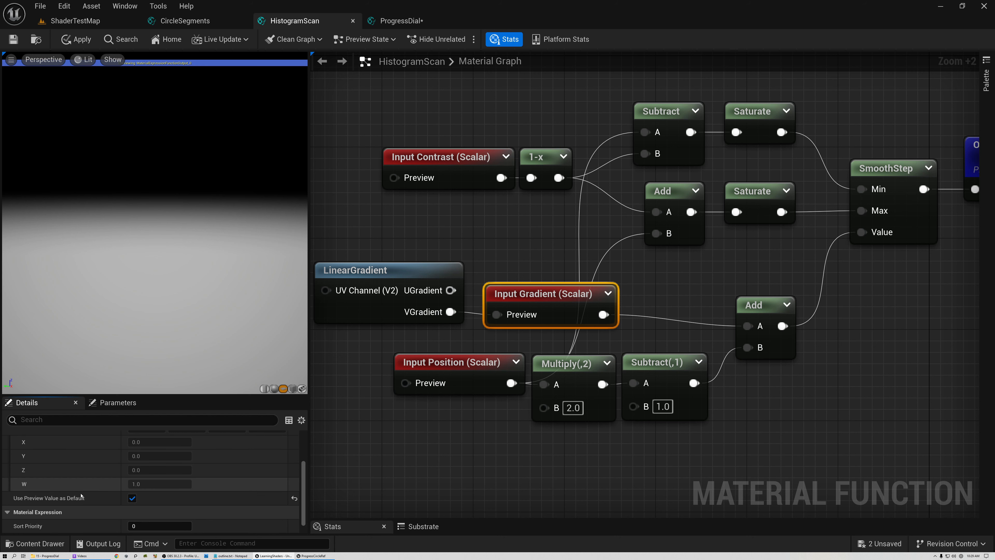
scroll(132, 501, "up", 3)
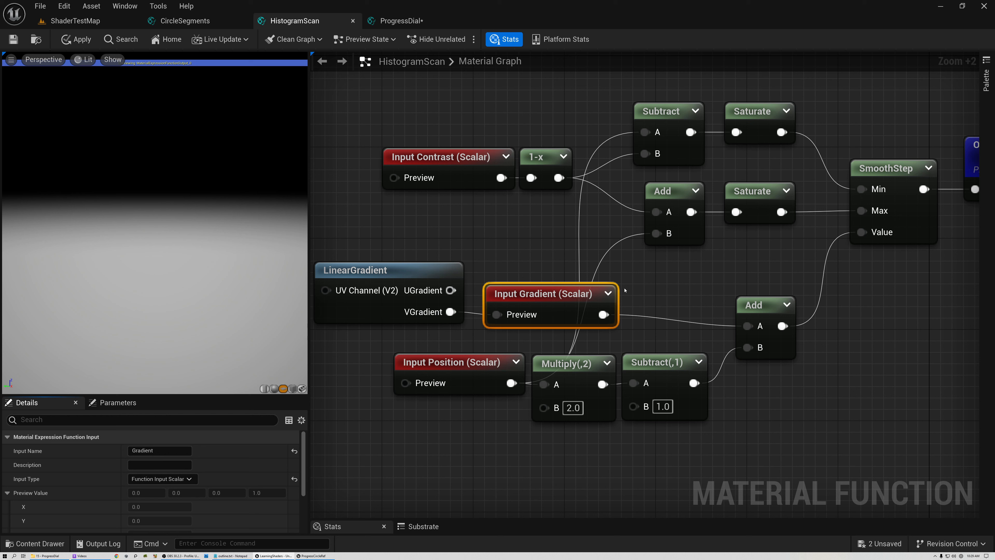
left_click_drag(749, 303, 749, 292)
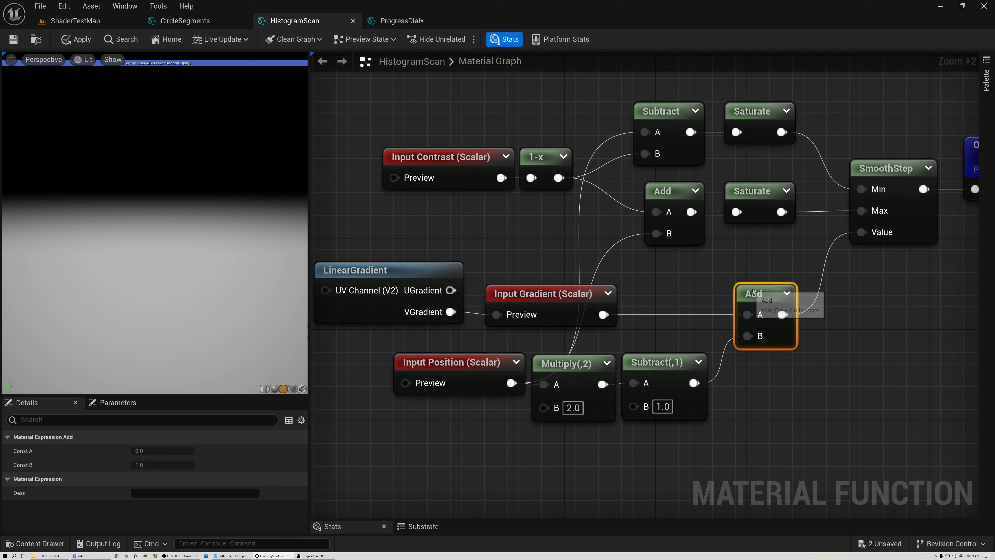
- Examine how Input Position passes through the Multiply and Subtract nodes into the Add node
left_click(444, 363)
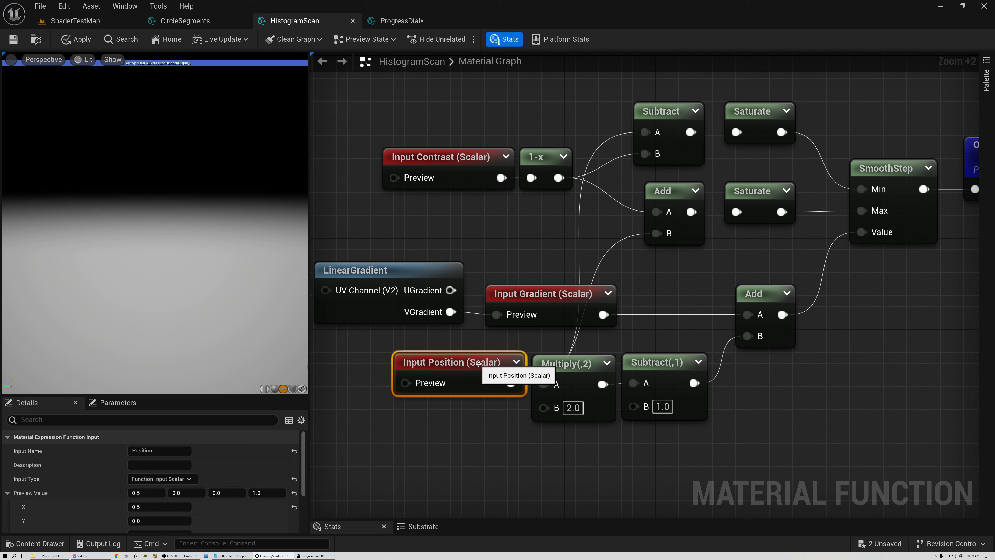
left_click(581, 364)
left_click(665, 362)
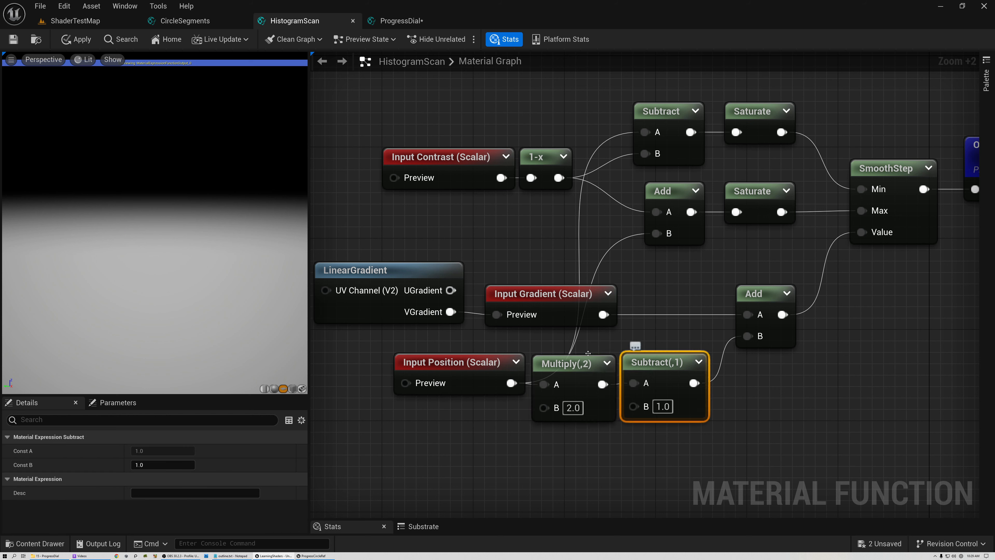
left_click_drag(500, 342, 549, 364)
left_click(638, 393, "ctrl")
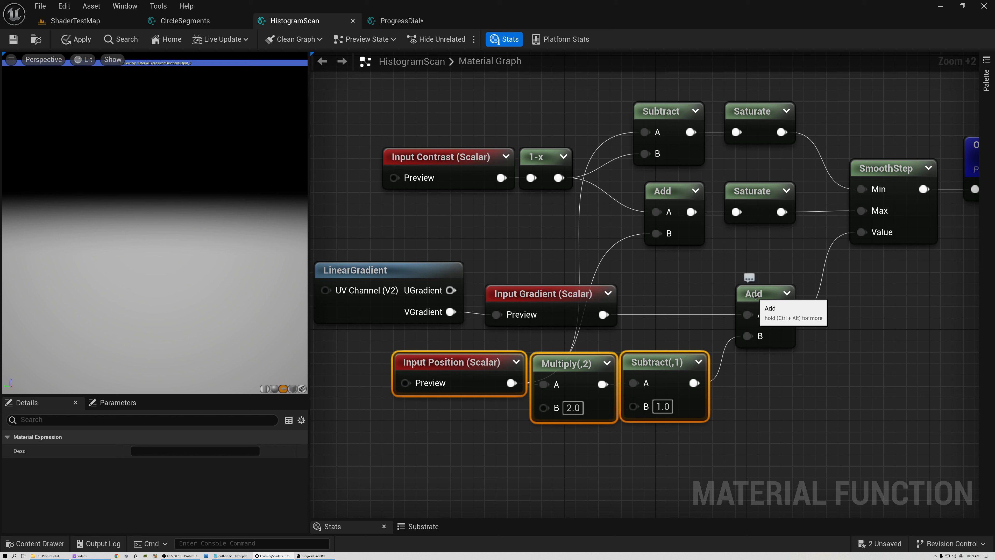
left_click(764, 292)
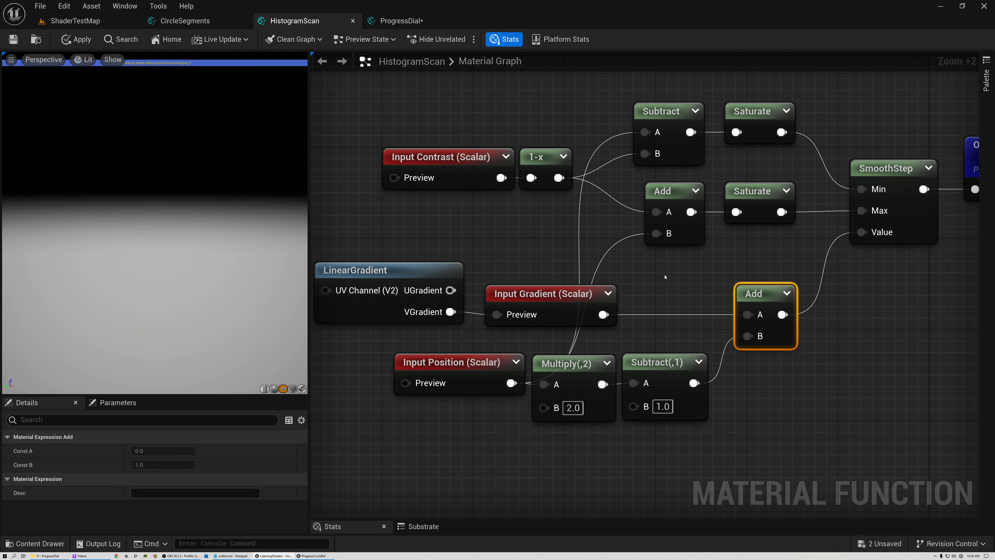
- Test the Contrast input with a preview value of 1 and restore it to 0.9
right_click_drag(664, 279, 653, 351)
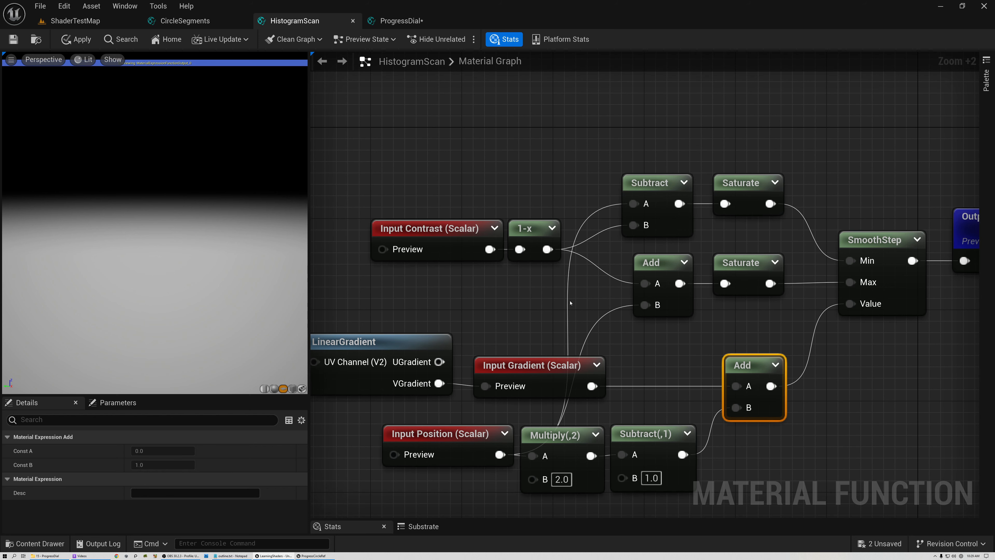
left_click(446, 230)
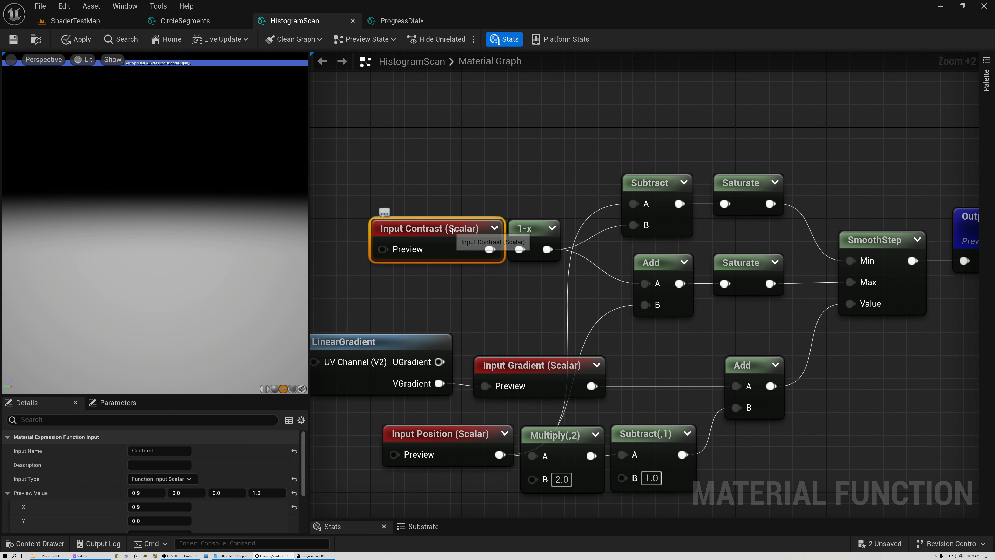
left_click(146, 493)
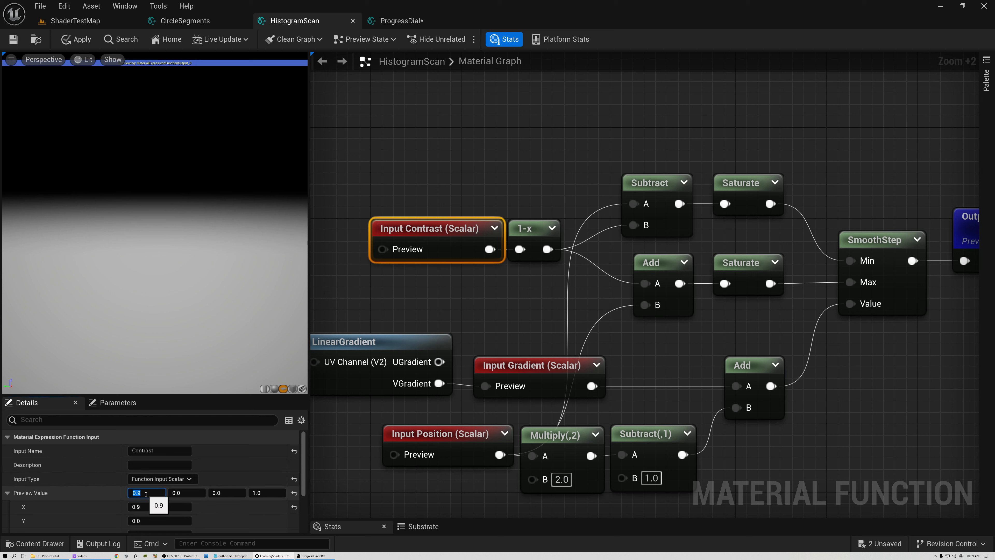
type("1")
key("Return")
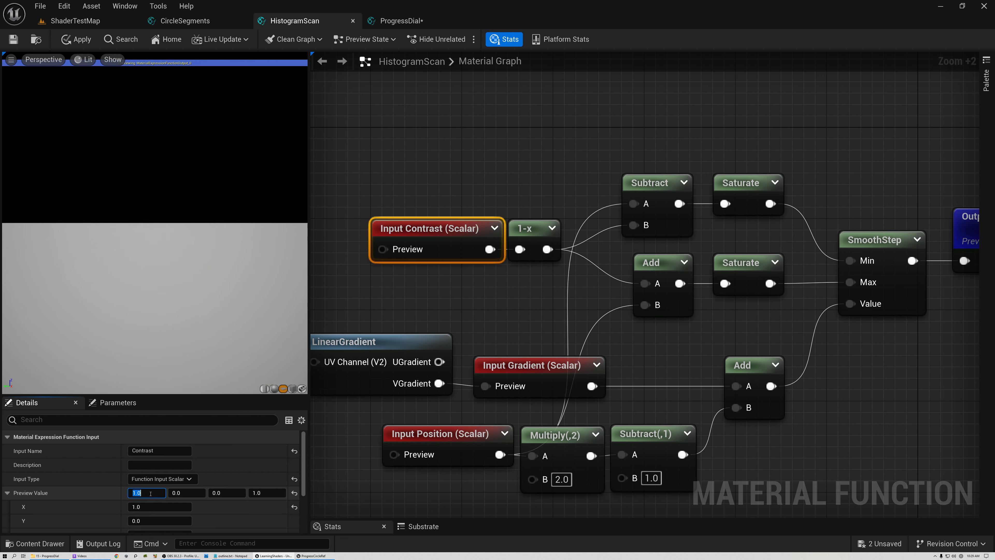
type("0.9")
key("Return")
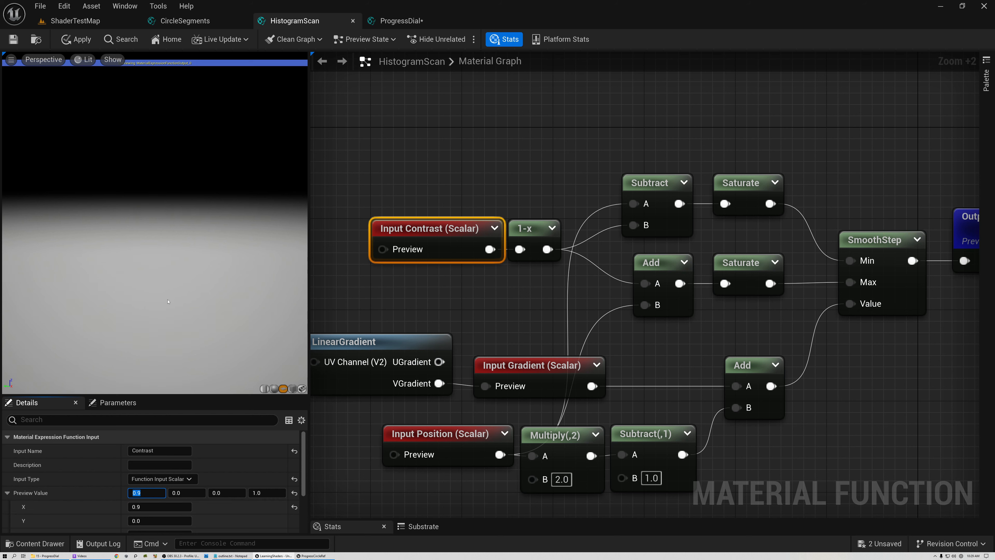
- Move the 1-x node slightly away from the Input Contrast node
right_click_drag(417, 302, 473, 283)
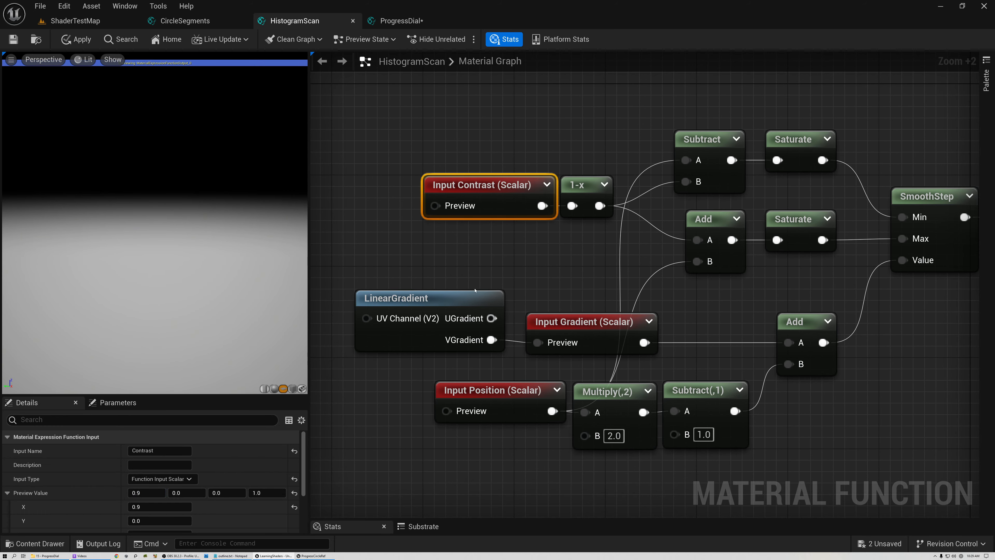
left_click(509, 392)
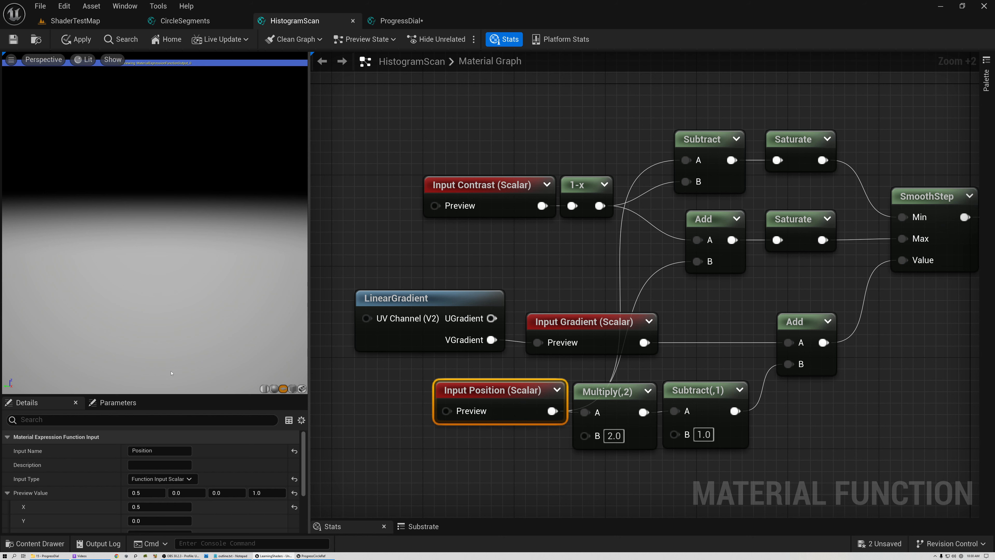
right_click_drag(582, 256, 515, 285)
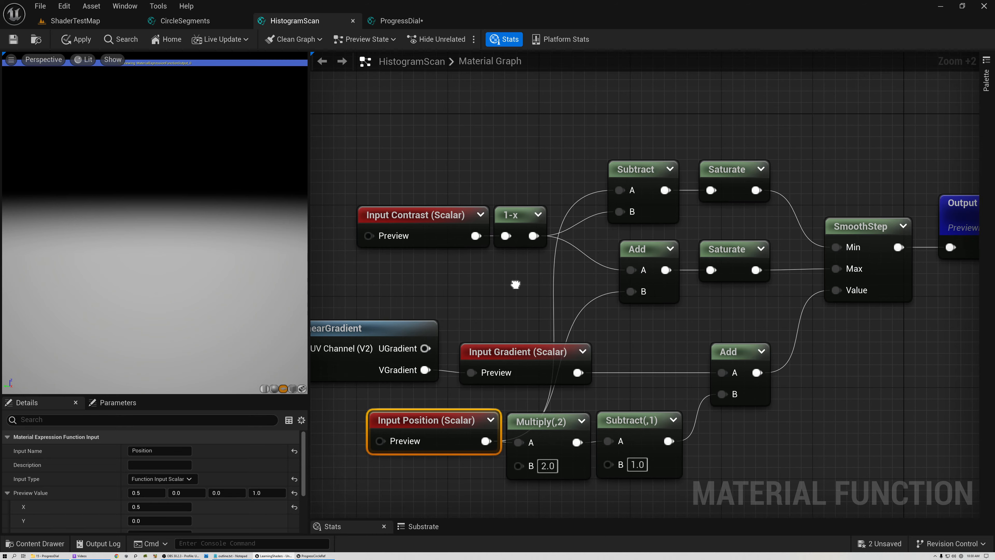
left_click(411, 219)
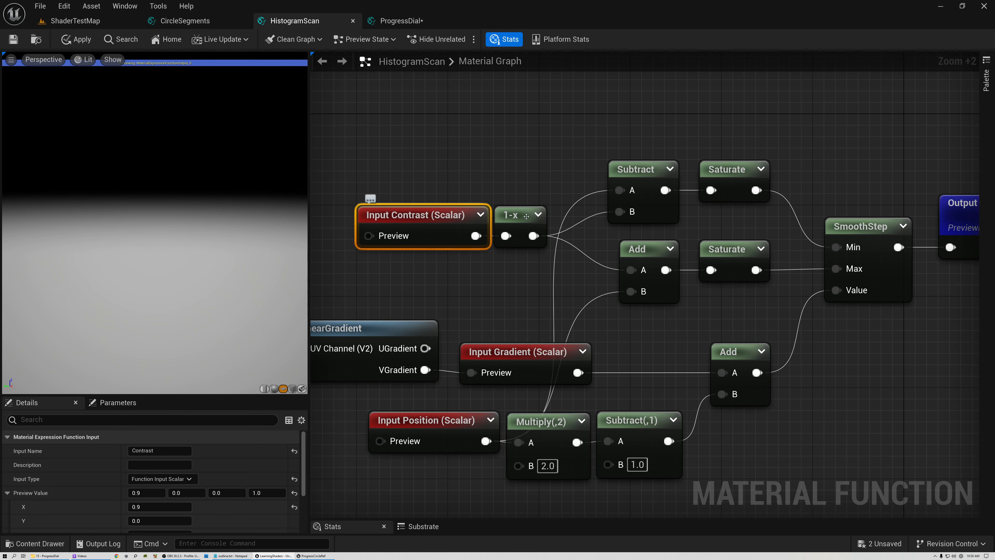
left_click_drag(510, 216, 520, 215)
- Examine how inverted Contrast and Position run through Subtract, Add and the Saturate nodes into SmoothStep's Min and Max
right_click_drag(521, 274, 474, 279)
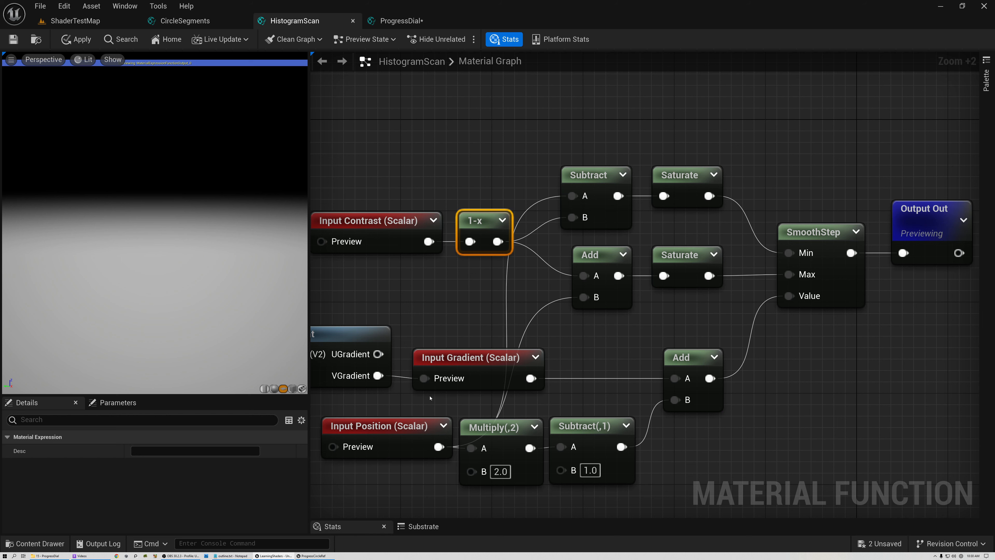
left_click(391, 427)
left_click(411, 218)
left_click(480, 221, "shift")
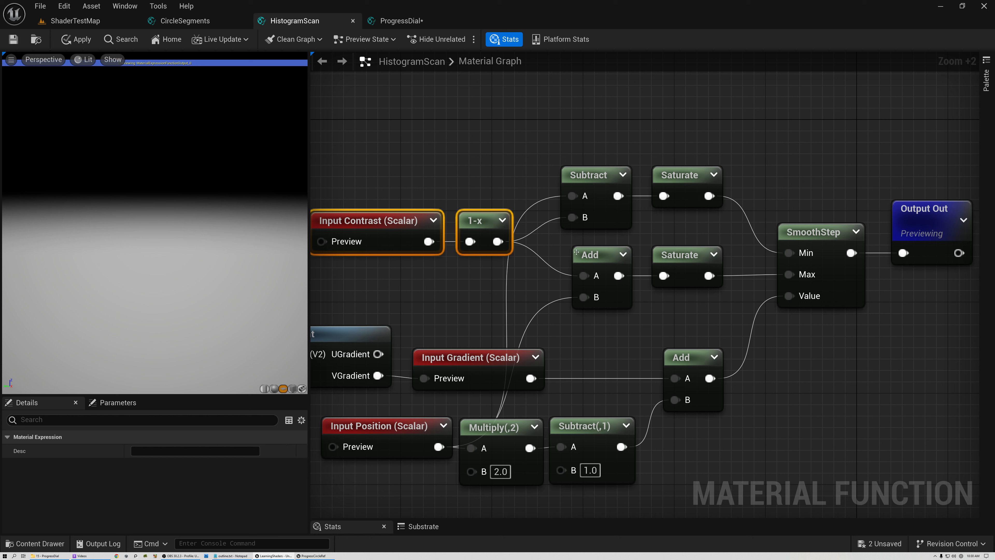
left_click(587, 253)
left_click_drag(408, 200, 505, 265)
left_click(408, 431)
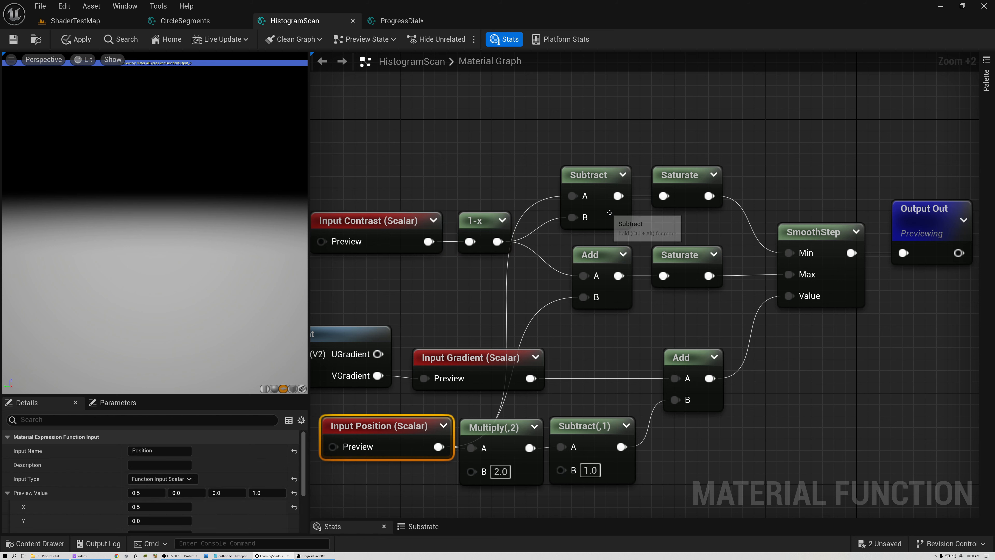
left_click(676, 177)
left_click(682, 256)
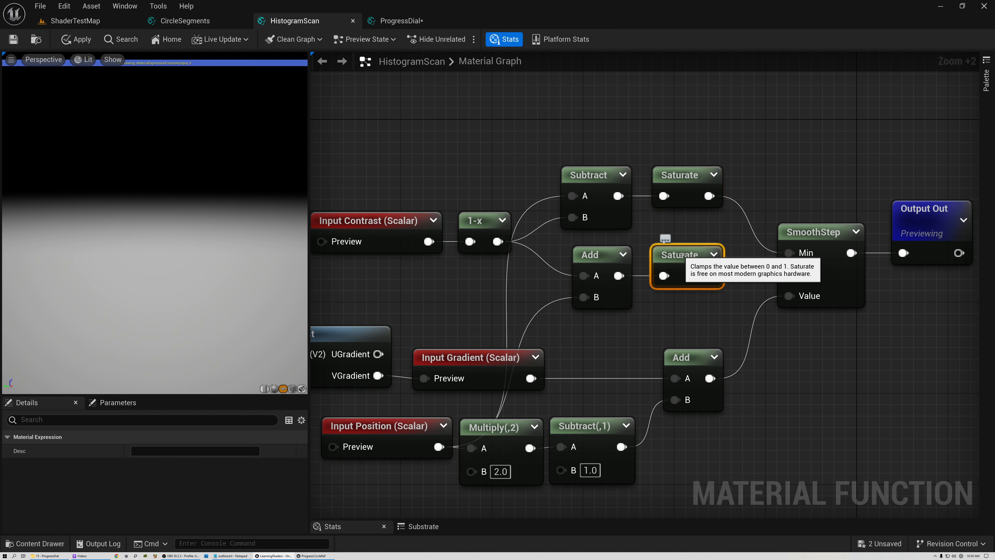
right_click_drag(682, 255, 563, 257)
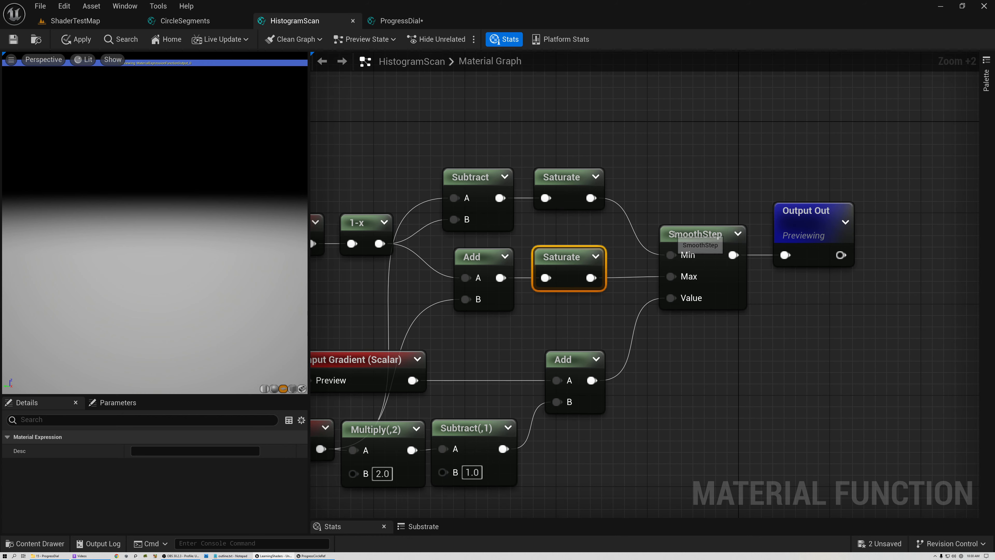
left_click(695, 234)
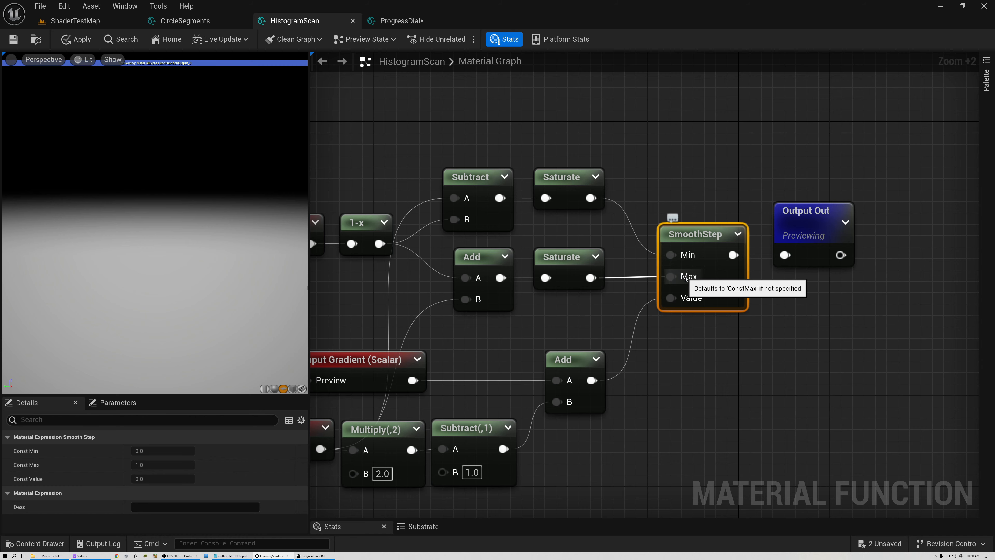
- Trace how Input Gradient and the remapped Position combine in the Add node feeding SmoothStep's Value
right_click_drag(547, 327, 742, 282)
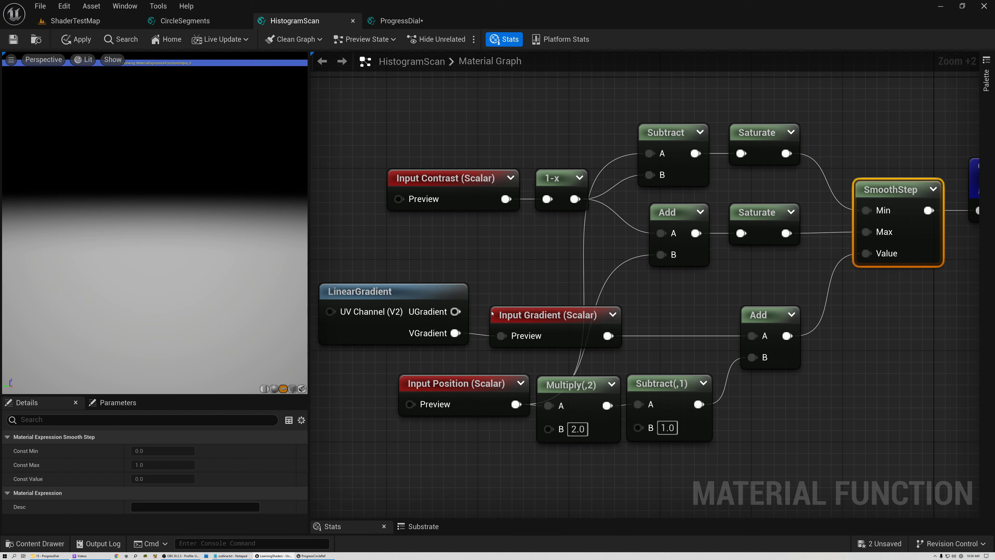
left_click(550, 315)
left_click_drag(454, 370, 666, 431)
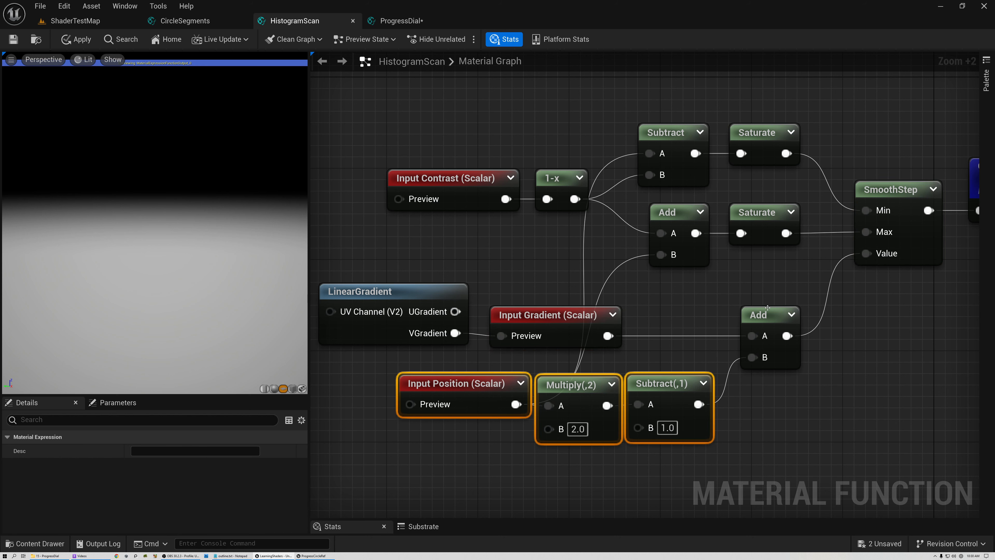
right_click_drag(768, 308, 534, 348)
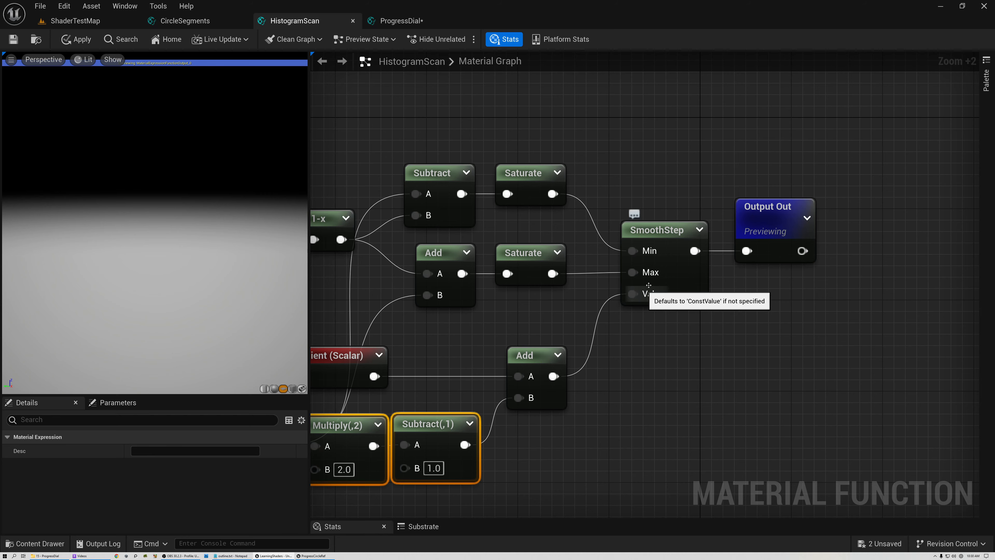
right_click_drag(648, 290, 835, 276)
scroll(757, 208, "down", 1)
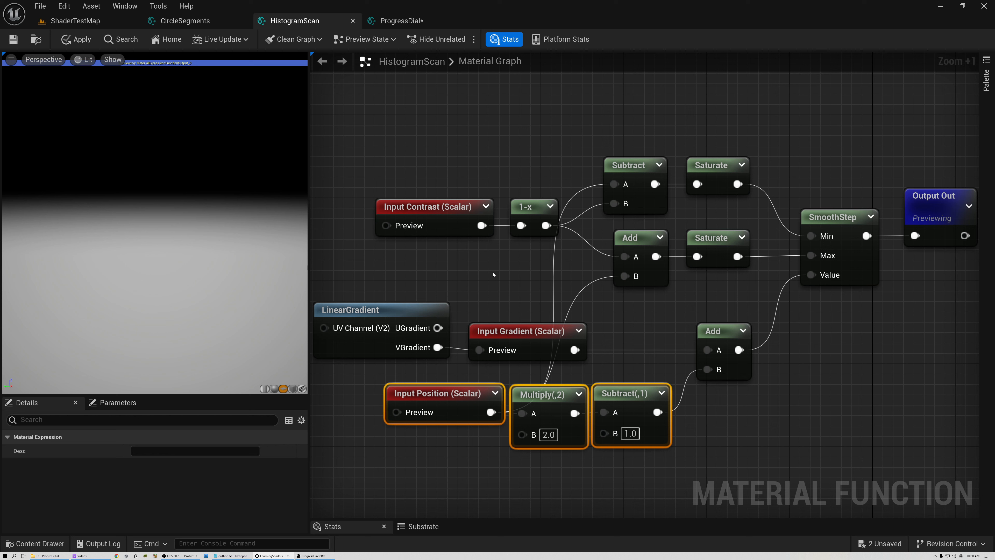
left_click(434, 212)
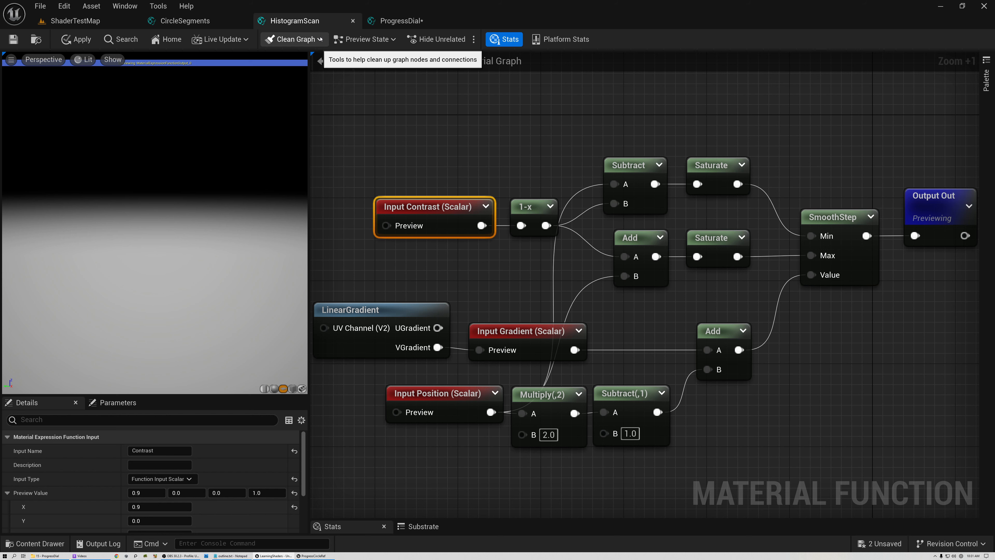
- Return to the ProgressDial graph and preview the Posterize node followed by the HistogramScan node
left_click(404, 20)
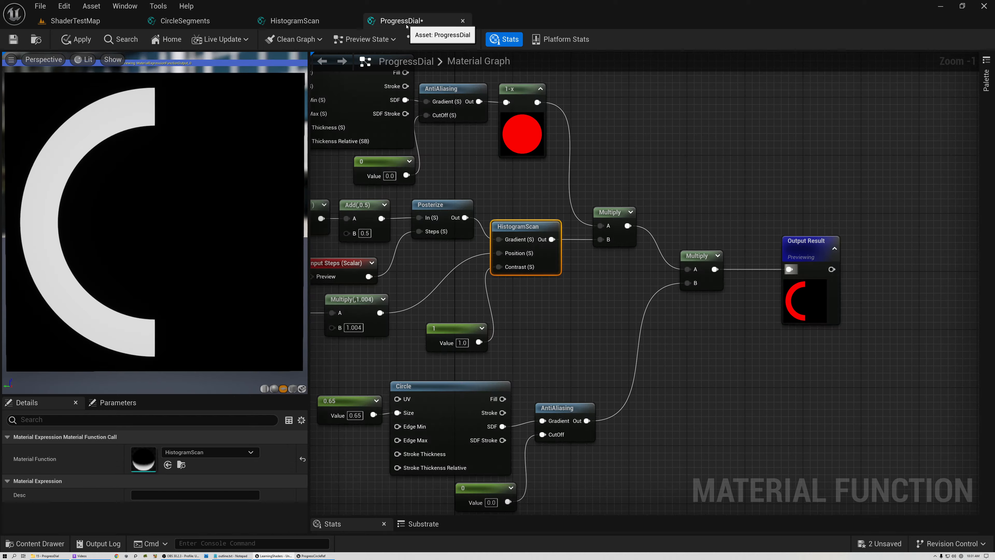
right_click_drag(501, 205, 659, 214)
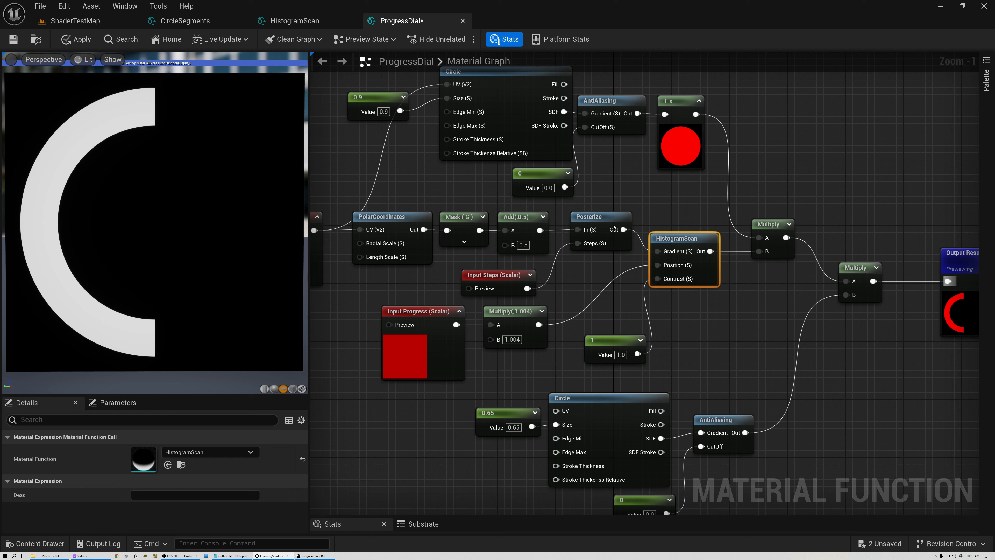
right_click(597, 218)
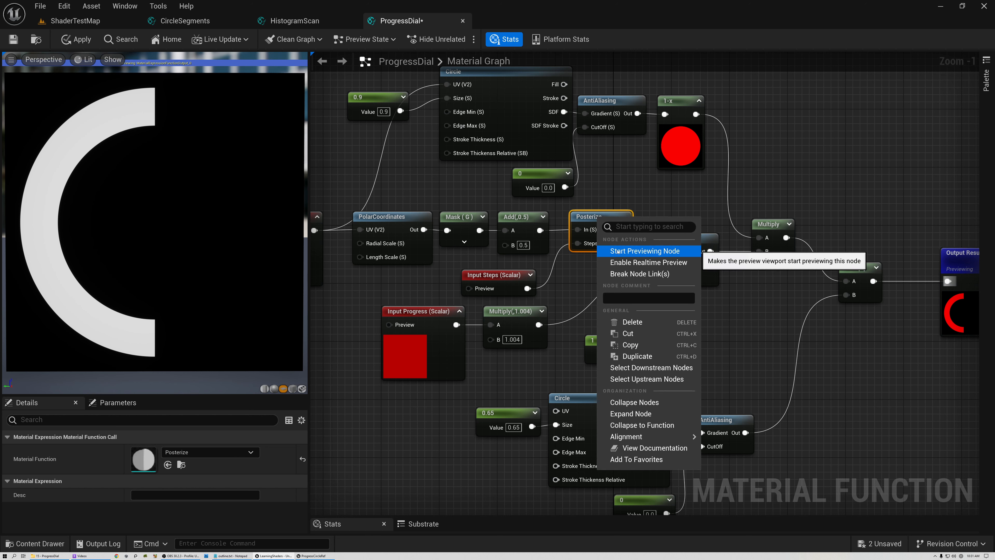
left_click(627, 251)
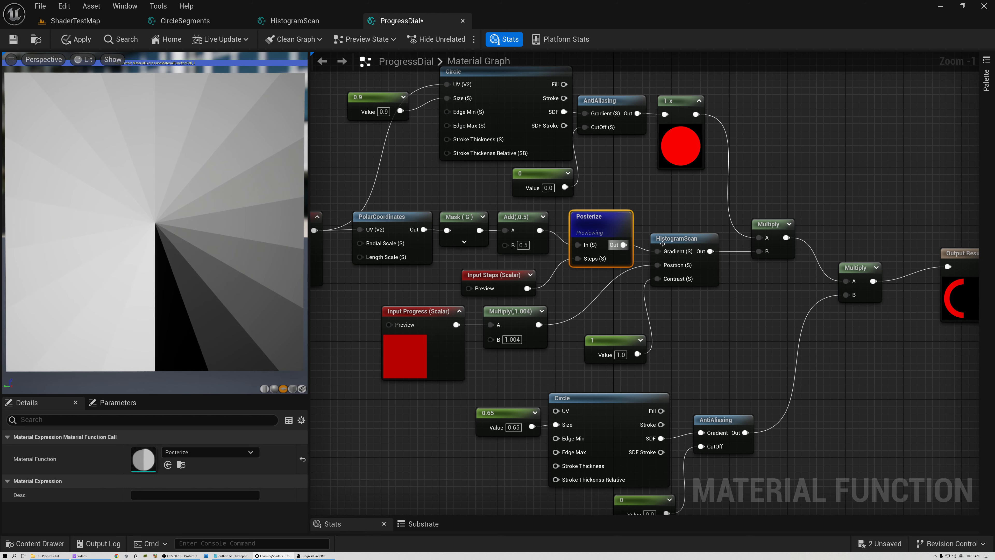
right_click(680, 238)
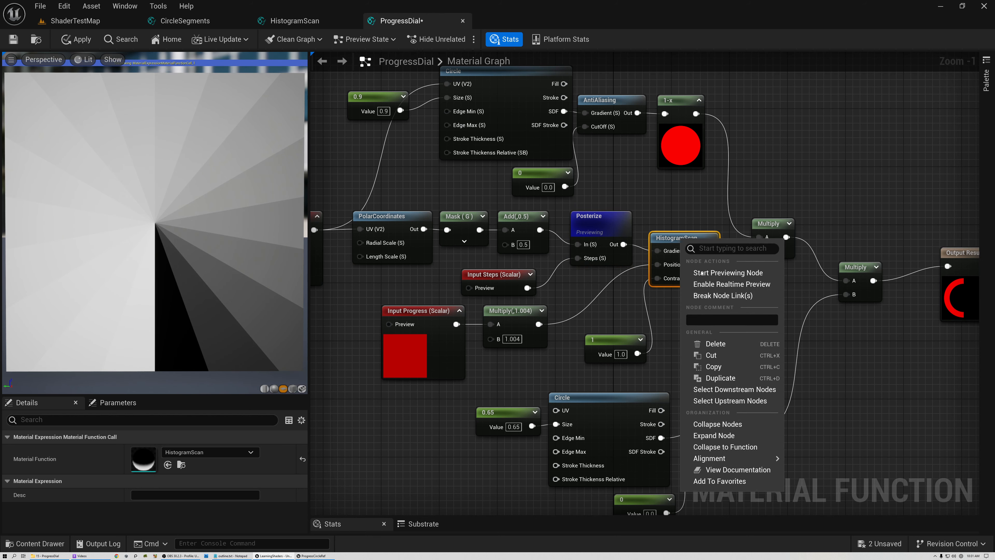
left_click(711, 273)
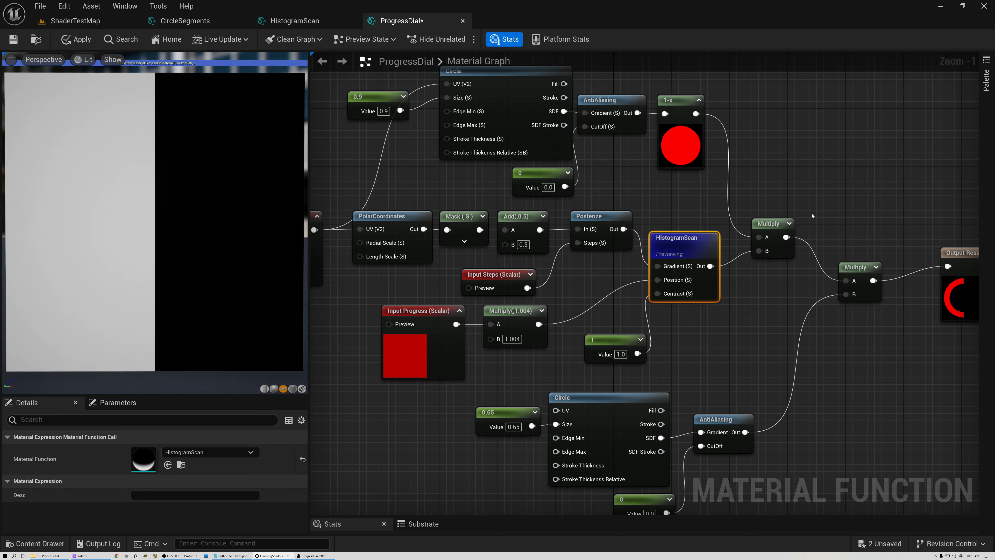
- Preview the Output Result node and move it farther from the final Multiply node
right_click_drag(845, 264, 669, 242)
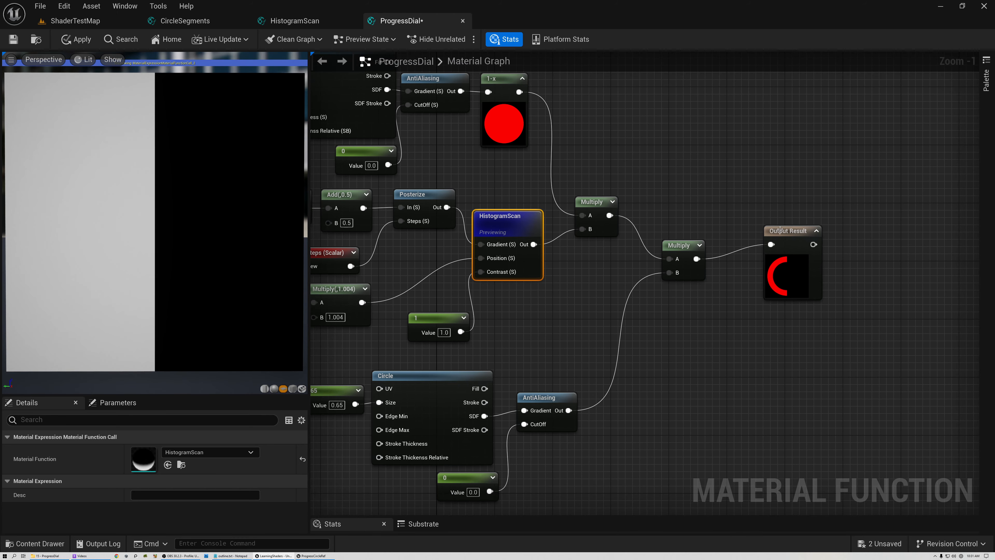
right_click(777, 230)
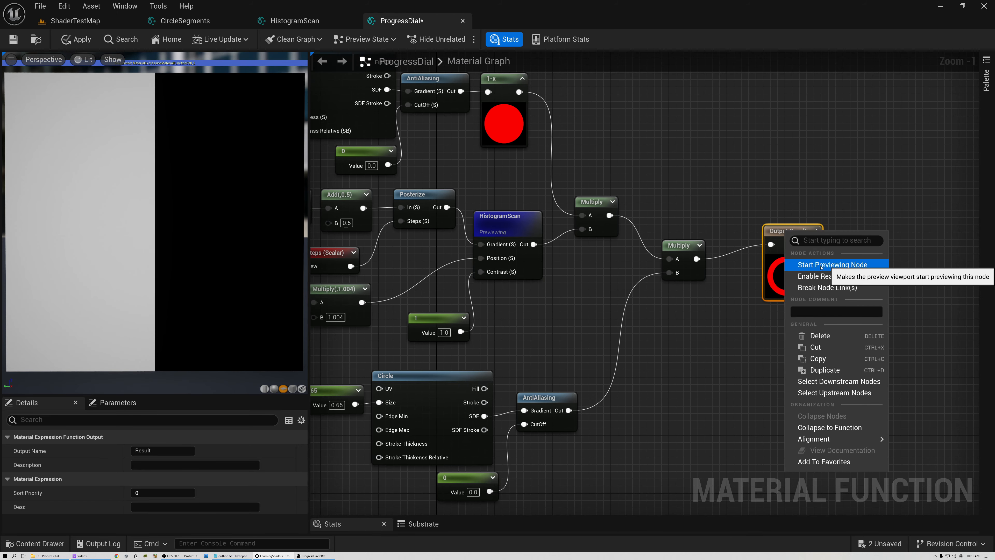
left_click(821, 265)
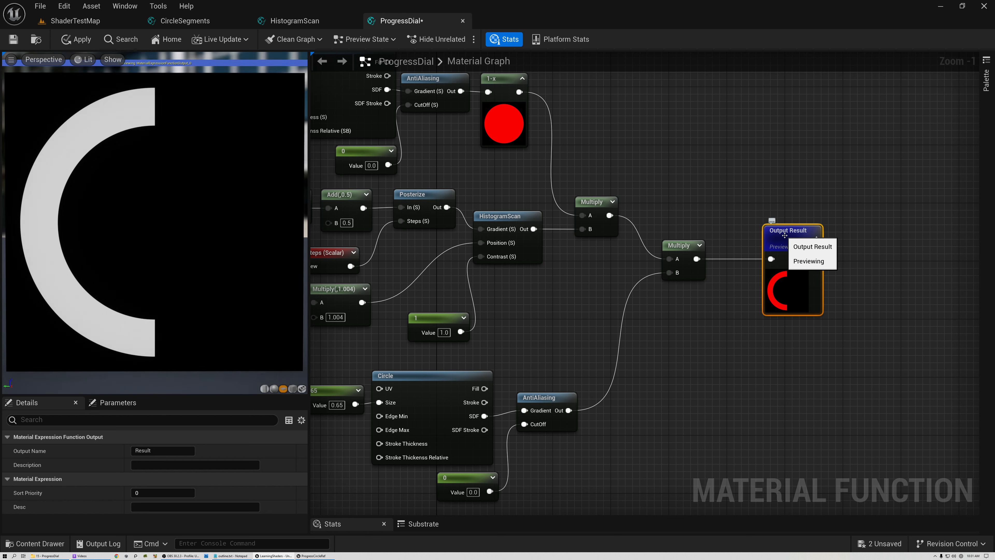
left_click_drag(785, 236, 836, 235)
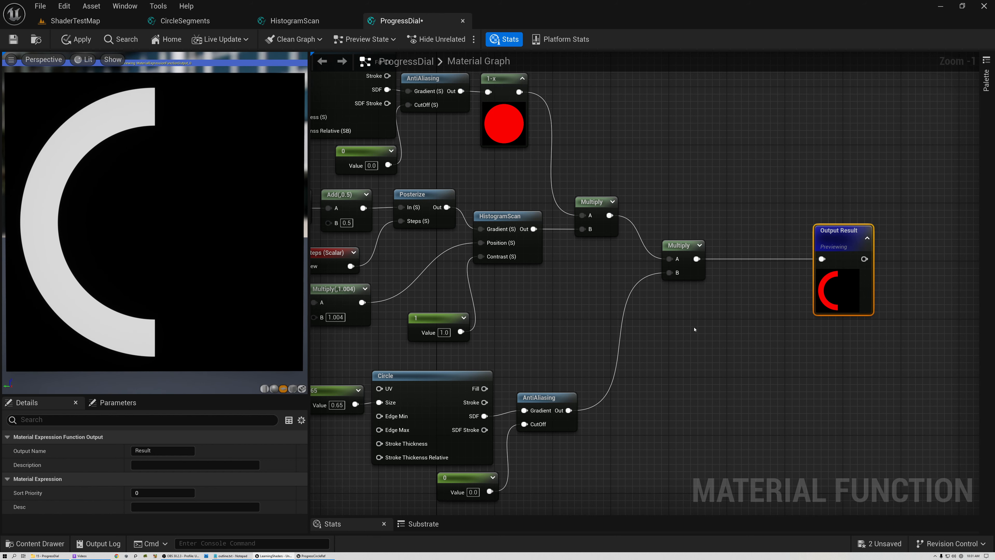
- Add a CircleSegments function node below the inner circle's AntiAliasing node
right_click_drag(583, 327, 660, 216)
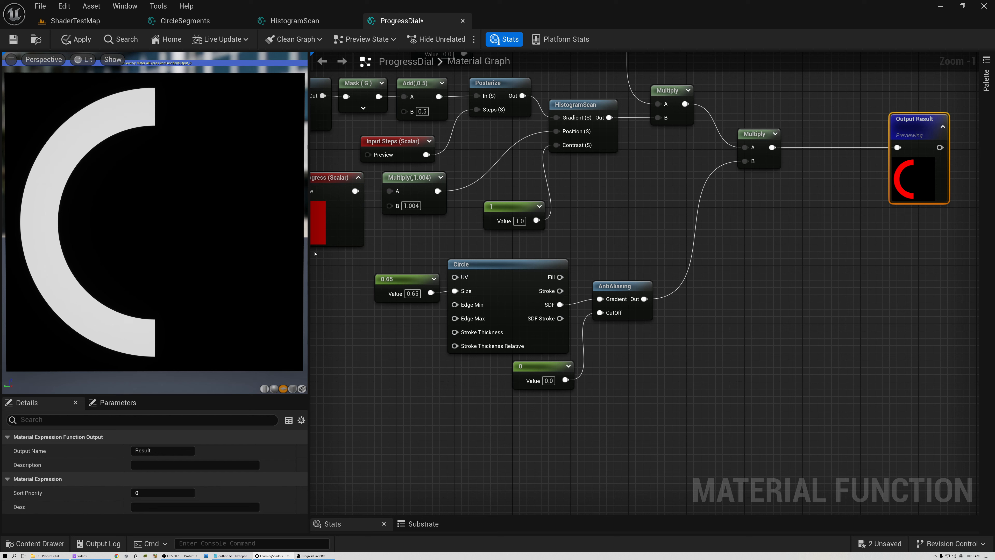
right_click(640, 358)
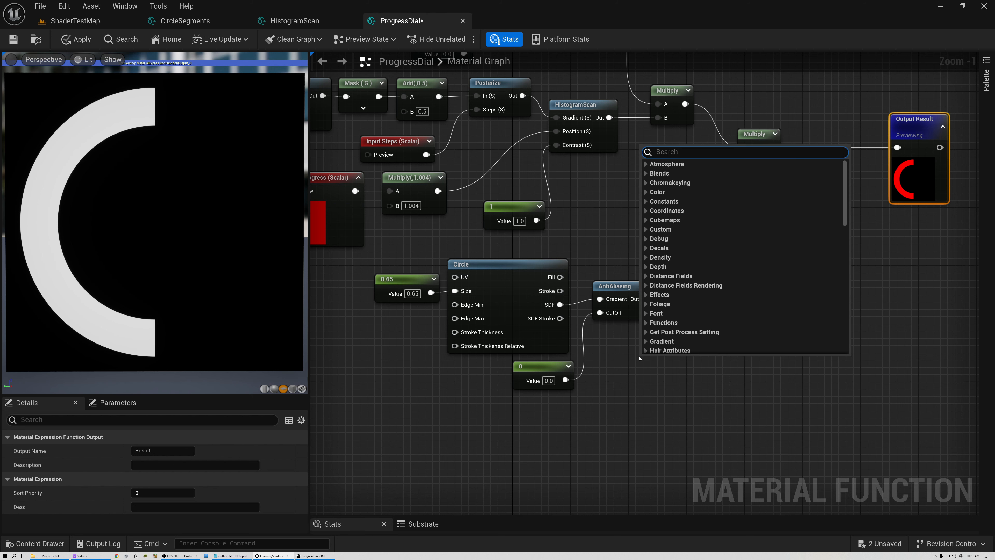
type("circ")
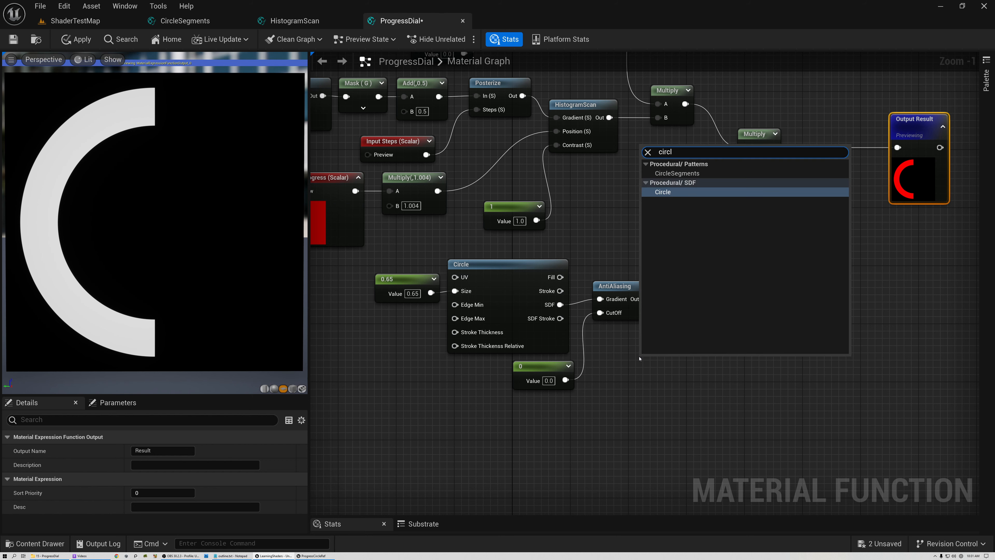
type("l")
left_click(677, 173)
right_click_drag(686, 346, 547, 270)
left_click(511, 325)
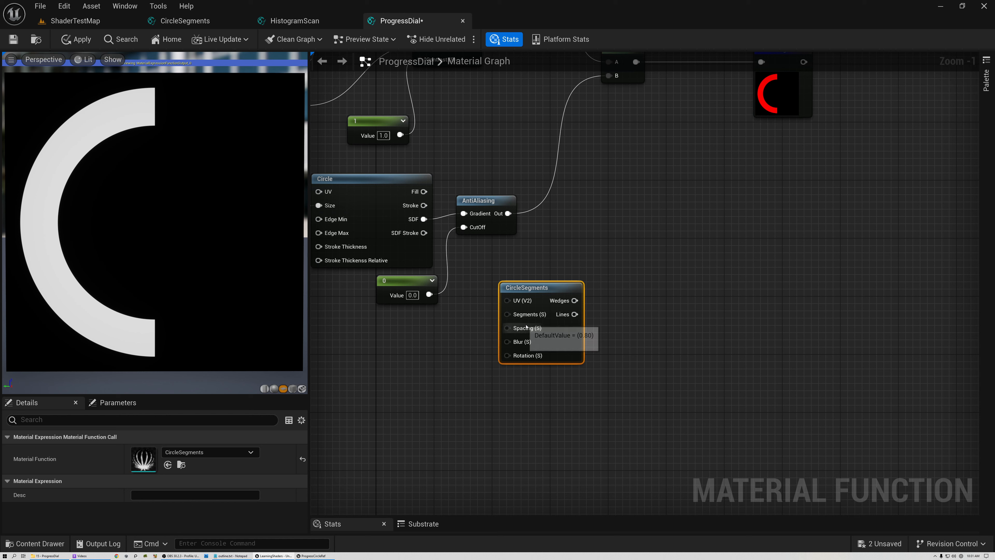
- Add a Constant node with value 0.1 and connect it to the Spacing input of CircleSegments
key("1")
left_click(426, 318)
left_click_drag(479, 338, 506, 328)
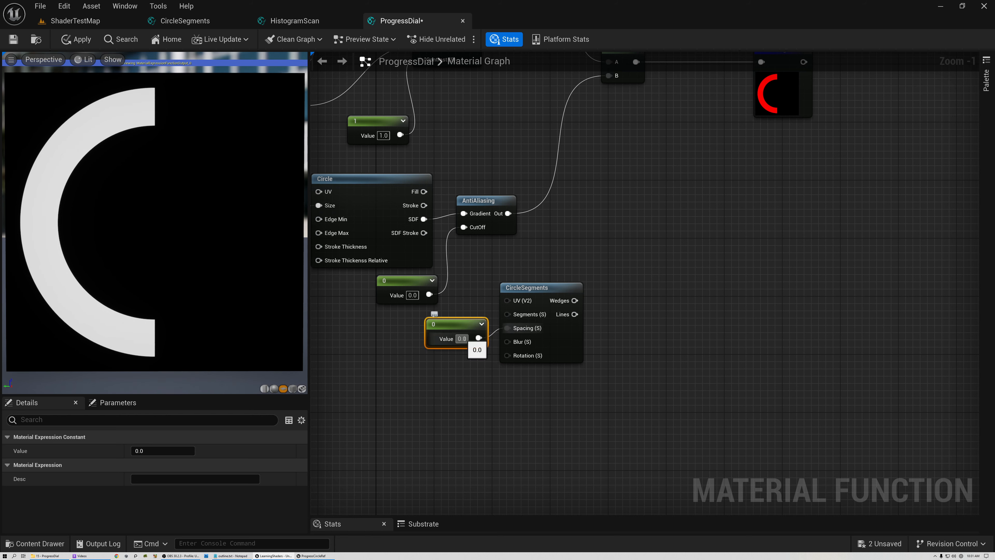
type("0.1")
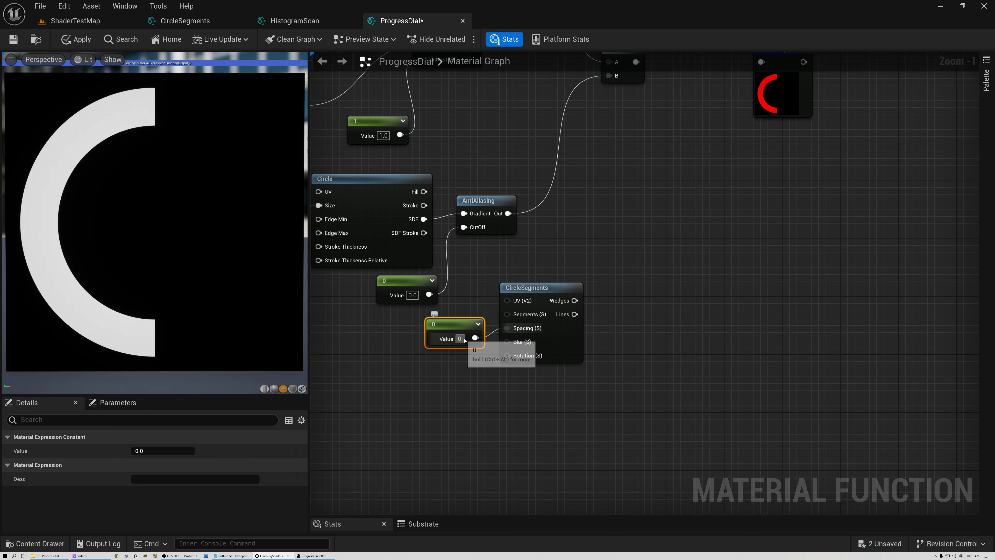
key("Return")
- Move the CircleSegments node slightly away from its Spacing constant and preview it
left_click(555, 296)
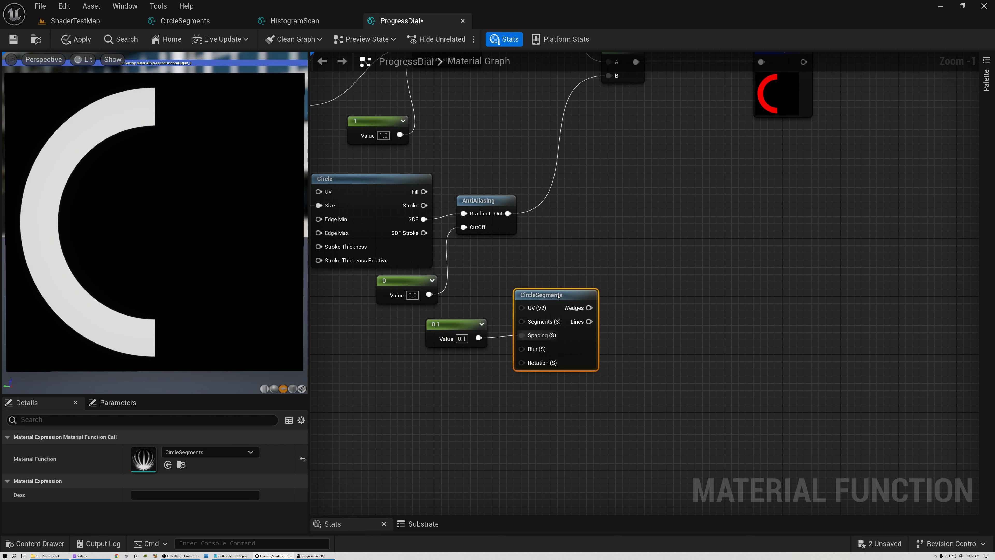
right_click(559, 296)
left_click(588, 325)
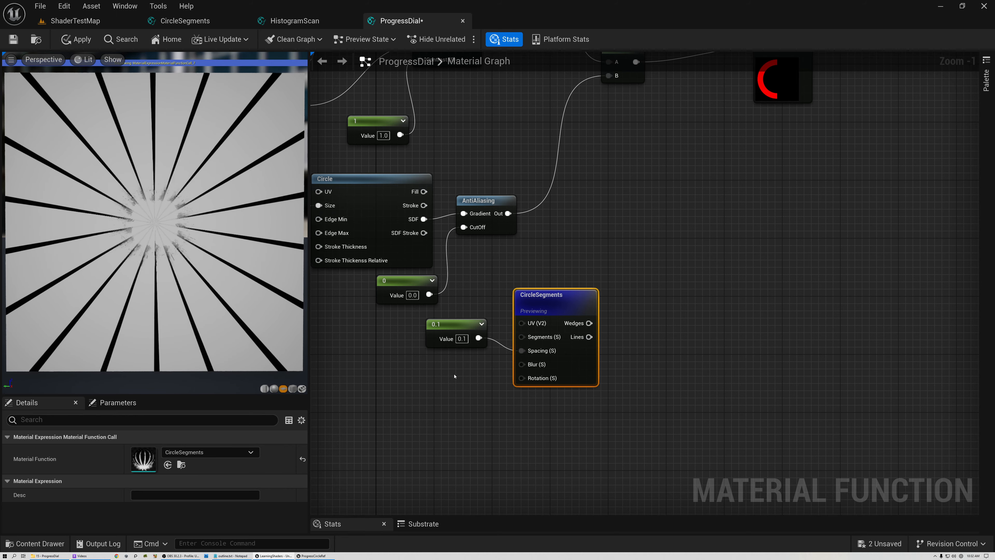
- Add a Constant node with value 0 feeding CircleSegments' Rotation input and arrange the nodes closer together
left_click(457, 378)
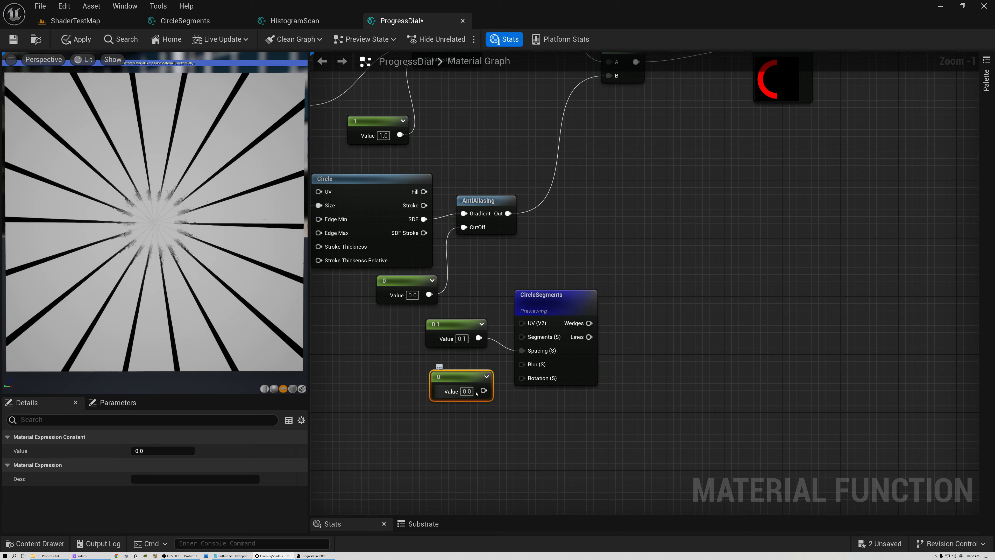
left_click_drag(484, 391, 456, 363)
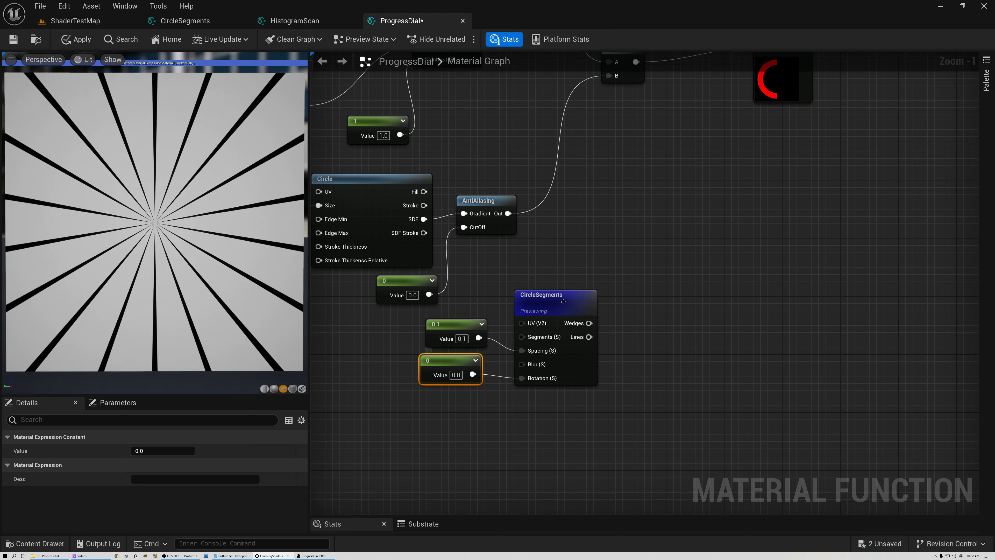
scroll(524, 286, "down", 2)
right_click_drag(558, 273, 547, 318)
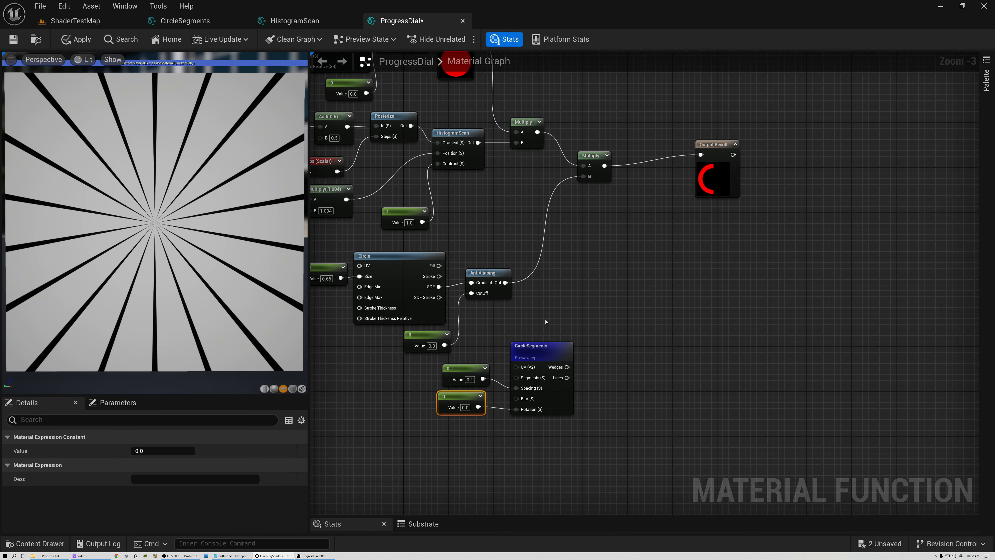
left_click_drag(539, 348, 528, 342)
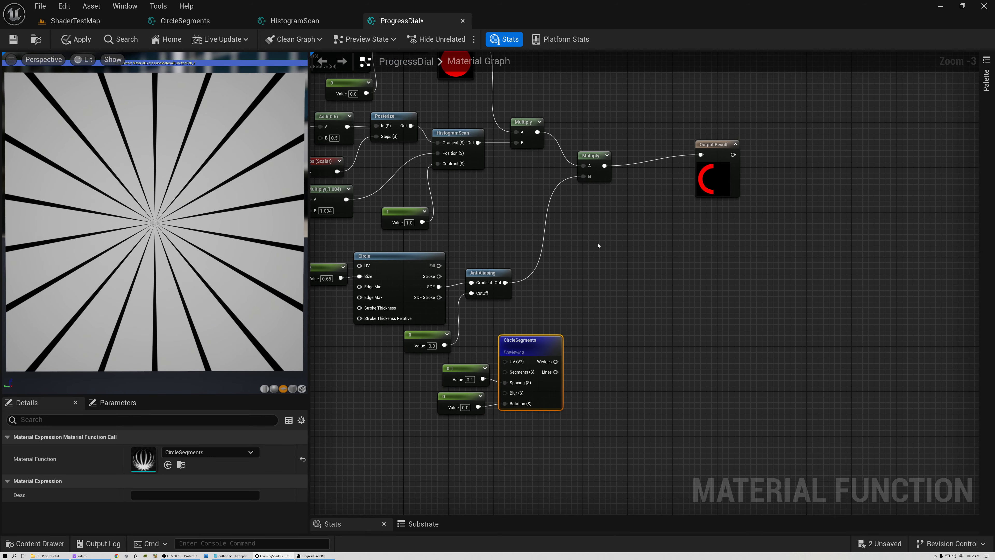
- Insert a Multiply node between the last Multiply and Output Result, with CircleSegments' Wedges output feeding its B input
left_click_drag(606, 165, 627, 184)
type("mul;")
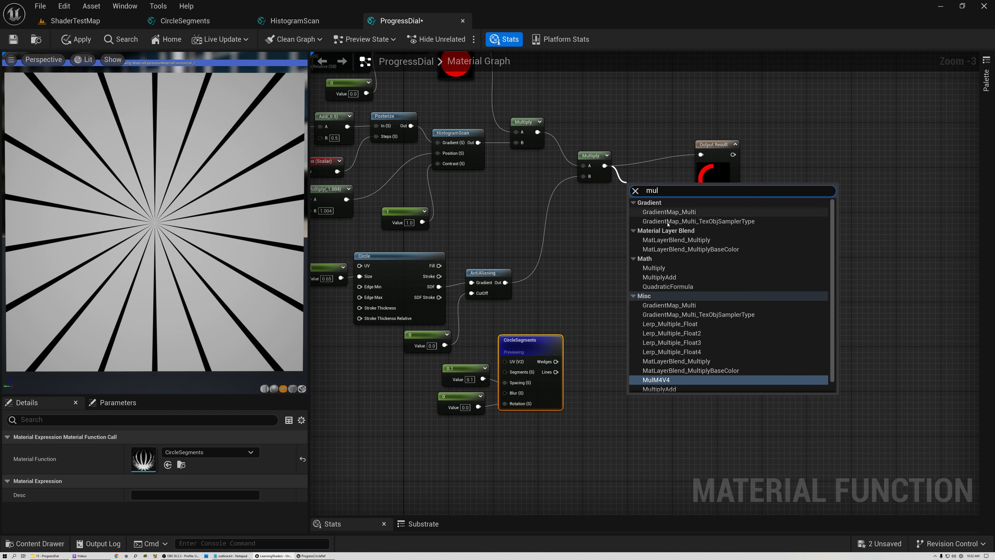
left_click(658, 271)
left_click(658, 271)
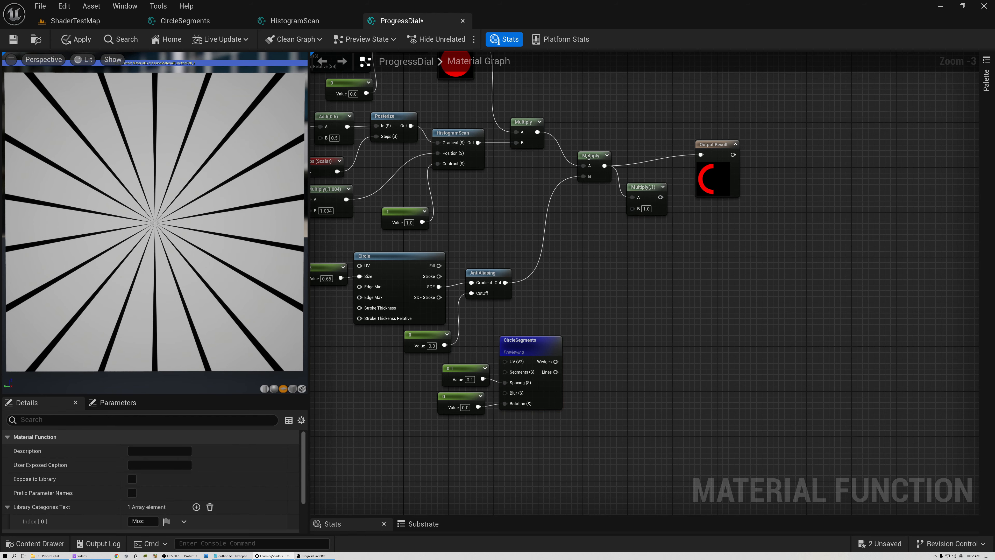
left_click_drag(556, 362, 701, 154)
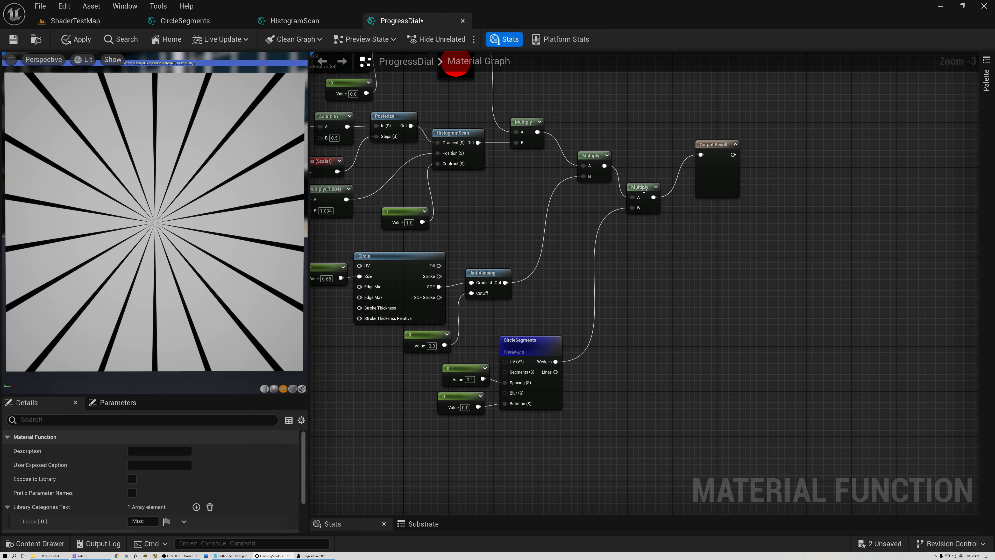
- Preview the Output Result node and align it with the new Multiply node
right_click(714, 149)
left_click(735, 180)
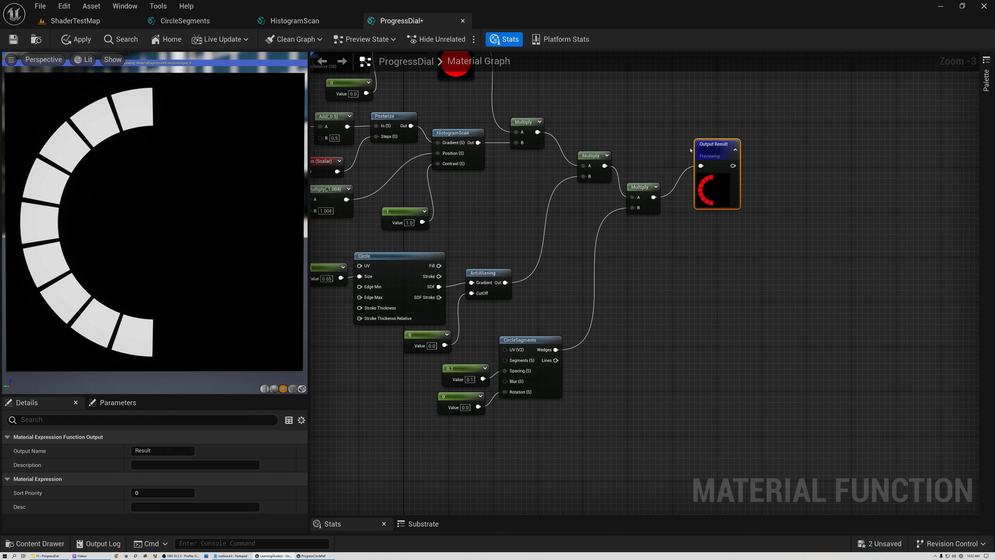
left_click_drag(708, 146, 722, 176)
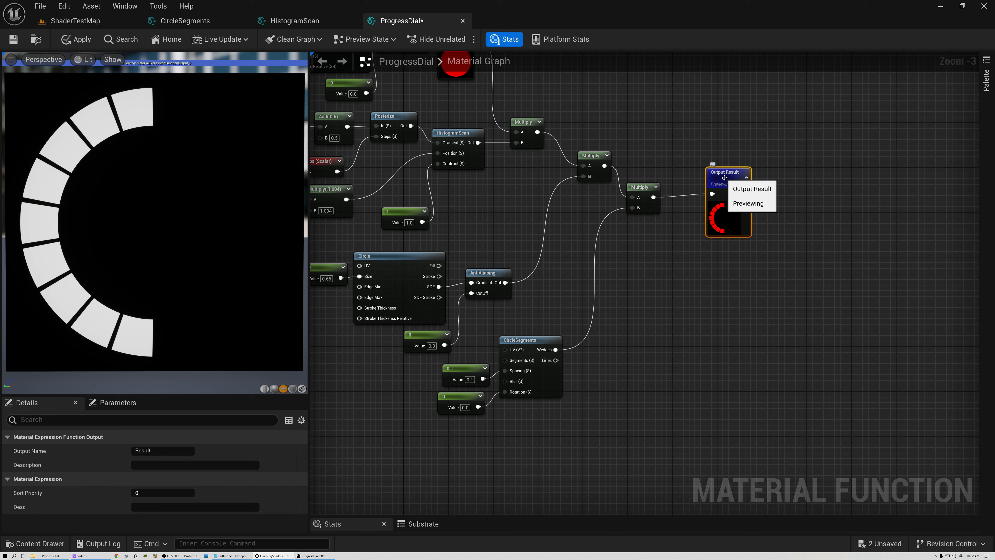
- Rename the function output to Alpha and move its node farther from the last Multiply
left_click(164, 450)
type("A")
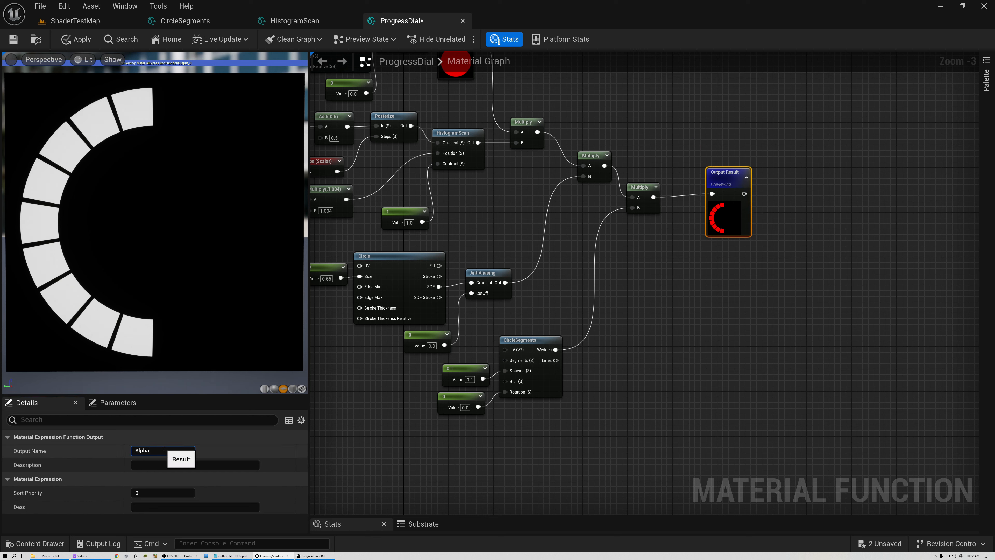
type("lpha")
key("Return")
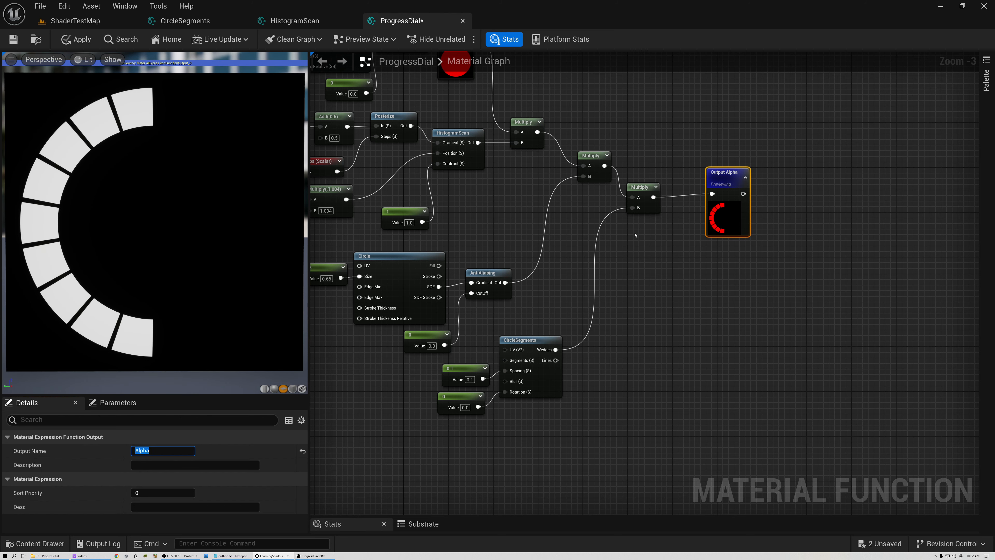
right_click_drag(709, 209, 704, 272)
left_click_drag(713, 238, 758, 238)
- Add a Constant3Vector node in the empty area above the Multiply chain
right_click_drag(693, 213, 826, 245)
scroll(564, 226, "up", 5)
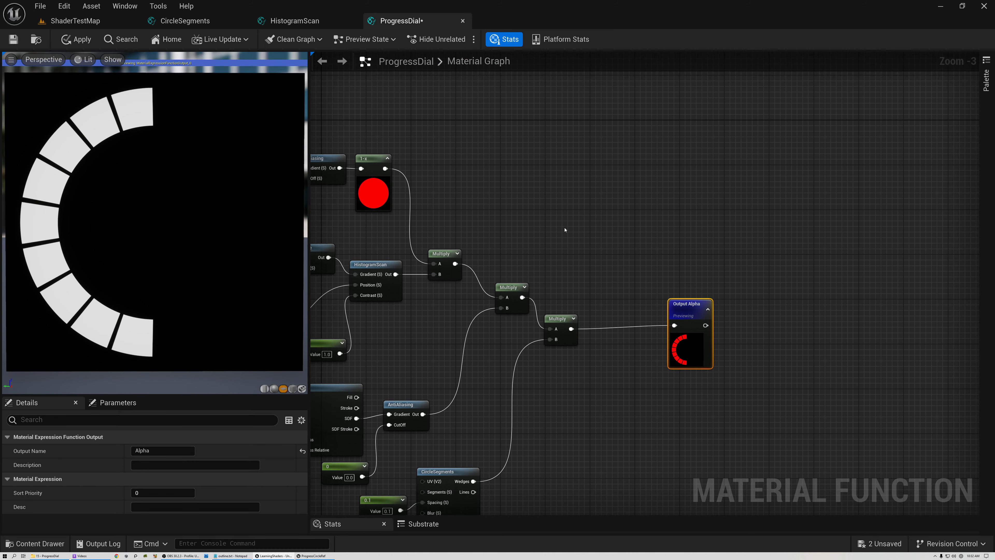
right_click(525, 194)
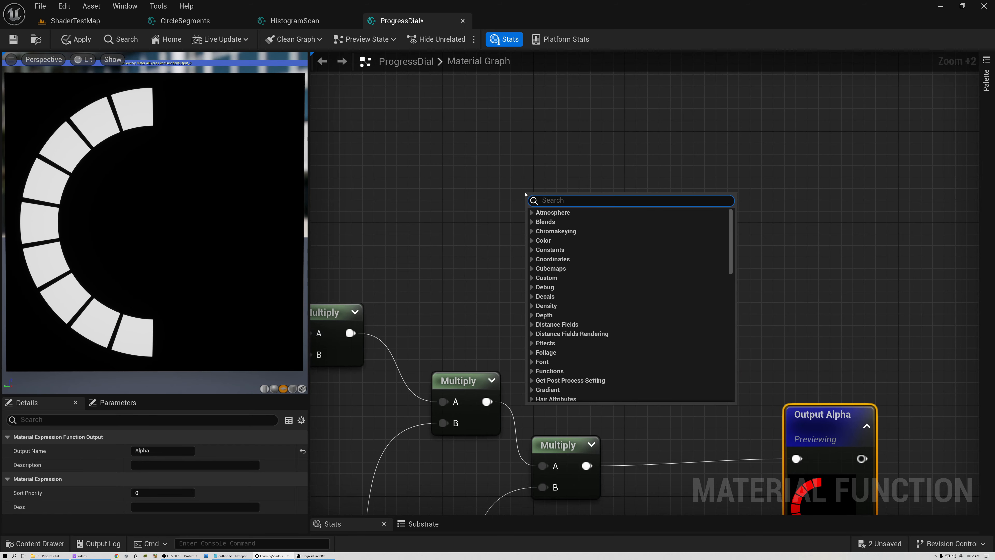
left_click(491, 193)
key("3")
left_click(502, 180)
left_click_drag(566, 192, 561, 175)
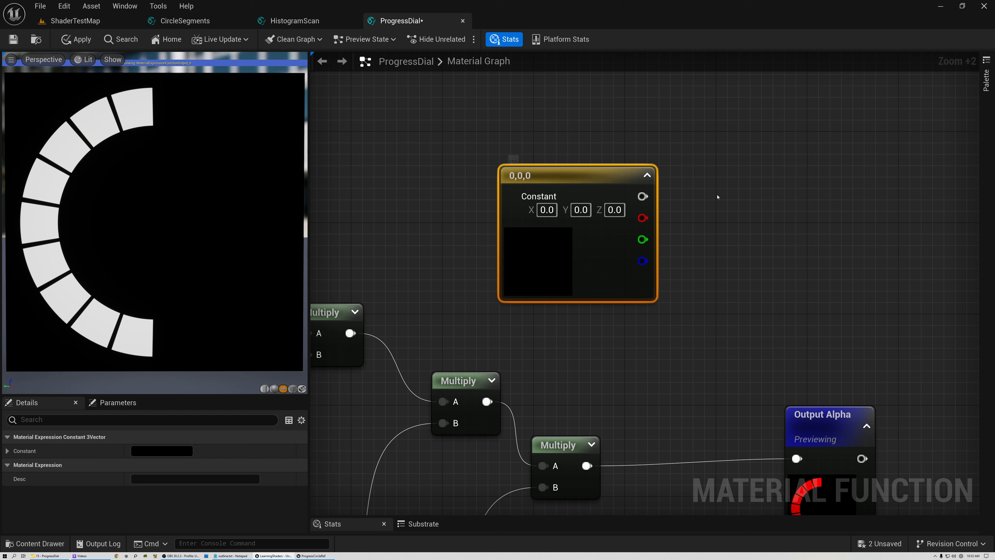
- Duplicate the Constant3Vector node and stack the two nodes vertically
key("ctrl+v")
left_click_drag(581, 177, 581, 109)
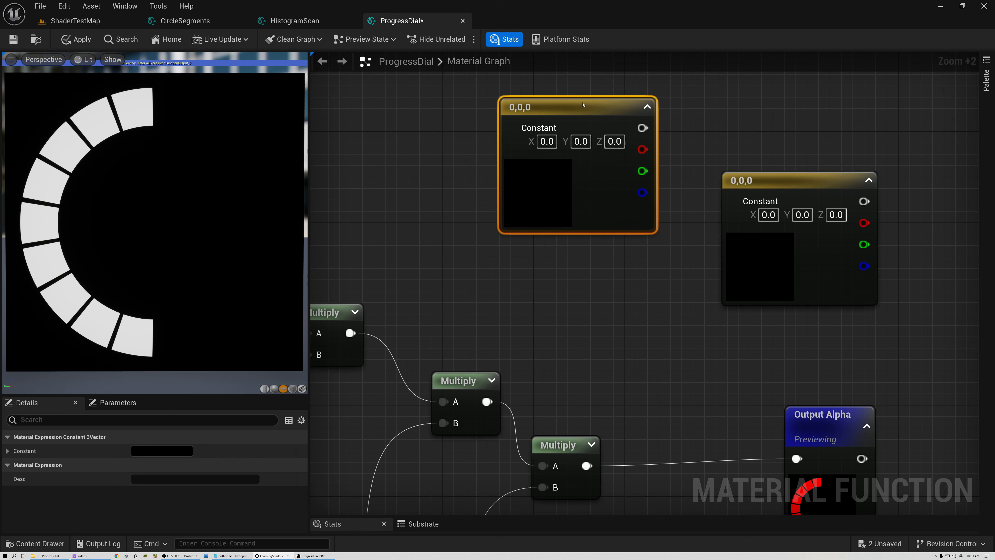
left_click_drag(789, 183, 567, 258)
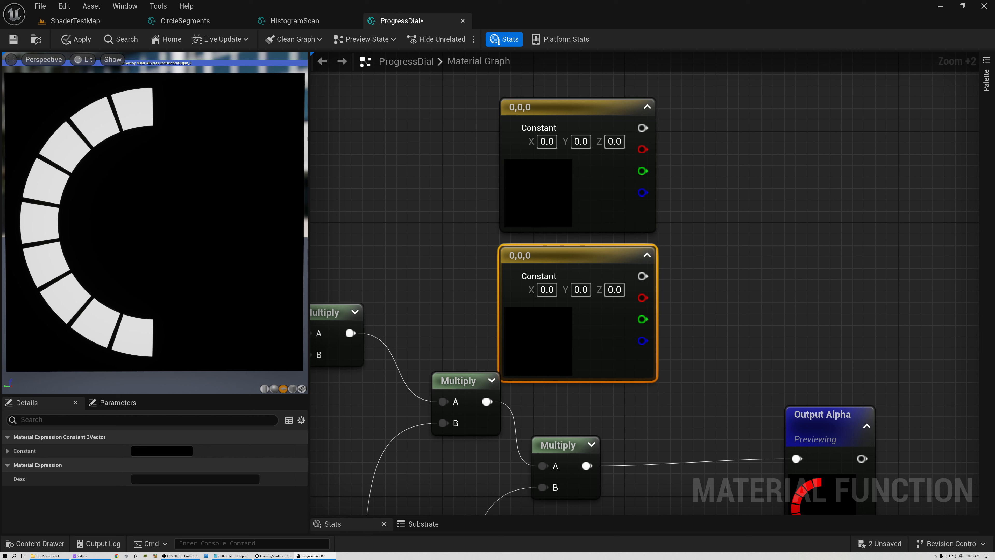
- Set the upper Constant3Vector's color to orange with R 1.0, G 0.428028 and B 0.0
left_click(529, 190)
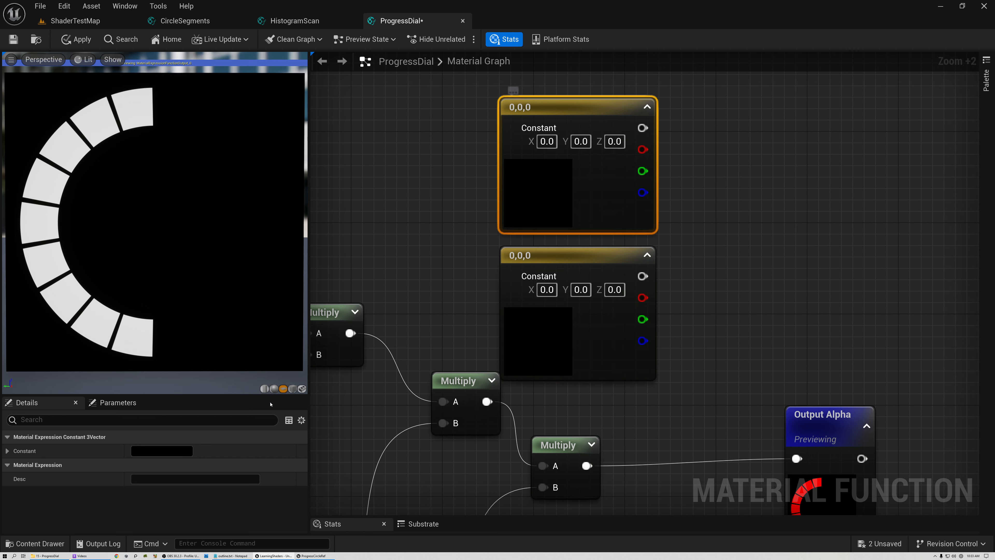
left_click(161, 450)
left_click_drag(287, 422, 403, 209)
left_click_drag(370, 314, 384, 312)
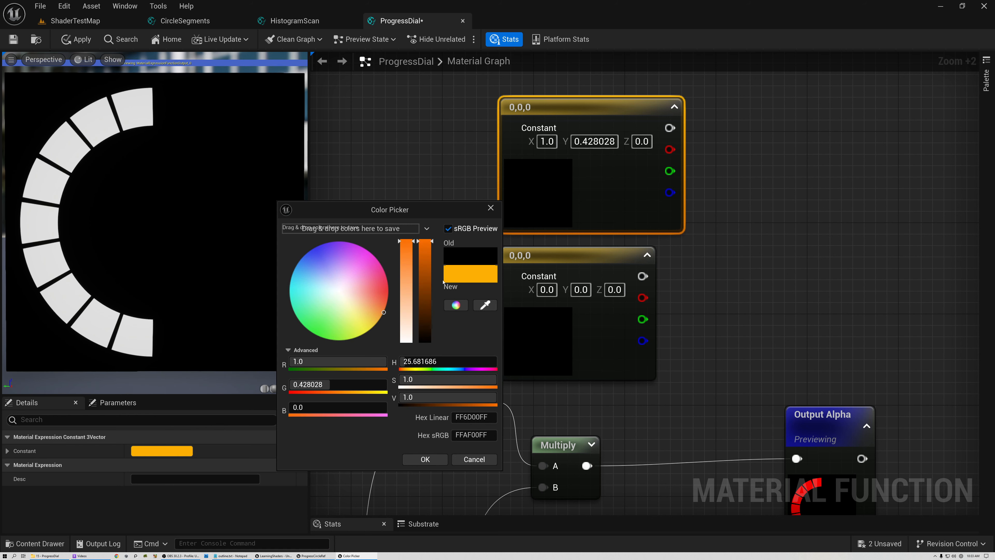
left_click(491, 209)
- Set the lower Constant3Vector's color to purple with R 0.315496, G 0.0 and B 0.697917, and move it closer to the orange node
left_click(545, 260)
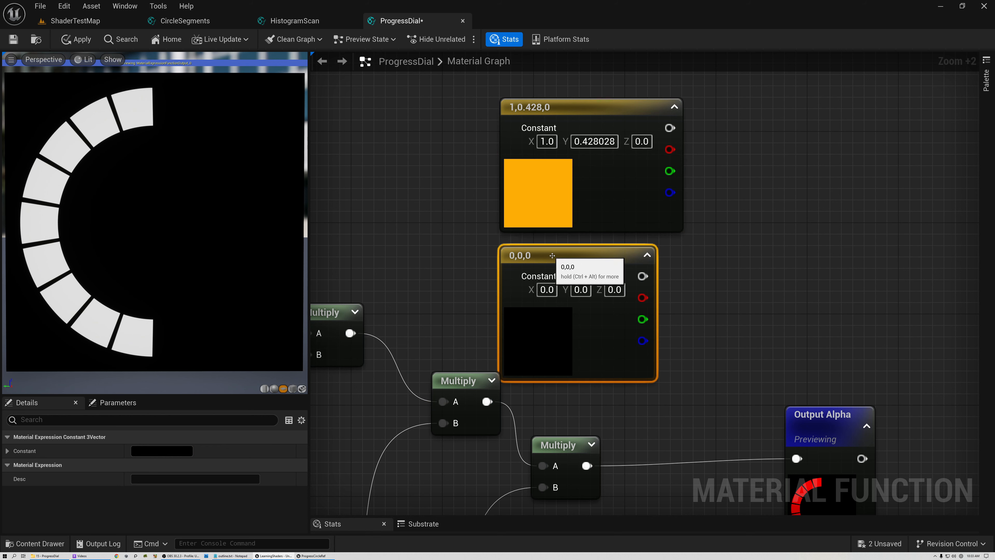
left_click(185, 449)
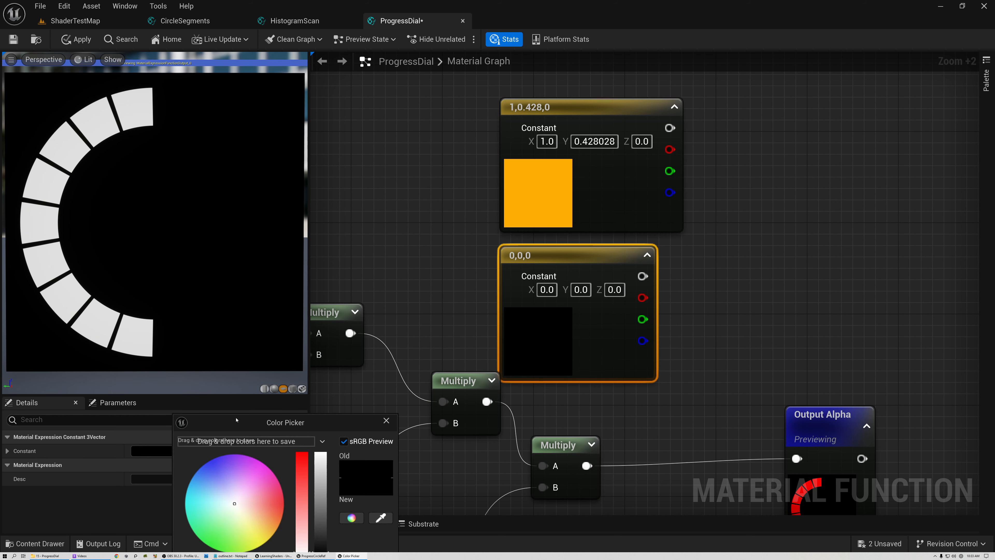
left_click_drag(306, 422, 398, 245)
left_click_drag(327, 288, 325, 277)
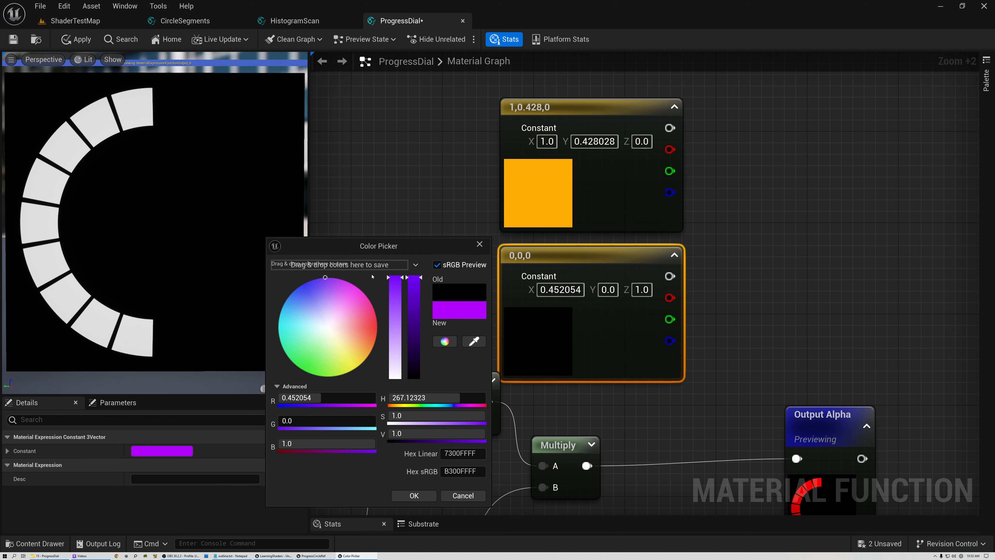
left_click_drag(423, 279, 422, 307)
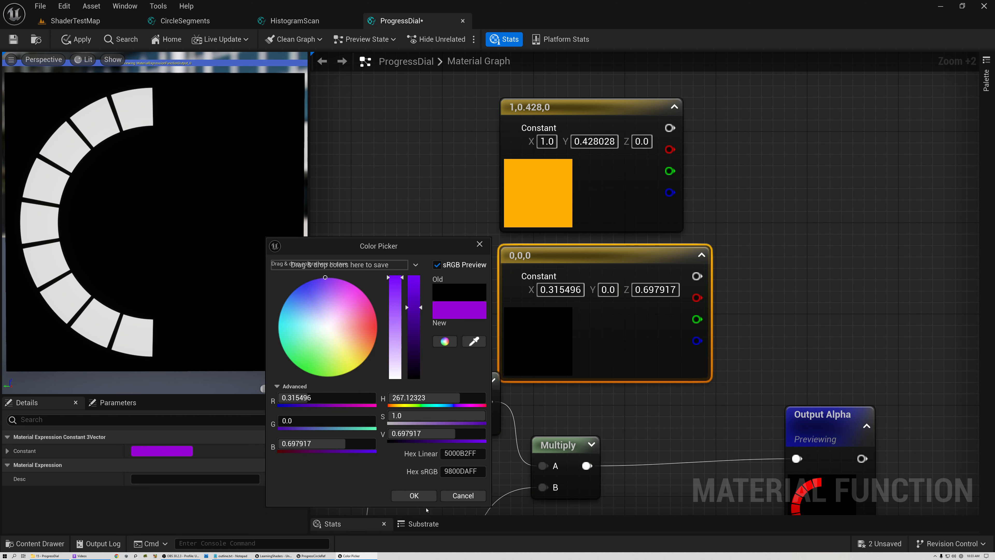
left_click(414, 496)
left_click_drag(633, 264, 609, 253)
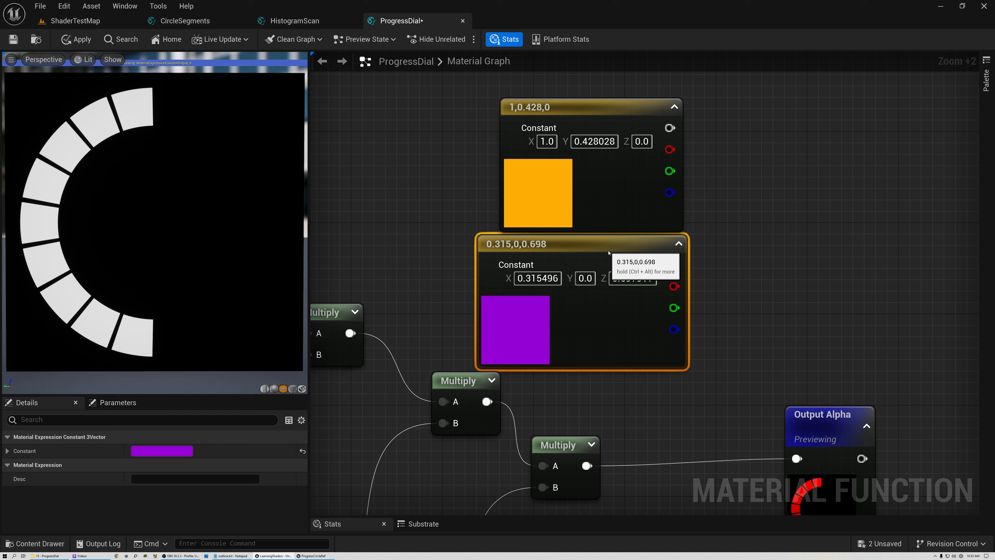
- Add a LinearInterpolate node beside the color constants, with the orange constant feeding A and the purple constant feeding B
right_click(717, 172)
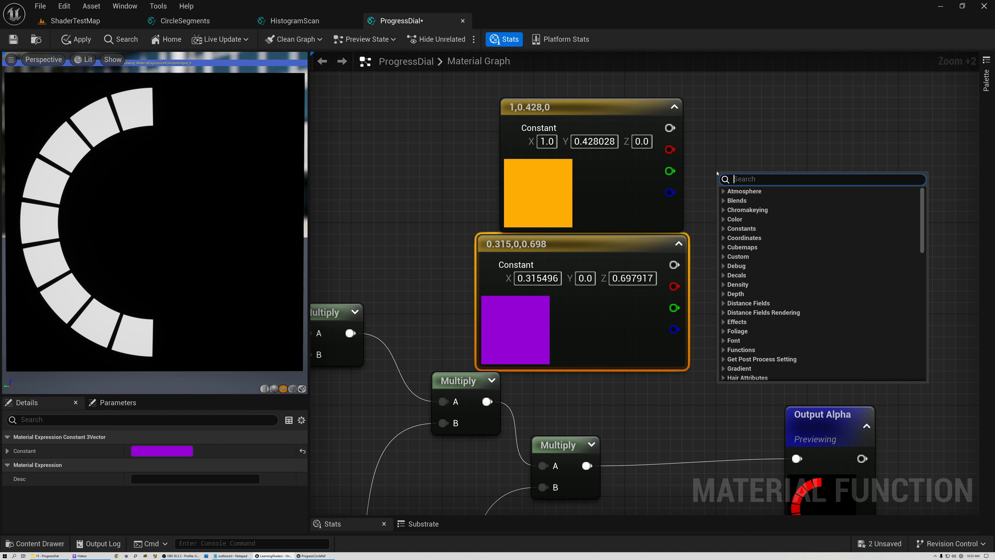
type("lepr")
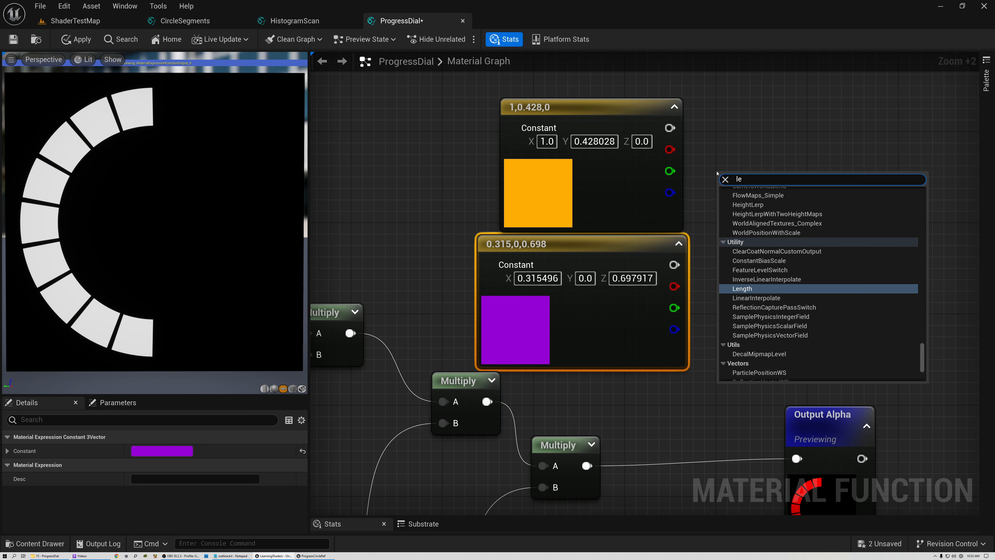
left_click(763, 298)
left_click_drag(668, 128, 728, 202)
left_click_drag(673, 264, 728, 225)
right_click_drag(673, 264, 740, 146)
scroll(673, 263, "down", 5)
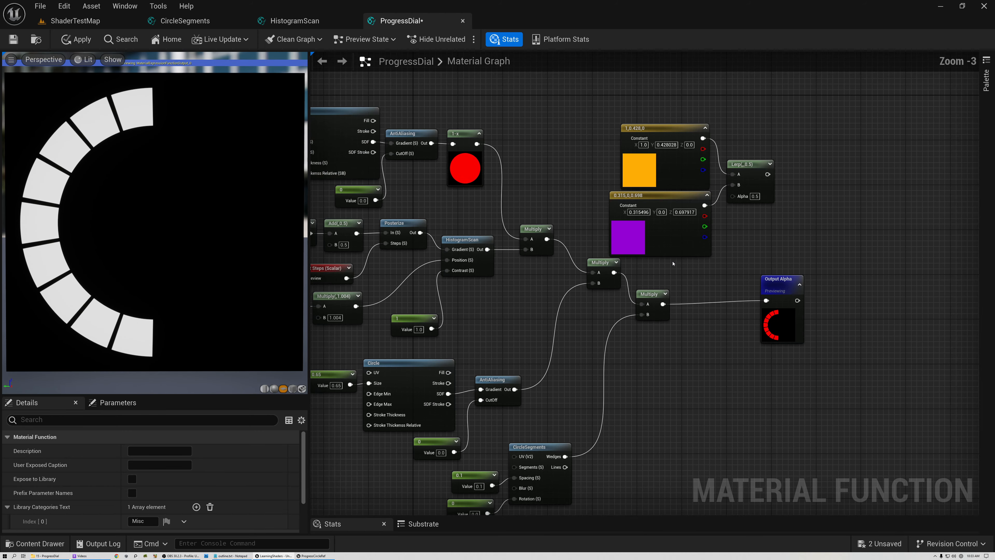
- Drive the Lerp's Alpha with the Posterize output and preview the Lerp node
right_click_drag(466, 226, 531, 277)
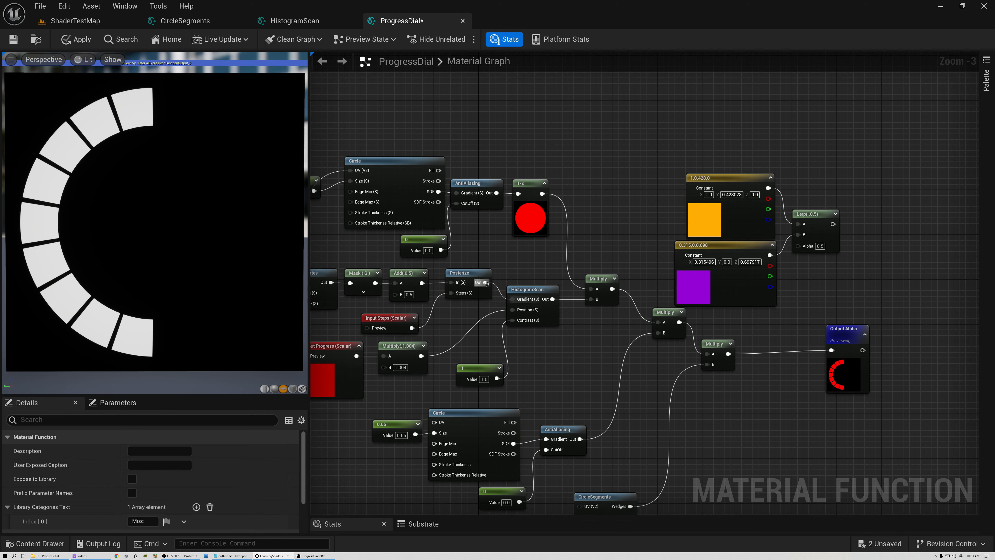
left_click_drag(486, 283, 798, 245)
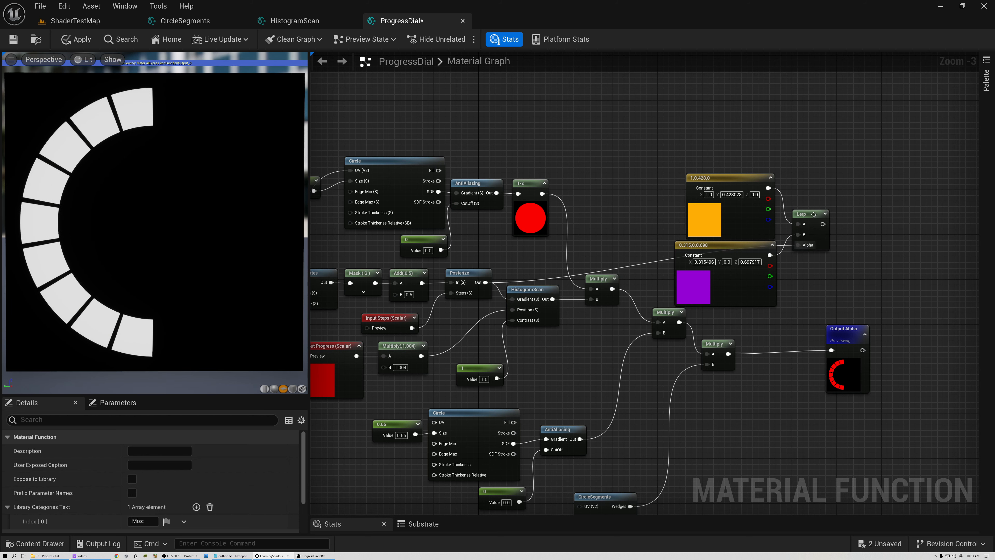
right_click(807, 217)
left_click(822, 233)
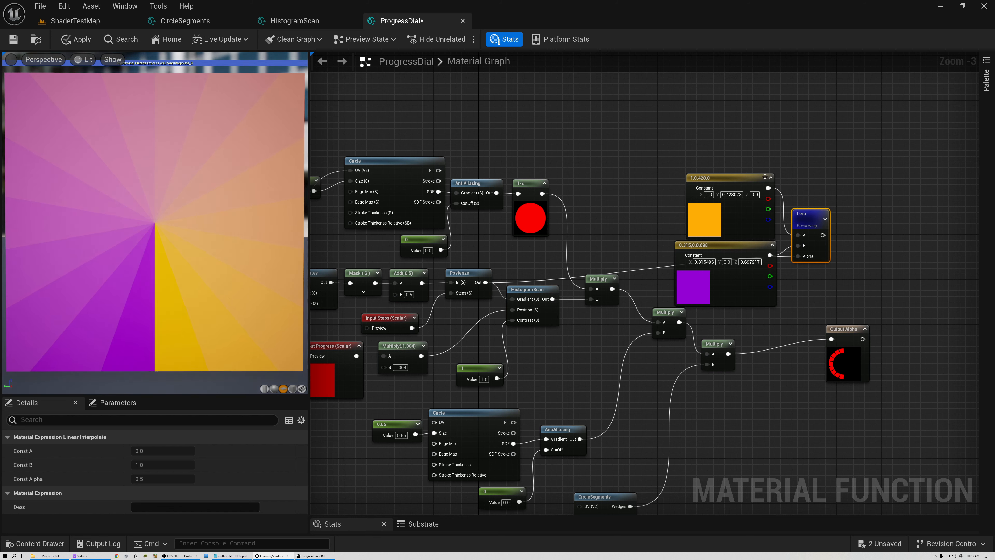
- Shift the color and Lerp nodes, feed the Lerp into a new Power node with exponent 2.2, and preview it
left_click_drag(818, 219, 825, 200)
left_click_drag(701, 147, 822, 256)
left_click_drag(809, 195, 802, 160)
left_click(793, 167)
type("power")
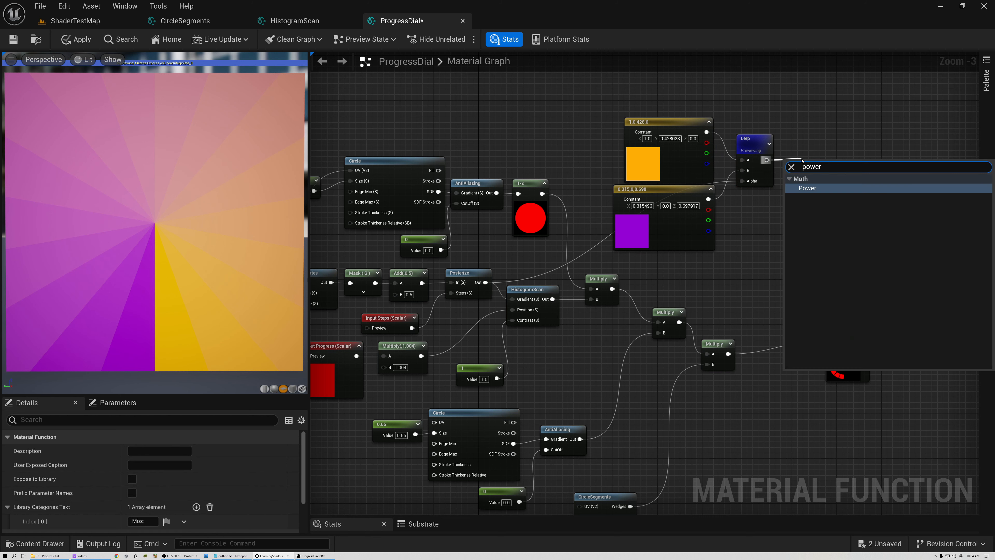
left_click(807, 188)
left_click(825, 185)
type("2.2")
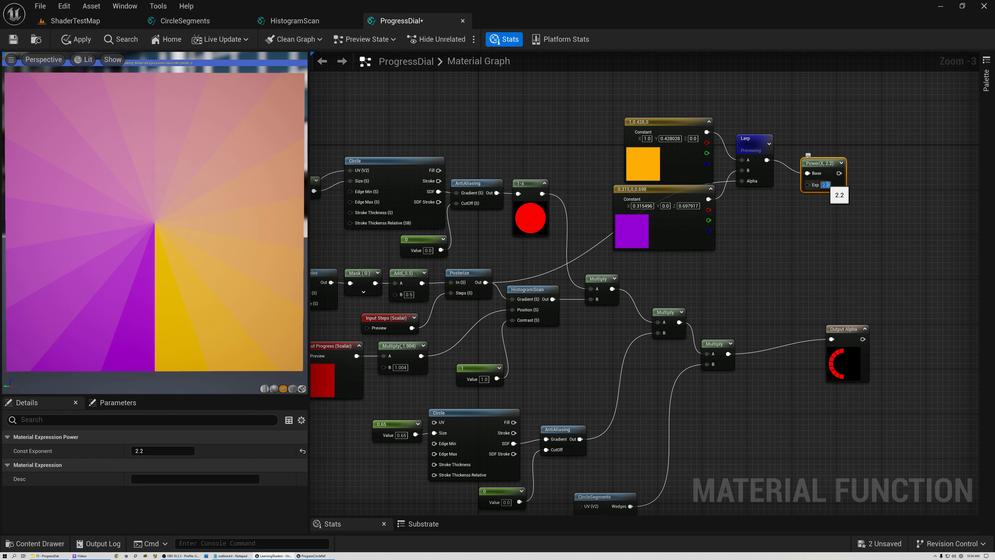
left_click_drag(822, 166, 801, 152)
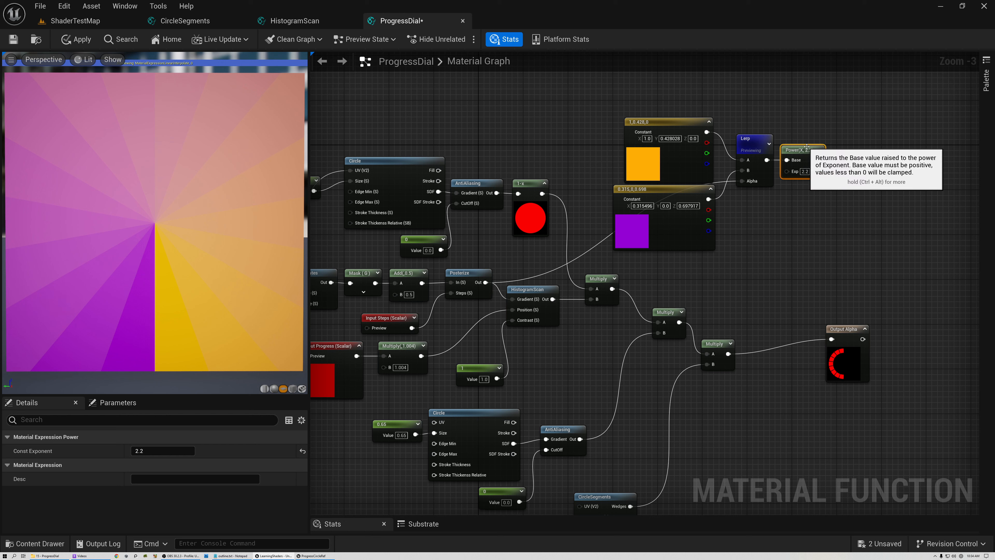
right_click(801, 152)
left_click(834, 185)
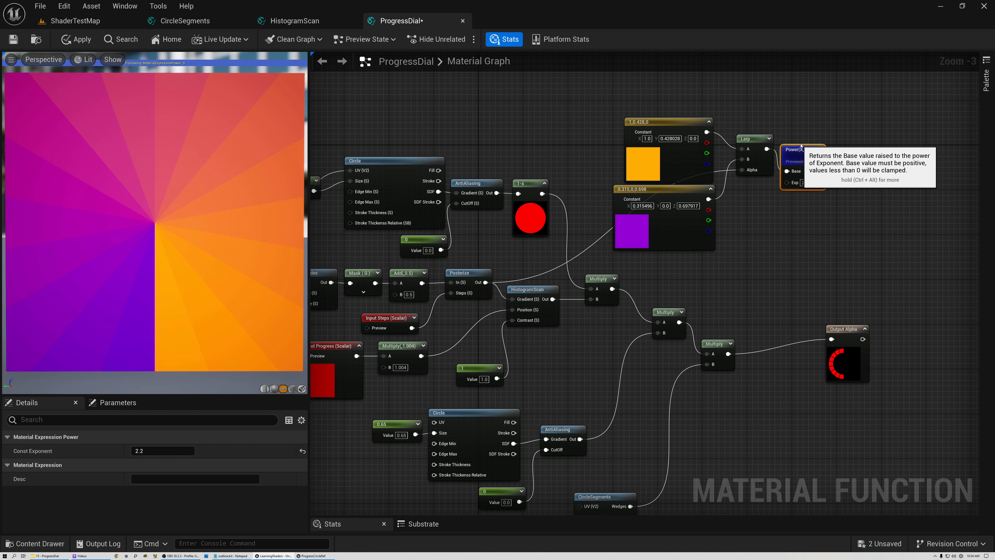
- Multiply the Power result by the final ring mask using a new Multiply node, and preview that node
left_click_drag(797, 156, 835, 177)
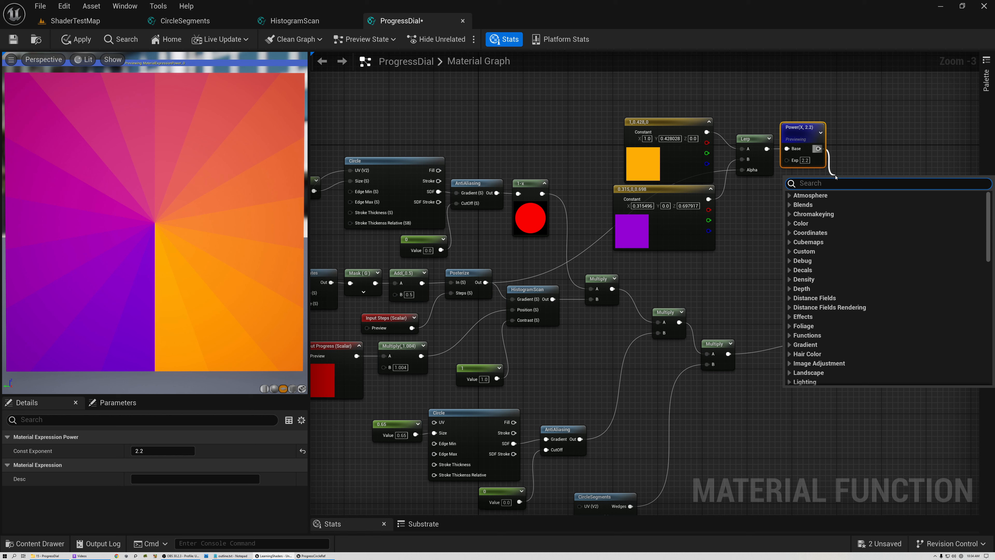
type("mult")
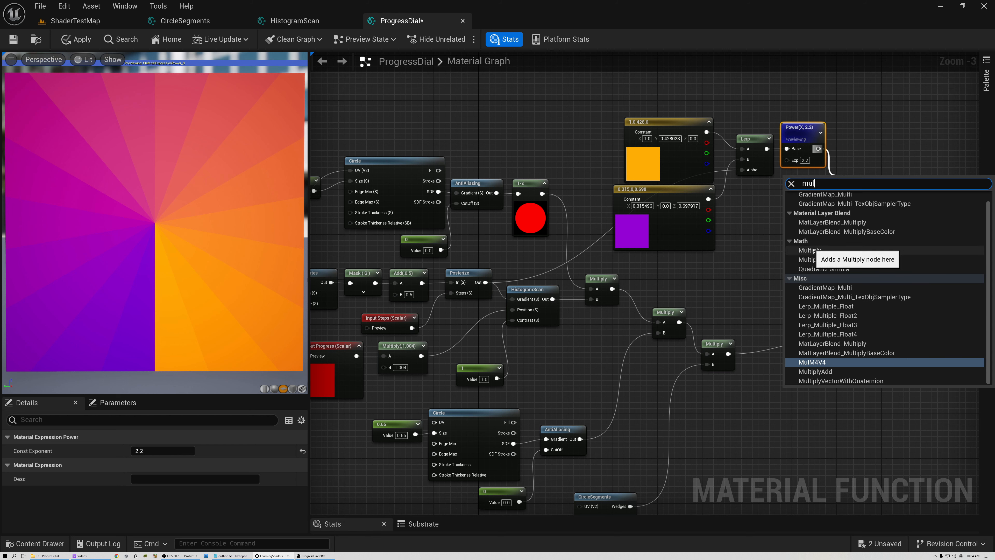
left_click(813, 250)
left_click_drag(727, 354, 849, 179)
right_click(848, 179)
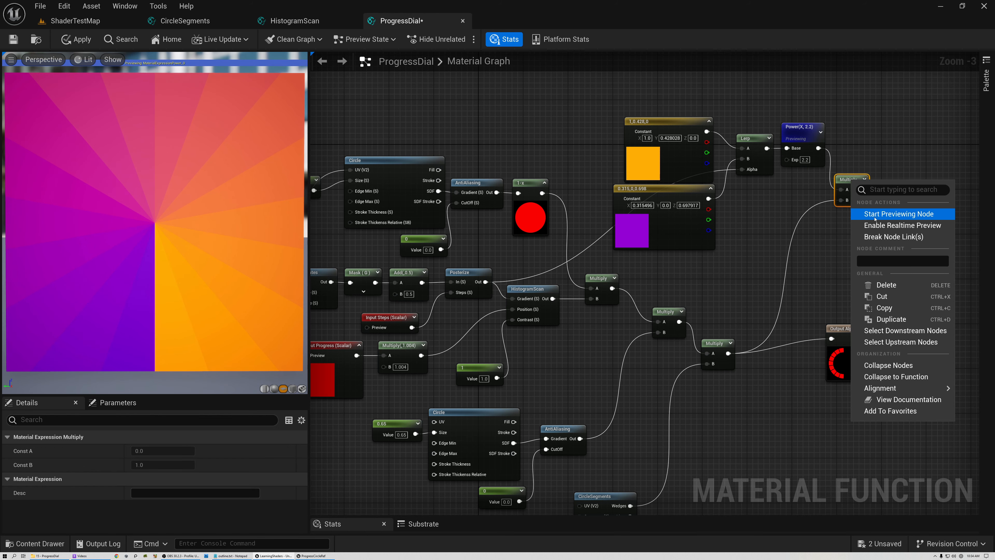
left_click(846, 216)
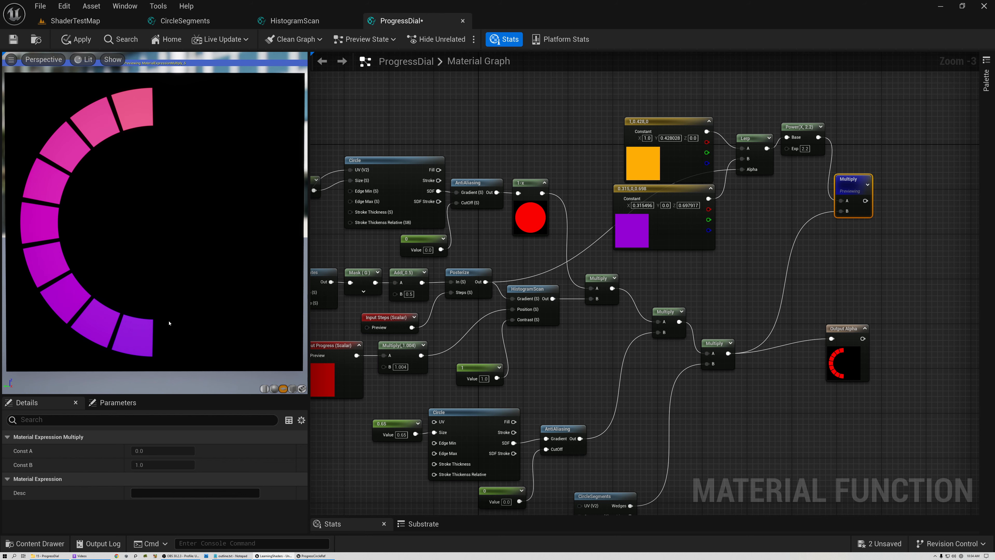
- Test the colored dial by sweeping the Progress input's preview value, finishing at 1.0
right_click_drag(465, 315, 548, 289)
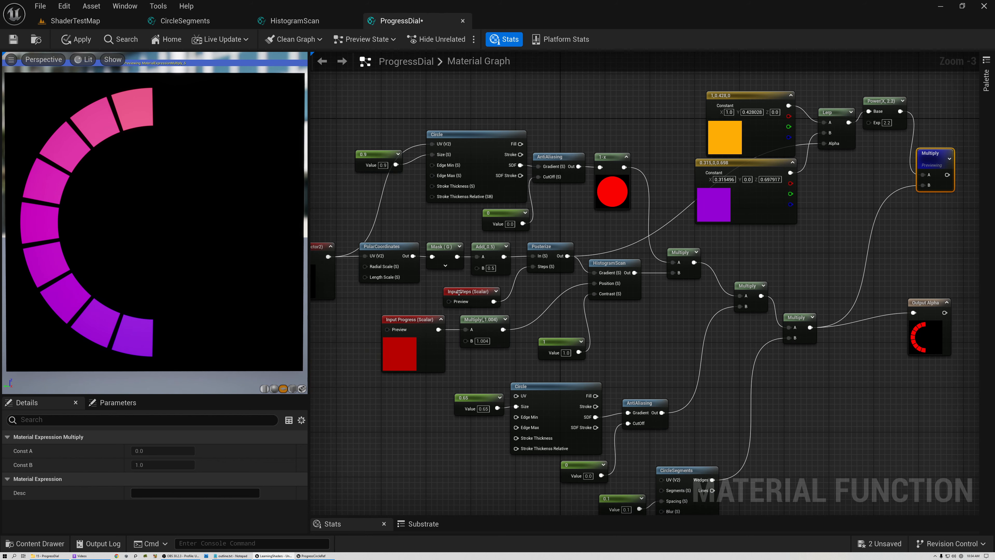
left_click(403, 322)
left_click_drag(196, 514, 239, 514)
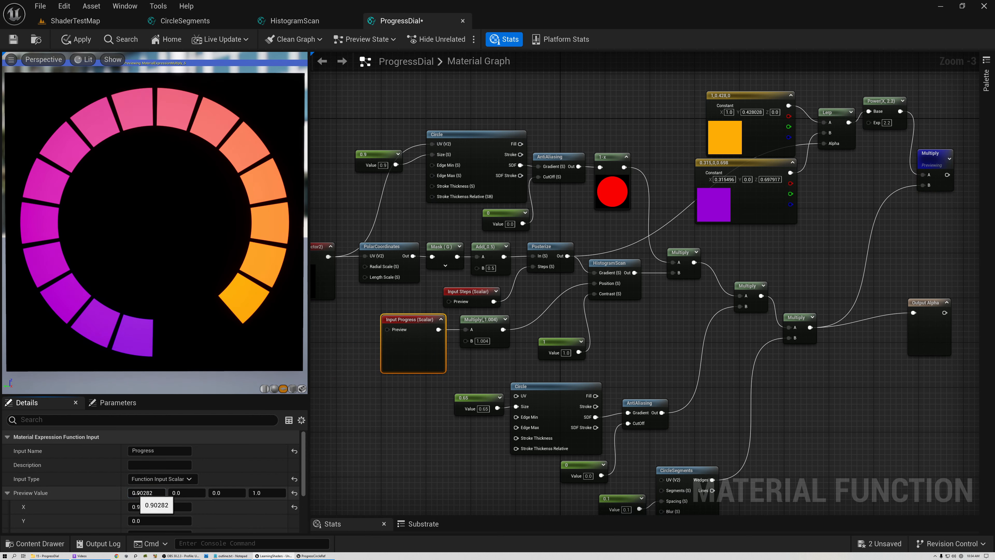
left_click_drag(137, 492, 151, 492)
left_click(139, 492)
type("1")
key("Return")
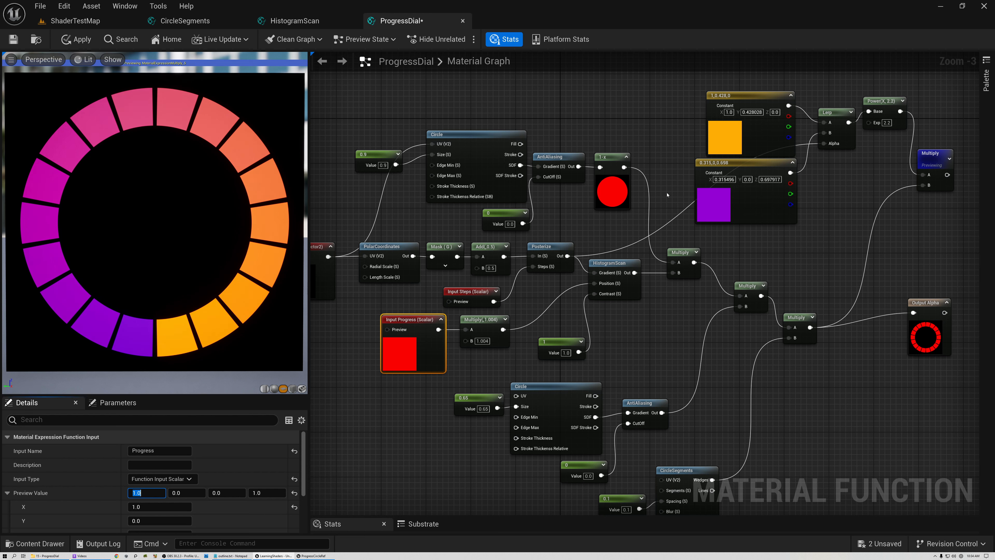
- Darken the purple constant to R 0.157979, G 0.0 and B 0.442708
left_click(728, 168)
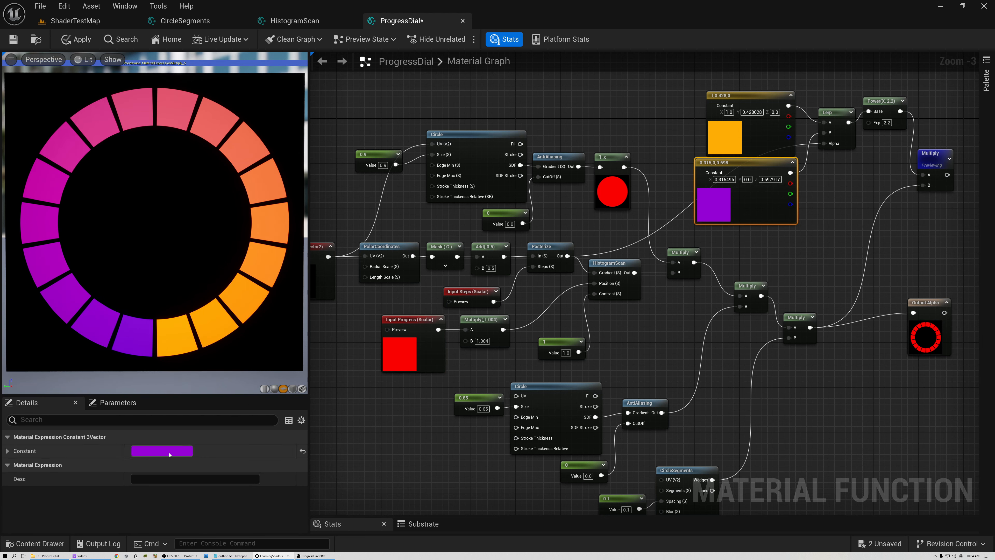
left_click(184, 450)
left_click_drag(324, 484, 324, 509)
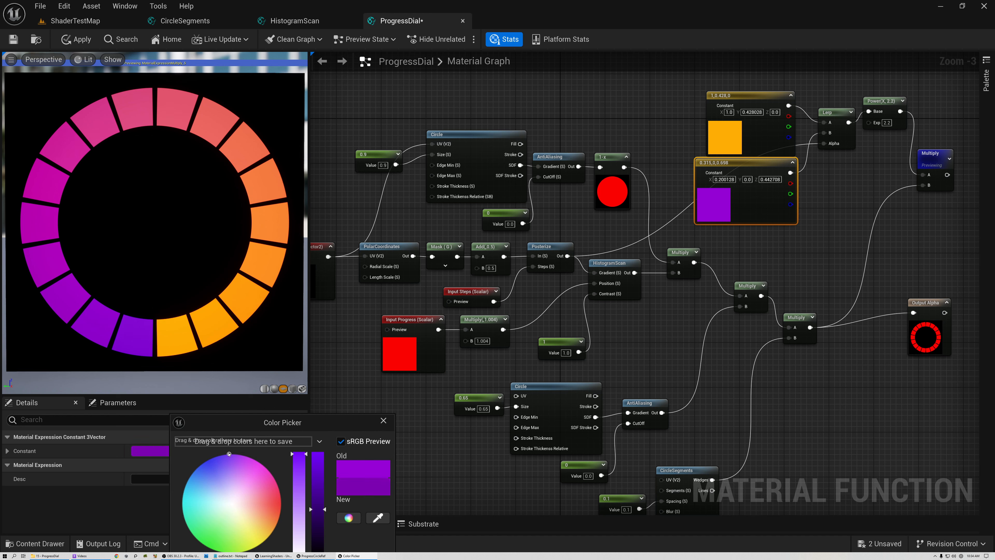
left_click_drag(228, 455, 225, 455)
left_click(383, 420)
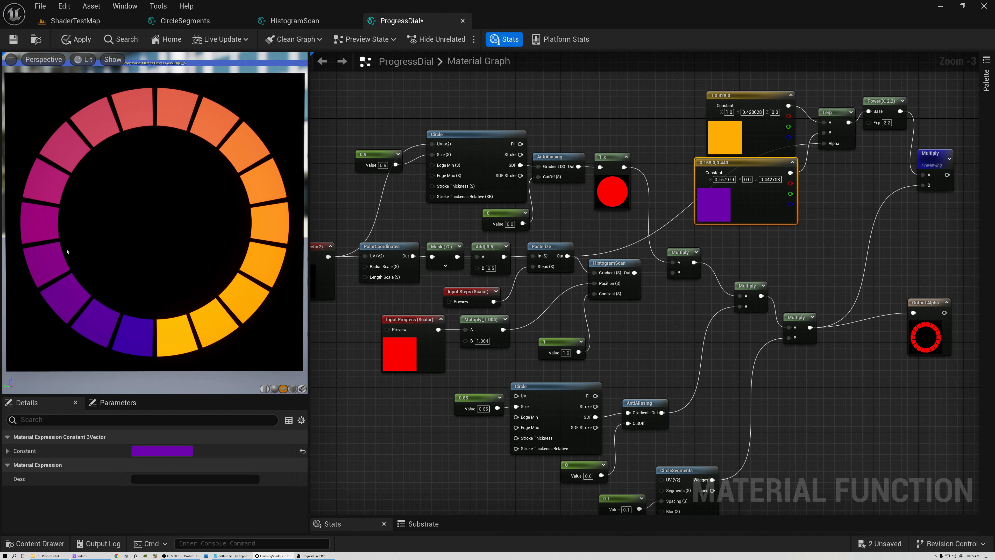
- Duplicate the Alpha output, name the copy Color, and feed it from the previewed color Multiply
right_click_drag(849, 220, 583, 285)
left_click(595, 339)
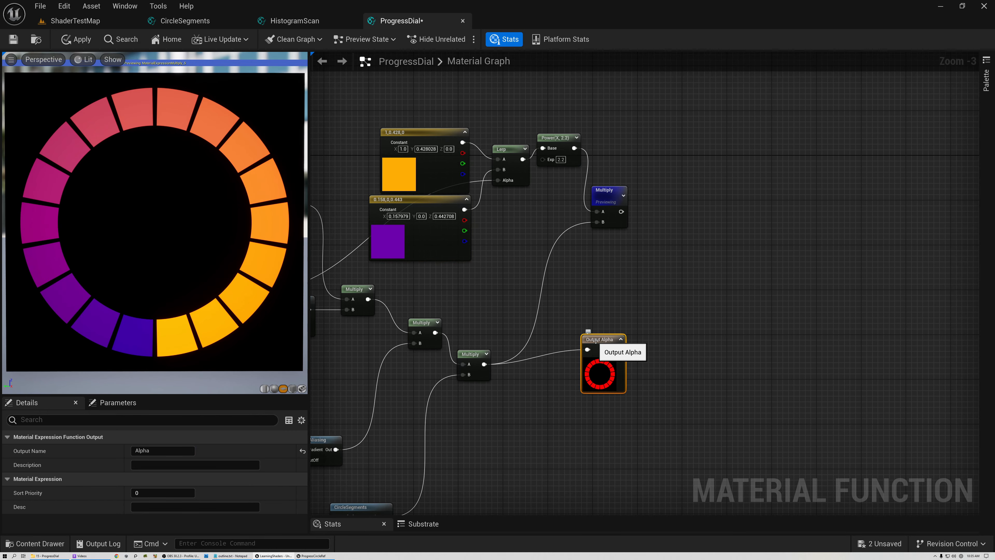
key("ctrl+w")
left_click_drag(595, 340, 669, 220)
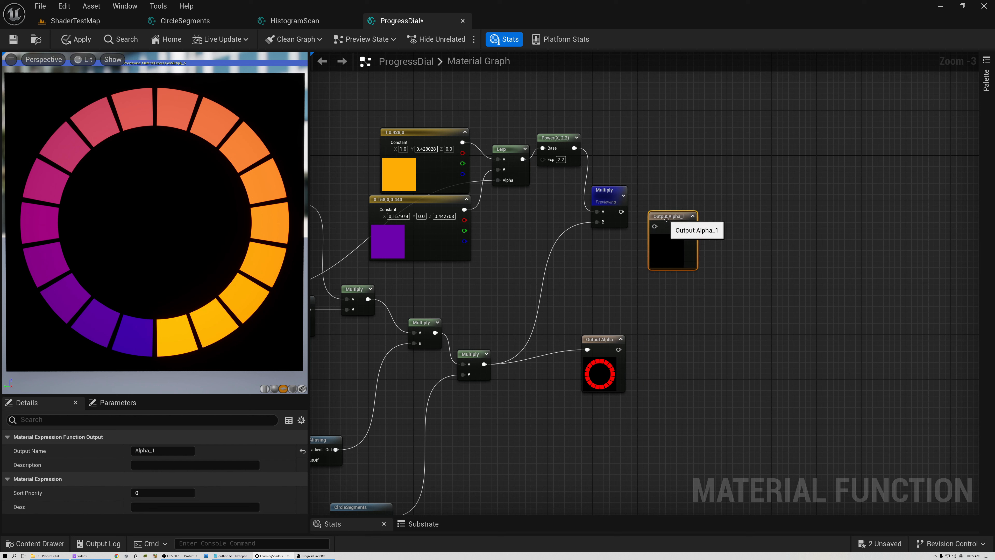
left_click(166, 449)
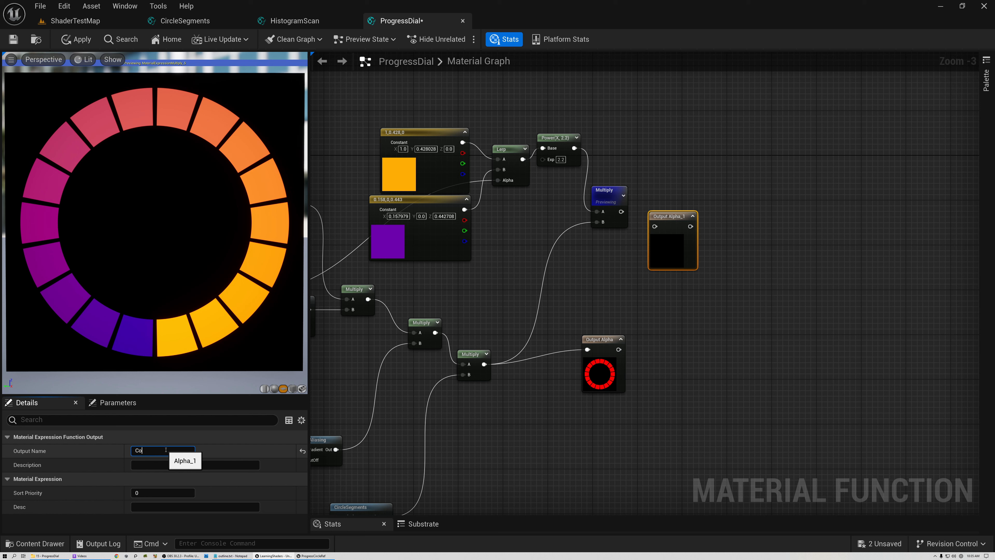
key("Return")
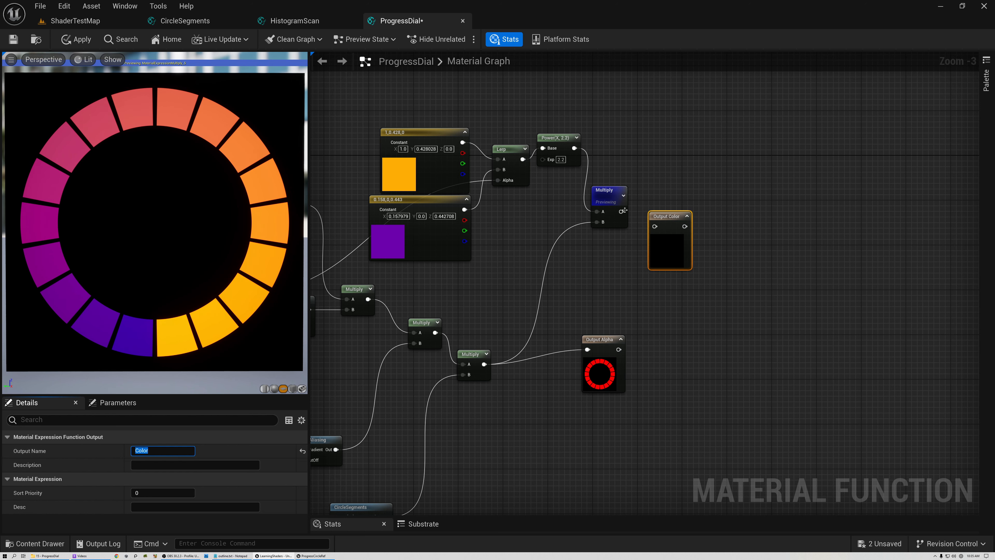
left_click_drag(622, 211, 659, 206)
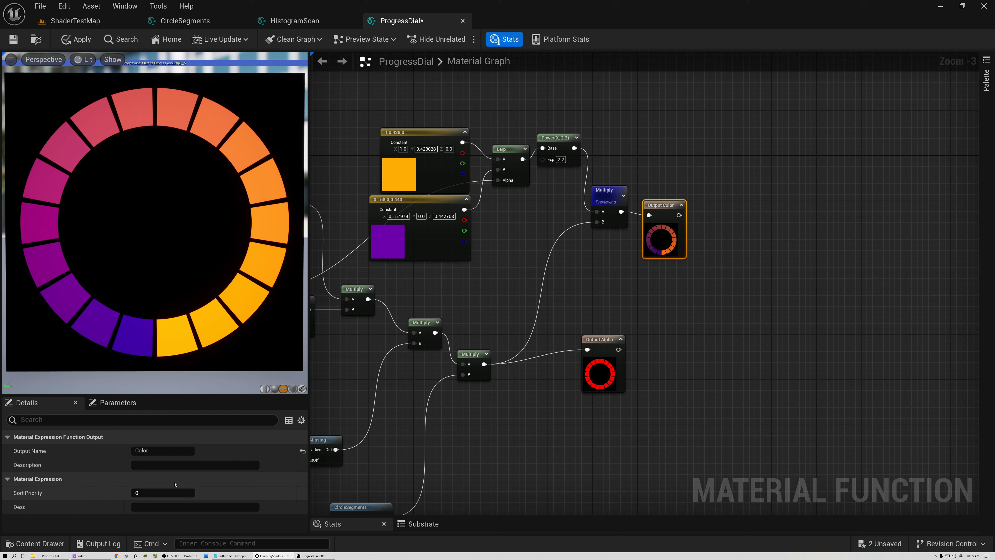
- Set the Alpha output's sort priority to 1
left_click(601, 368)
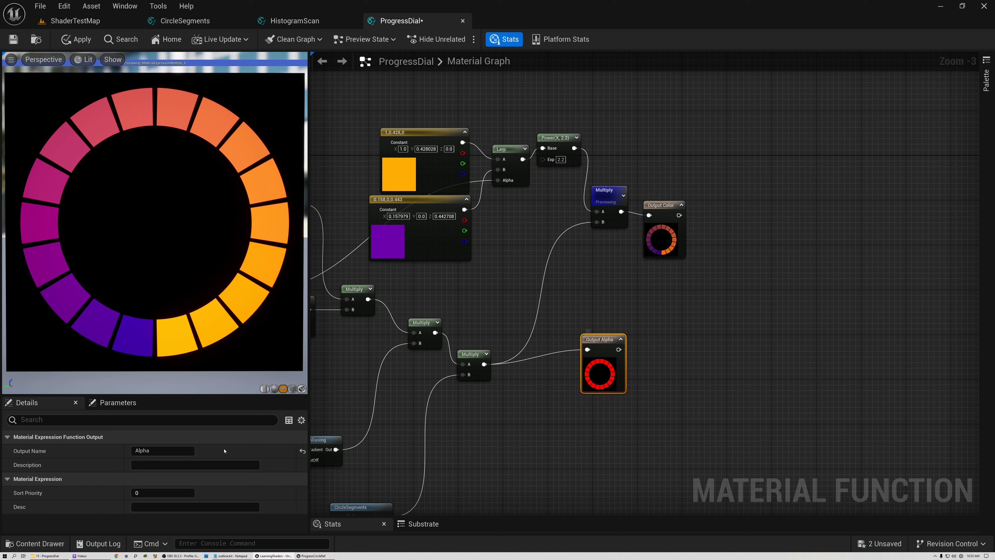
left_click(146, 493)
type("1")
key("Return")
- Move the whole color node chain as a group so the Color output lines up above the Alpha output
left_click_drag(384, 107, 710, 255)
left_click_drag(674, 210, 612, 205)
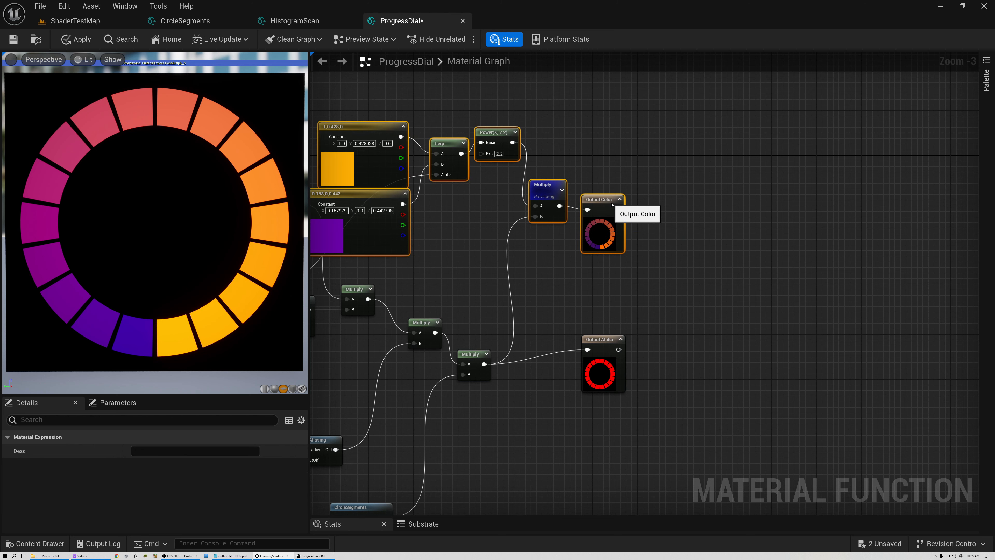
right_click_drag(464, 307, 638, 290)
left_click(598, 227)
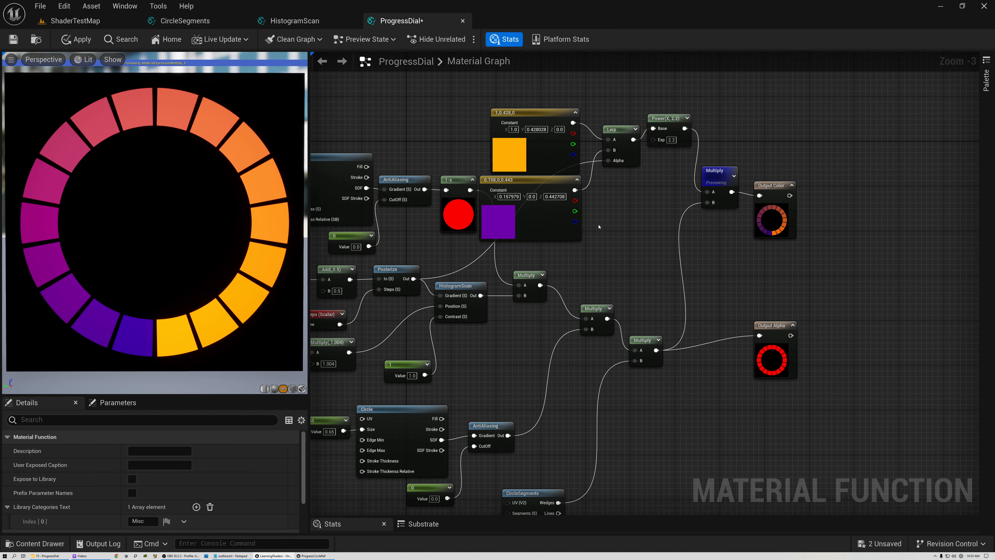
- Order the function inputs after UV by setting the sort priority of Steps, and that of Progress to 2
right_click_drag(425, 256, 563, 230)
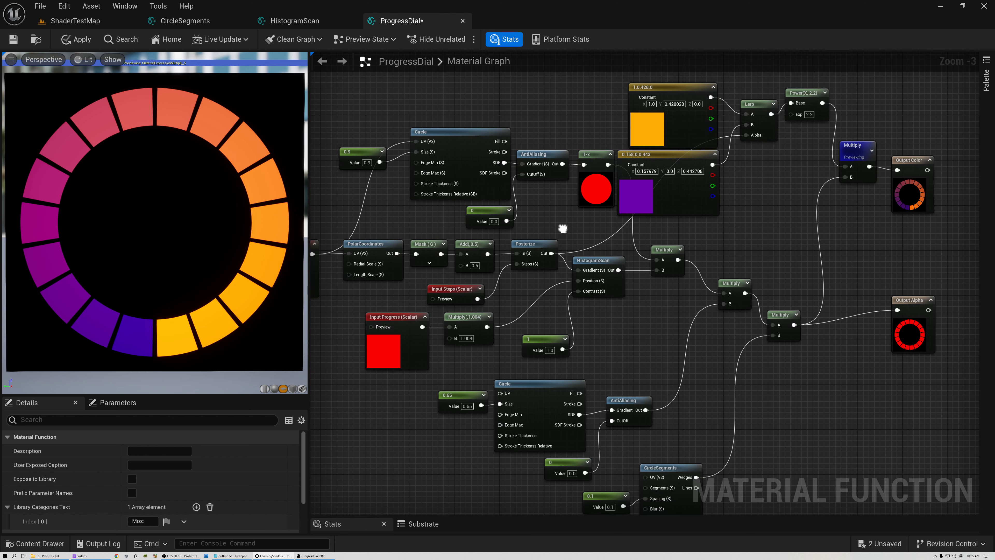
right_click_drag(522, 297, 668, 290)
left_click(441, 234)
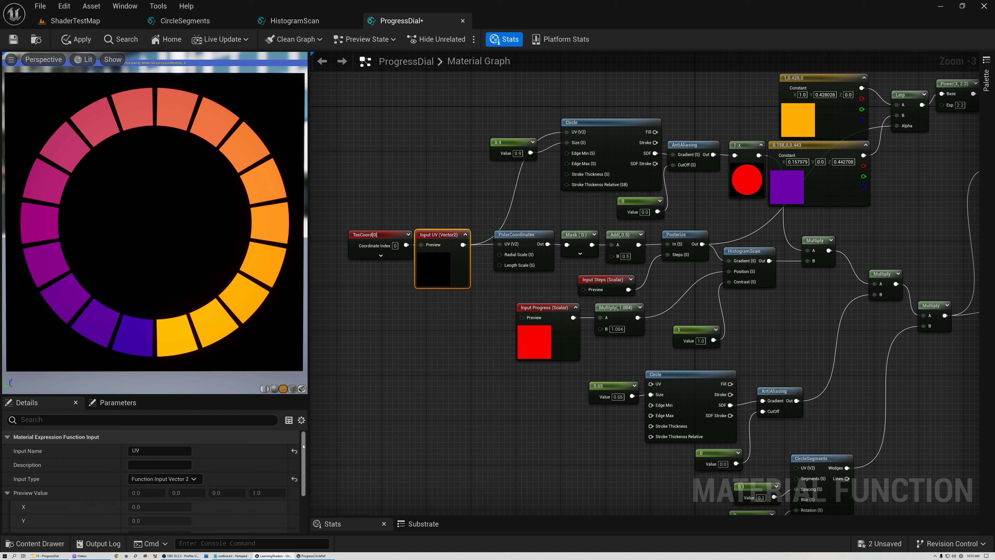
scroll(303, 446, "down", 5)
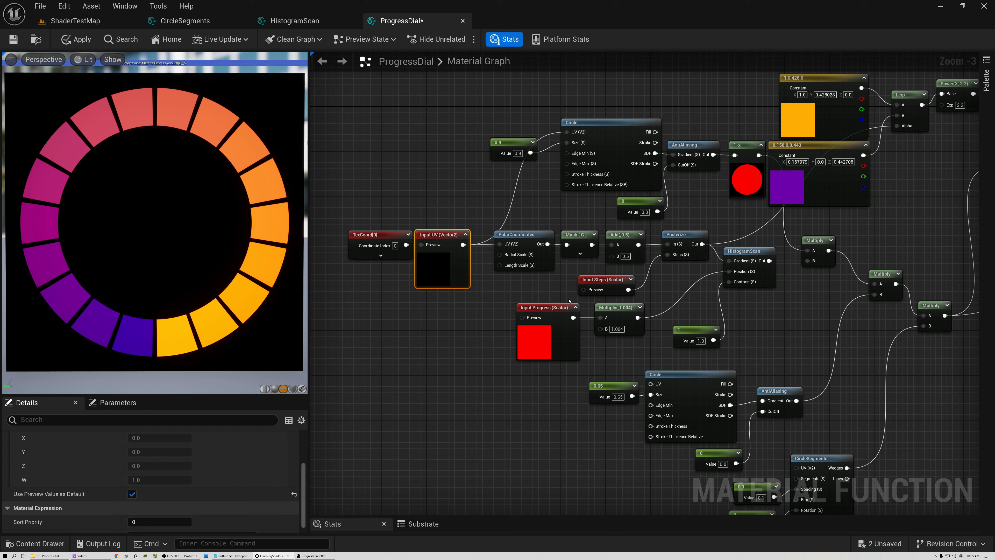
left_click(607, 279)
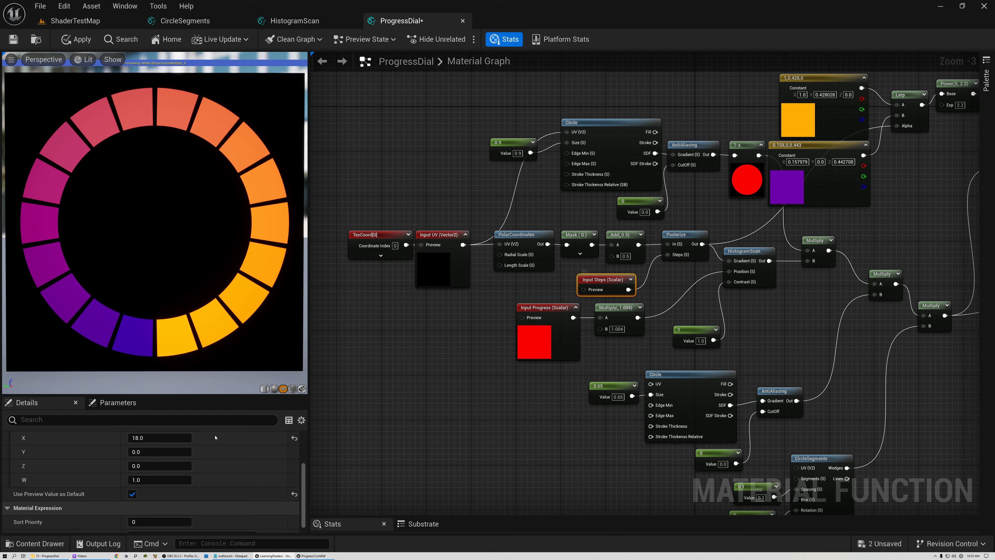
left_click(153, 522)
left_click(548, 311)
left_click(152, 521)
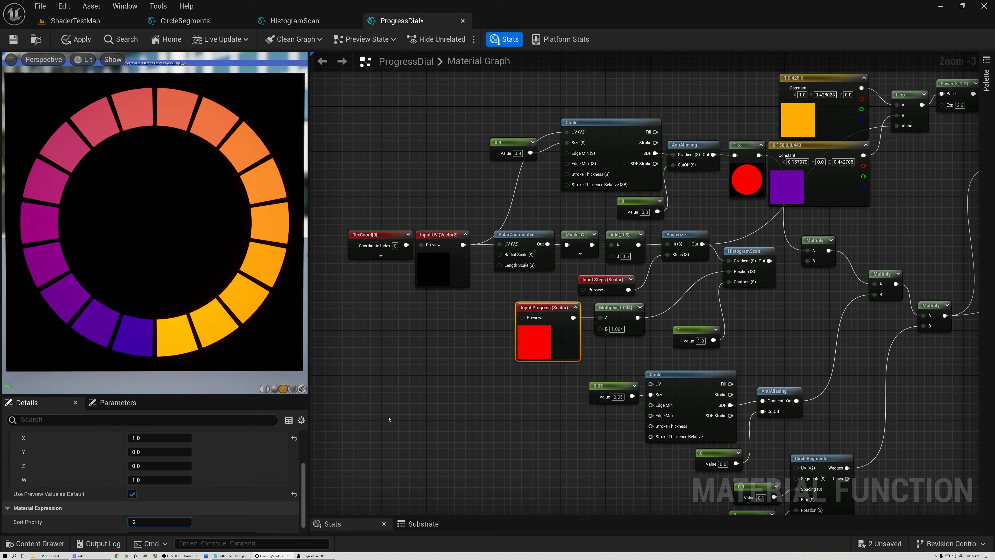
- Enable Expose to Library in the material function's own settings
left_click(429, 407)
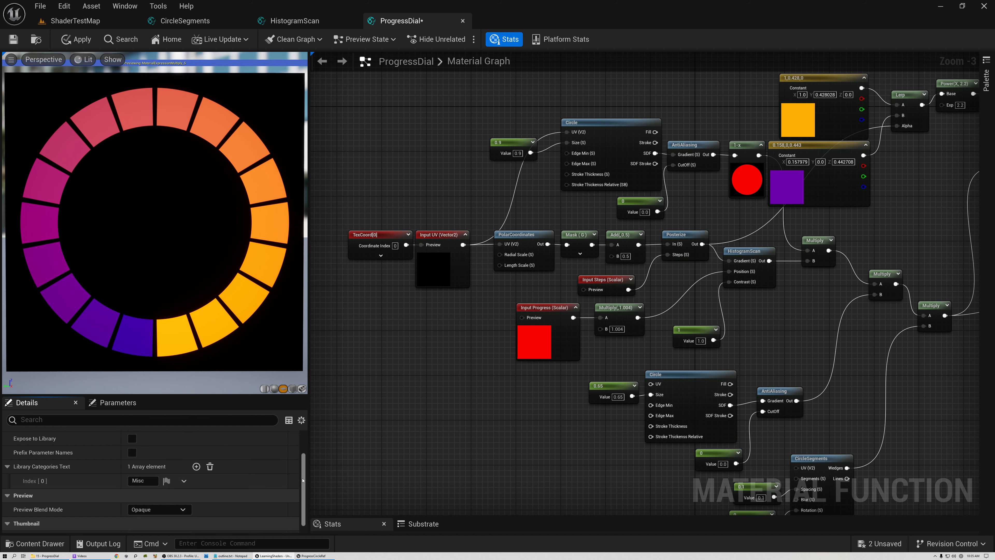
scroll(176, 478, "up", 2)
left_click(133, 459)
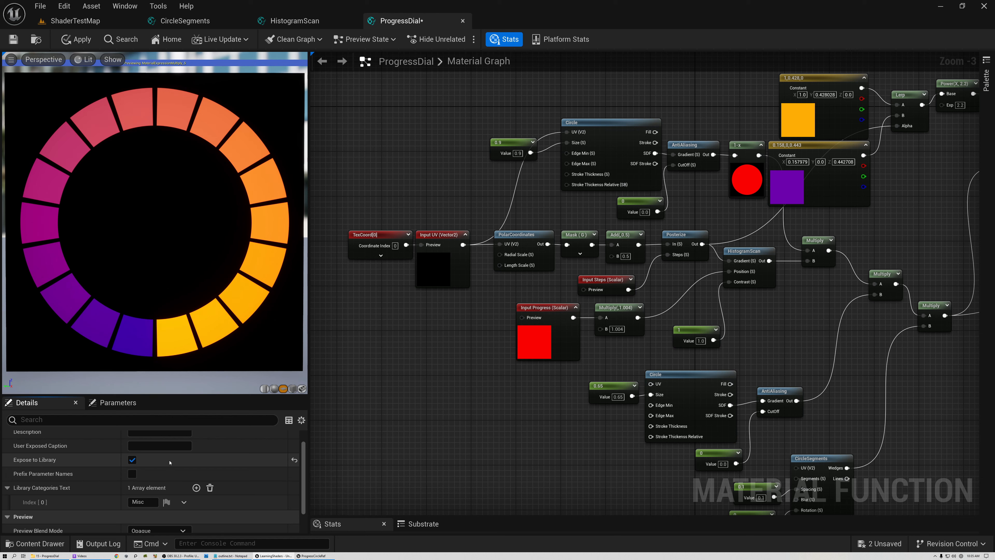
- Set the function's first library category to Procedural/Examples
scroll(306, 470, "down", 1)
scroll(306, 470, "down", 1)
left_click(150, 488)
type("P")
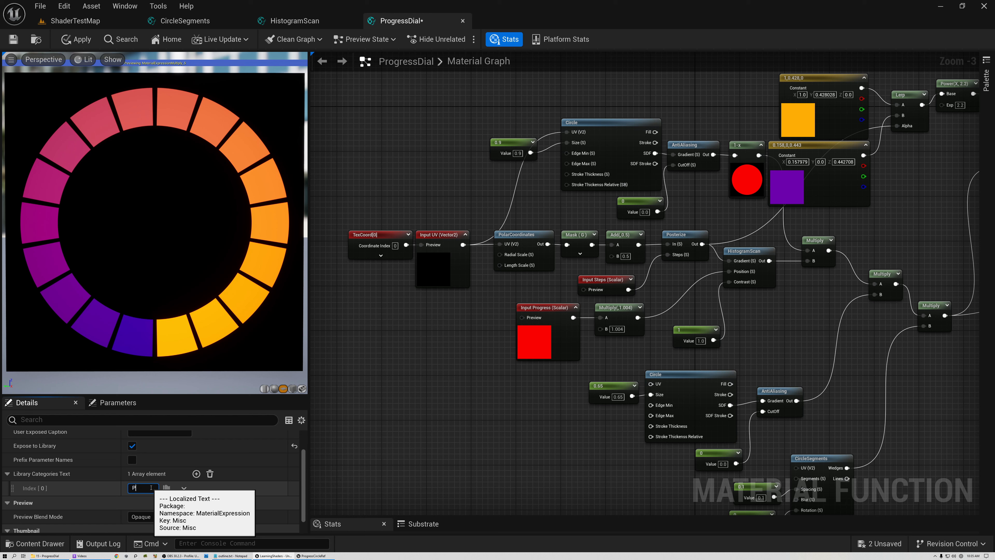
type("rocedural/Examples")
key("Return")
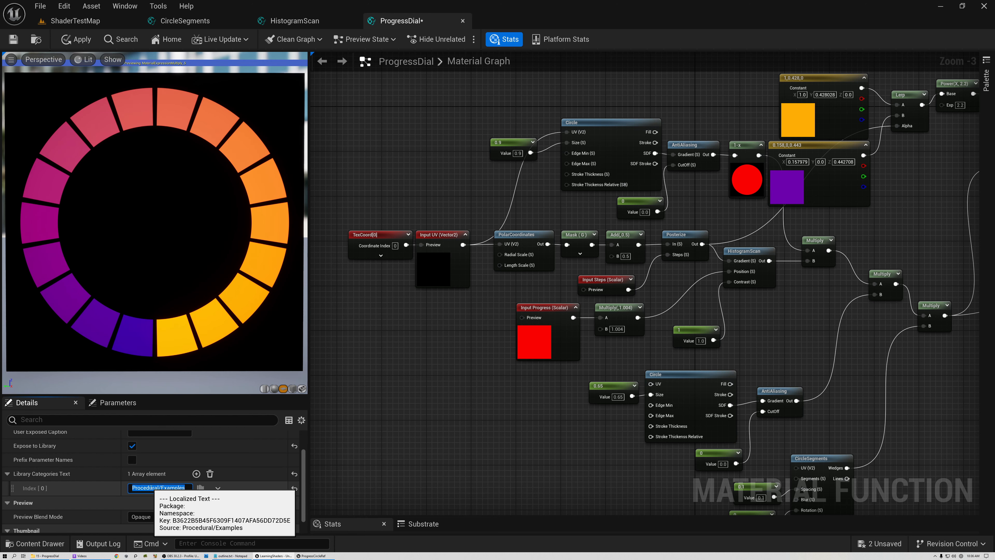
left_click(455, 374)
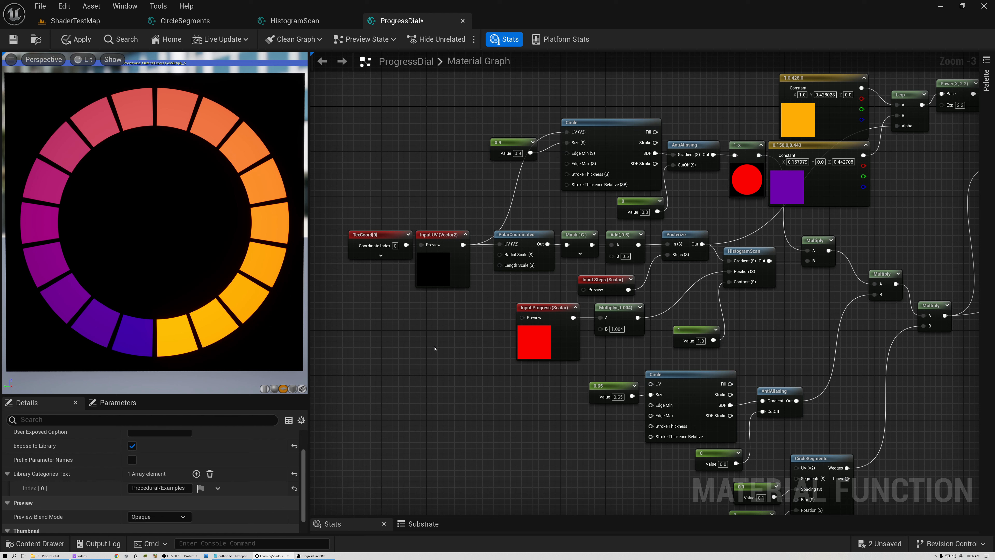
- Nudge the Steps input node up slightly and move the two color constants, Lerp and Power nodes higher as a group
left_click(548, 309)
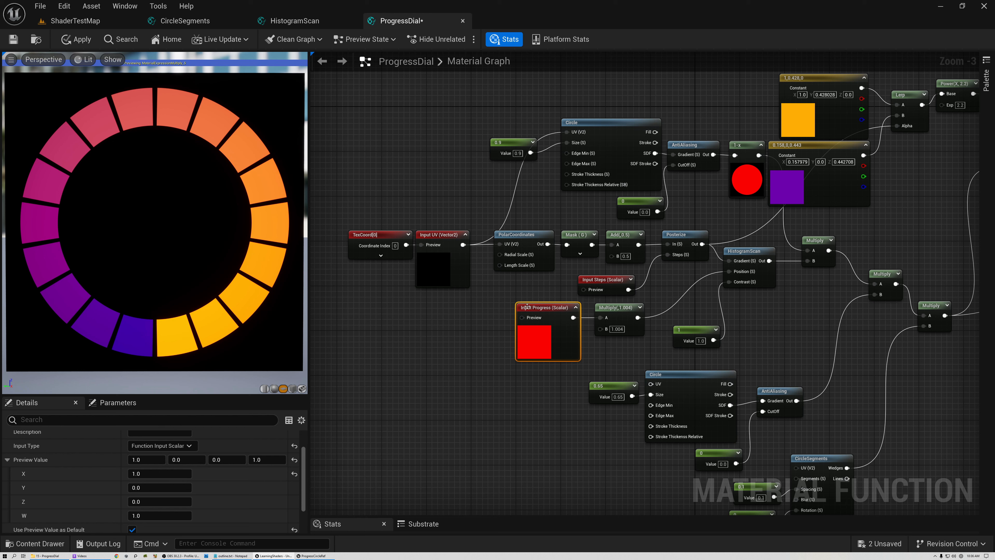
left_click_drag(601, 282, 601, 276)
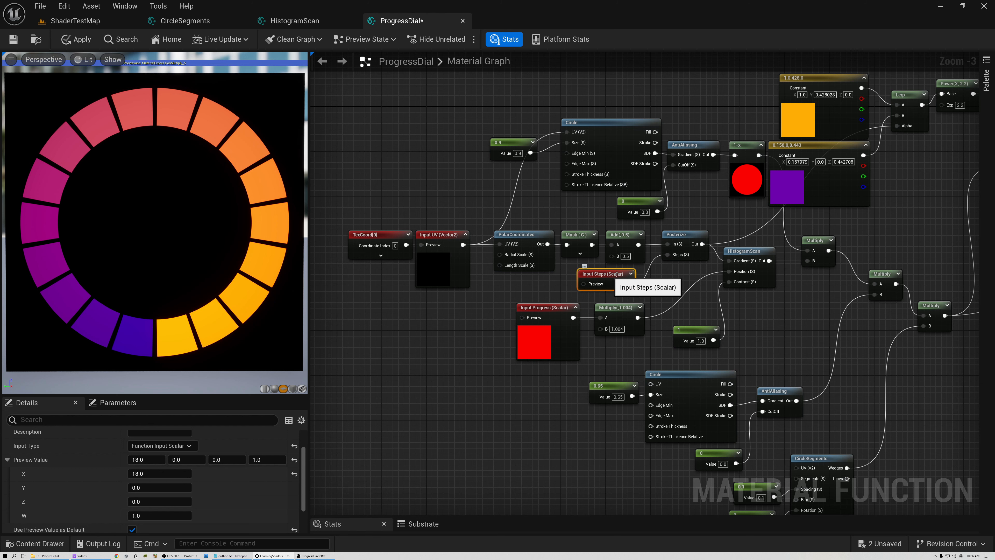
right_click_drag(729, 217, 523, 327)
left_click_drag(608, 174, 774, 275)
left_click_drag(619, 259, 613, 181)
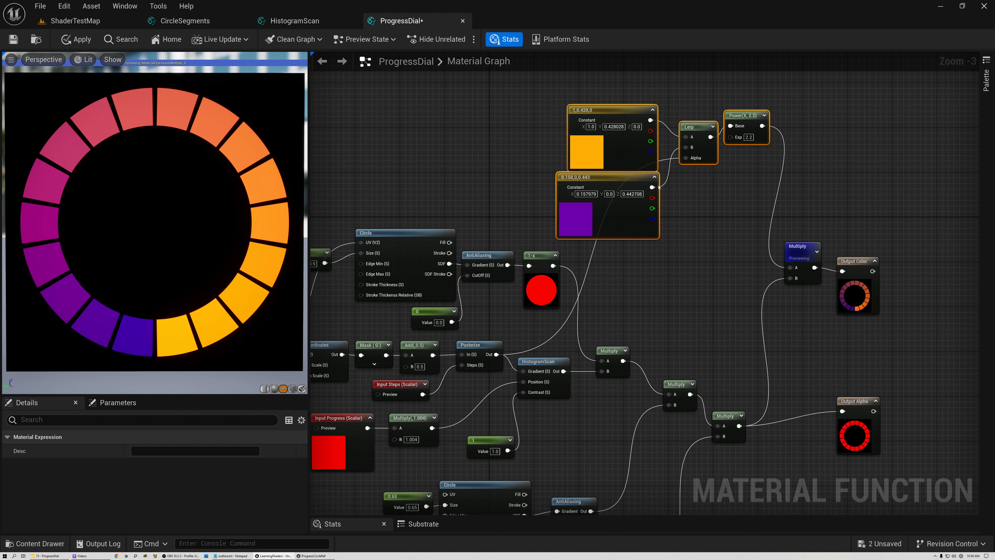
left_click(611, 177)
left_click(600, 109)
left_click(611, 177)
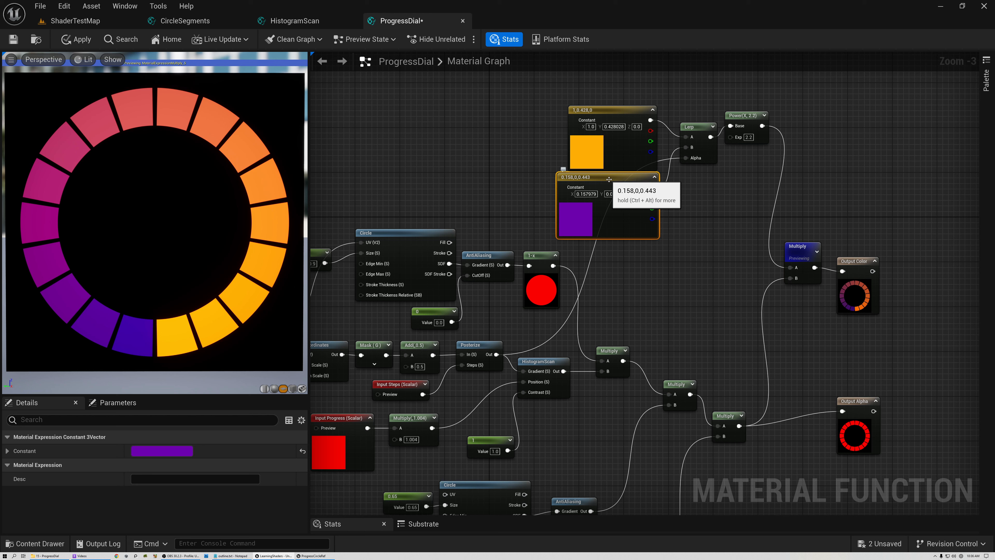